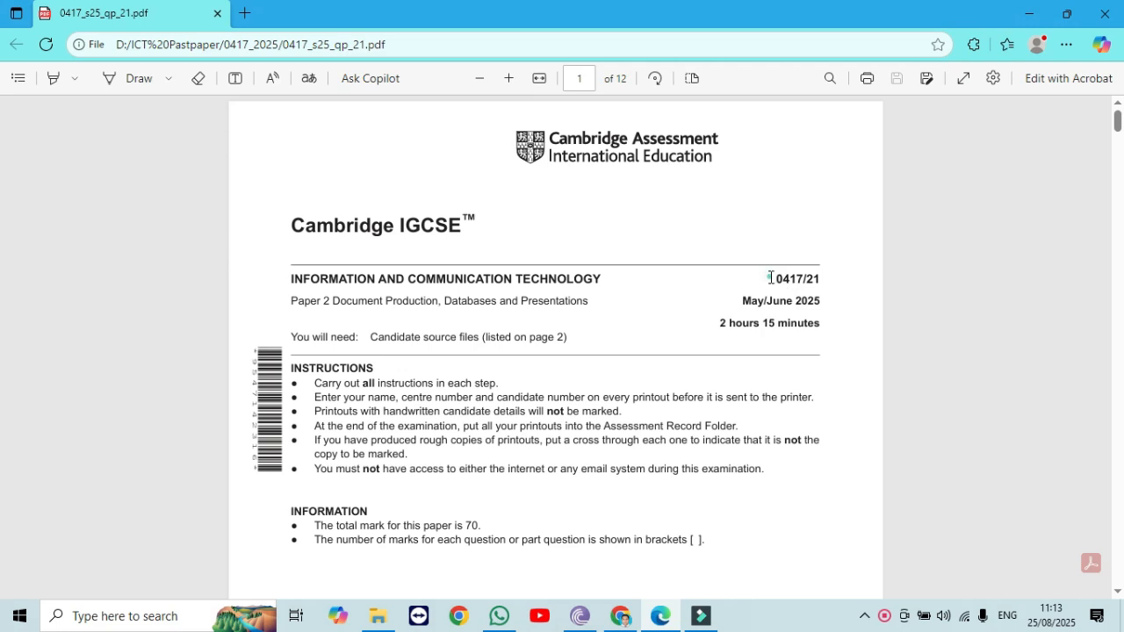
Review the exam paper's cover details and the page 2 source file list, and check the matching files in the source folder.
{"action": "left_click_drag", "start_coordinate": [770, 278], "coordinate": [825, 277]}
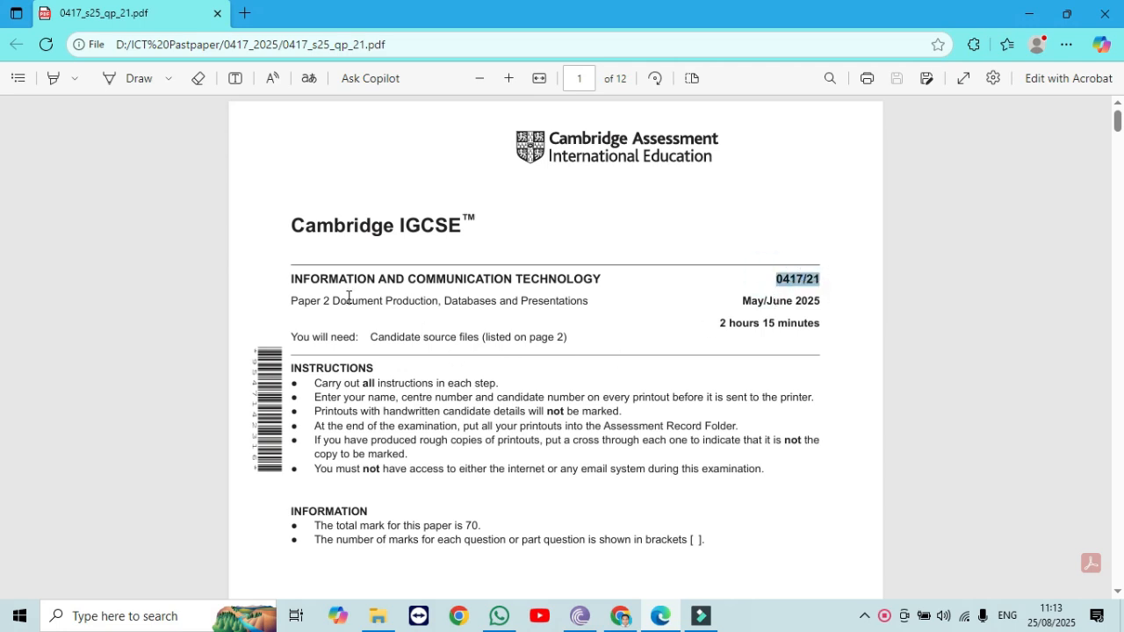
{"action": "left_click_drag", "start_coordinate": [333, 304], "coordinate": [439, 303]}
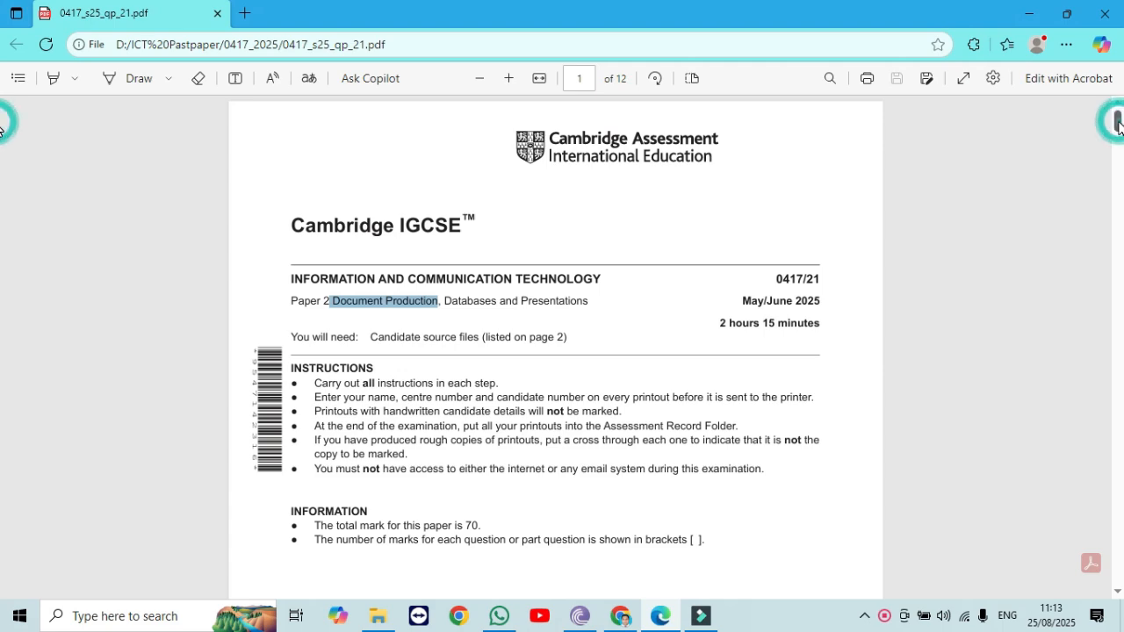
{"action": "left_click_drag", "start_coordinate": [1119, 124], "coordinate": [1119, 166]}
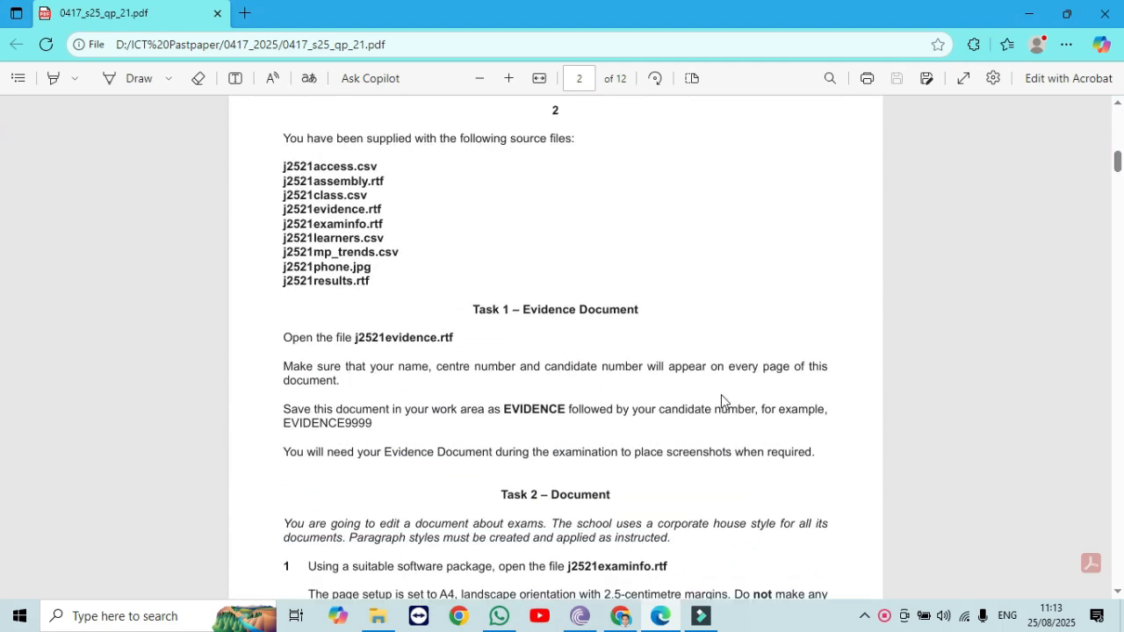
{"action": "left_click", "coordinate": [383, 621]}
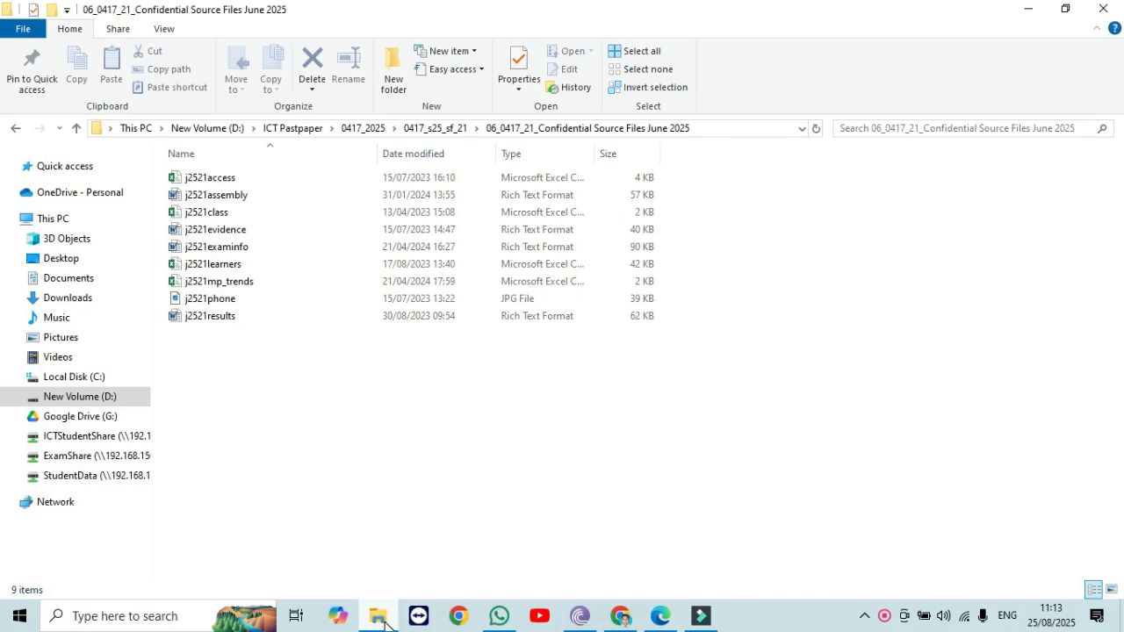
{"action": "left_click", "coordinate": [383, 621]}
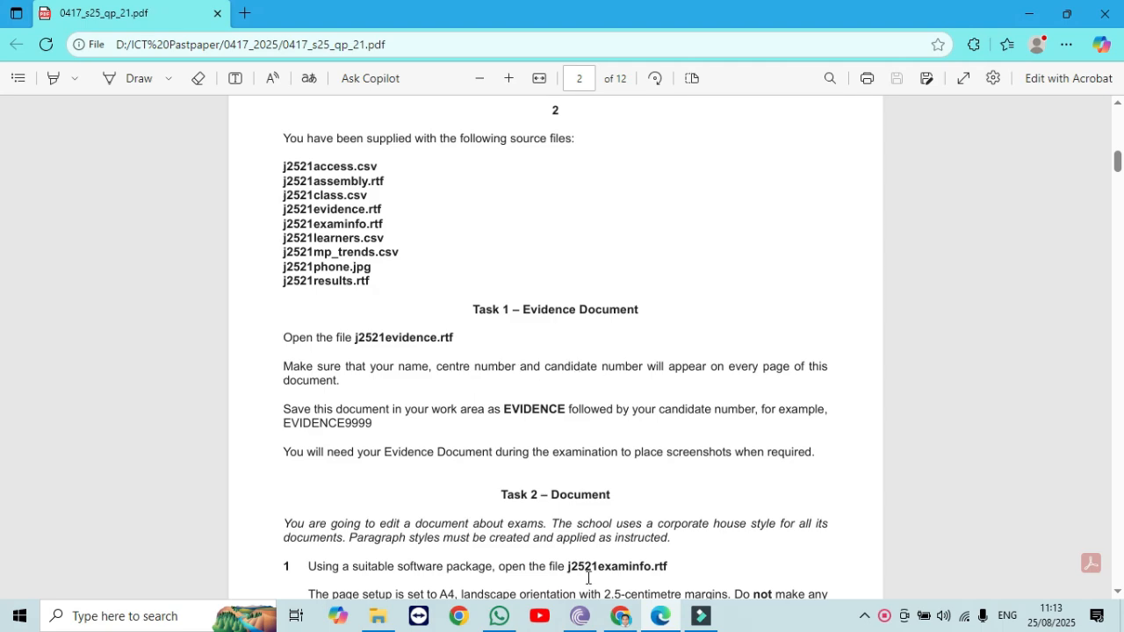
Open j2521evidence from the source files folder in Word and dismiss the Office activation dialog.
{"action": "left_click", "coordinate": [377, 616]}
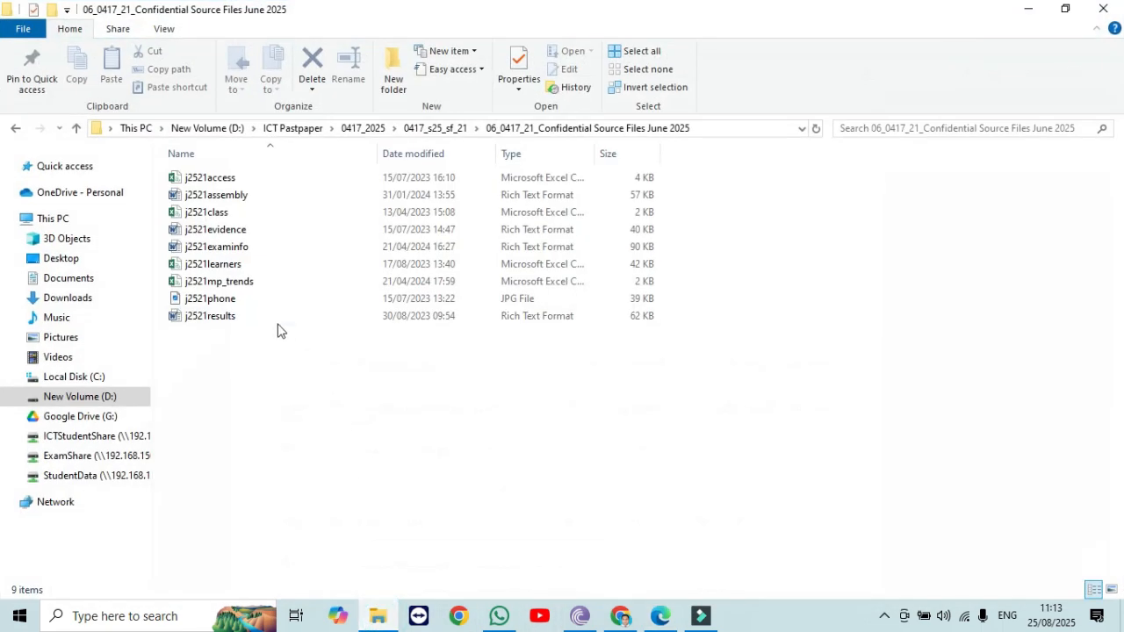
{"action": "left_click", "coordinate": [226, 235]}
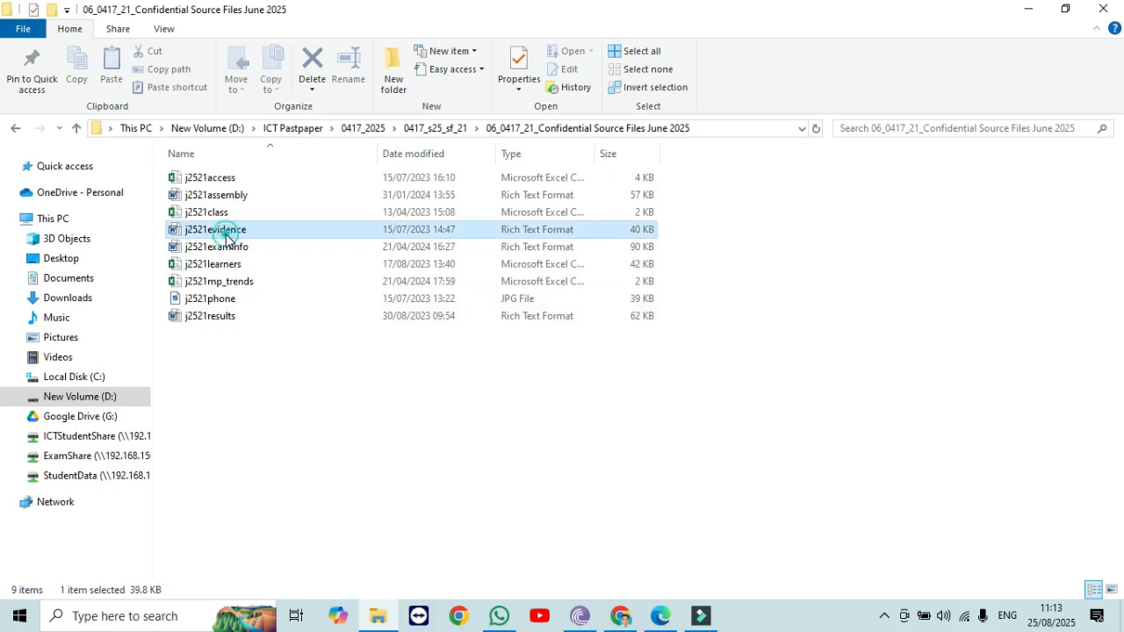
{"action": "double_click", "coordinate": [226, 234]}
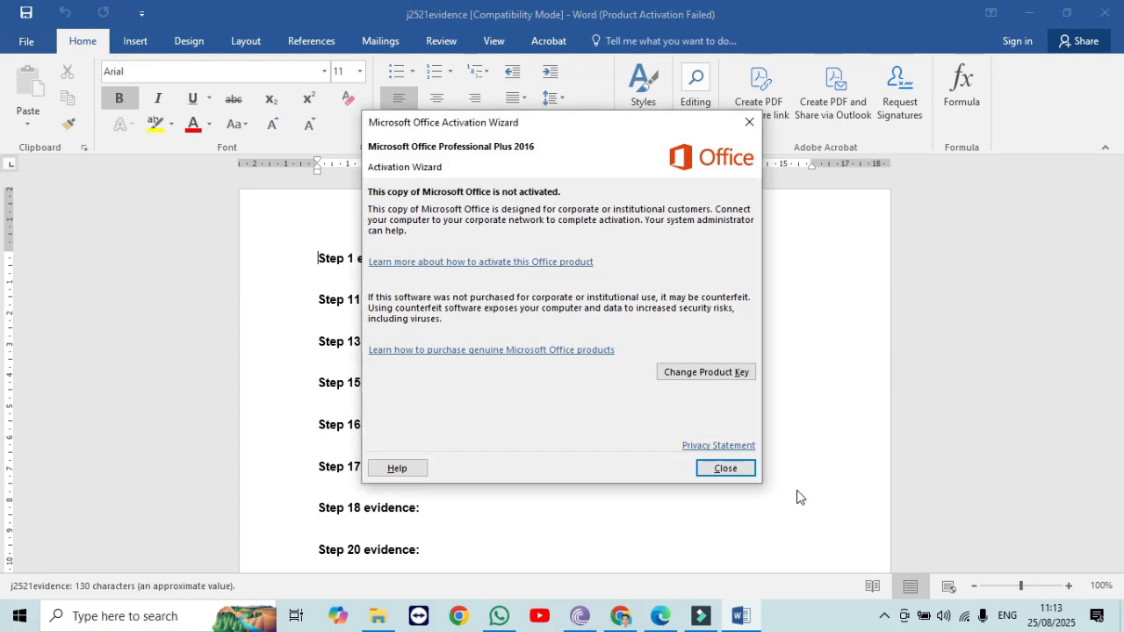
{"action": "left_click", "coordinate": [718, 461]}
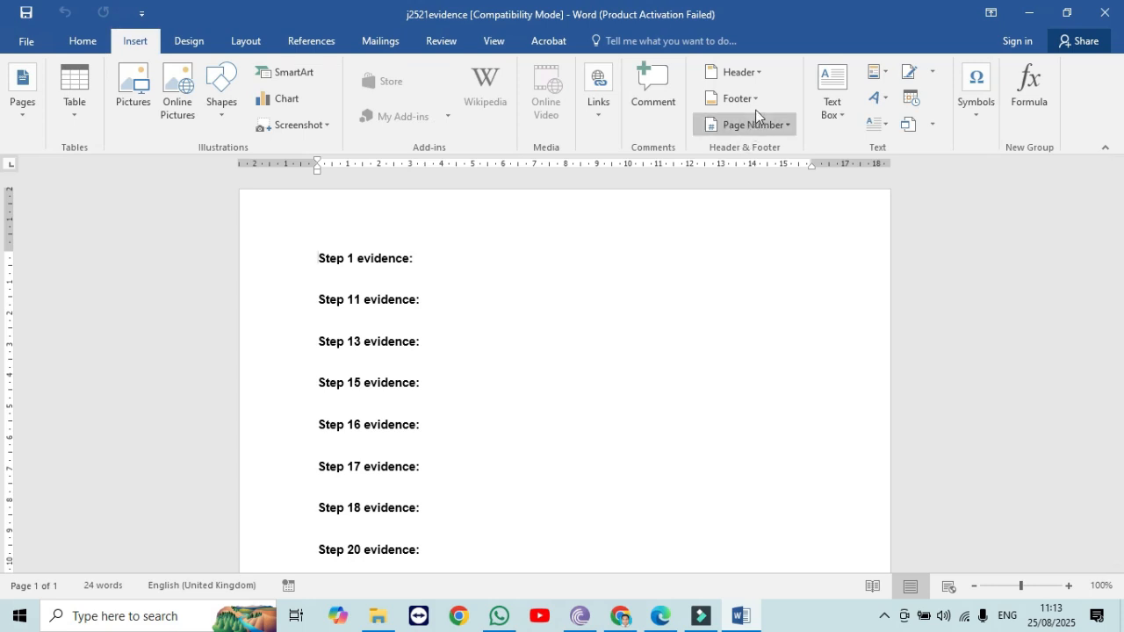
Insert a Blank (Three Columns) header containing the candidate's name, the centre number XY123 and the candidate number.
{"action": "left_click", "coordinate": [757, 74]}
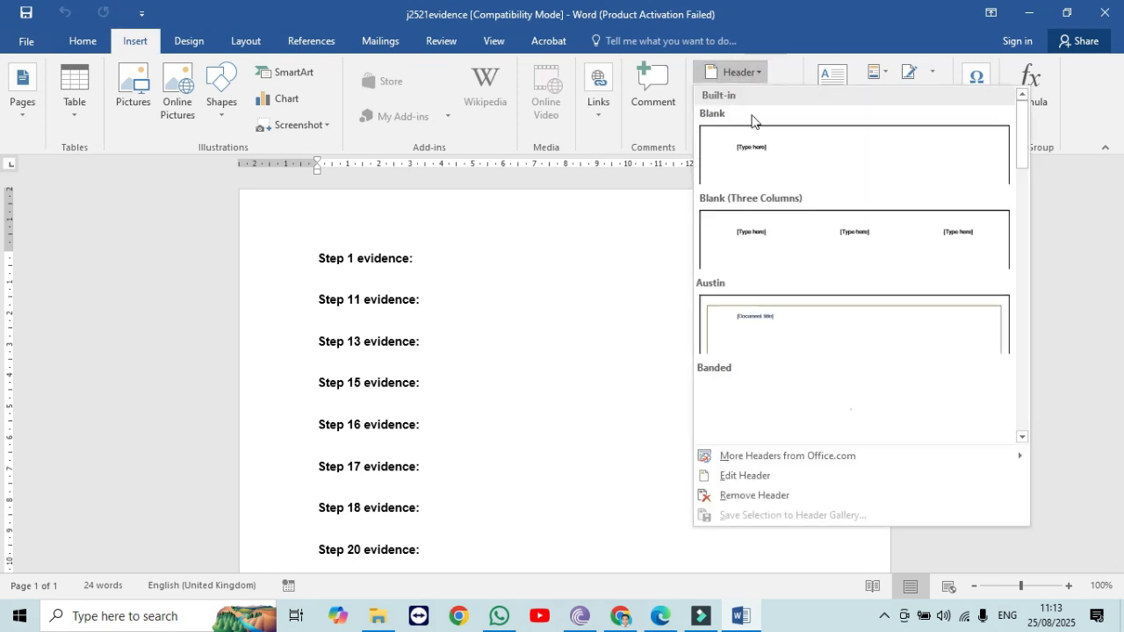
{"action": "left_click", "coordinate": [749, 233]}
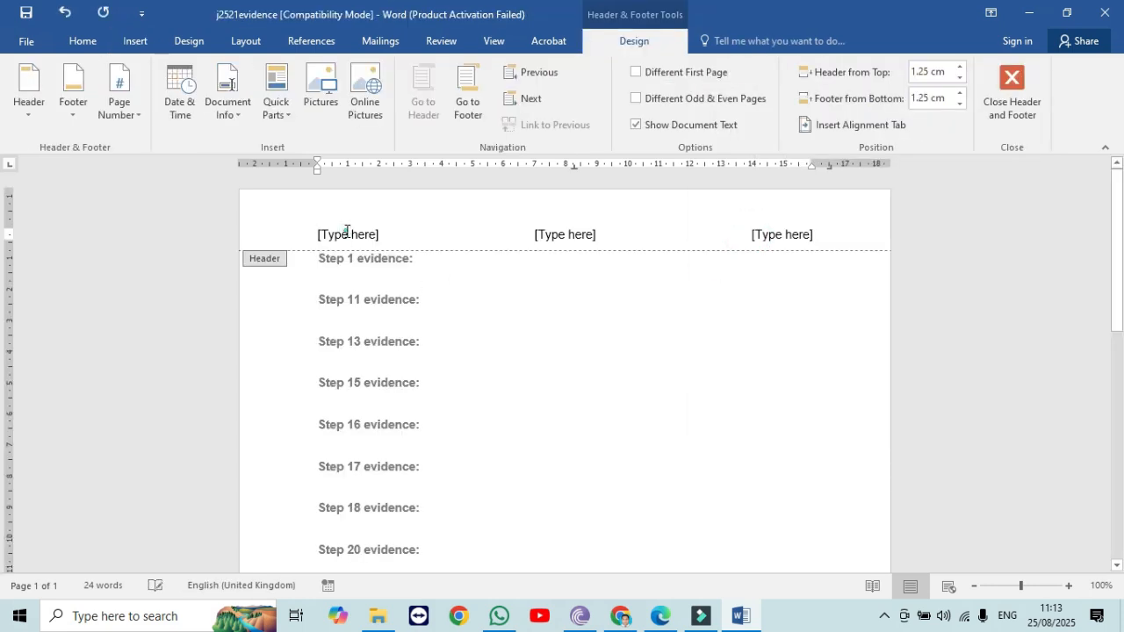
{"action": "left_click", "coordinate": [346, 232]}
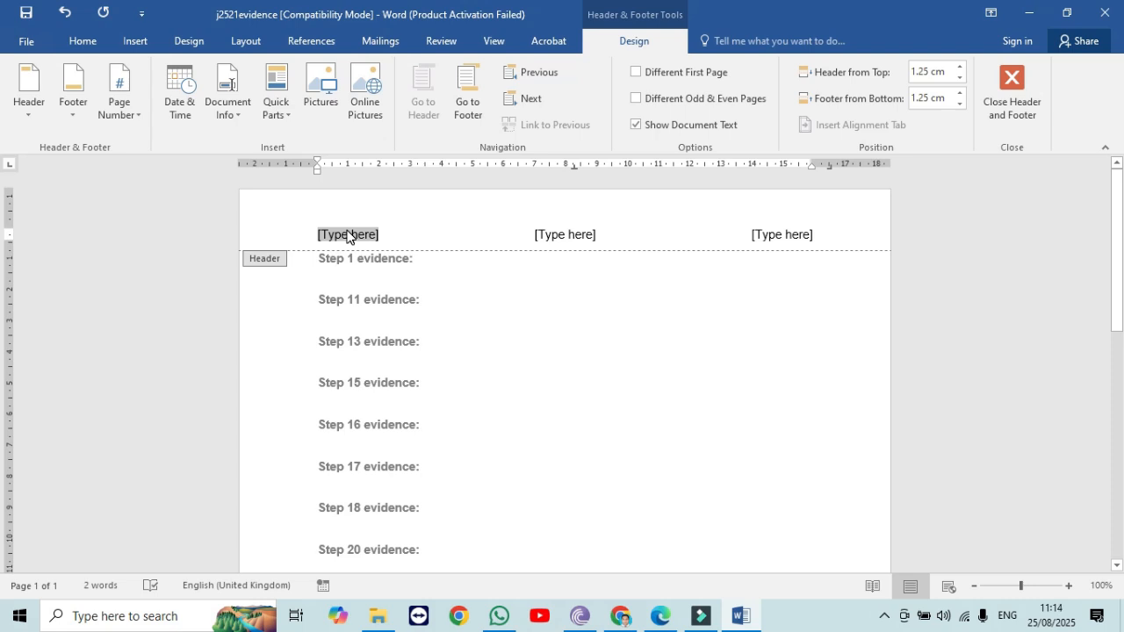
{"action": "type", "text": "Fahim"}
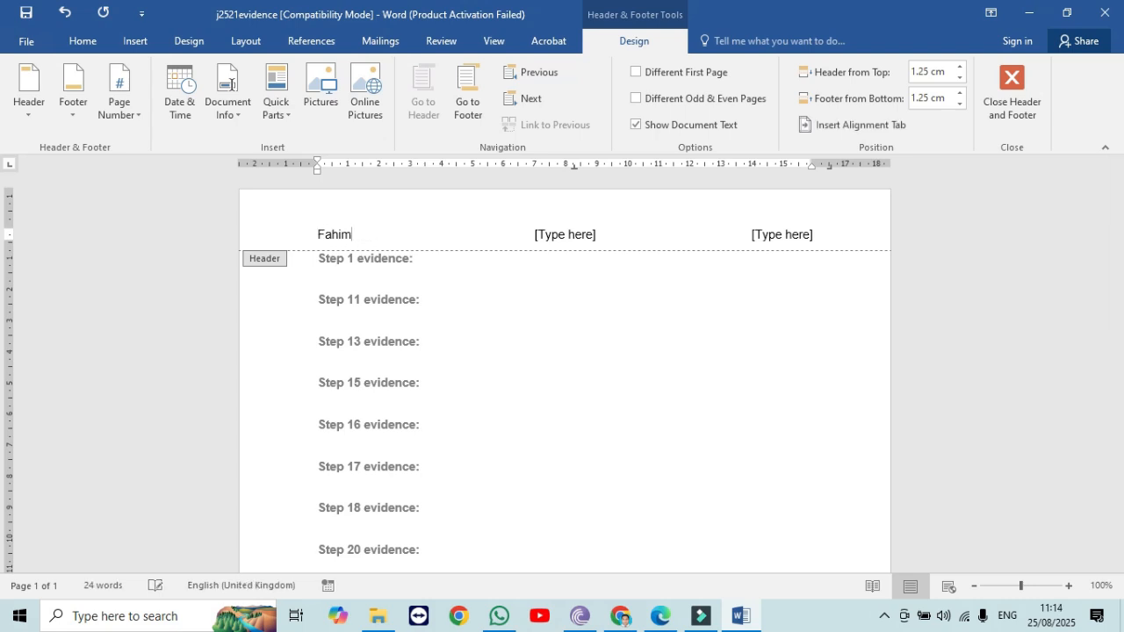
{"action": "left_click", "coordinate": [561, 237]}
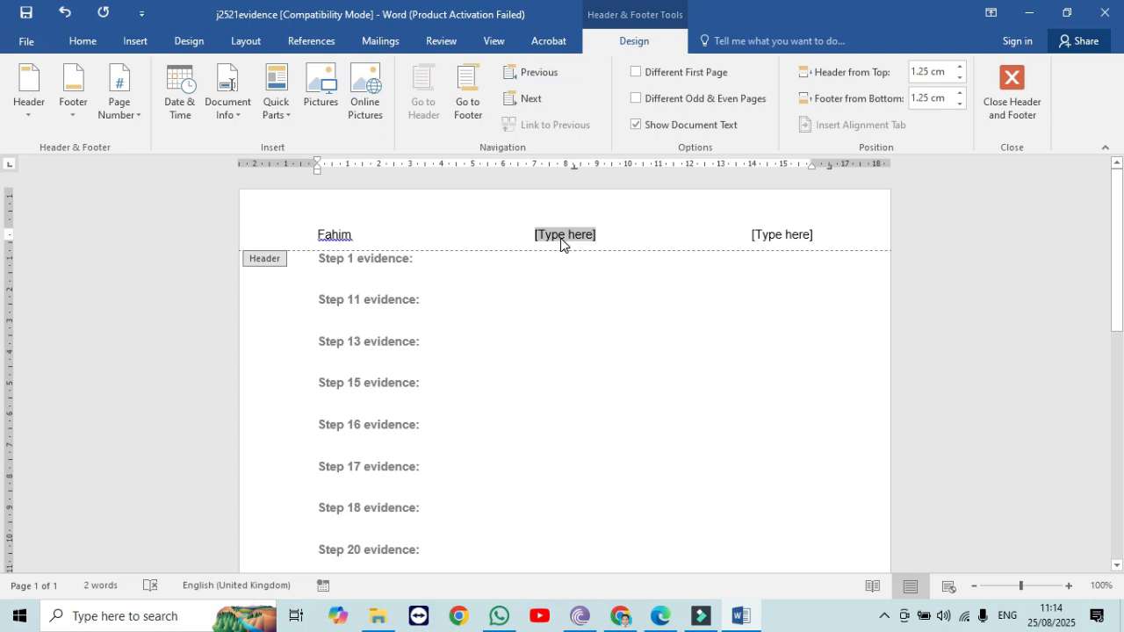
{"action": "type", "text": "XY"}
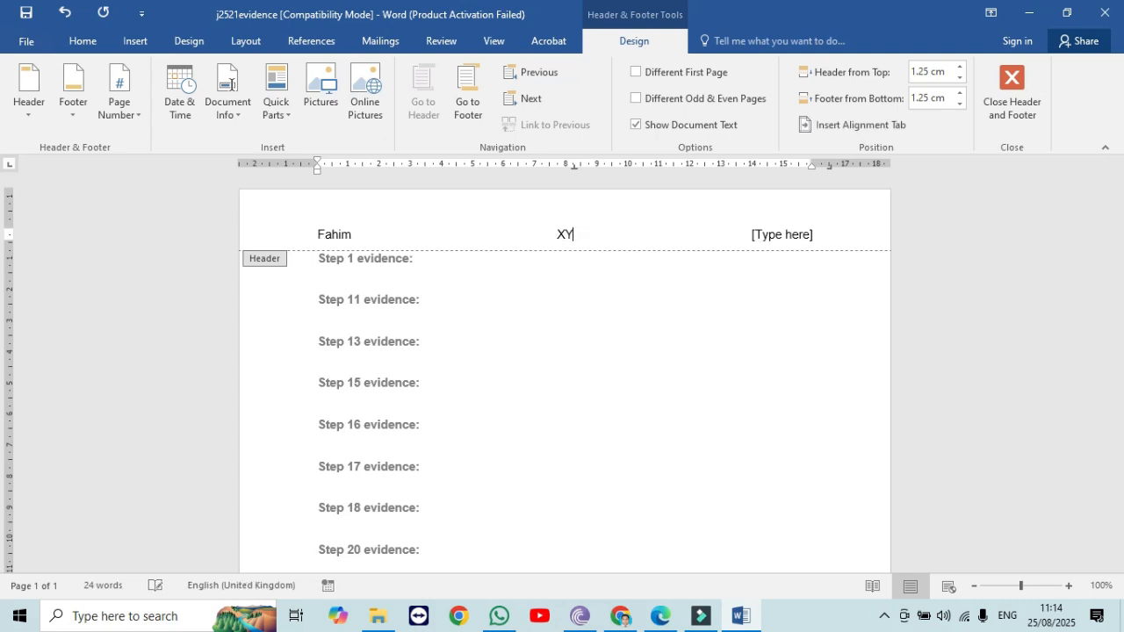
{"action": "type", "text": "123"}
{"action": "left_click", "coordinate": [786, 233]}
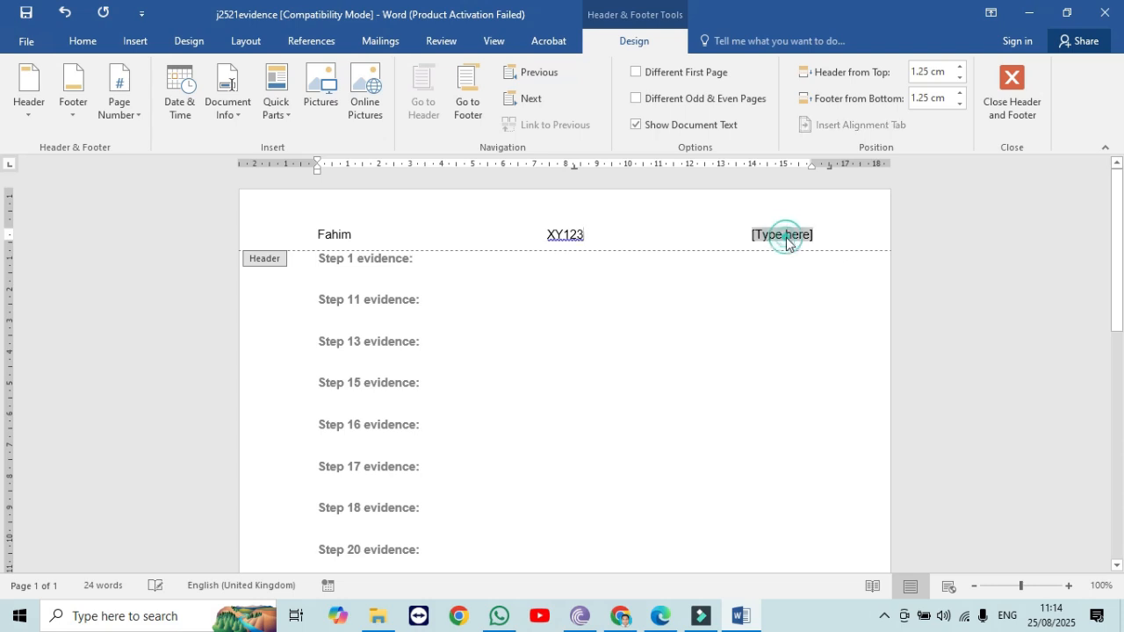
{"action": "type", "text": "0000"}
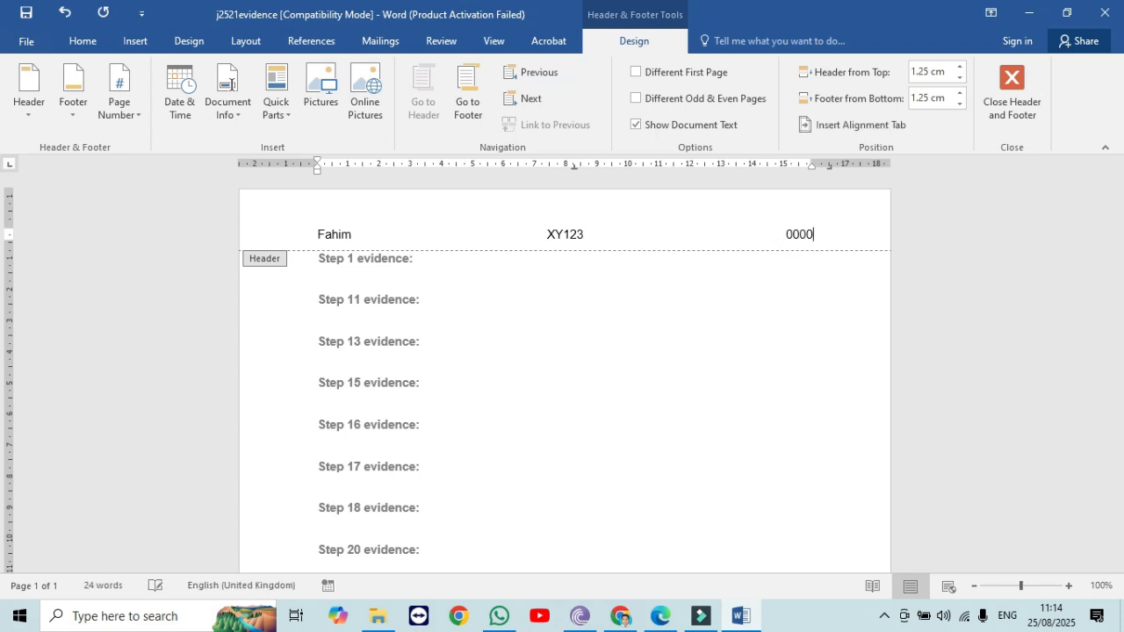
{"action": "left_click", "coordinate": [1010, 88]}
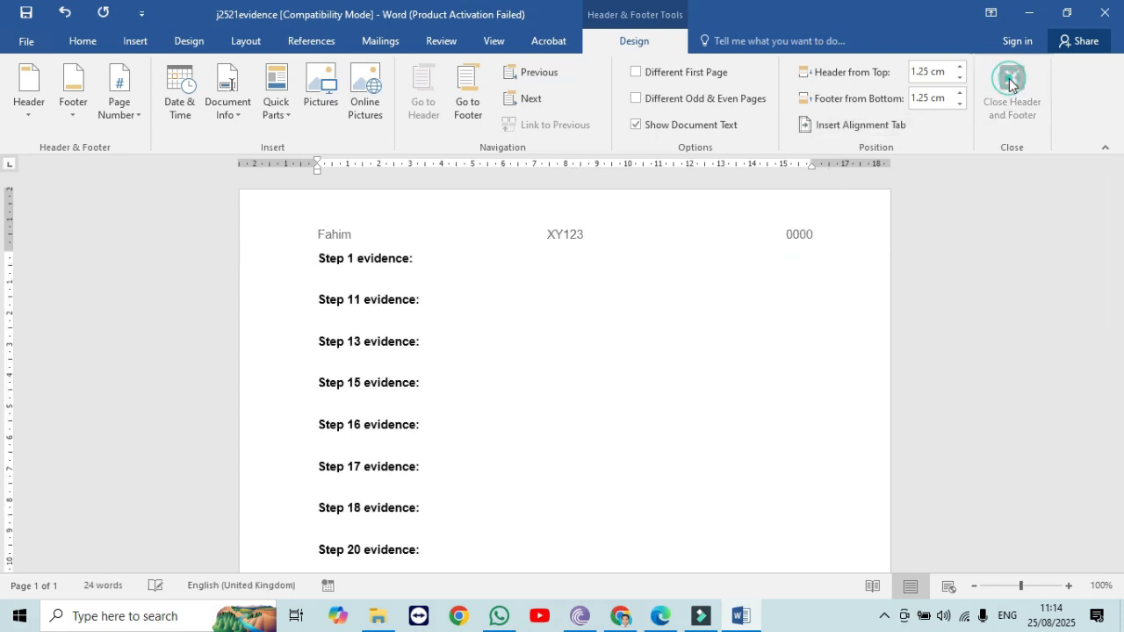
Switch to the exam paper in Edge for the Task 1 file-naming instruction.
{"action": "left_click", "coordinate": [661, 617]}
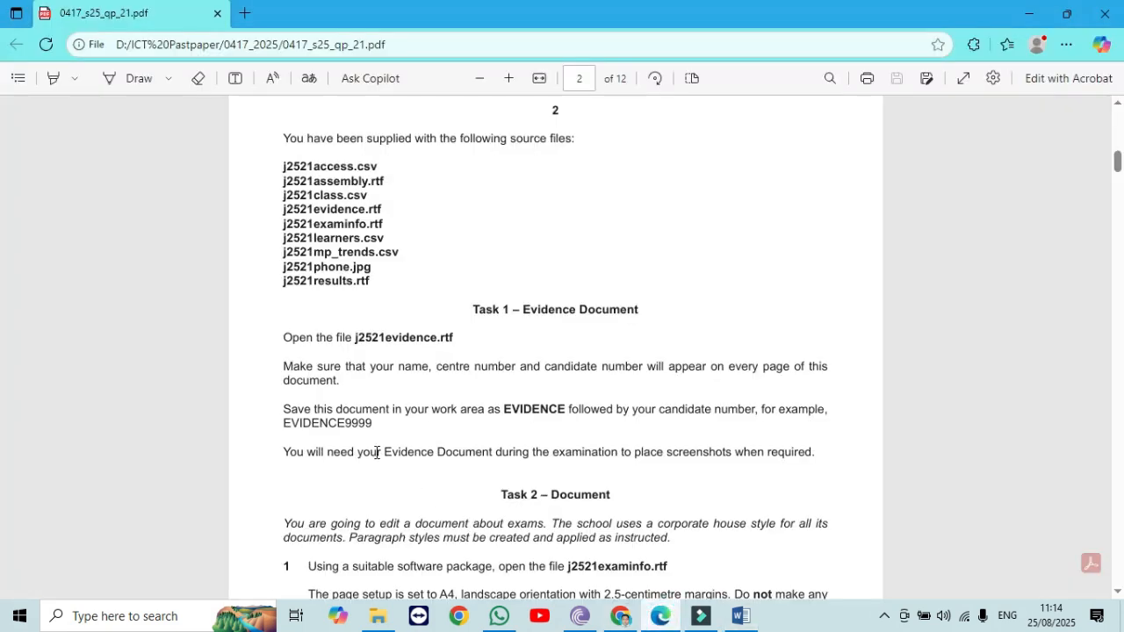
{"action": "left_click_drag", "start_coordinate": [370, 429], "coordinate": [291, 425]}
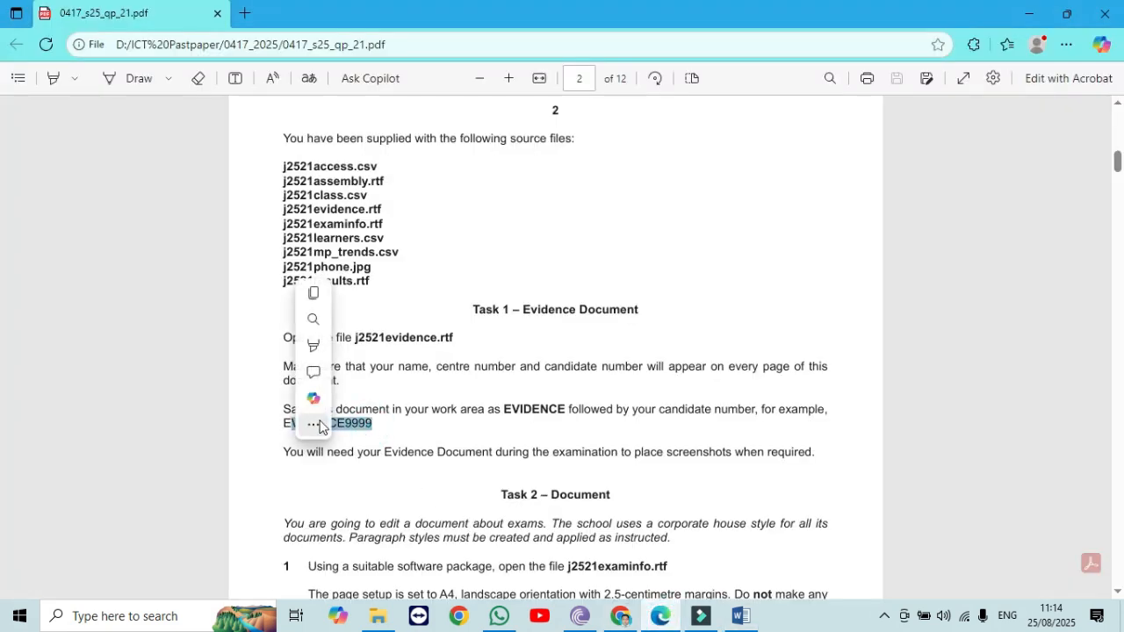
{"action": "left_click", "coordinate": [379, 426]}
{"action": "right_click", "coordinate": [379, 425]}
{"action": "left_click", "coordinate": [665, 277]}
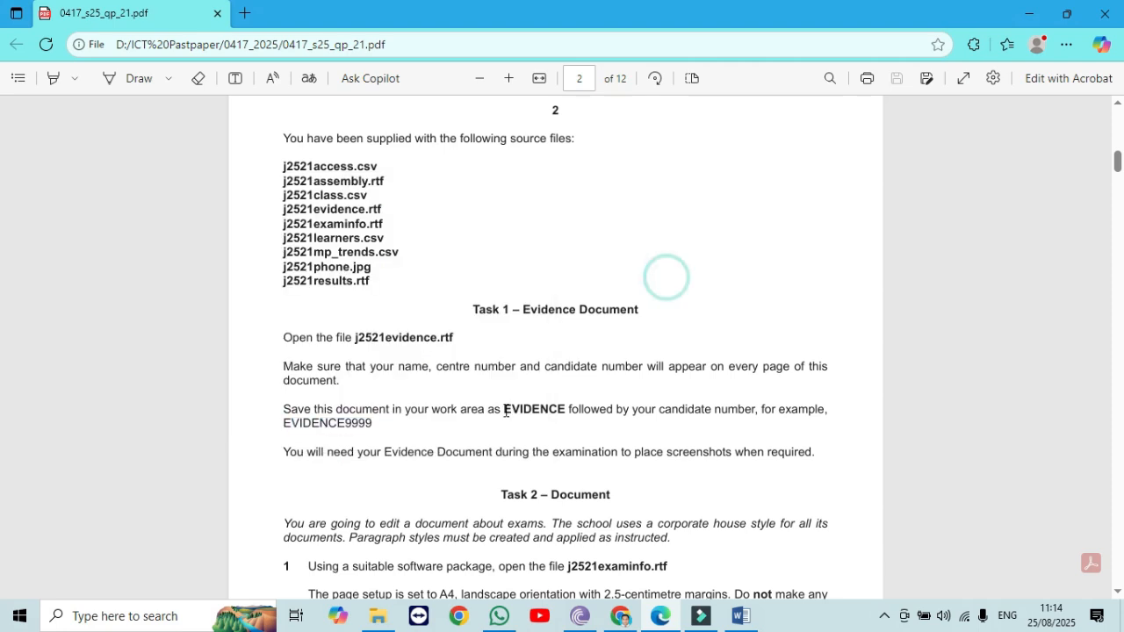
Copy the bold word EVIDENCE from the Task 1 save instruction in the exam paper.
{"action": "left_click_drag", "start_coordinate": [567, 407], "coordinate": [505, 408]}
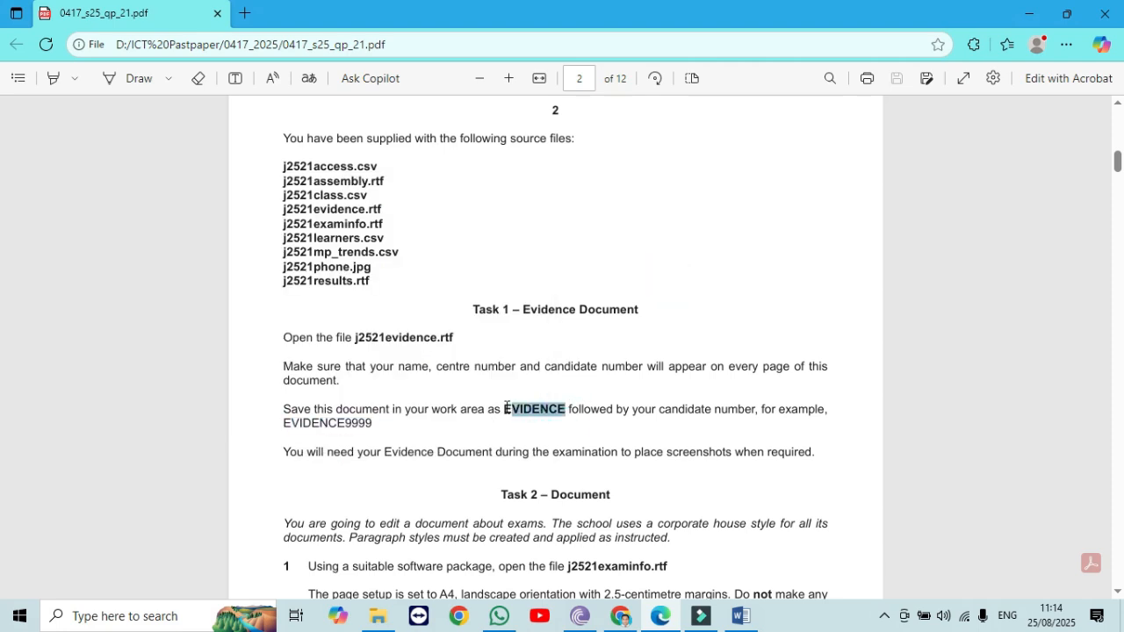
{"action": "right_click", "coordinate": [514, 416]}
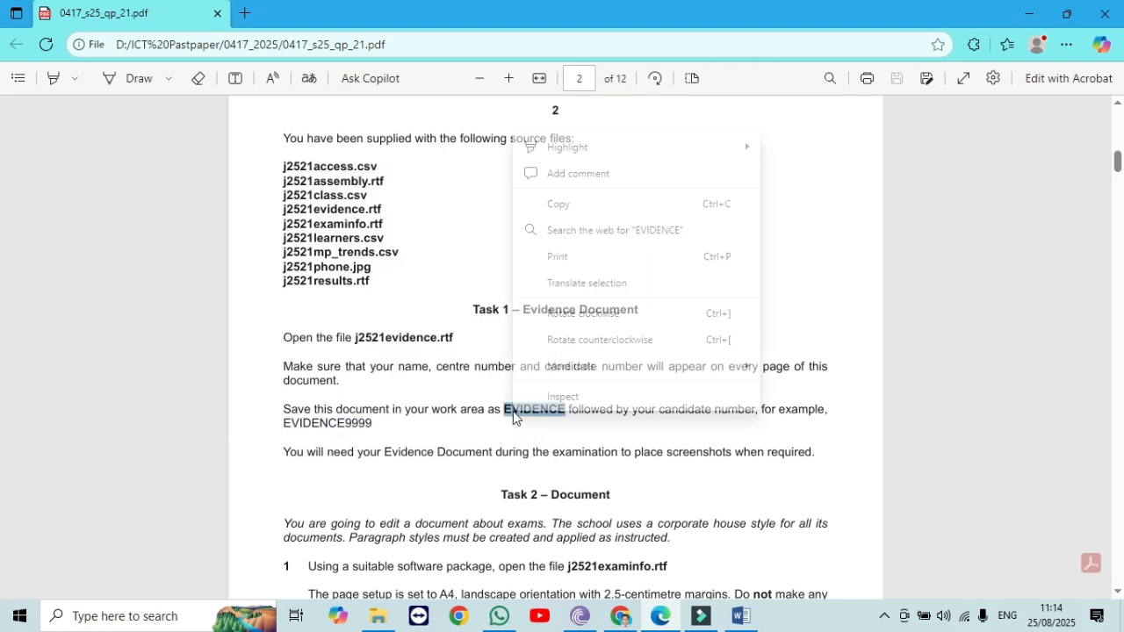
{"action": "left_click", "coordinate": [559, 206]}
Switch to Word and begin saving the evidence document as a new file, with Word Document as the file type.
{"action": "left_click", "coordinate": [740, 617]}
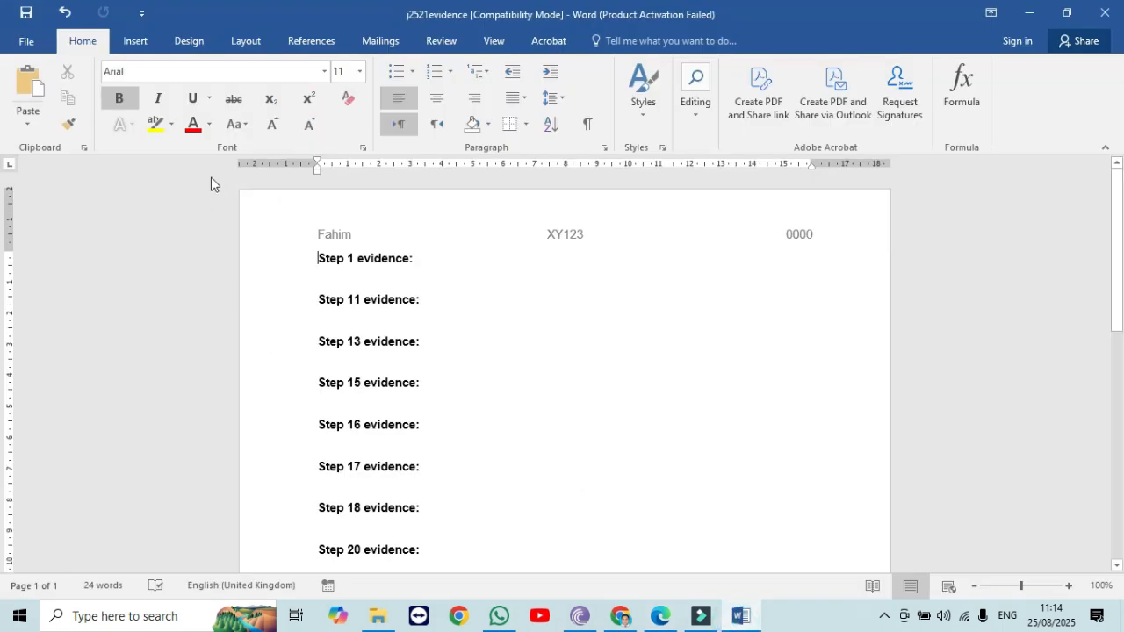
{"action": "left_click", "coordinate": [40, 44]}
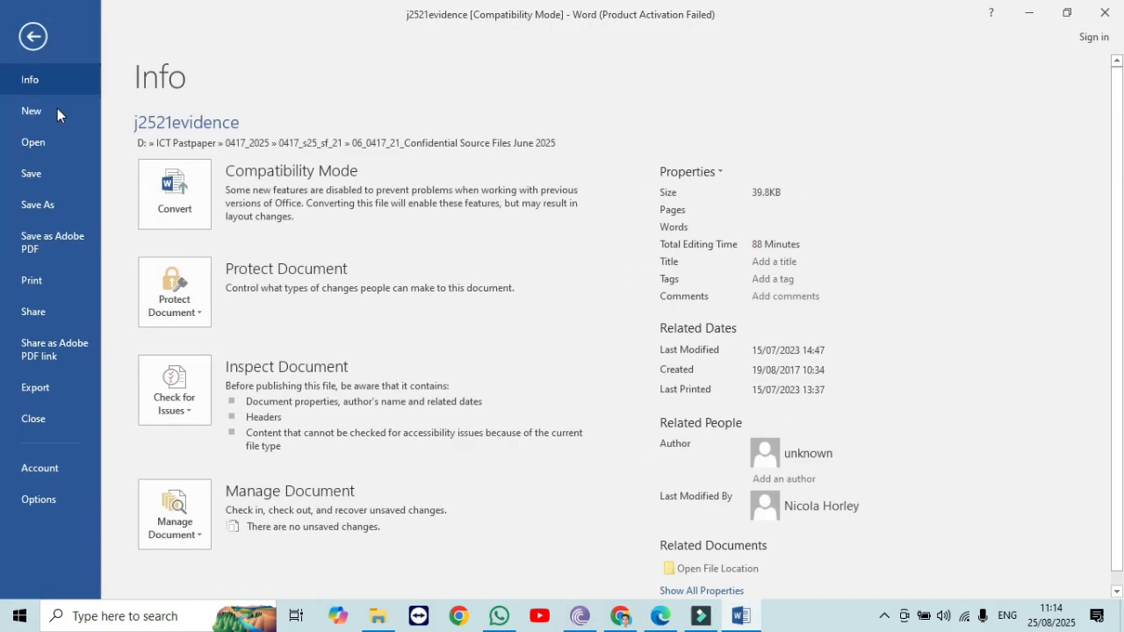
{"action": "left_click", "coordinate": [65, 201]}
{"action": "left_click", "coordinate": [181, 263]}
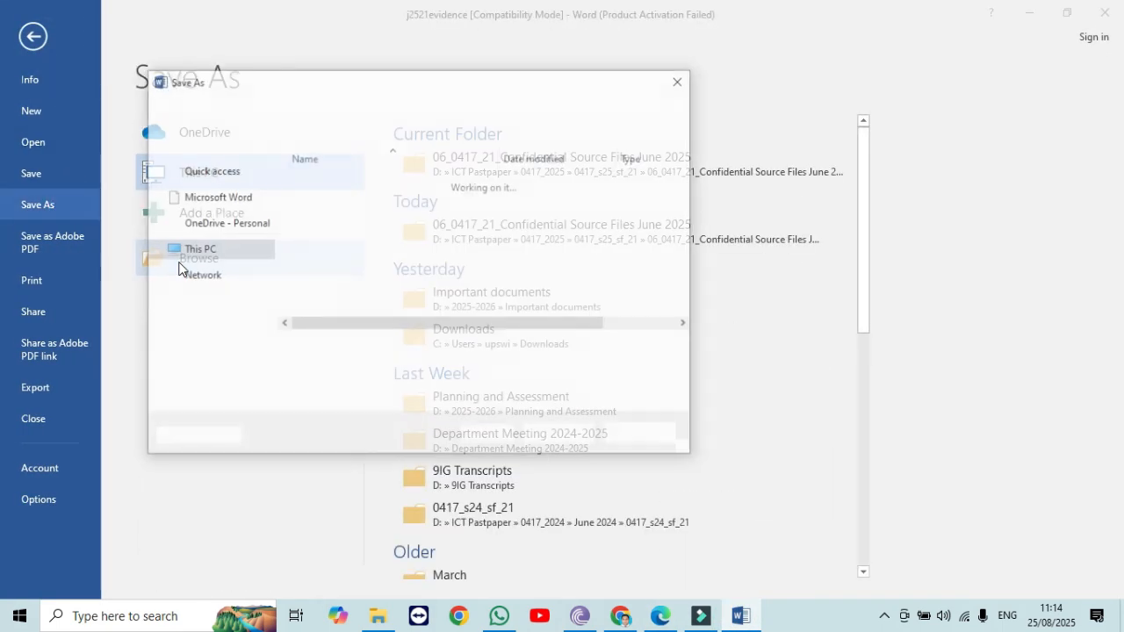
{"action": "left_click", "coordinate": [365, 372]}
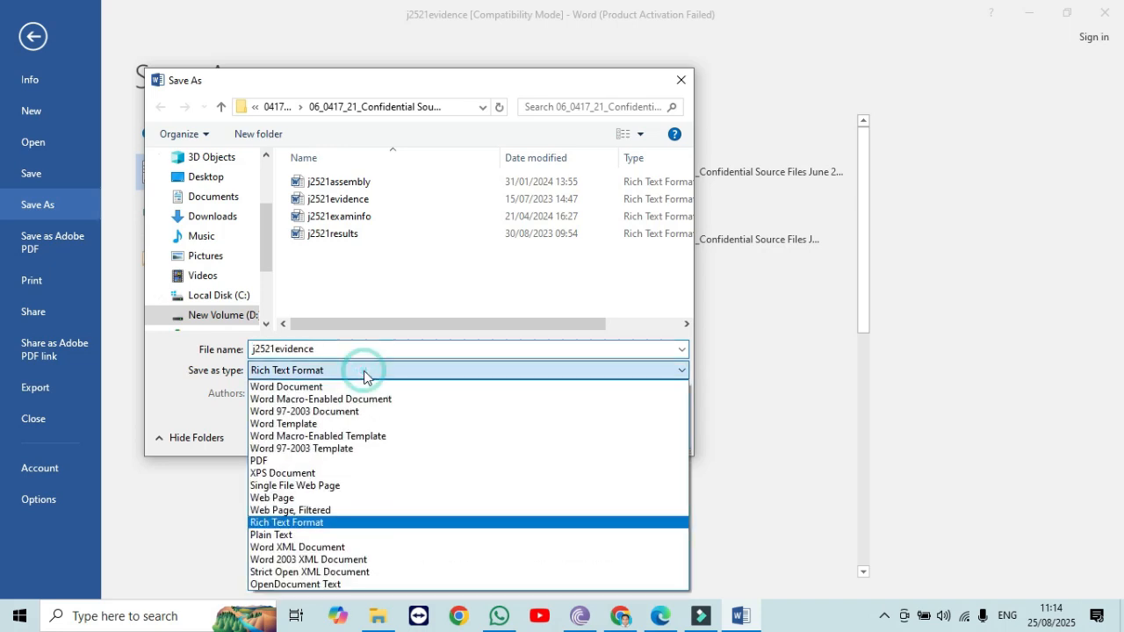
{"action": "left_click", "coordinate": [331, 388]}
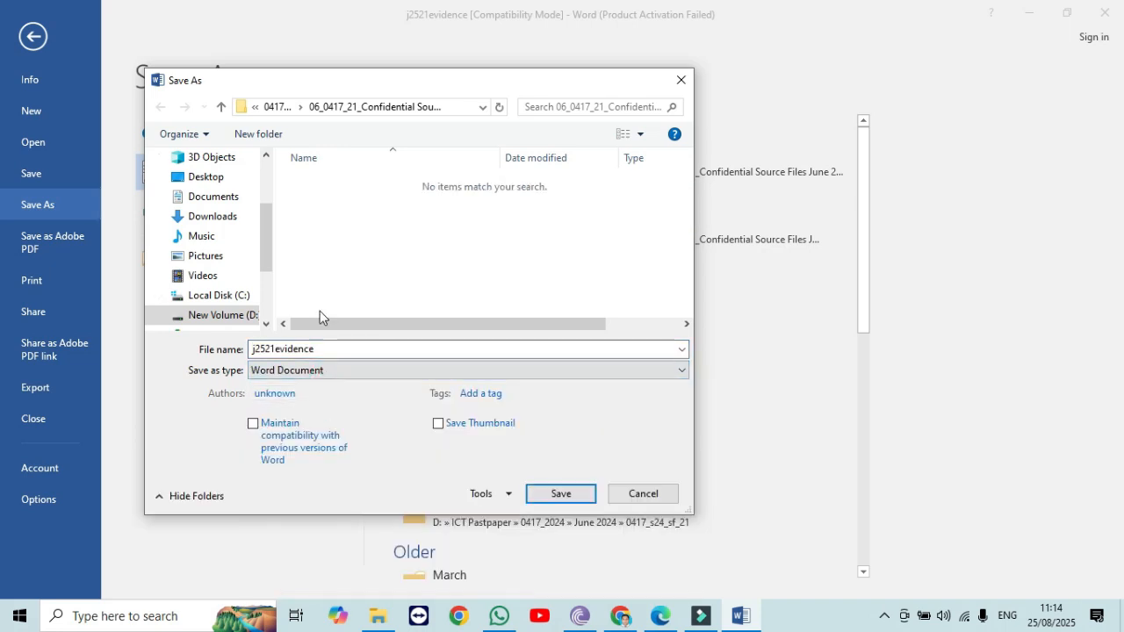
Create a folder named "2025 21" on the Desktop and open it as the save location.
{"action": "left_click", "coordinate": [219, 179]}
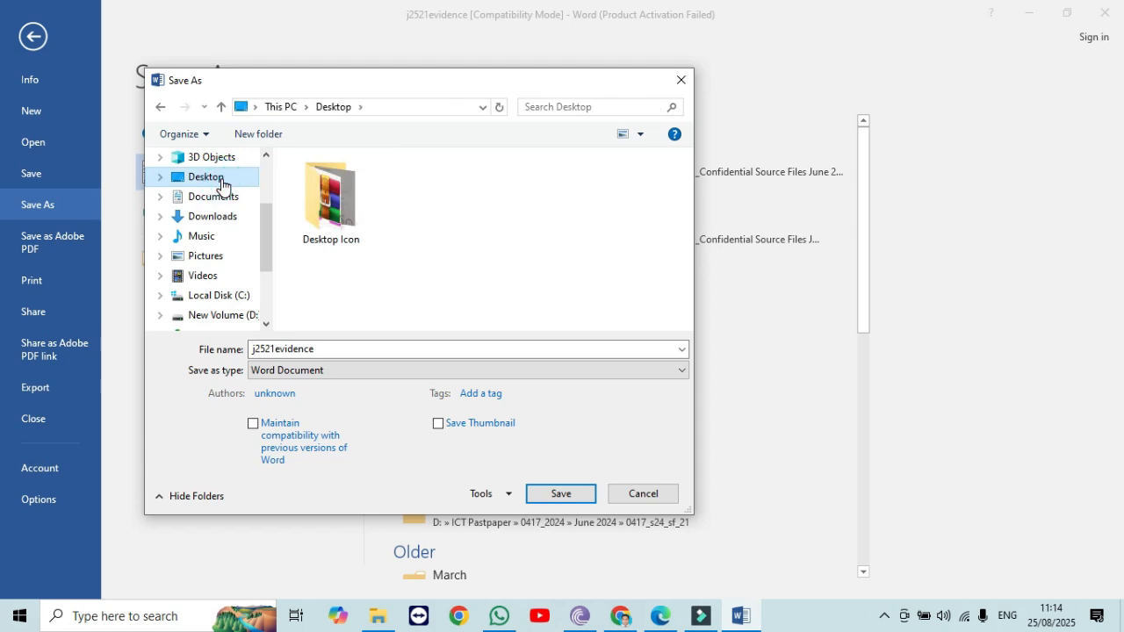
{"action": "left_click", "coordinate": [252, 139]}
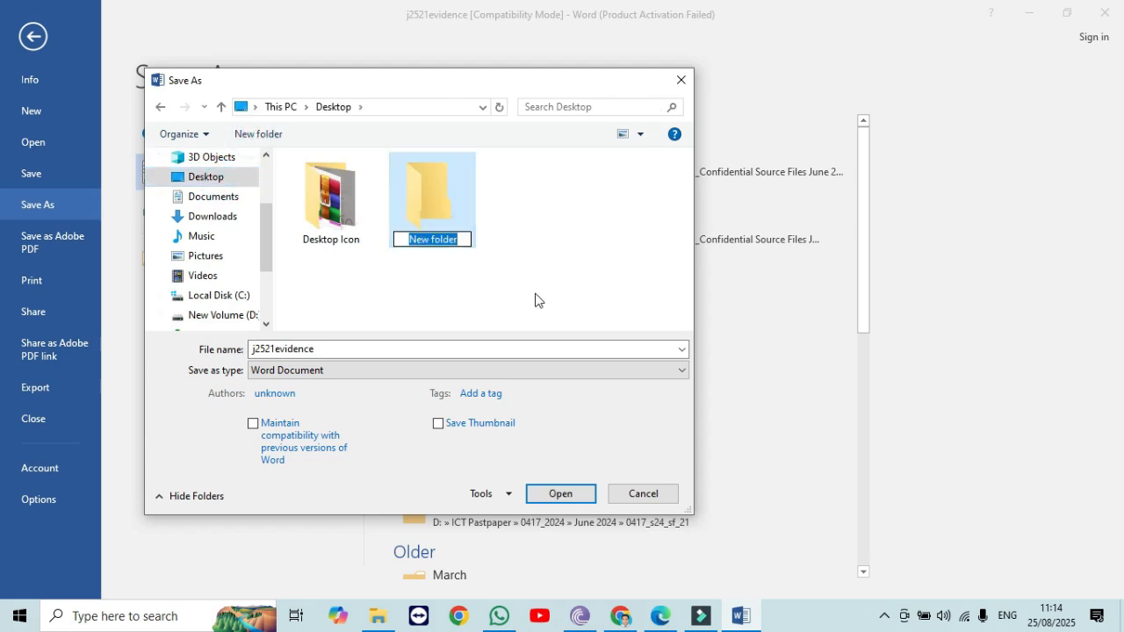
{"action": "type", "text": "2025"}
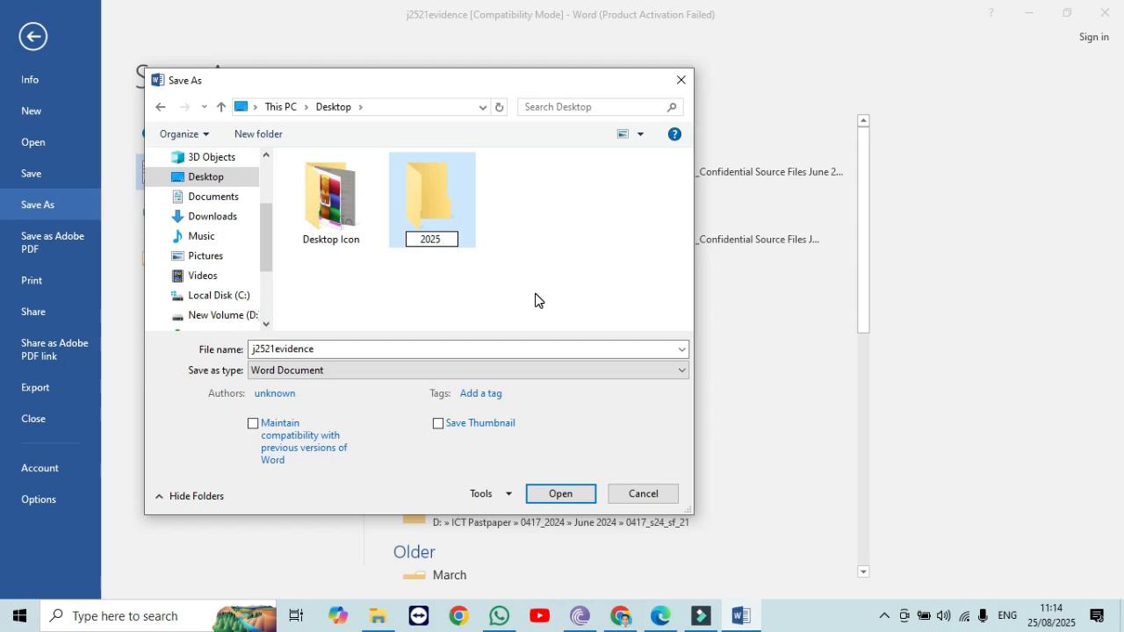
{"action": "type", "text": " 21"}
{"action": "key", "text": "Return"}
{"action": "key", "text": "Return"}
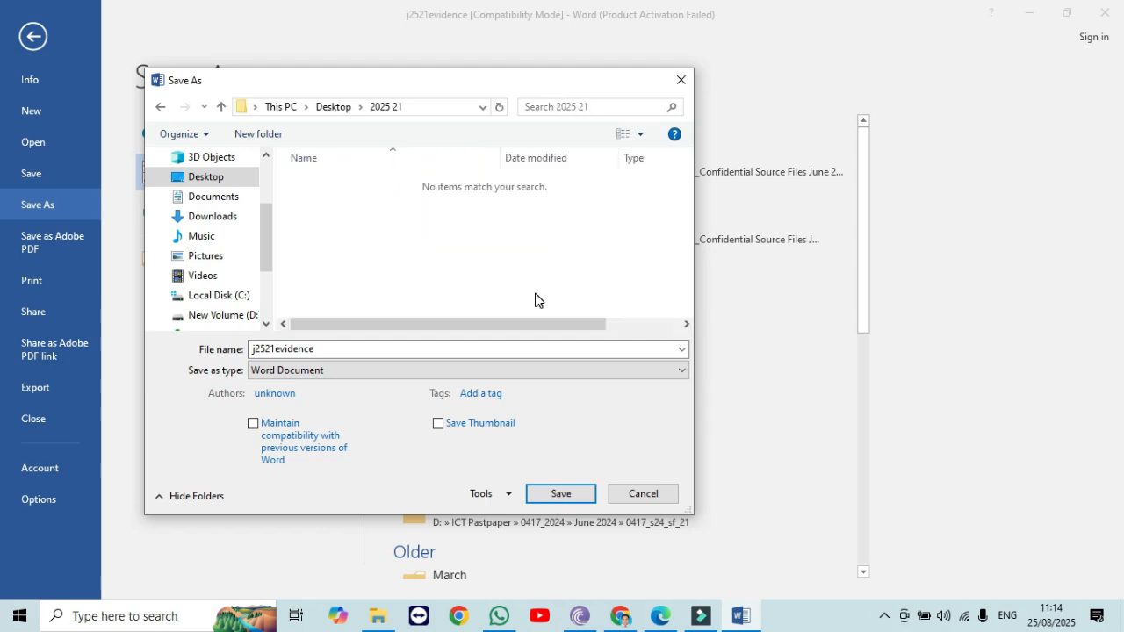
Name the evidence document EVIDENCE0000 and save it in the 2025 21 folder.
{"action": "double_click", "coordinate": [400, 350]}
{"action": "type", "text": "EVIDENCE0000"}
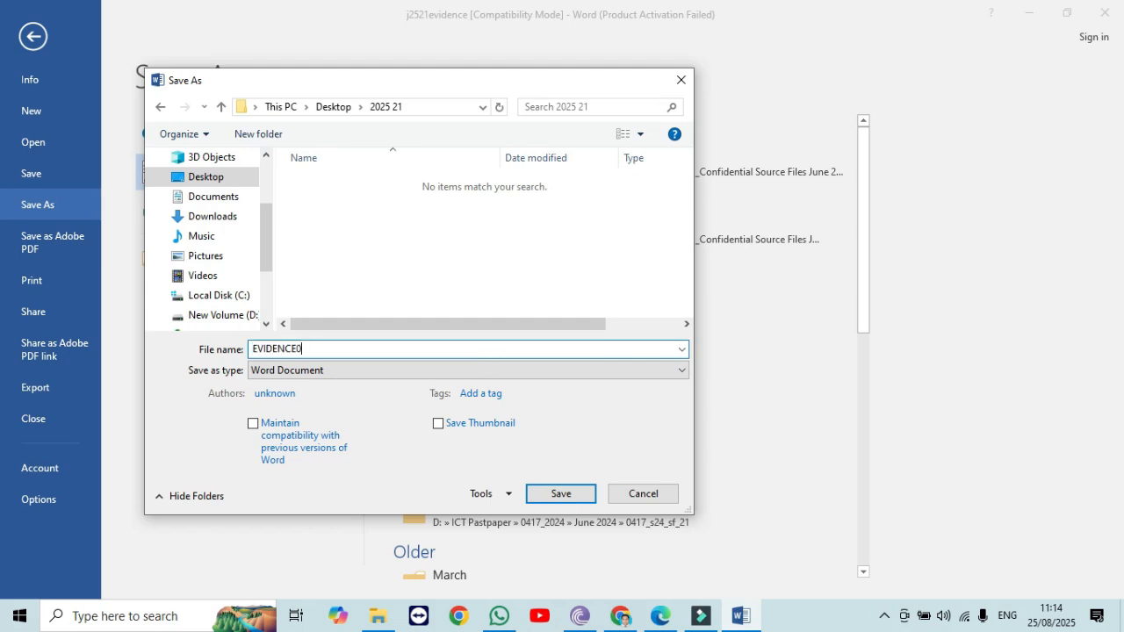
{"action": "left_click", "coordinate": [573, 495]}
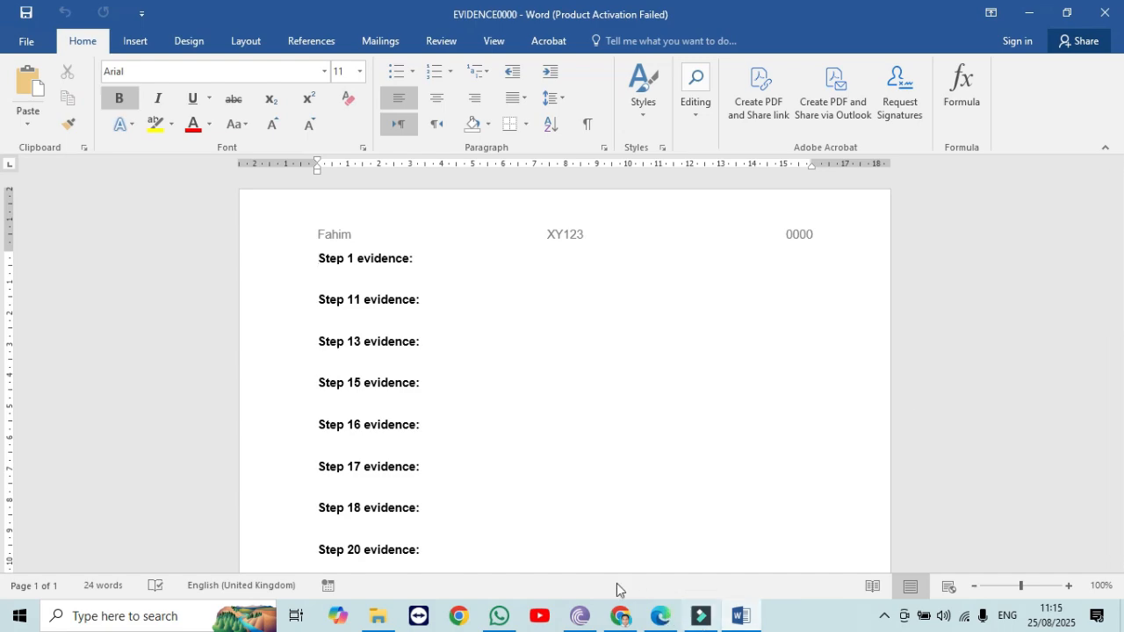
Read the opening instruction of Task 2 in the exam paper and open j2521examinfo.rtf from the source files folder.
{"action": "left_click", "coordinate": [660, 616]}
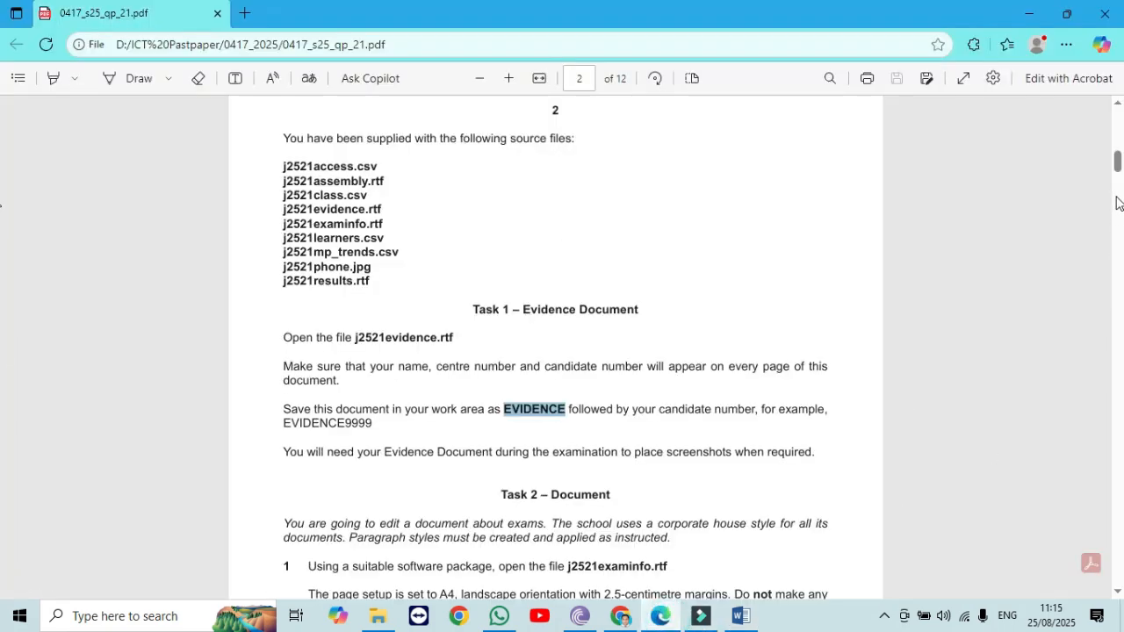
{"action": "left_click_drag", "start_coordinate": [1117, 156], "coordinate": [1120, 178]}
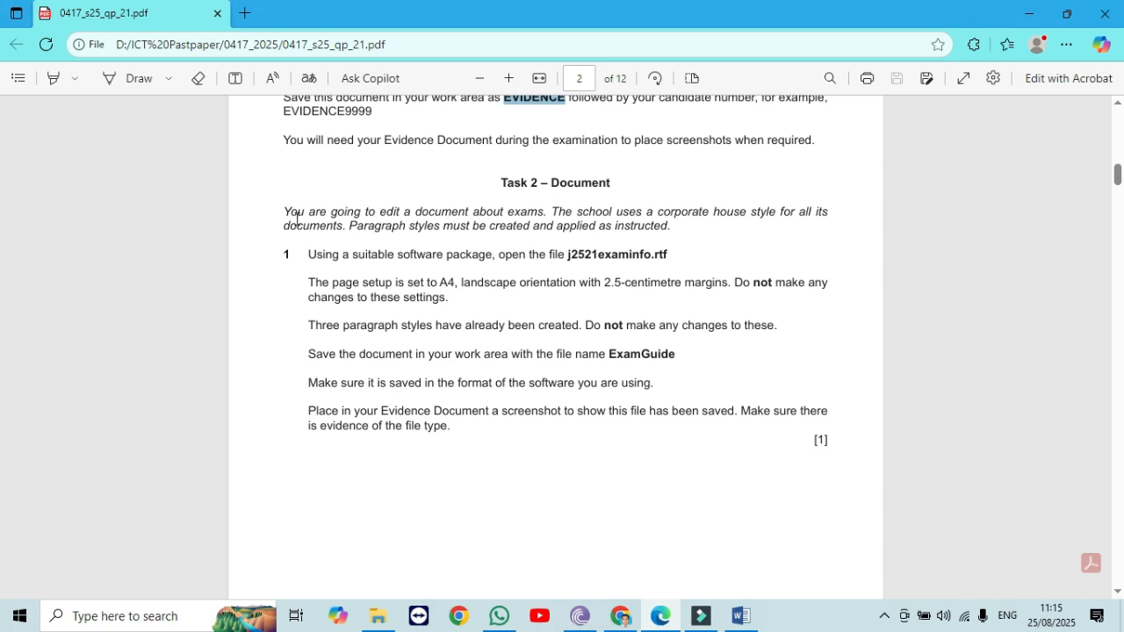
{"action": "left_click_drag", "start_coordinate": [285, 212], "coordinate": [671, 226]}
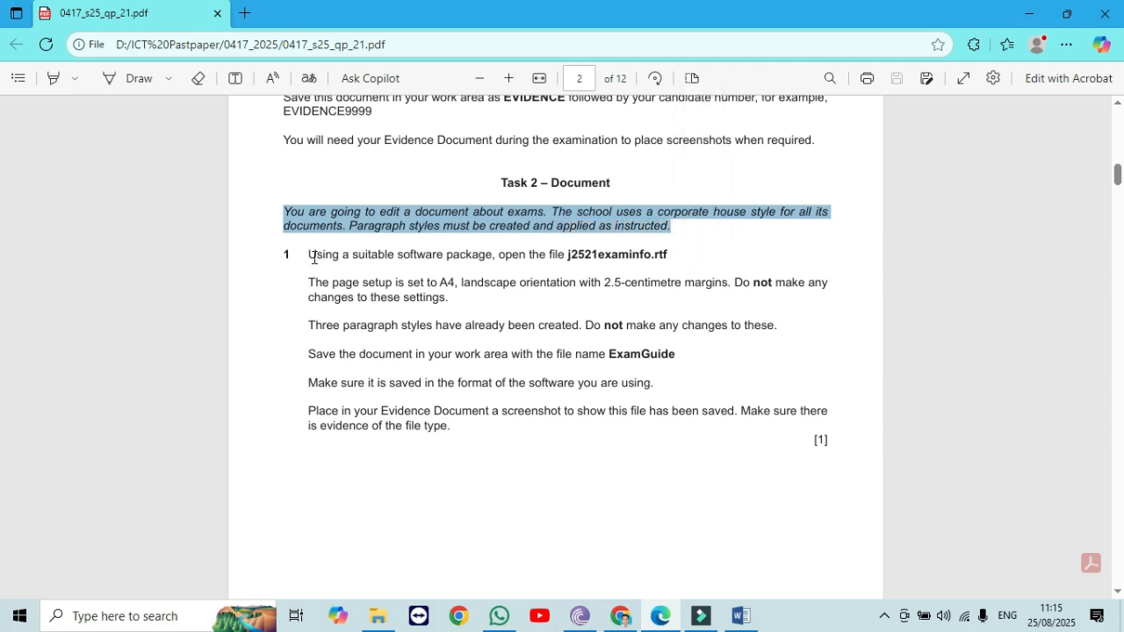
{"action": "left_click_drag", "start_coordinate": [306, 255], "coordinate": [667, 255]}
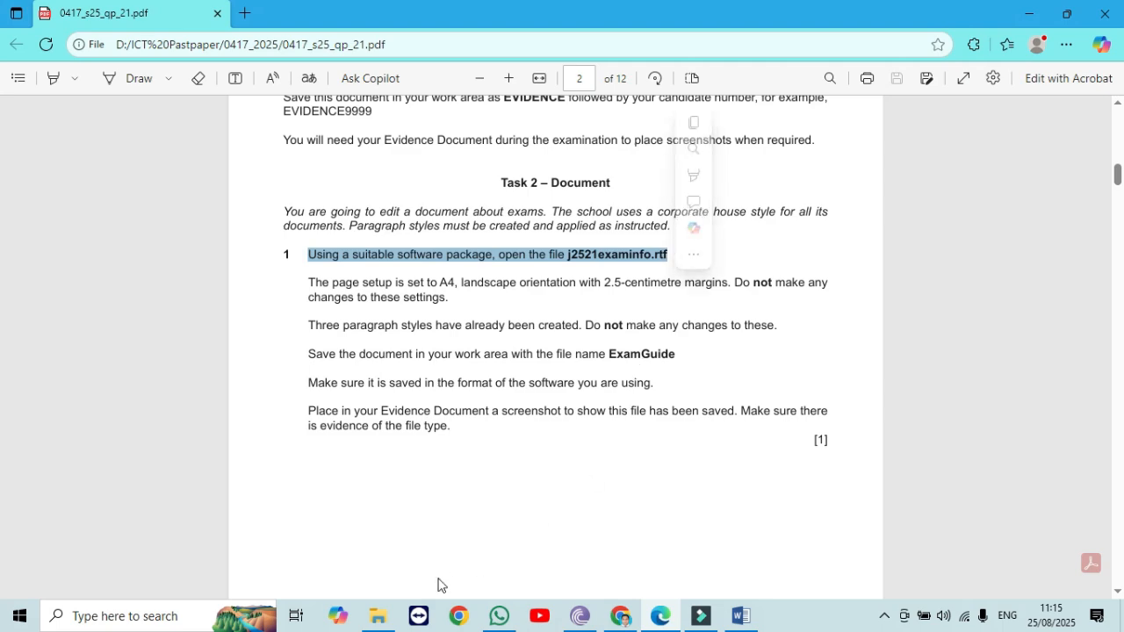
{"action": "left_click", "coordinate": [390, 620]}
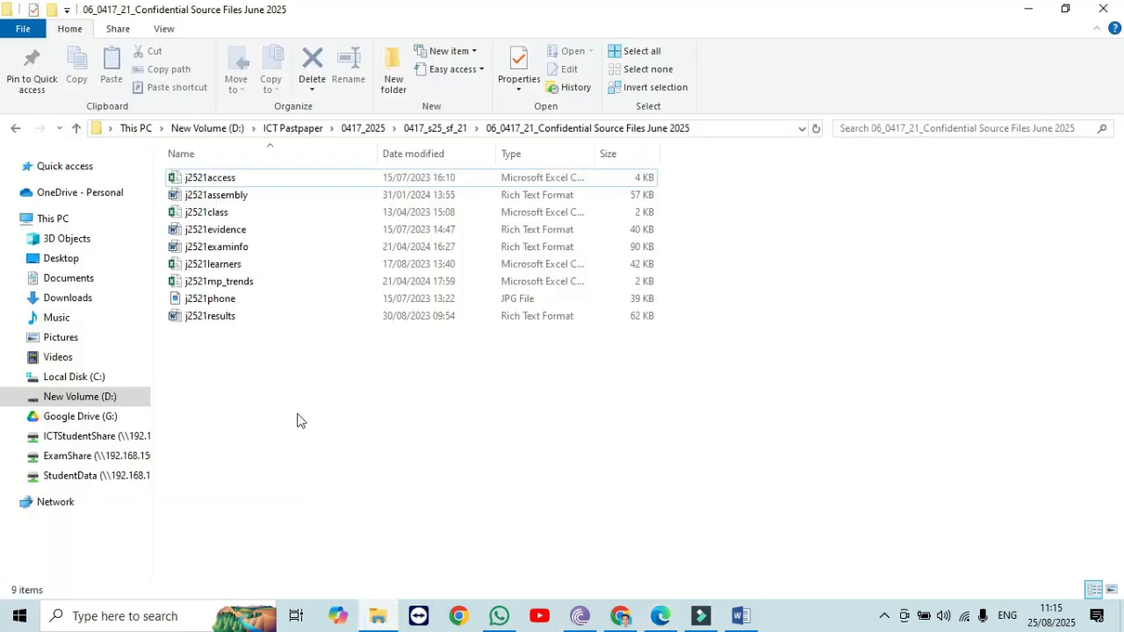
{"action": "double_click", "coordinate": [239, 249]}
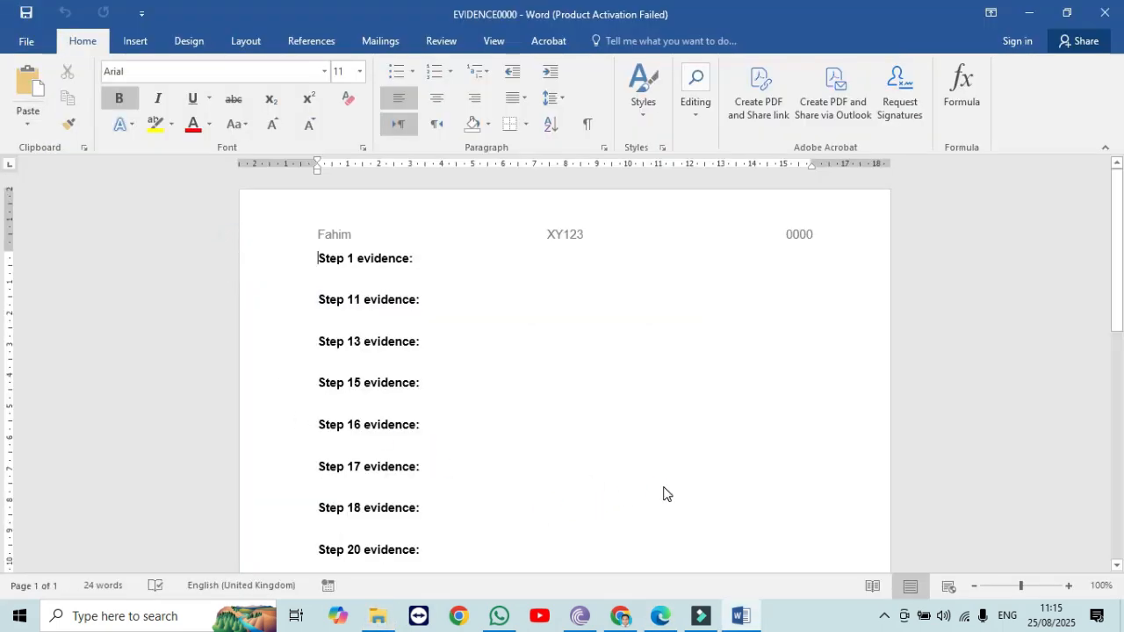
Check the paper size, orientation and margins of the Examination Guide document against the page setup instruction in the exam paper.
{"action": "left_click", "coordinate": [661, 617]}
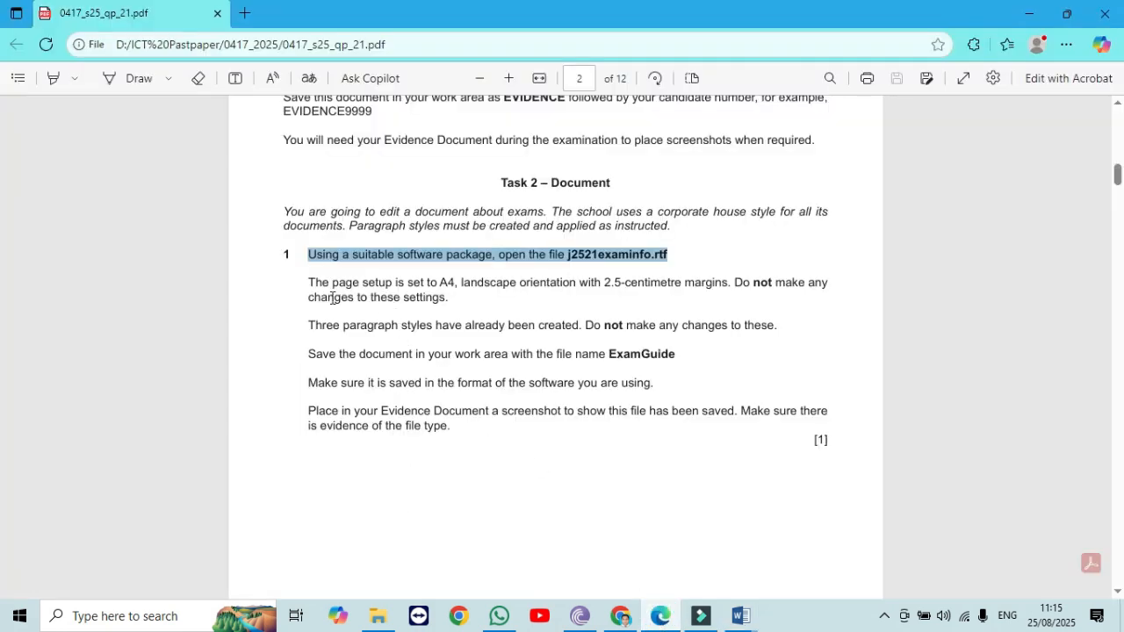
{"action": "left_click_drag", "start_coordinate": [305, 282], "coordinate": [729, 282]}
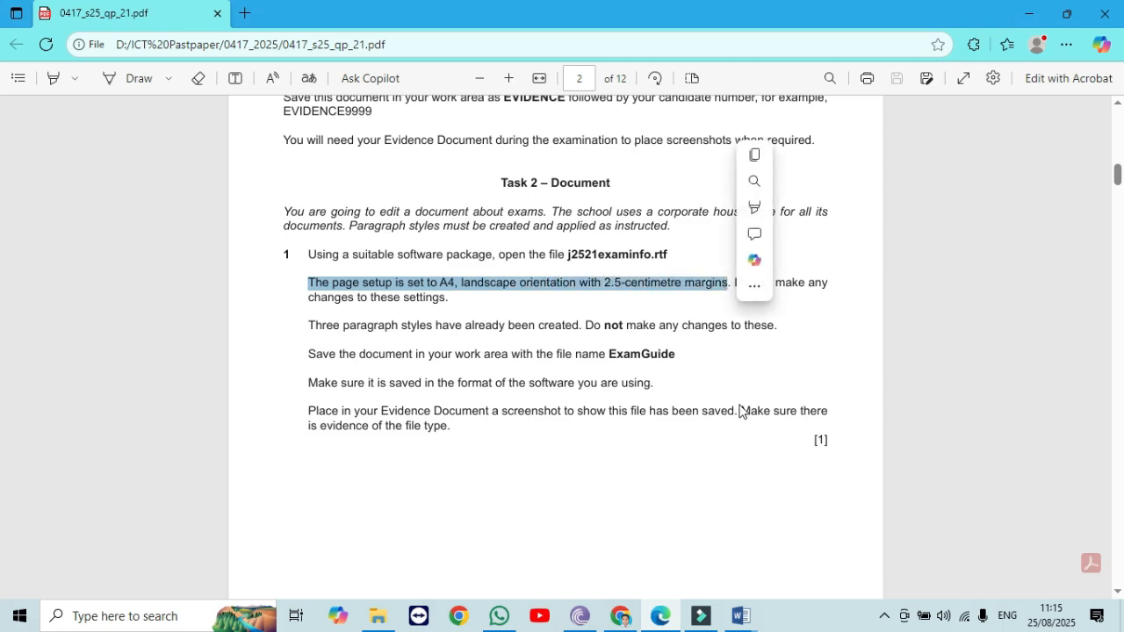
{"action": "left_click", "coordinate": [743, 617]}
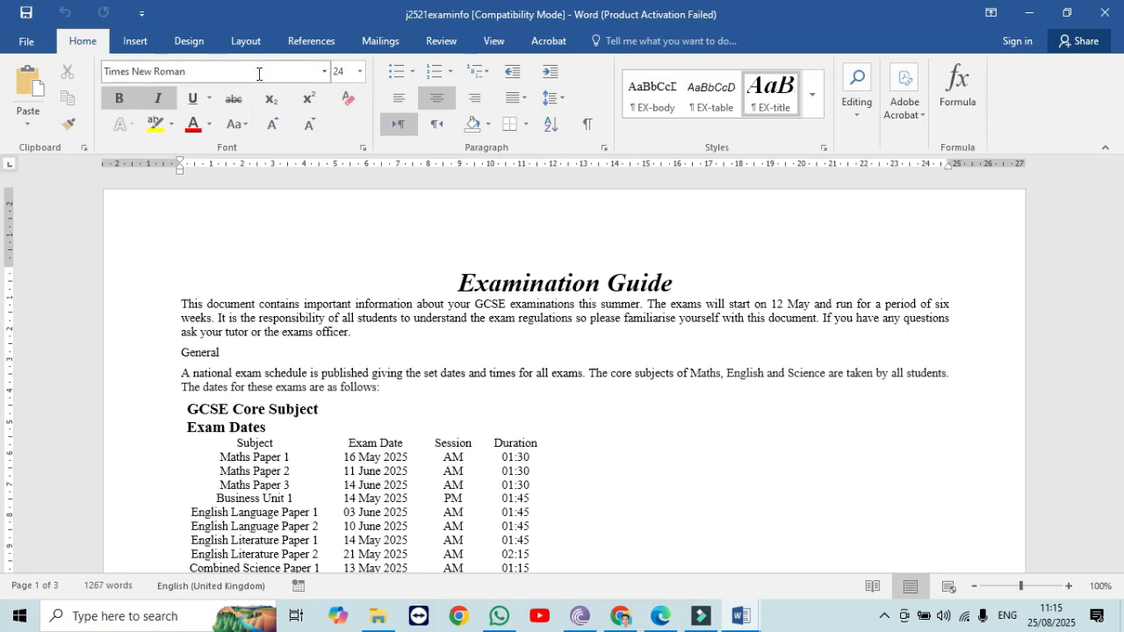
{"action": "left_click", "coordinate": [239, 44]}
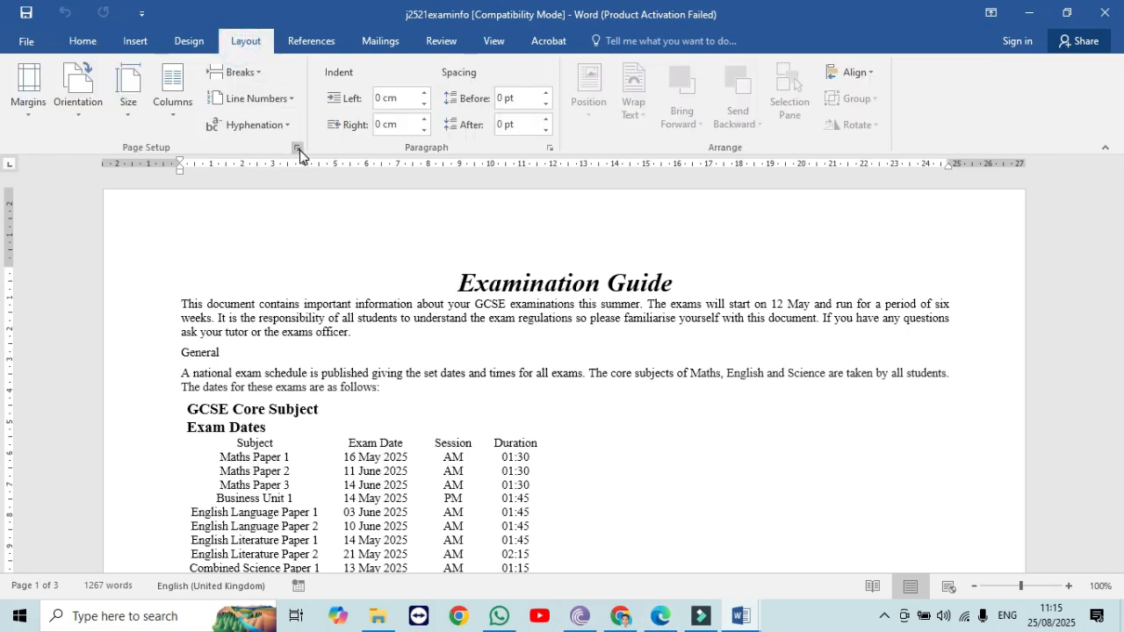
{"action": "left_click", "coordinate": [297, 148]}
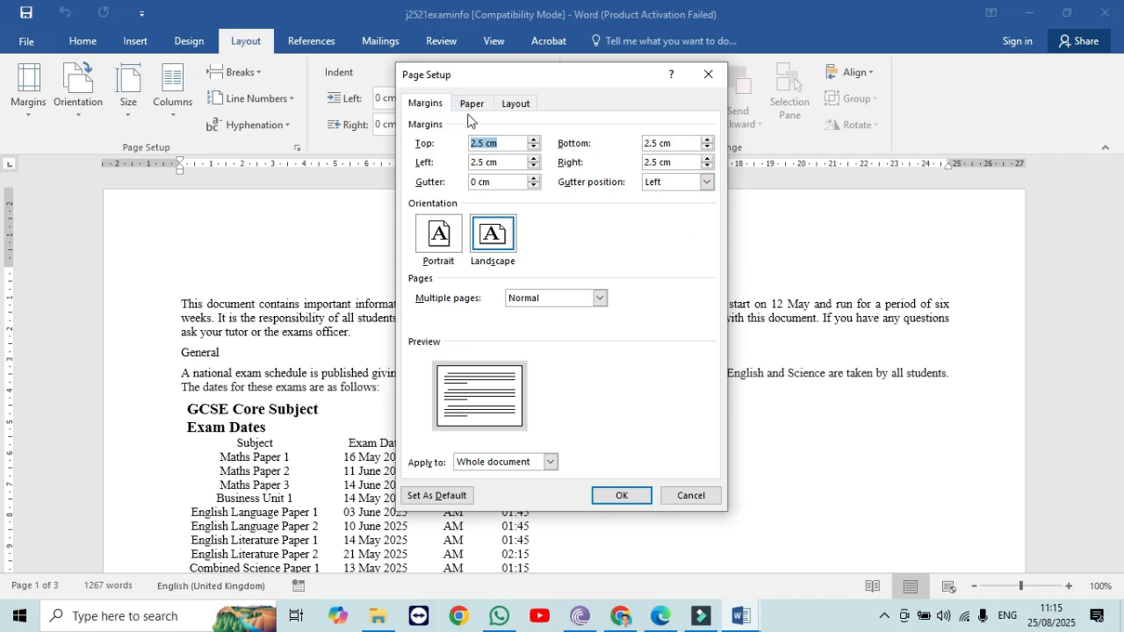
{"action": "left_click", "coordinate": [472, 104]}
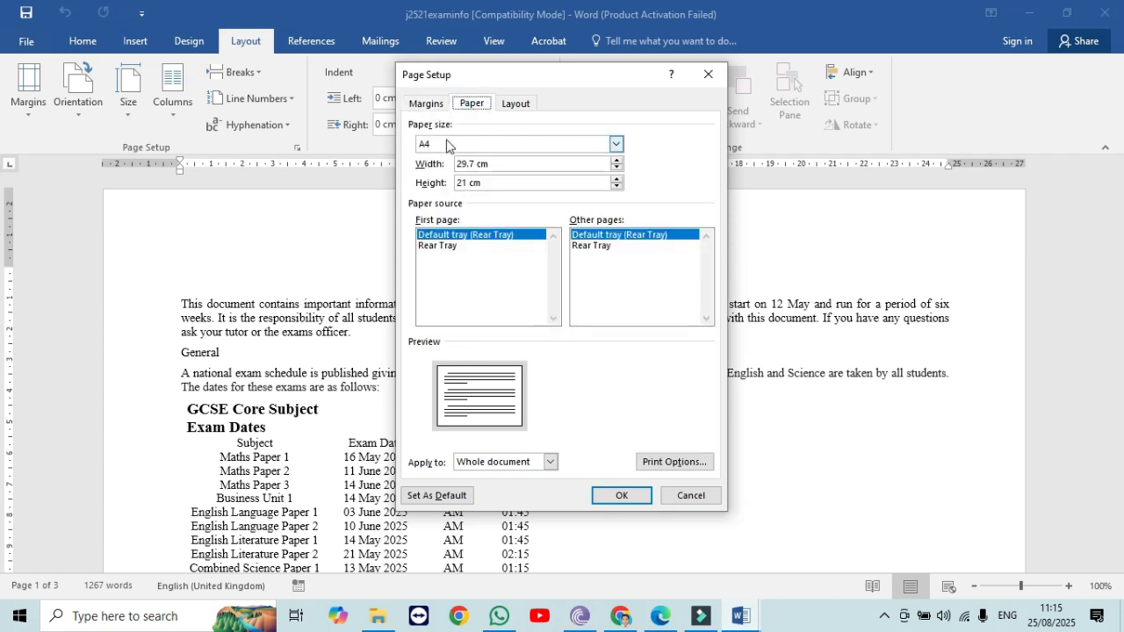
{"action": "left_click", "coordinate": [427, 104]}
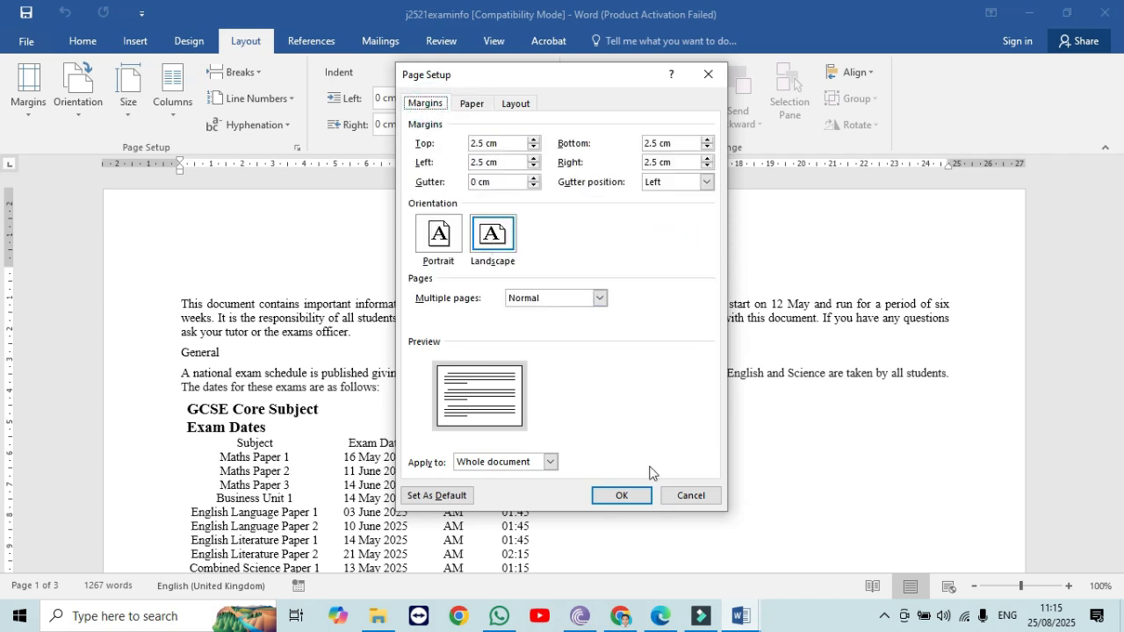
{"action": "left_click", "coordinate": [691, 496]}
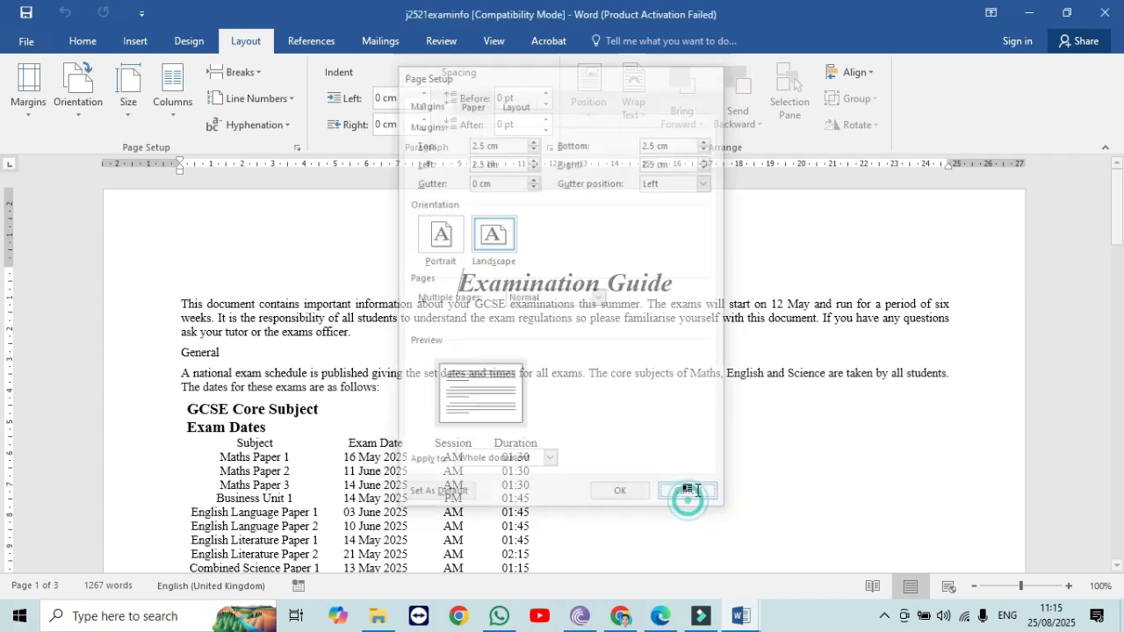
Read the exam paper's note on existing paragraph styles and examine the styles in the Examination Guide document.
{"action": "left_click", "coordinate": [668, 617]}
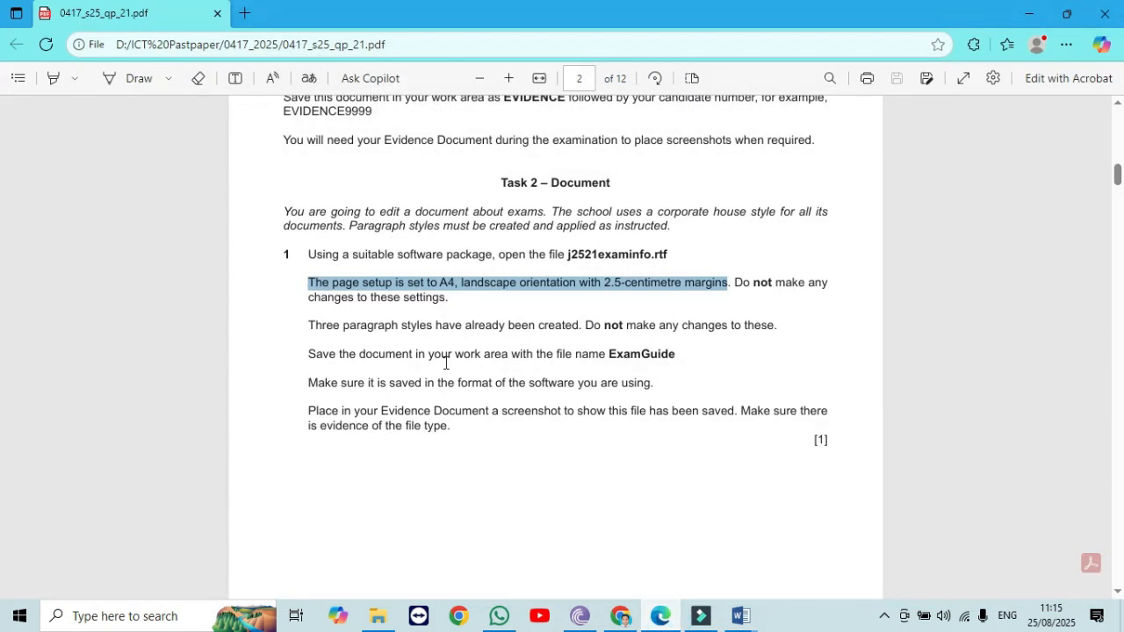
{"action": "left_click_drag", "start_coordinate": [307, 325], "coordinate": [572, 327]}
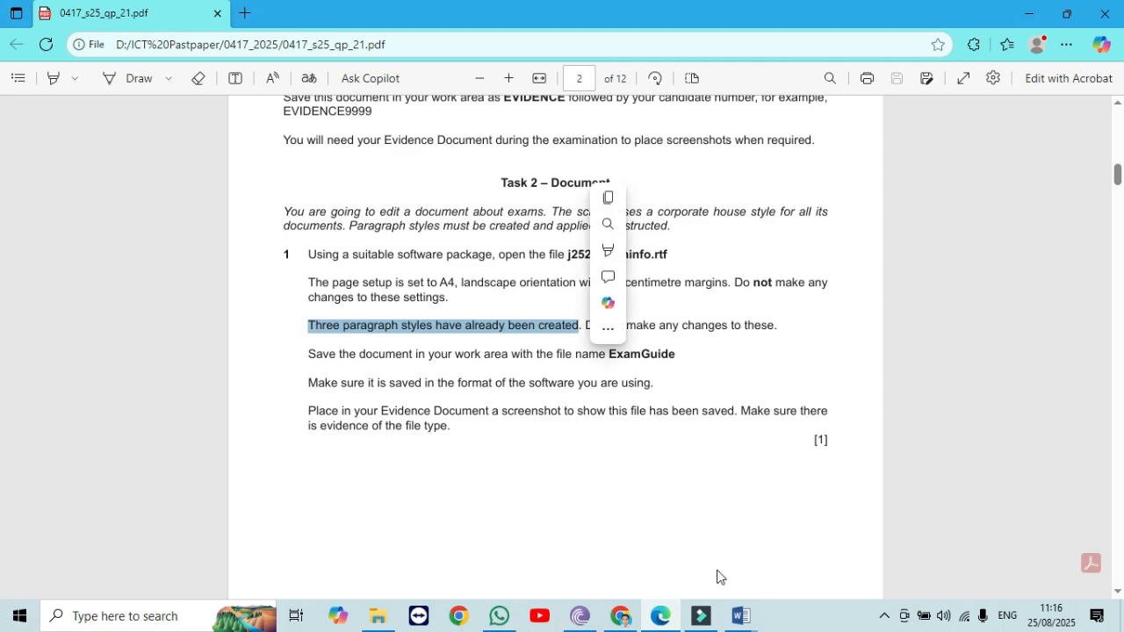
{"action": "left_click", "coordinate": [664, 617]}
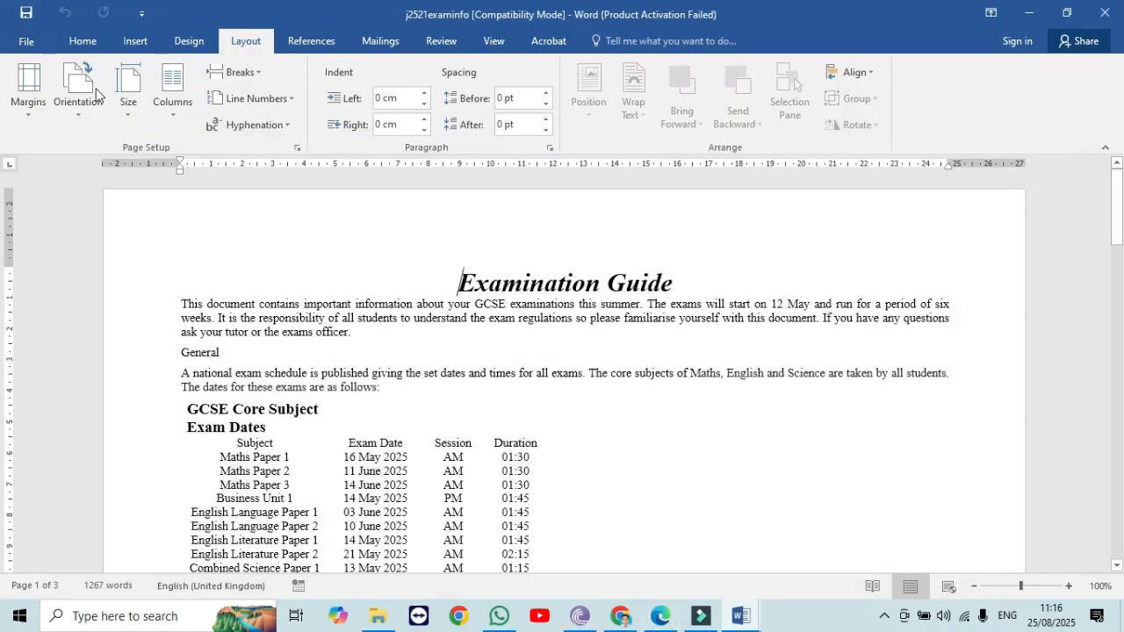
{"action": "left_click", "coordinate": [82, 40]}
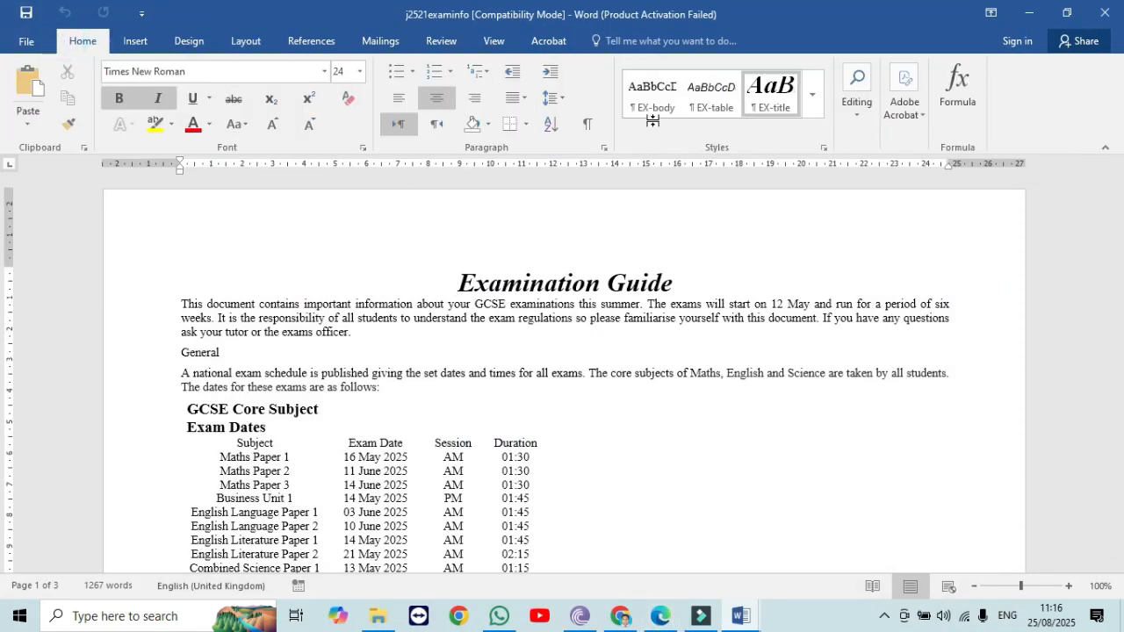
Copy the bold file name ExamGuide from the Task 2 save instruction in the exam paper.
{"action": "left_click", "coordinate": [662, 618]}
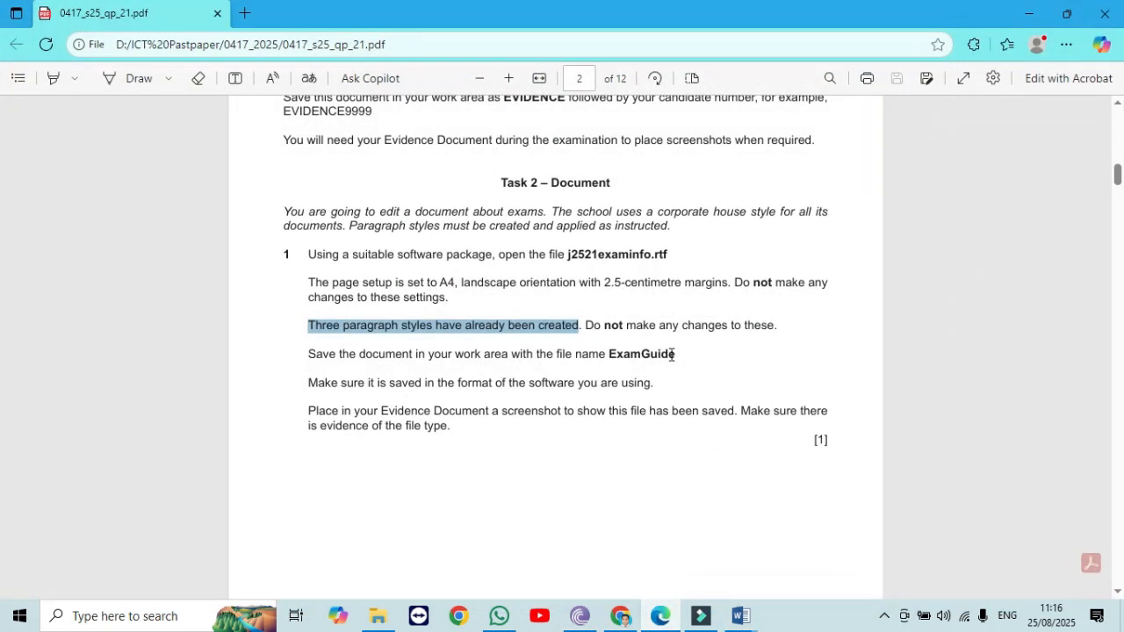
{"action": "left_click_drag", "start_coordinate": [677, 355], "coordinate": [615, 358]}
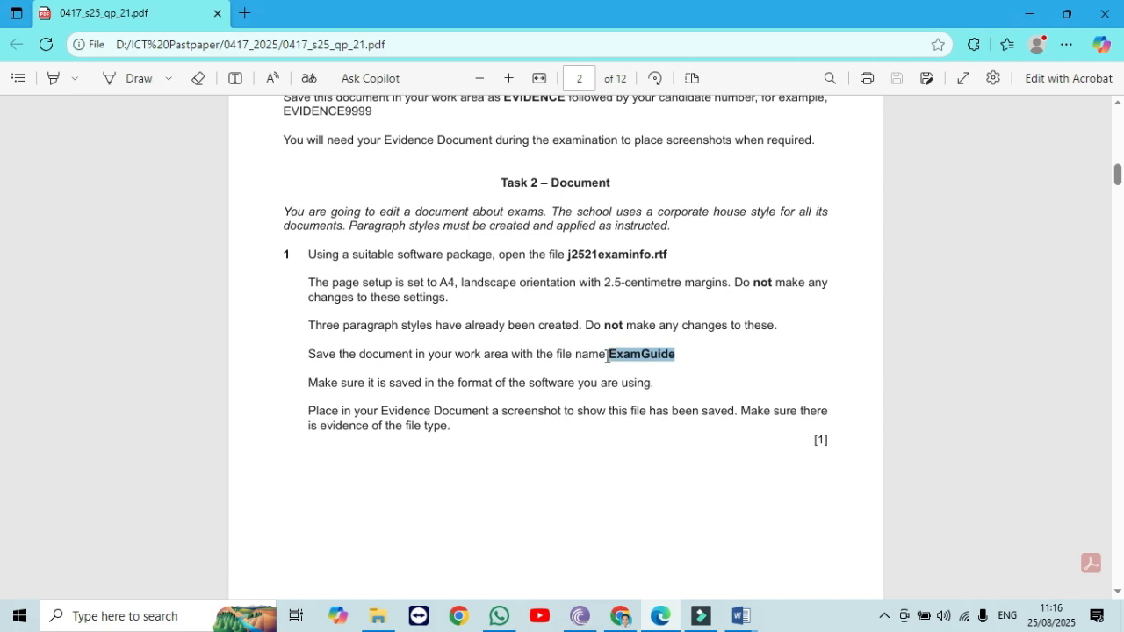
{"action": "right_click", "coordinate": [611, 359]}
{"action": "left_click", "coordinate": [640, 356]}
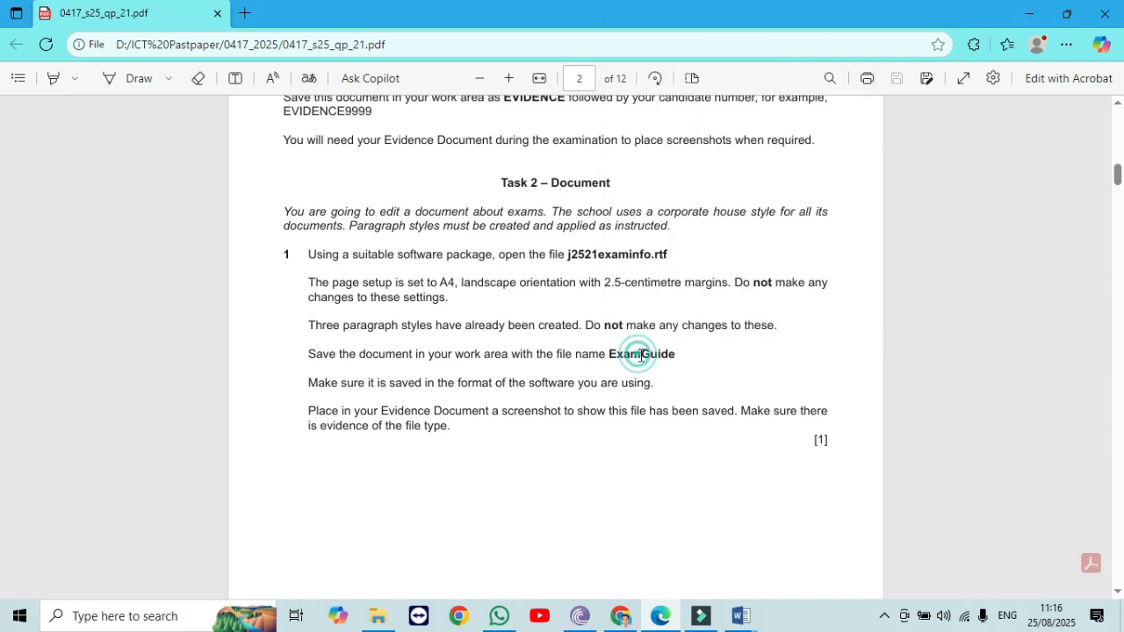
{"action": "left_click_drag", "start_coordinate": [675, 354], "coordinate": [612, 356]}
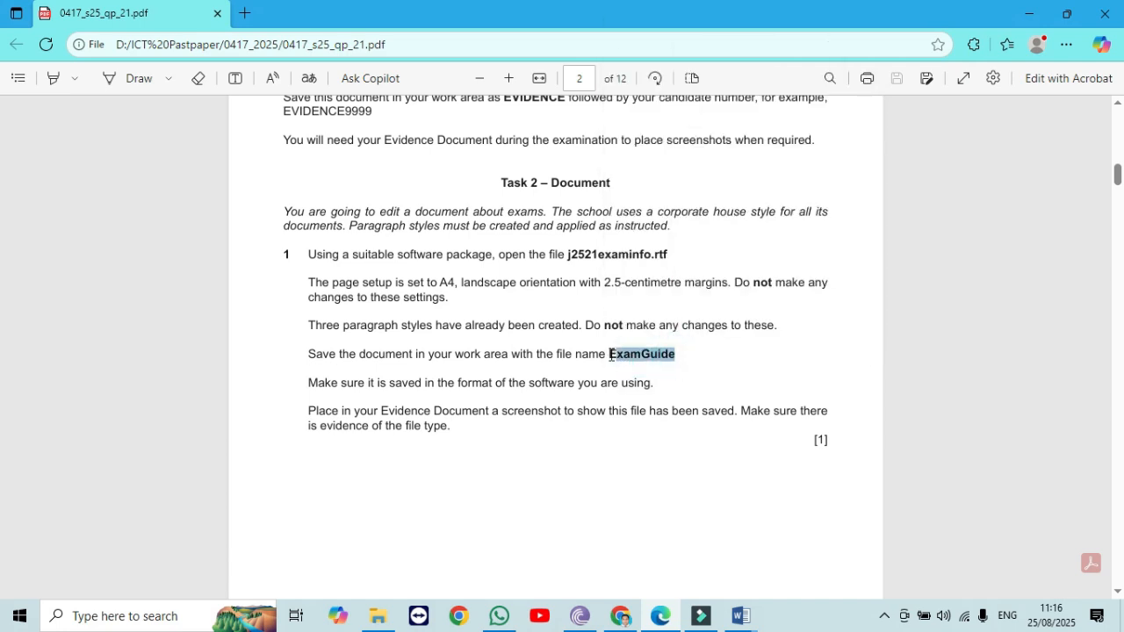
{"action": "right_click", "coordinate": [612, 360]}
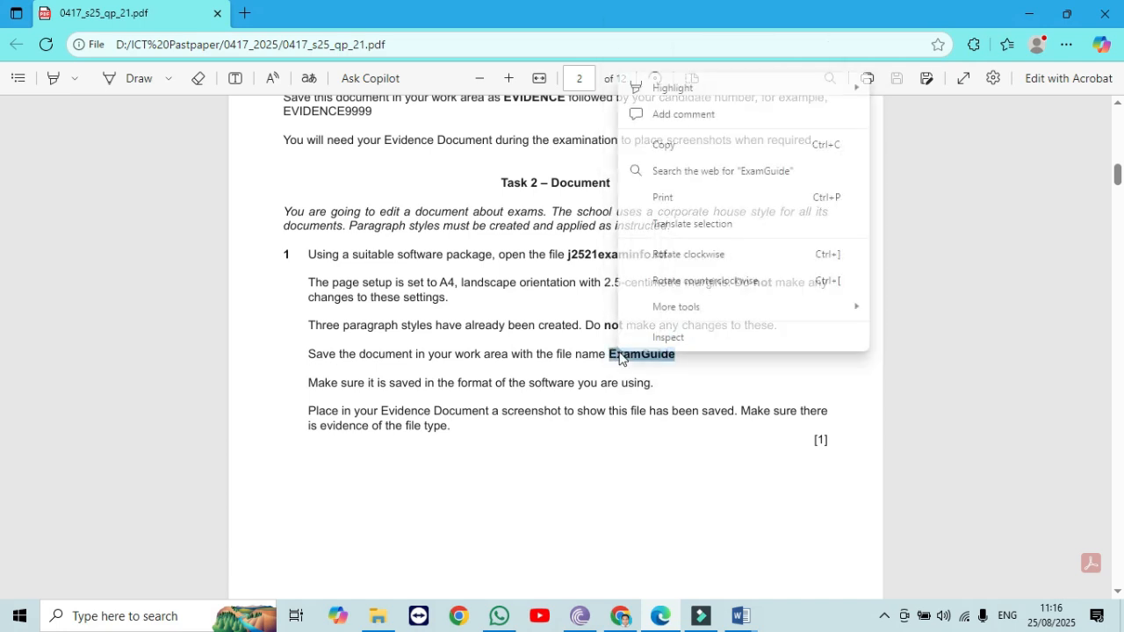
{"action": "left_click", "coordinate": [666, 144]}
Switch to j2521examinfo in Word and save it as ExamGuide in the 2025 21 folder, with Word Document as the file type.
{"action": "mouse_move", "coordinate": [742, 616]}
{"action": "left_click", "coordinate": [815, 556]}
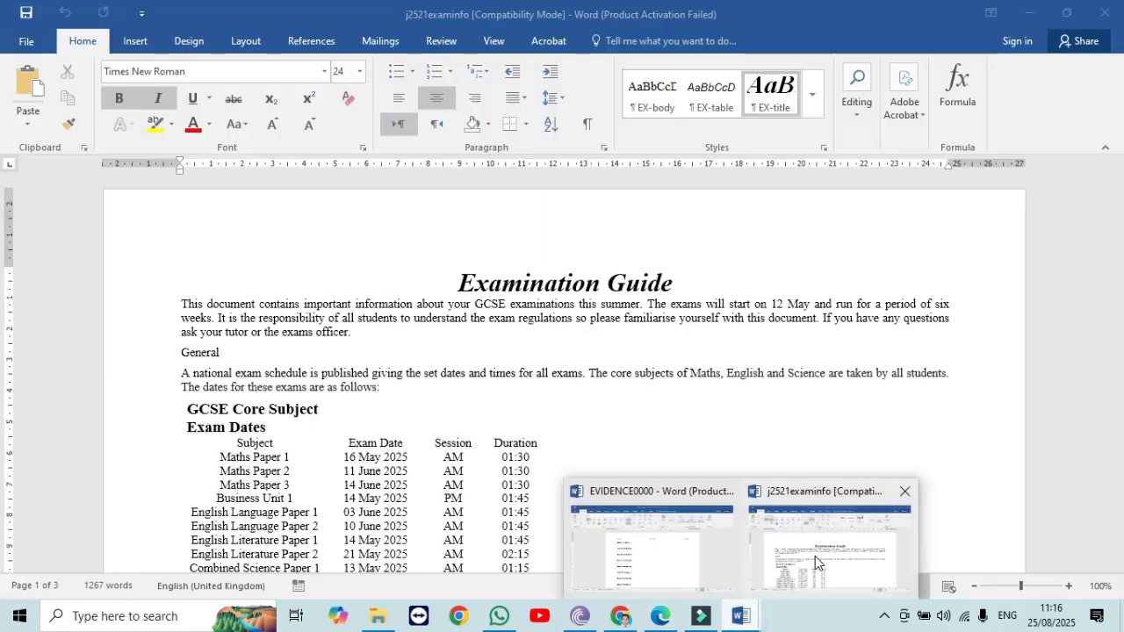
{"action": "left_click", "coordinate": [27, 40]}
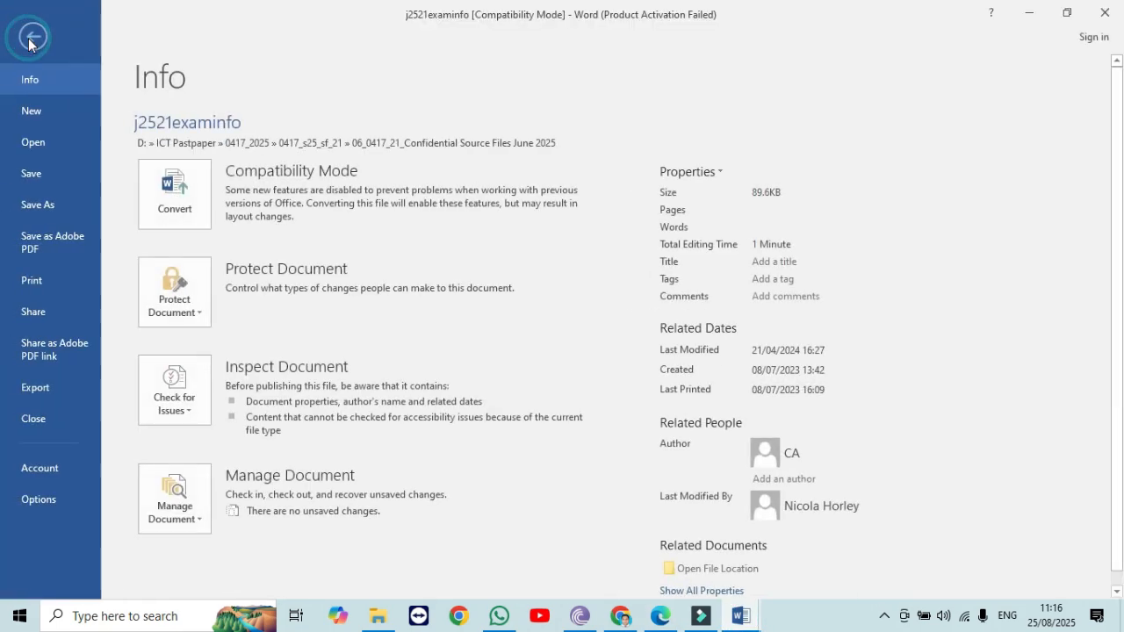
{"action": "left_click", "coordinate": [46, 207]}
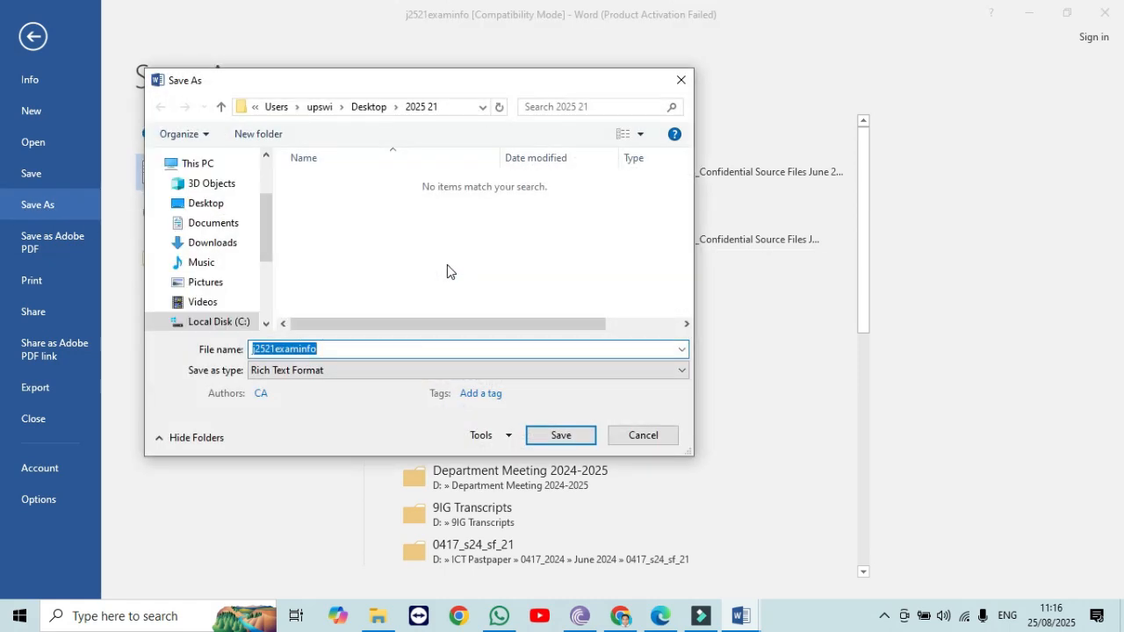
{"action": "type", "text": "ExamGuide"}
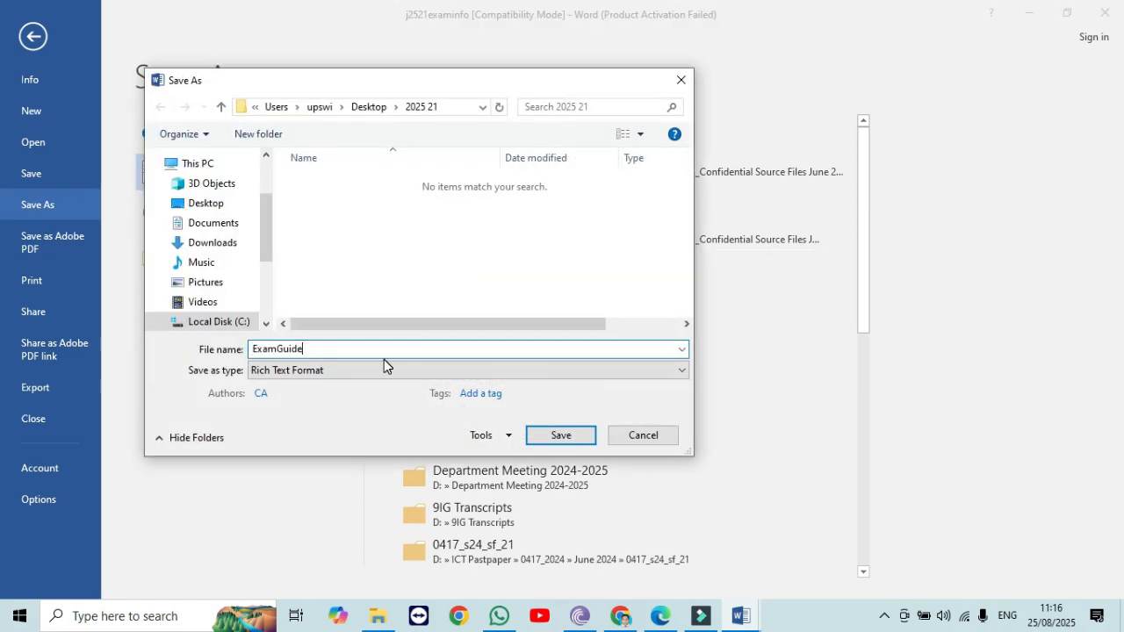
{"action": "left_click", "coordinate": [351, 371]}
{"action": "left_click", "coordinate": [338, 387]}
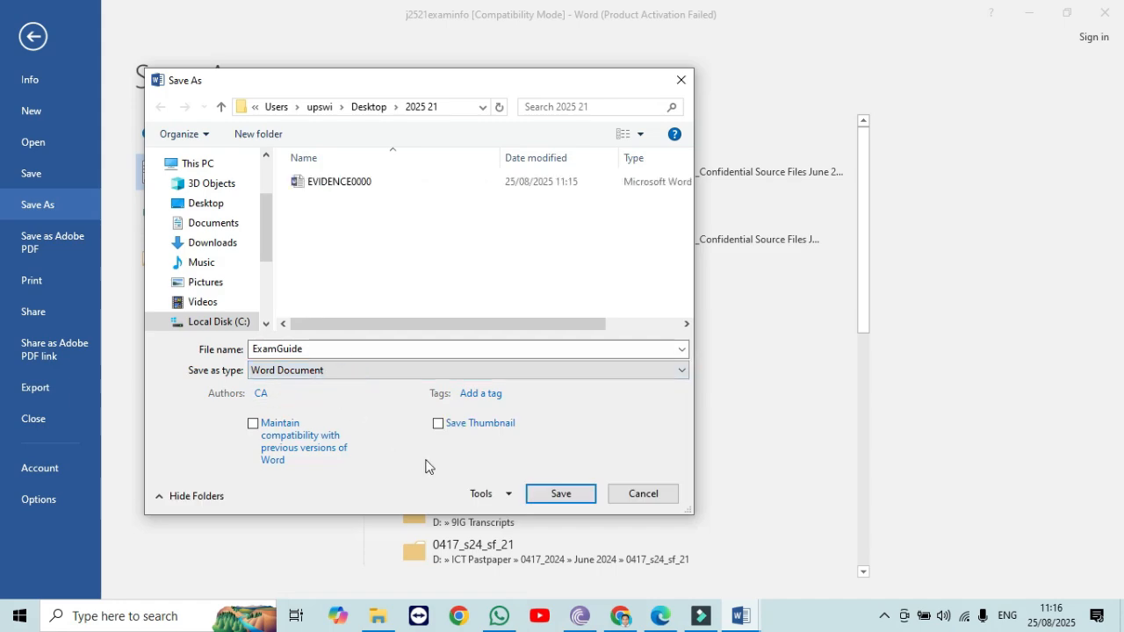
{"action": "left_click", "coordinate": [542, 491]}
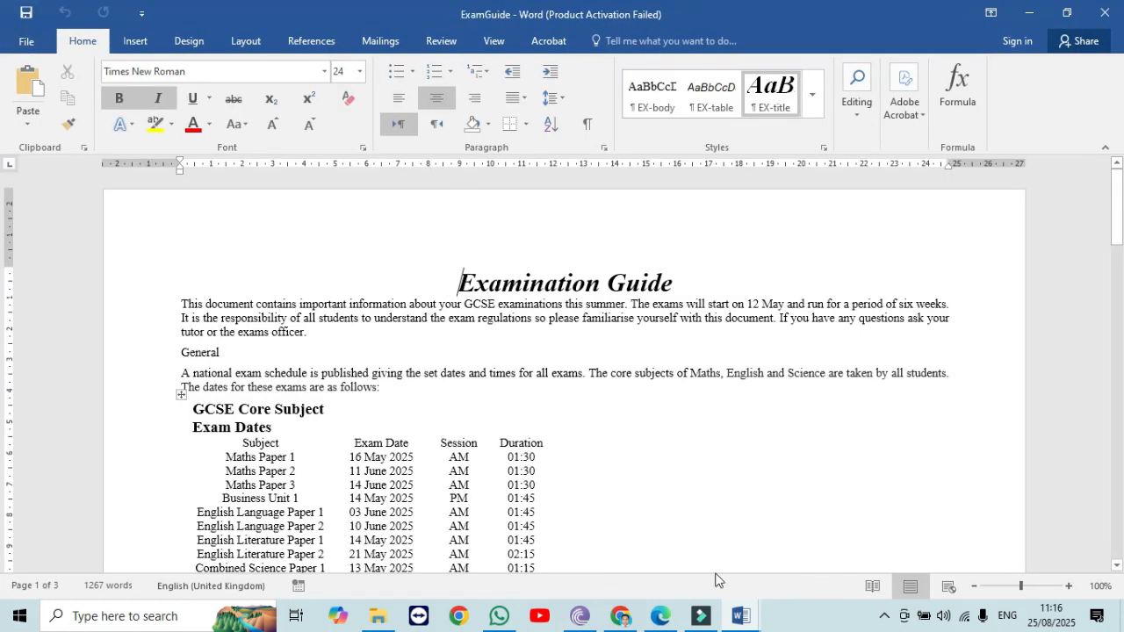
Open the Desktop's 2025 21 folder in a new File Explorer window and widen the Type column to fit the full file types.
{"action": "left_click", "coordinate": [664, 618]}
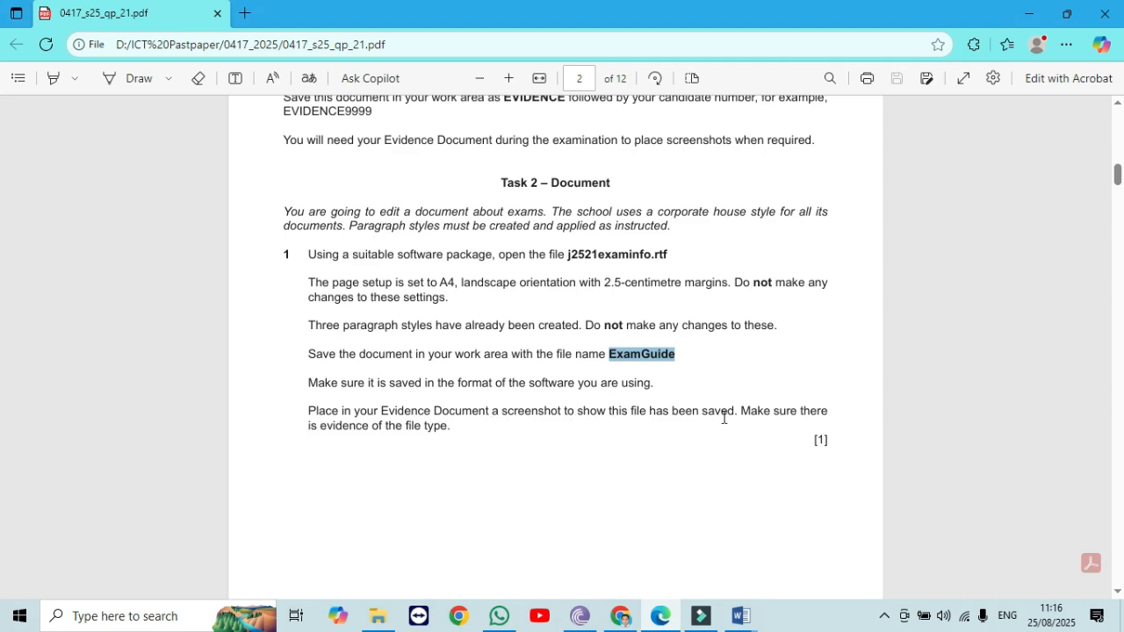
{"action": "left_click", "coordinate": [378, 616]}
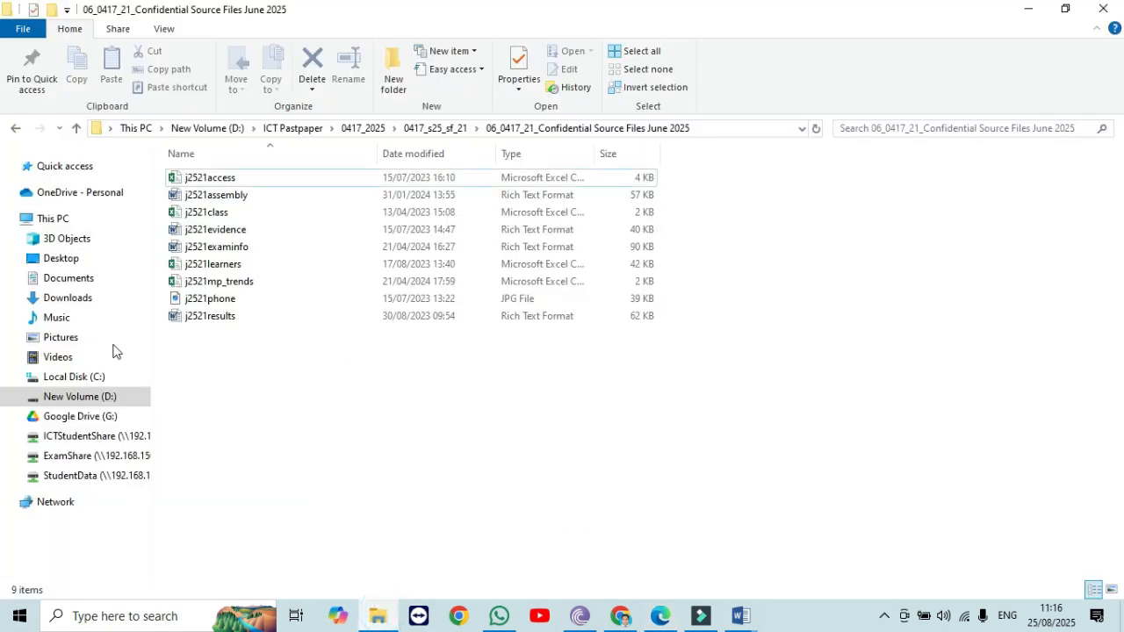
{"action": "right_click", "coordinate": [74, 259]}
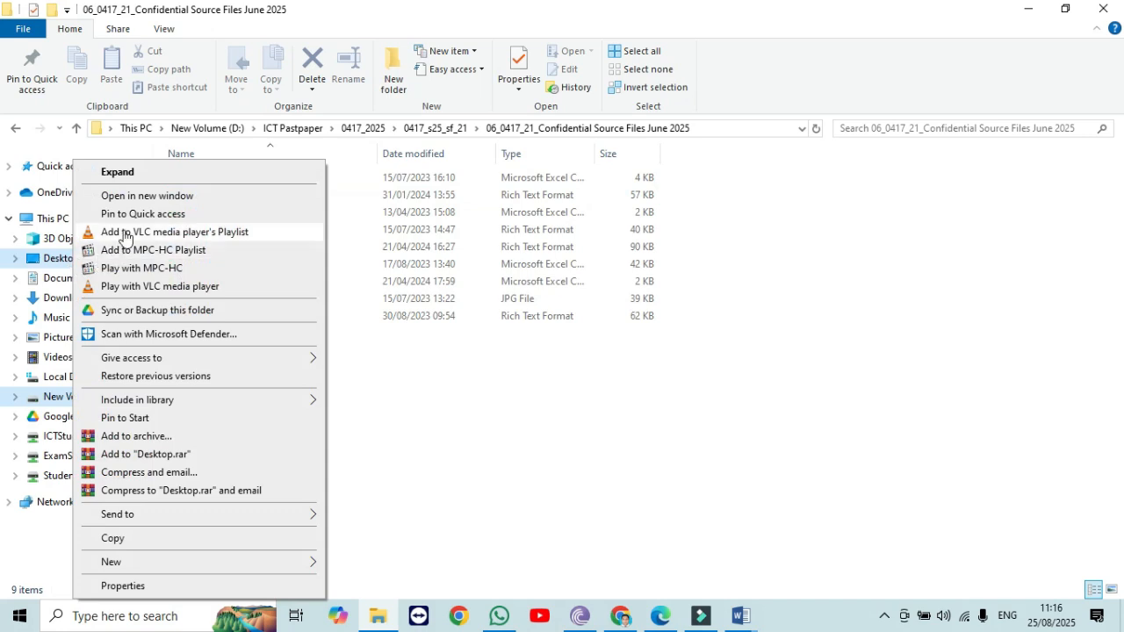
{"action": "left_click", "coordinate": [180, 196]}
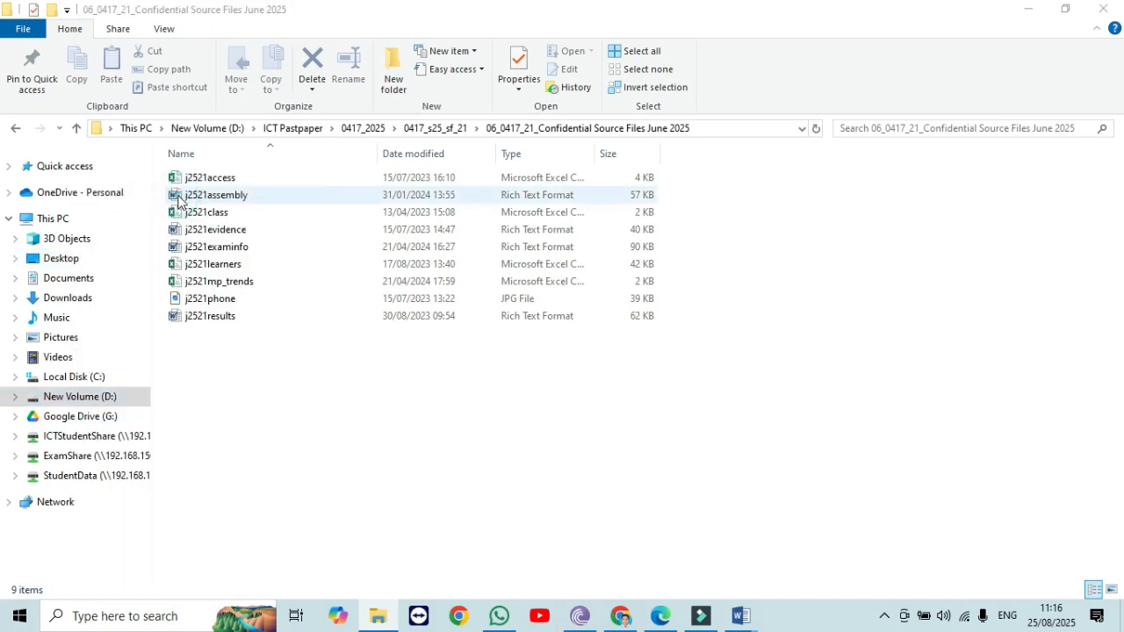
{"action": "double_click", "coordinate": [214, 215]}
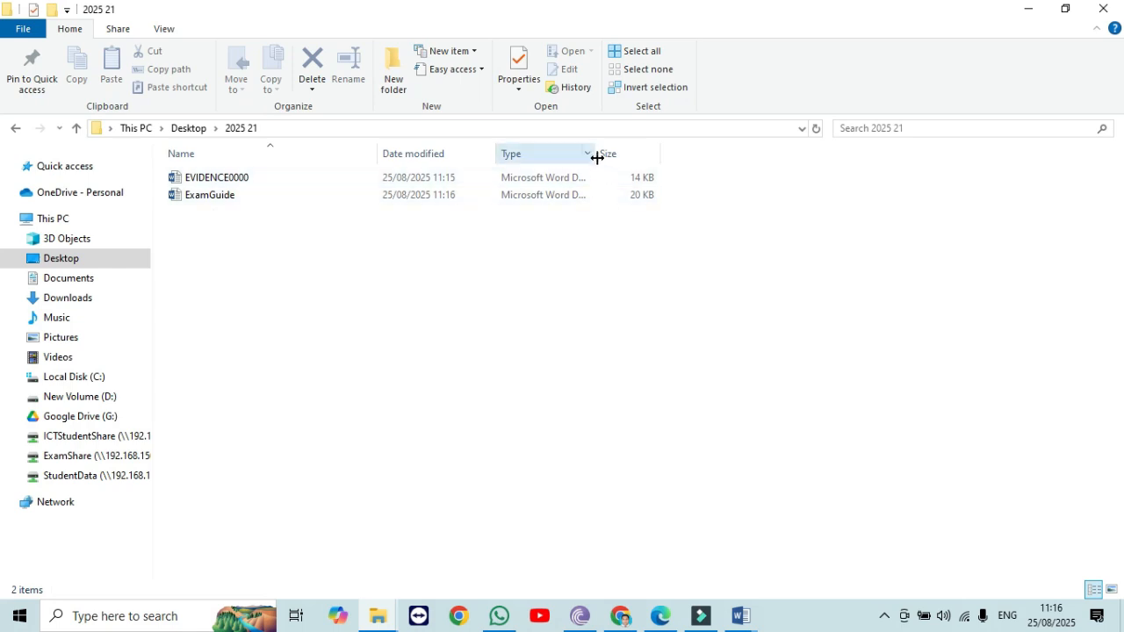
{"action": "double_click", "coordinate": [594, 155]}
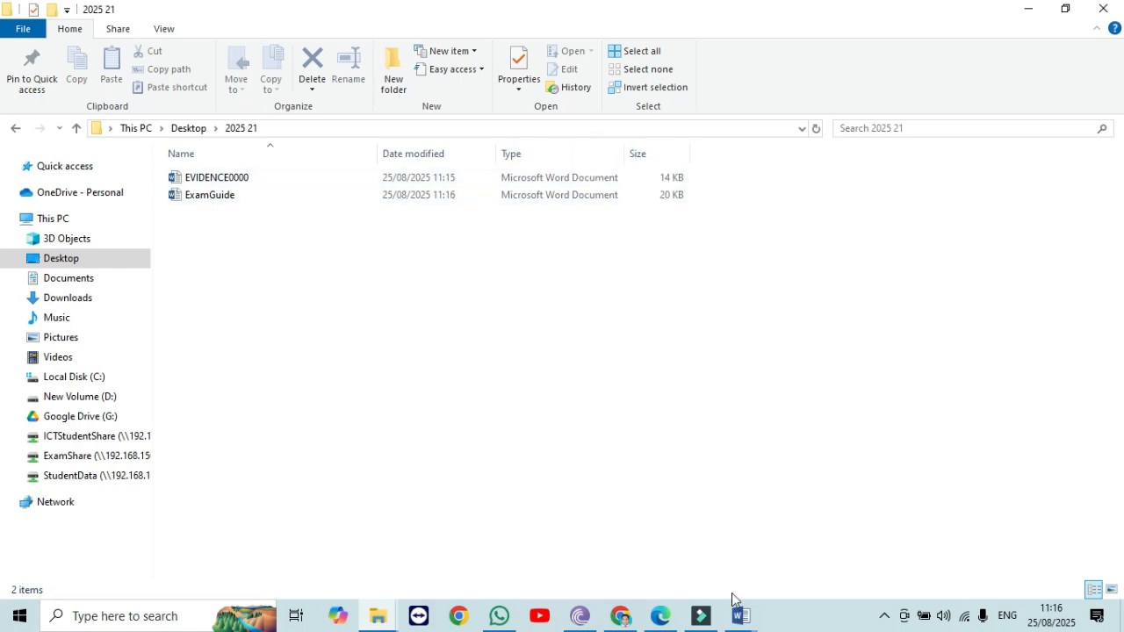
{"action": "key", "text": "super+shift+s"}
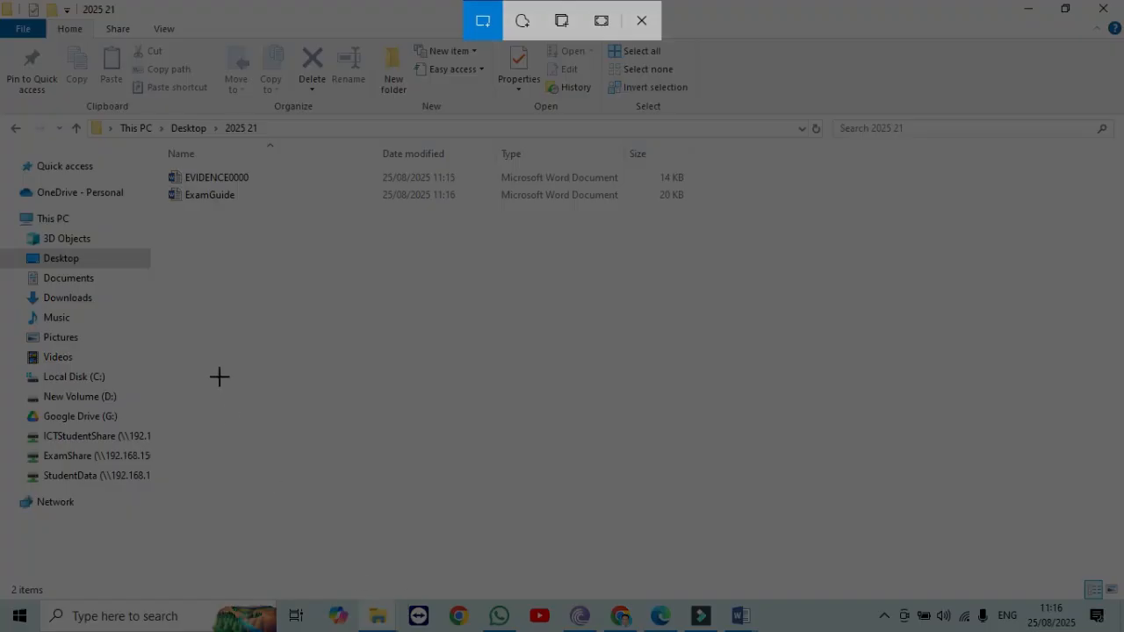
{"action": "mouse_move", "coordinate": [162, 119]}
{"action": "left_mouse_down"}
{"action": "mouse_move", "coordinate": [278, 118]}
{"action": "mouse_move", "coordinate": [594, 213]}
{"action": "mouse_move", "coordinate": [696, 210]}
{"action": "left_mouse_up"}
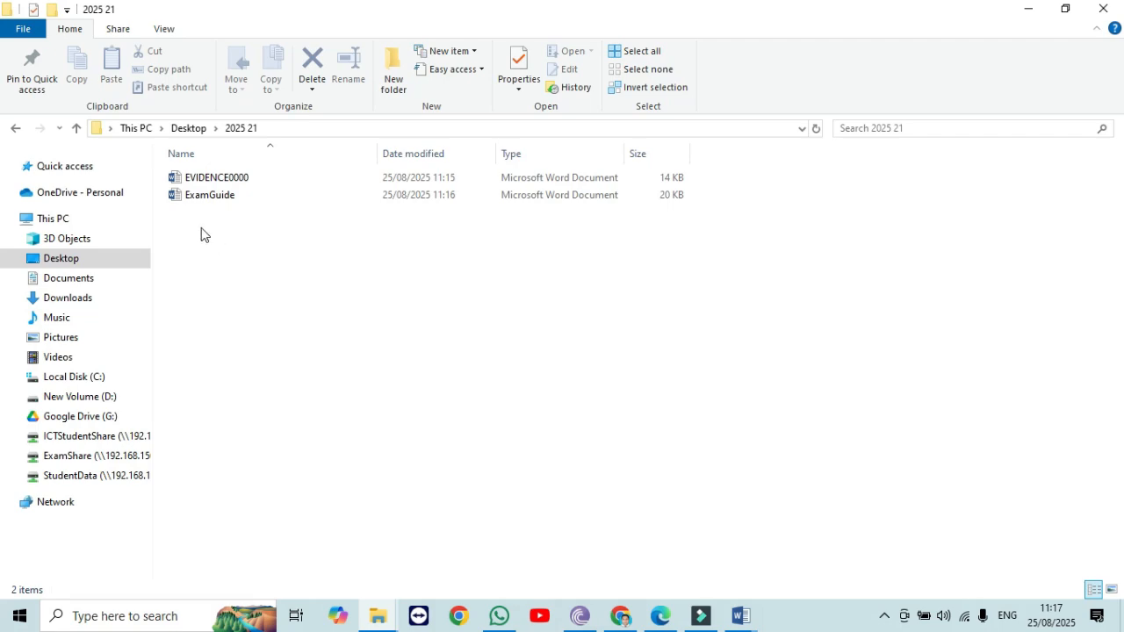
{"action": "key", "text": "super+shift+s"}
{"action": "left_click_drag", "start_coordinate": [158, 185], "coordinate": [401, 214]}
Snip the ExamGuide row with its date, file type and size, and paste it under Step 1 evidence in the Word evidence document.
{"action": "key", "text": "super+shift+s"}
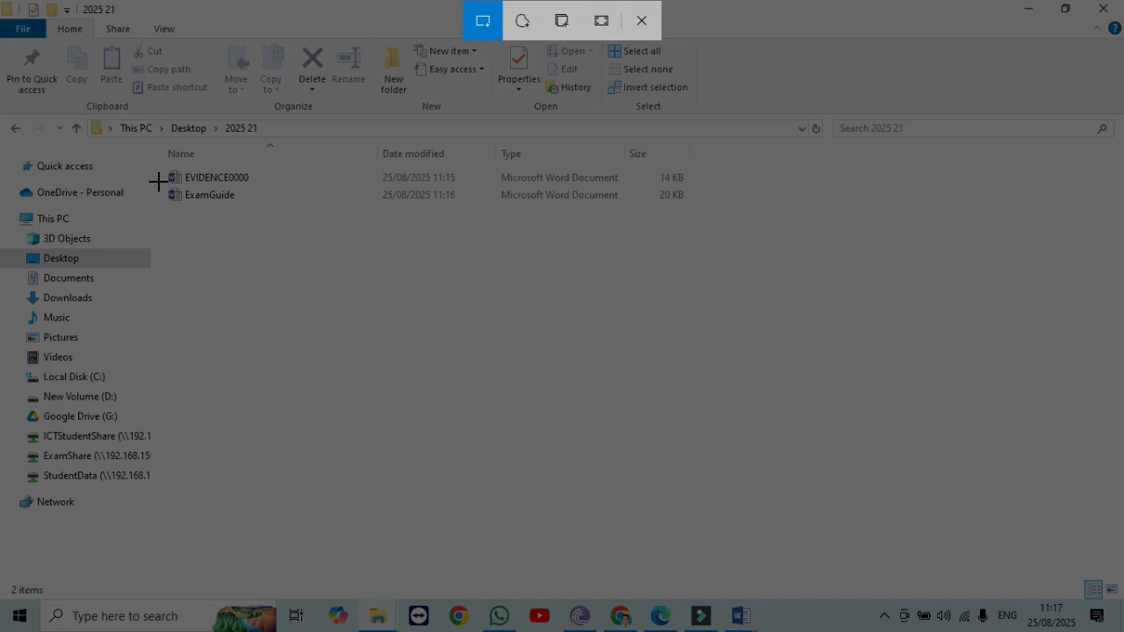
{"action": "mouse_move", "coordinate": [158, 182]}
{"action": "left_mouse_down"}
{"action": "mouse_move", "coordinate": [386, 220]}
{"action": "mouse_move", "coordinate": [690, 207]}
{"action": "left_mouse_up"}
{"action": "mouse_move", "coordinate": [741, 616]}
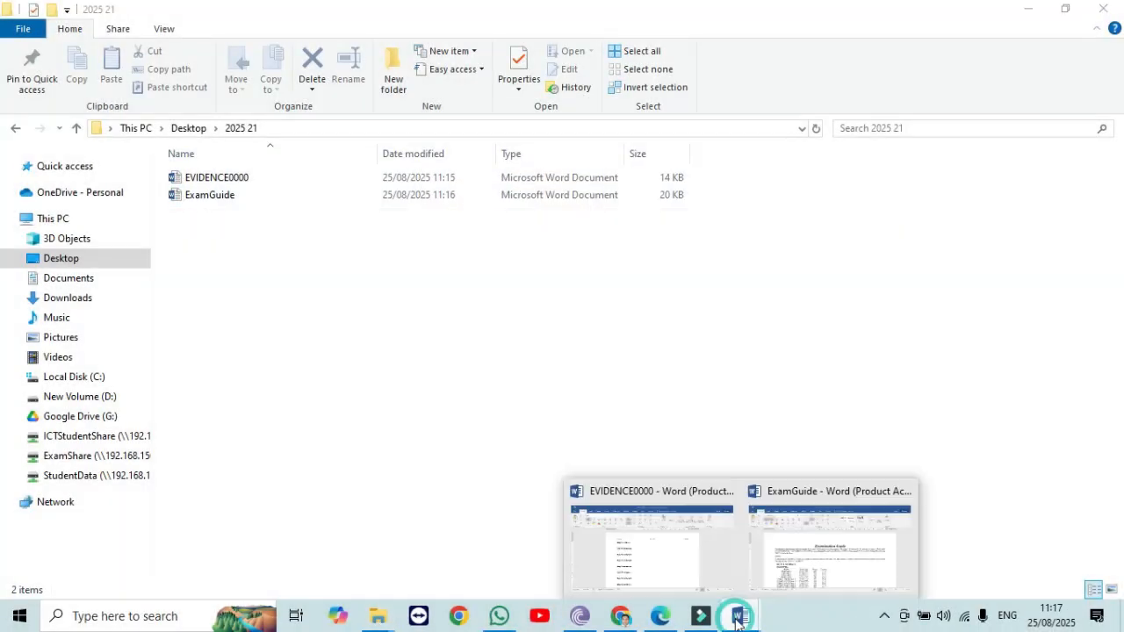
{"action": "left_click", "coordinate": [718, 567]}
{"action": "left_click", "coordinate": [397, 273]}
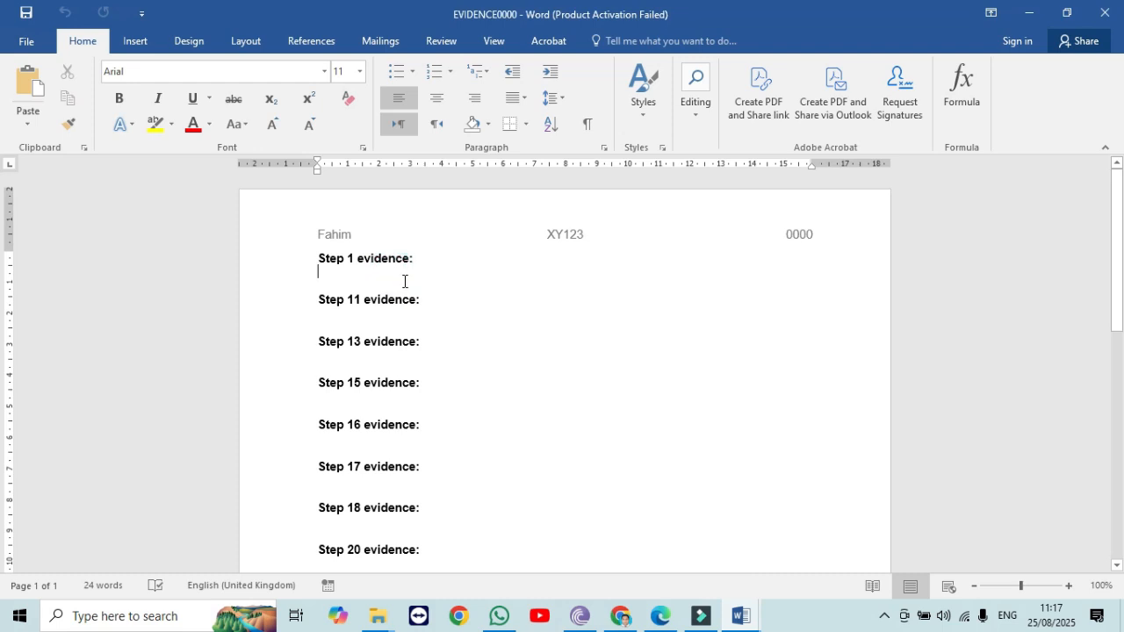
{"action": "key", "text": "ctrl+v"}
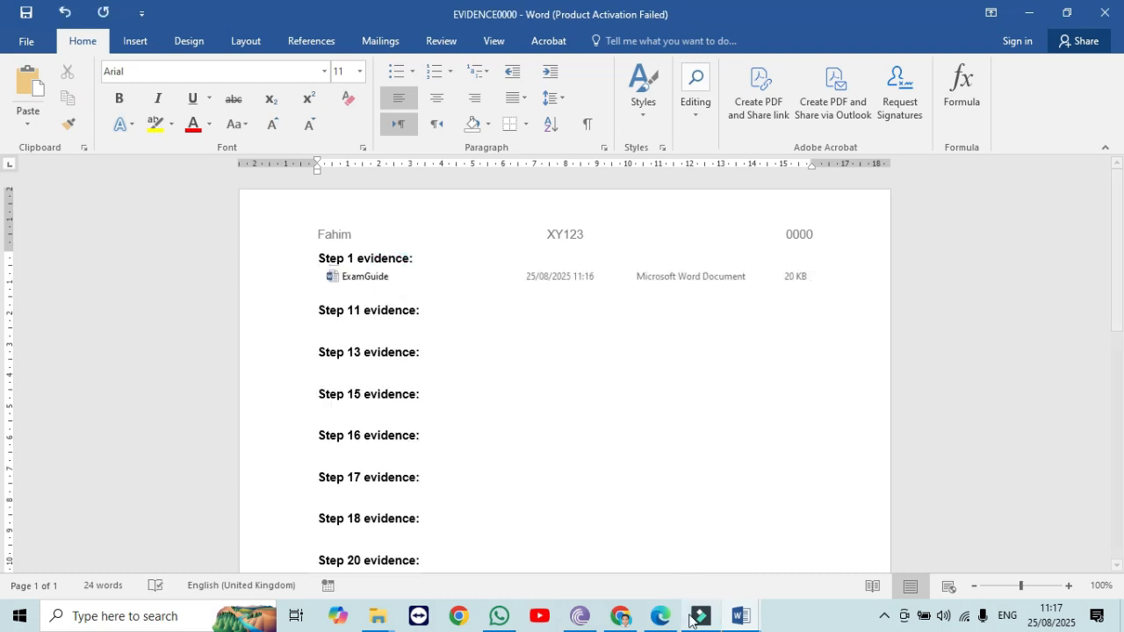
Read question 2 on page 3 of the exam paper in Edge and add a Blank (Three Columns) header to ExamGuide in Word.
{"action": "left_click", "coordinate": [660, 620]}
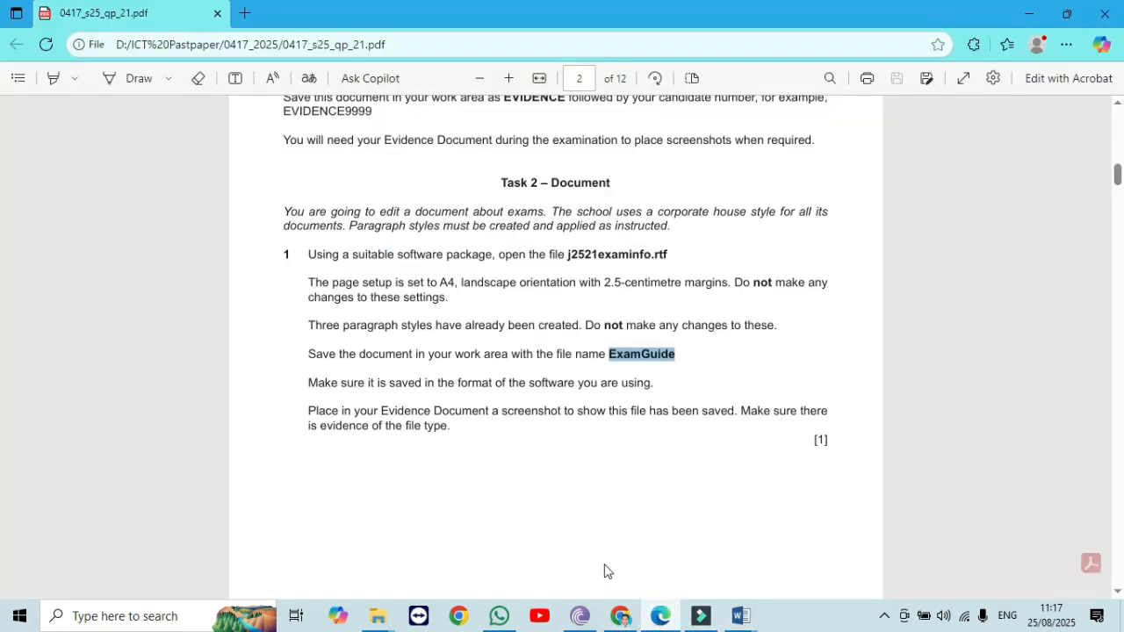
{"action": "left_click_drag", "start_coordinate": [1116, 180], "coordinate": [1119, 208]}
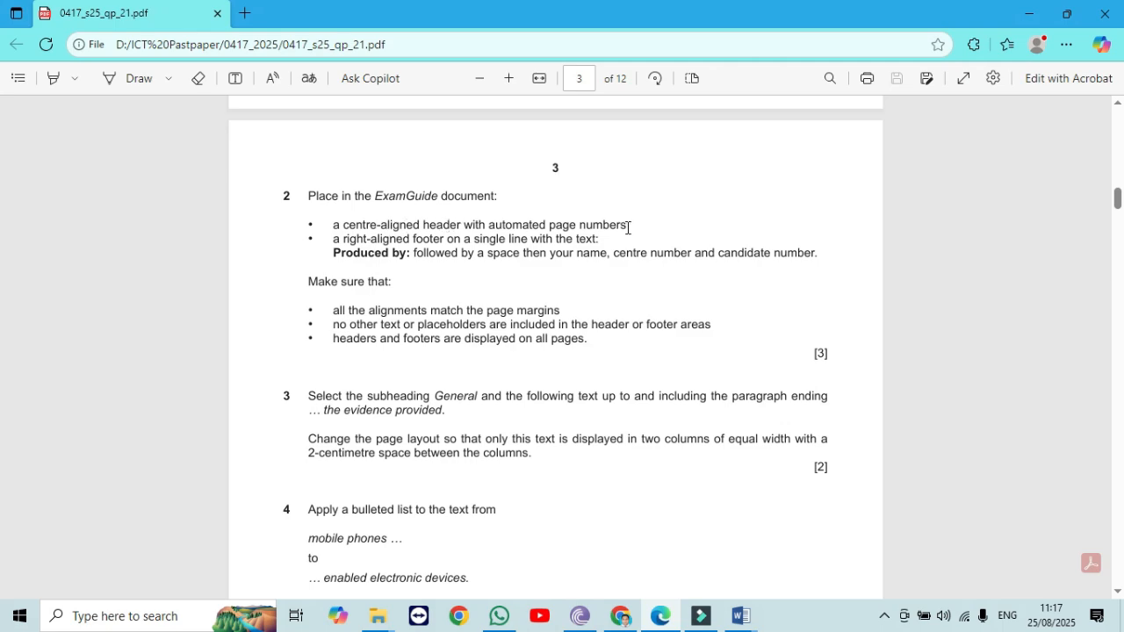
{"action": "mouse_move", "coordinate": [755, 621]}
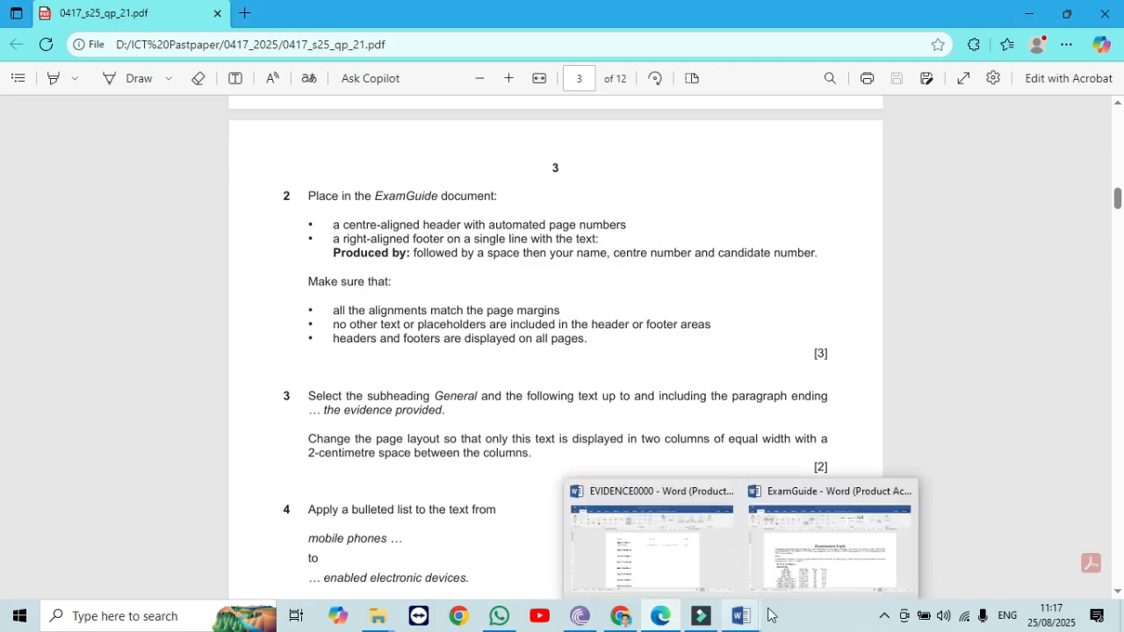
{"action": "left_click", "coordinate": [824, 536]}
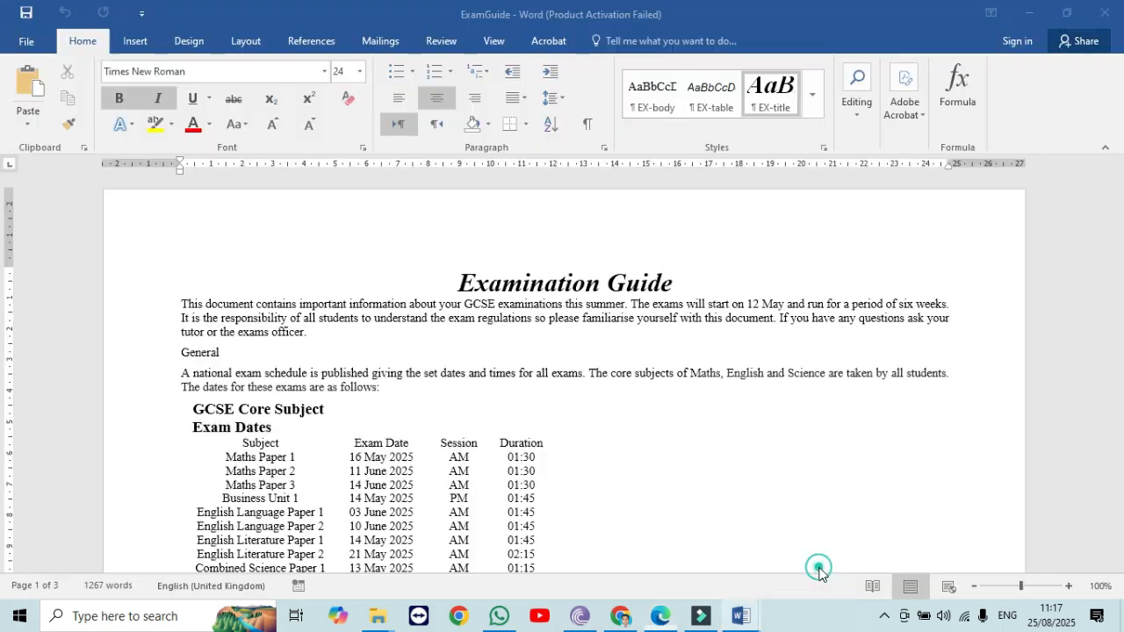
{"action": "left_click", "coordinate": [136, 41]}
{"action": "left_click", "coordinate": [760, 77]}
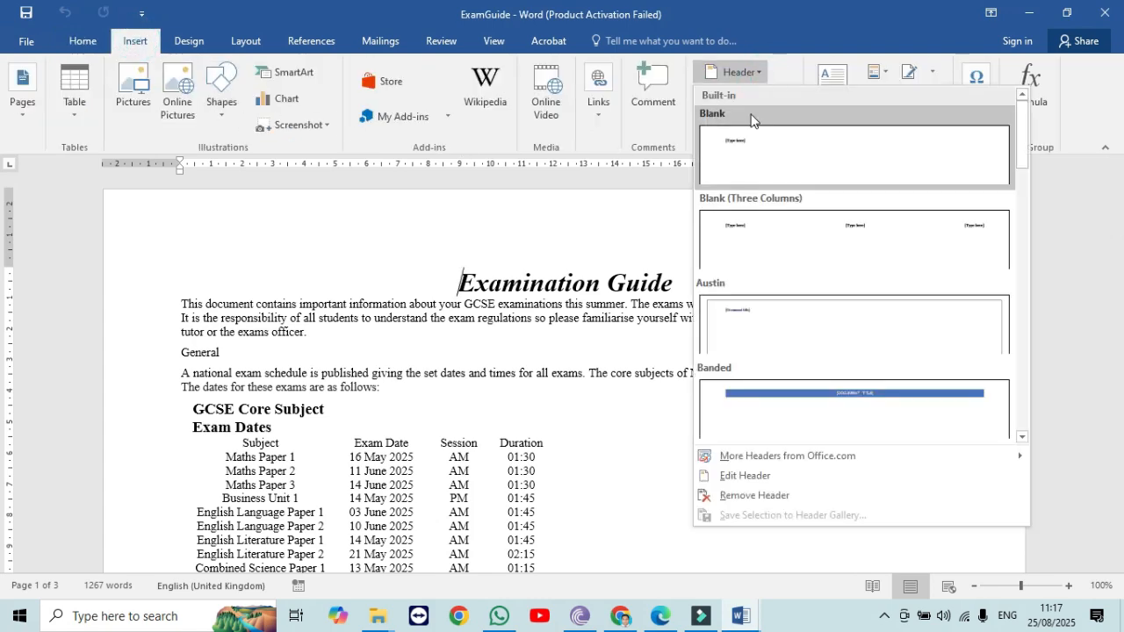
{"action": "left_click", "coordinate": [765, 243]}
Replace the header's centre placeholder with an automated Plain Number page number at the current position.
{"action": "left_click", "coordinate": [574, 235]}
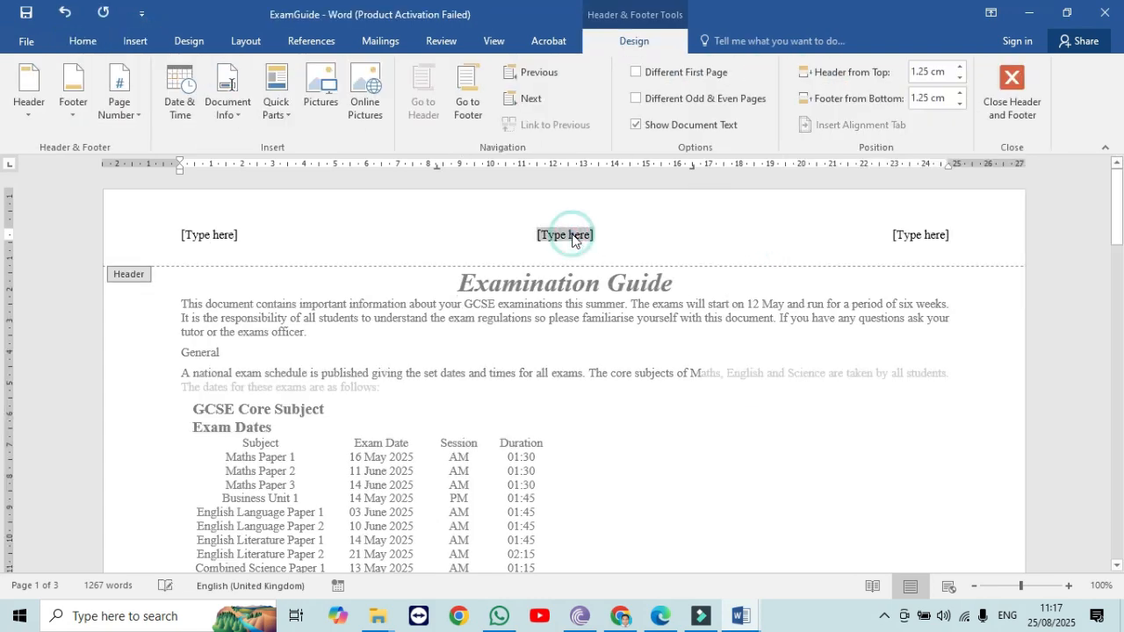
{"action": "left_click", "coordinate": [141, 115]}
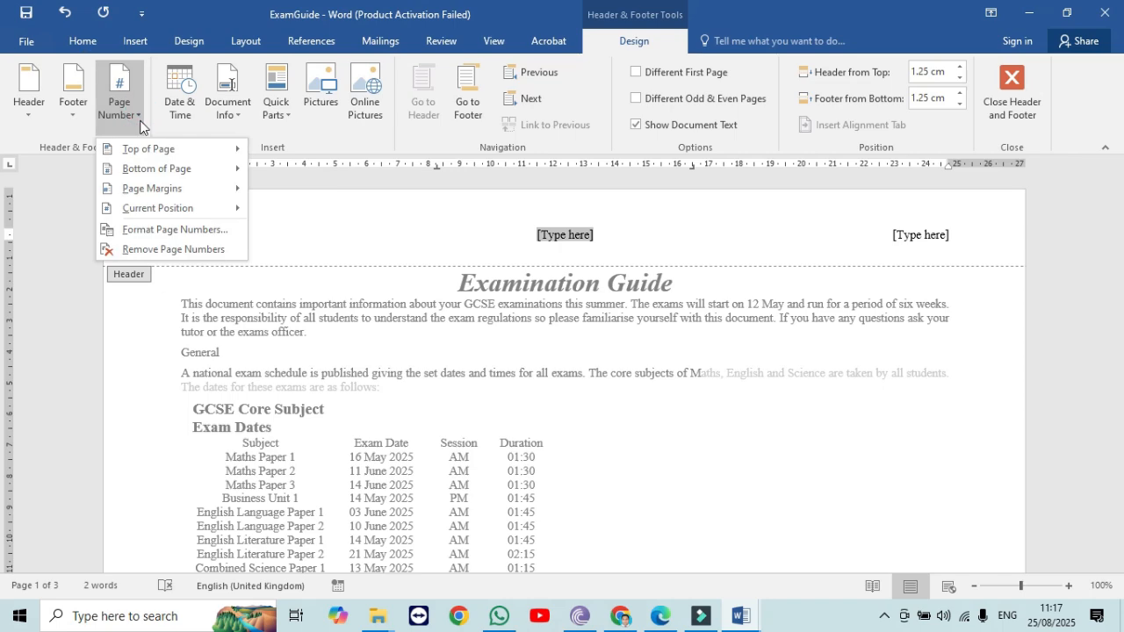
{"action": "mouse_move", "coordinate": [154, 209]}
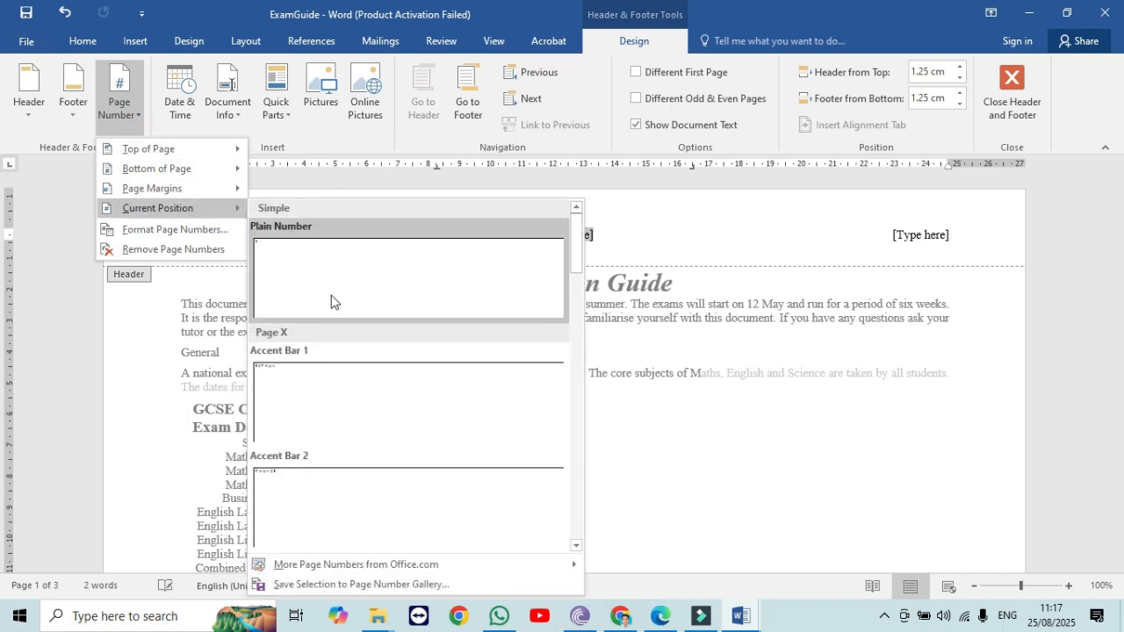
{"action": "left_click", "coordinate": [332, 297]}
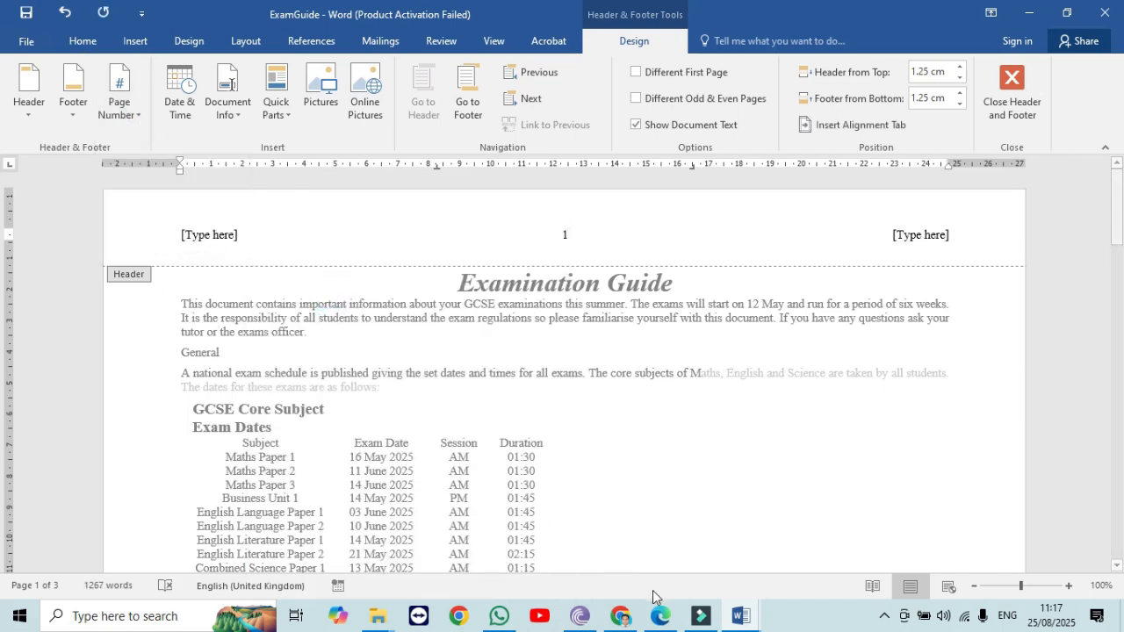
Recheck the header requirements in the exam paper and delete the left and right placeholders from the ExamGuide header.
{"action": "left_click", "coordinate": [661, 616]}
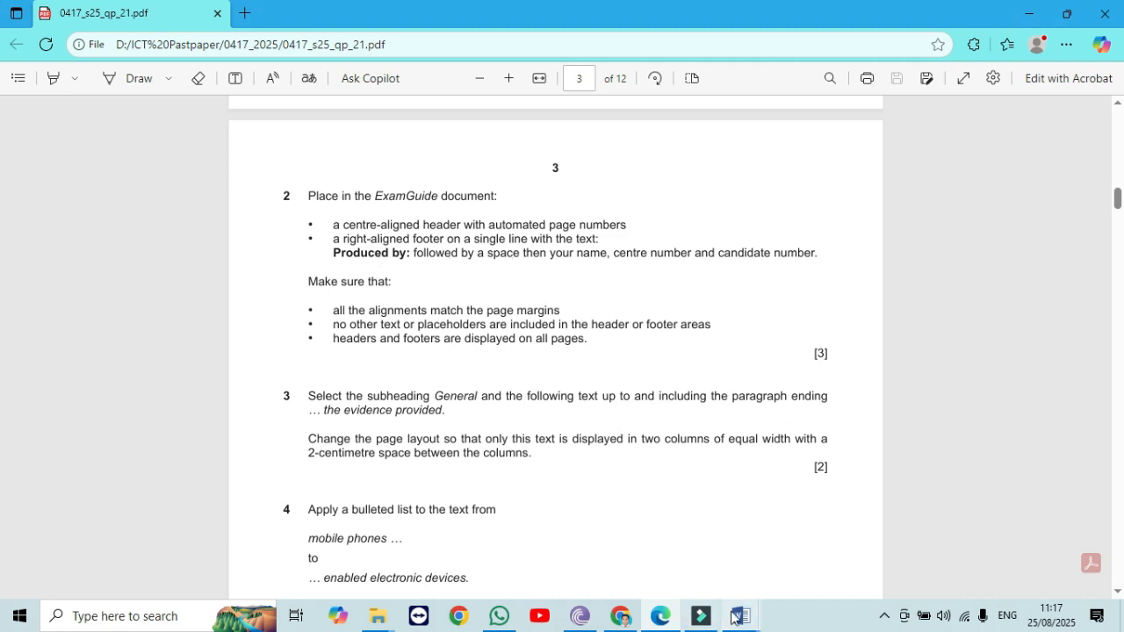
{"action": "mouse_move", "coordinate": [740, 616]}
{"action": "left_click", "coordinate": [776, 556]}
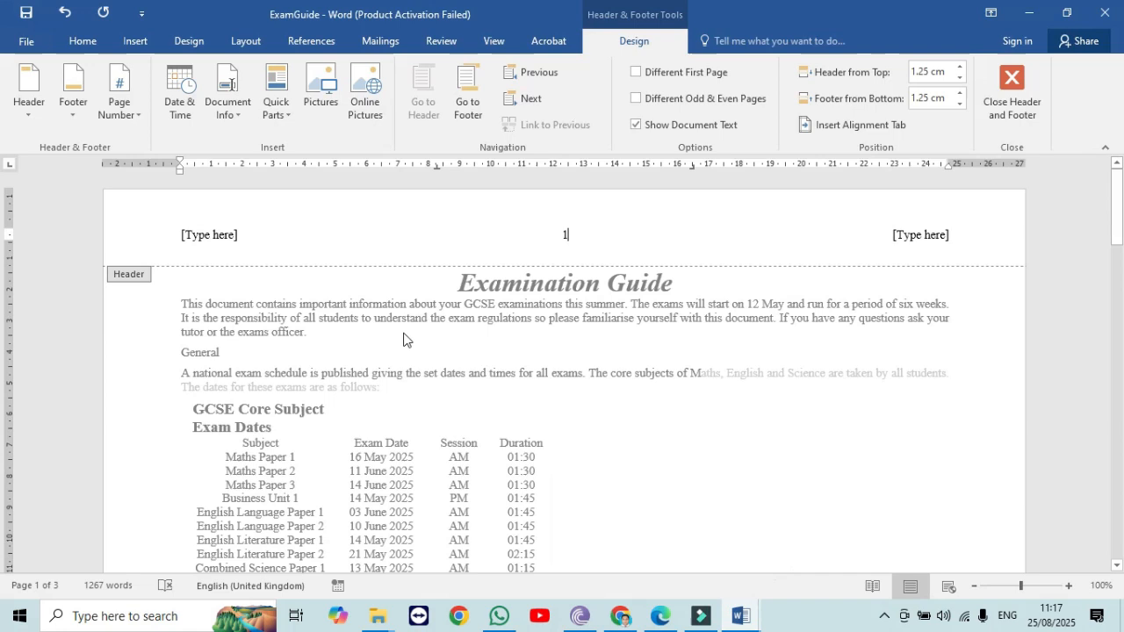
{"action": "left_click", "coordinate": [231, 241]}
{"action": "key", "text": "Delete"}
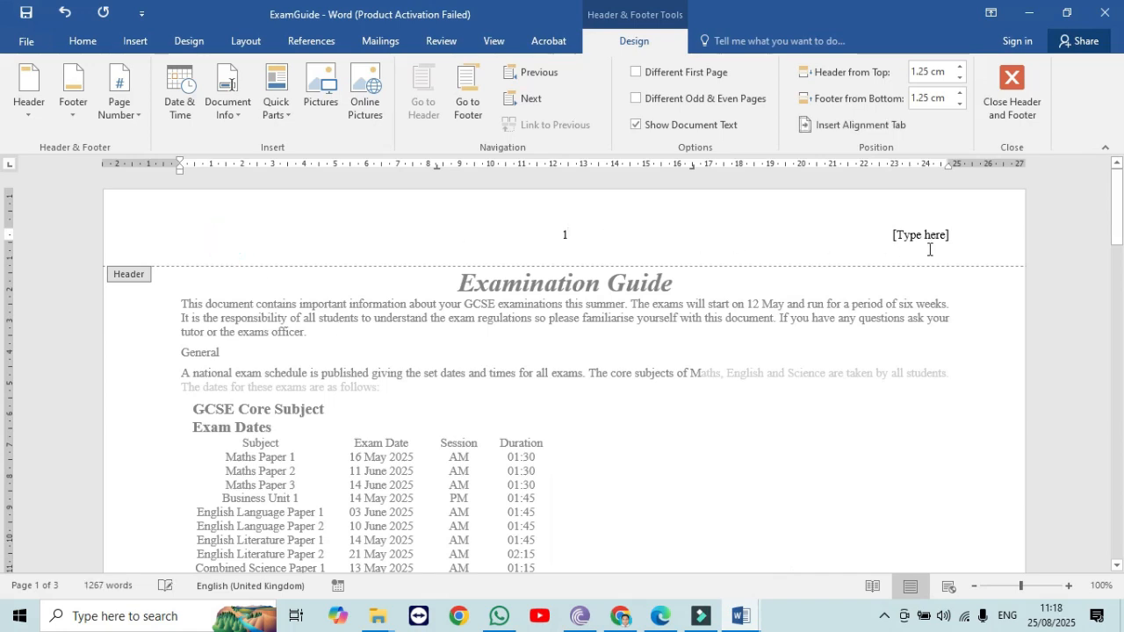
{"action": "left_click", "coordinate": [931, 244]}
{"action": "key", "text": "Delete"}
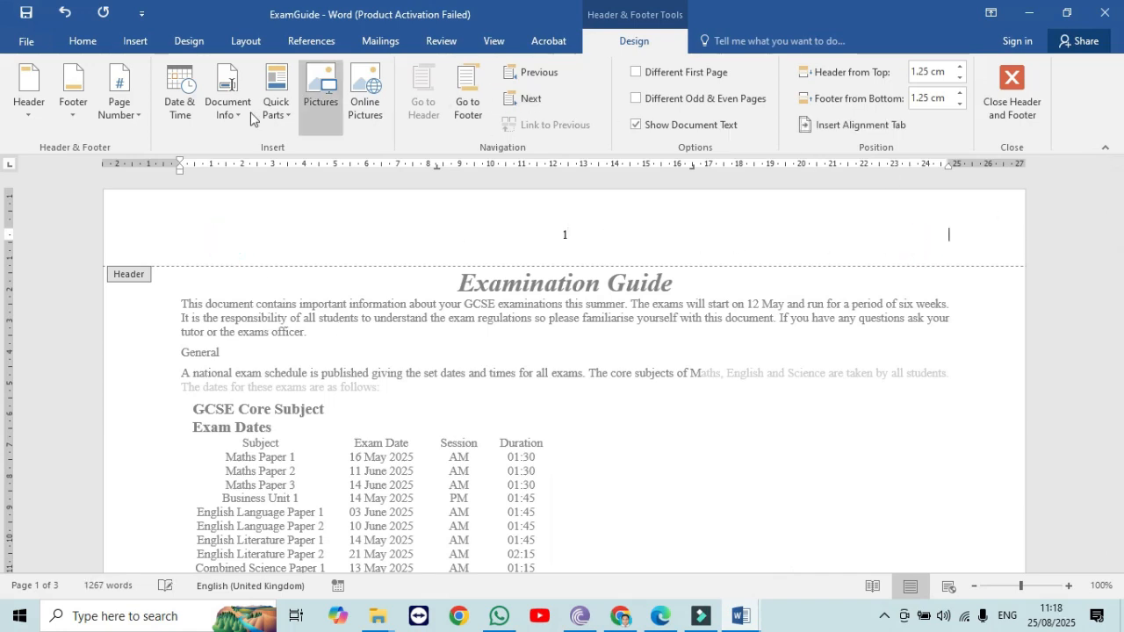
Add a Blank (Three Columns) footer and replace its right-aligned placeholder with "Produced by:" copied from the exam paper.
{"action": "left_click", "coordinate": [73, 110]}
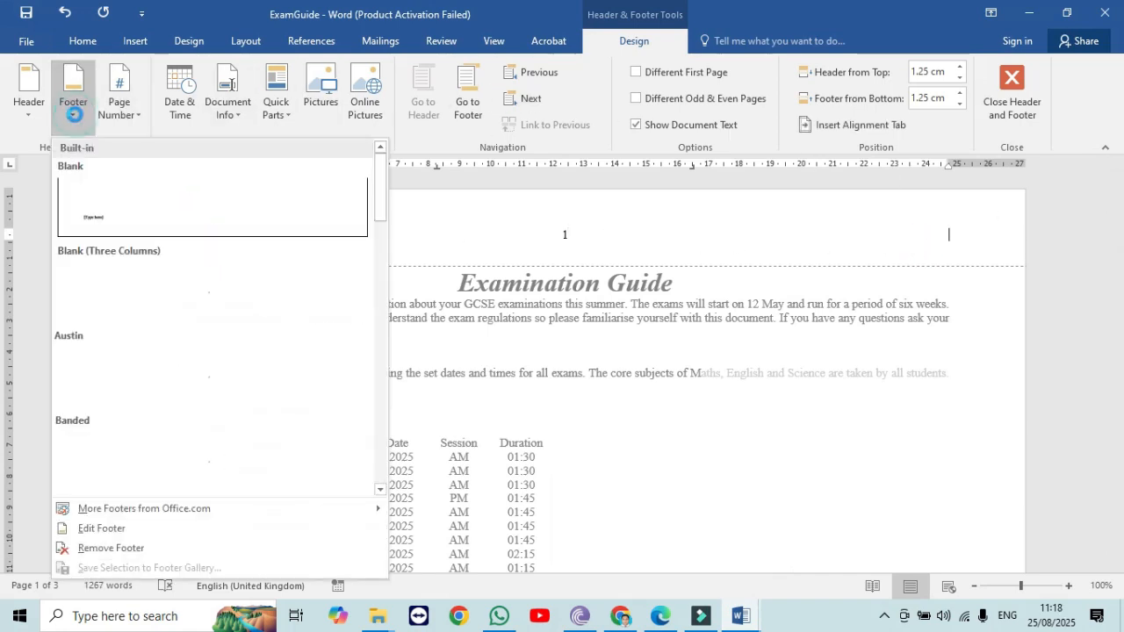
{"action": "left_click", "coordinate": [116, 308]}
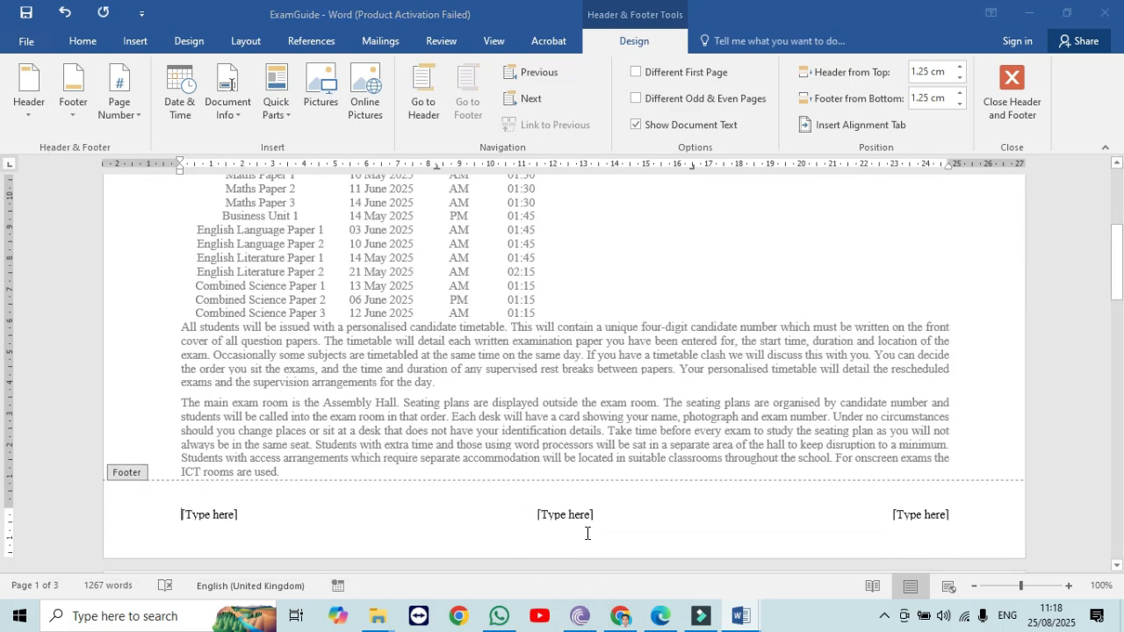
{"action": "key", "text": "alt+Tab"}
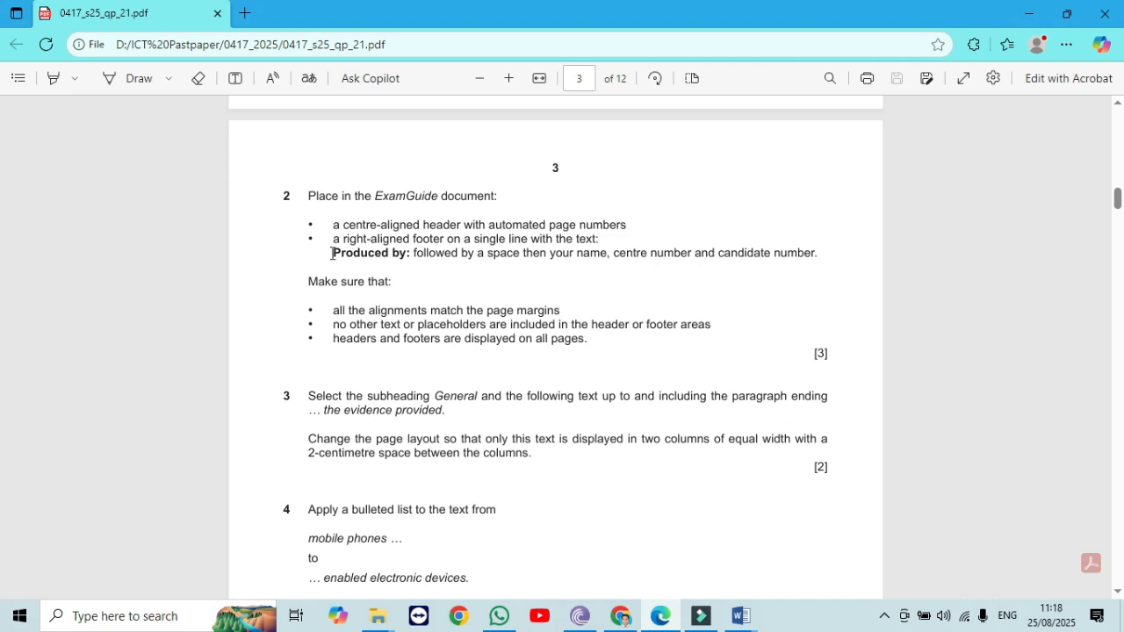
{"action": "left_click_drag", "start_coordinate": [331, 253], "coordinate": [409, 260]}
{"action": "key", "text": "ctrl+c"}
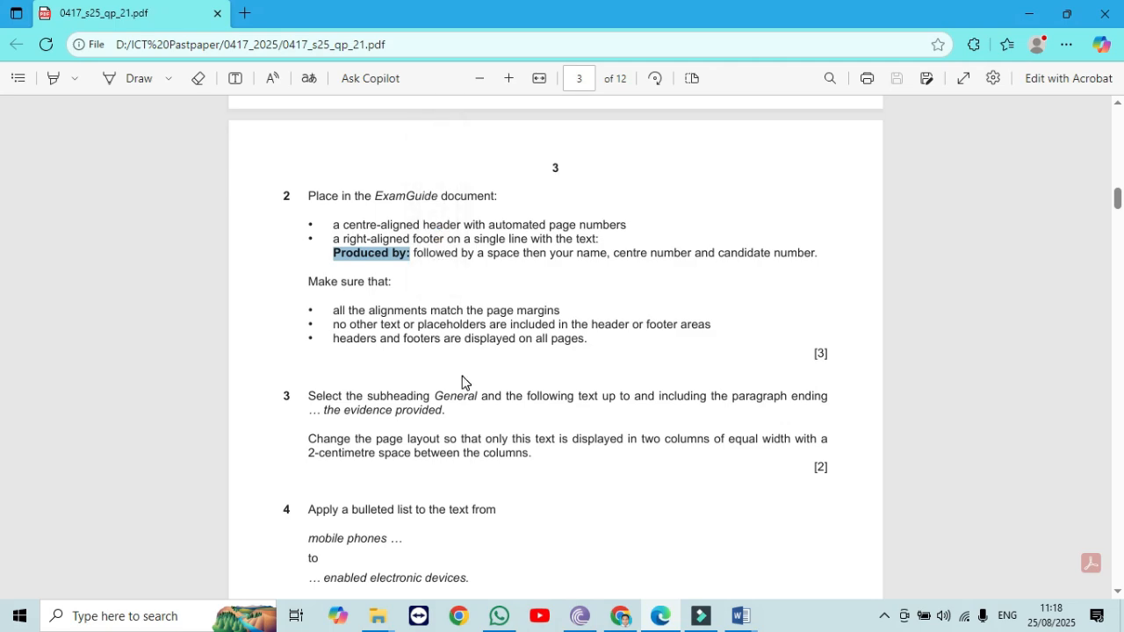
{"action": "key", "text": "alt+Tab"}
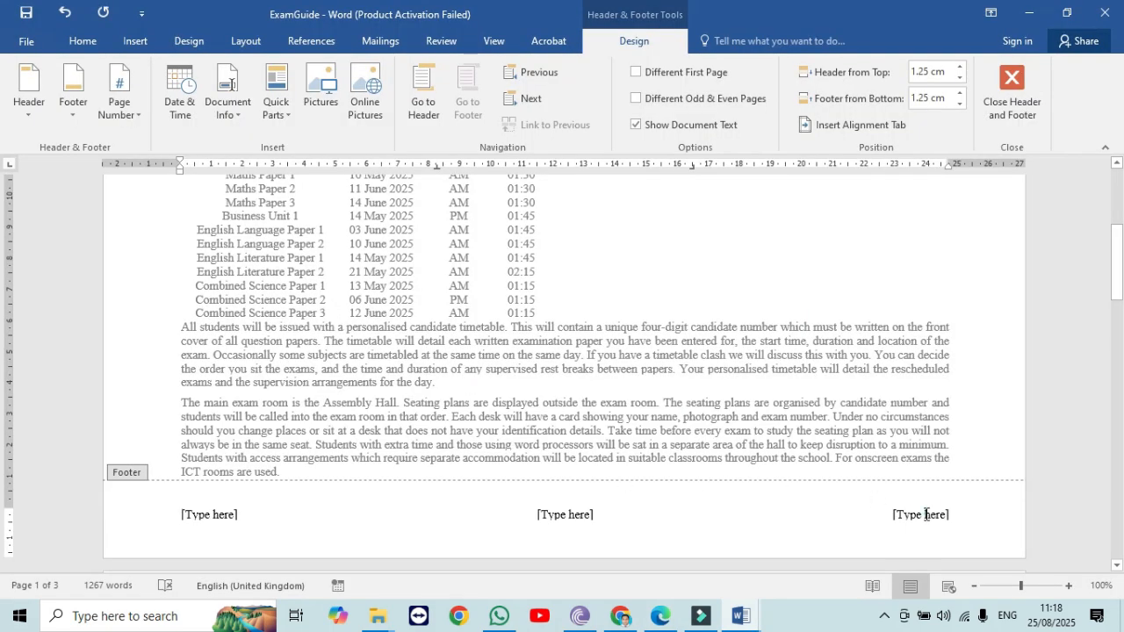
{"action": "left_click", "coordinate": [926, 515]}
{"action": "key", "text": "ctrl+v"}
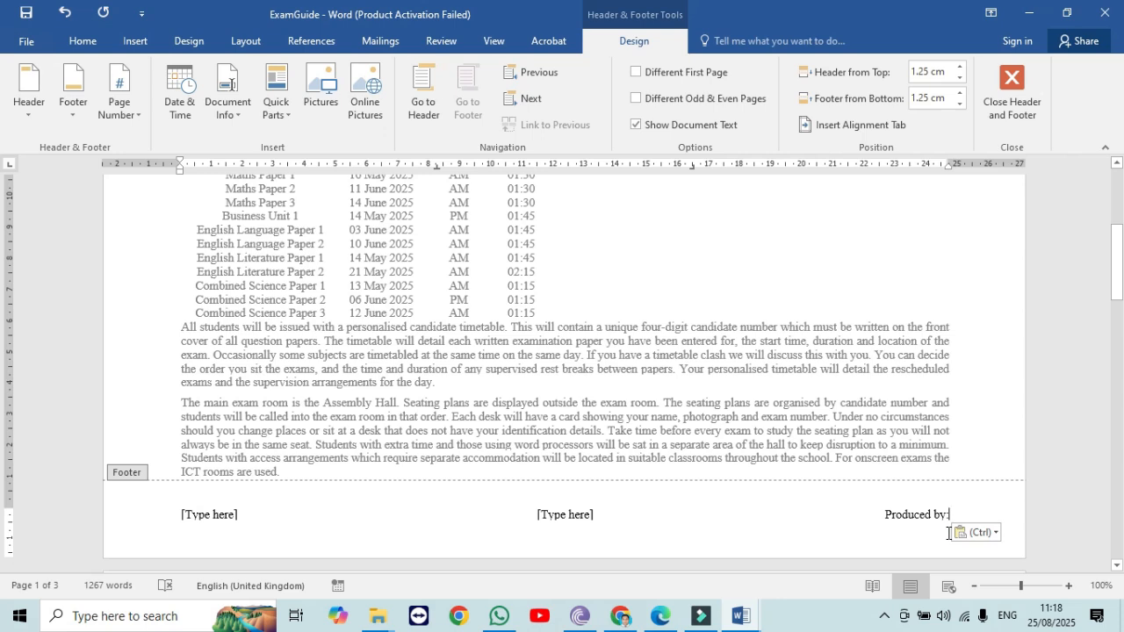
Add the candidate's name, centre number and candidate number after "Produced by:" in the right-aligned footer text.
{"action": "type", "text": "Fahim "}
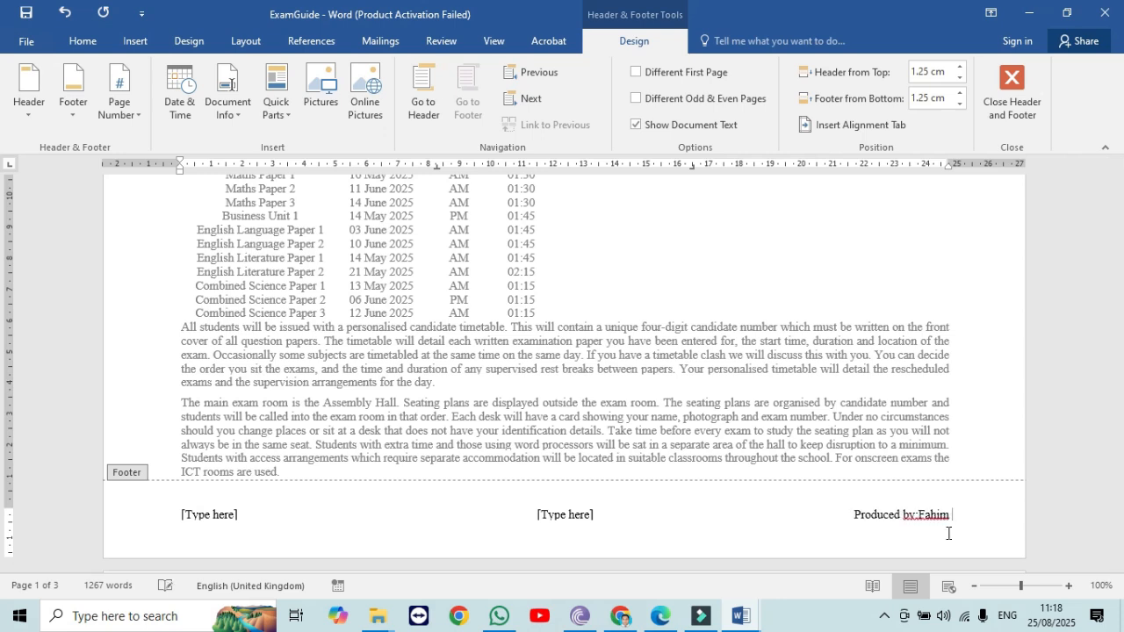
{"action": "type", "text": "XY"}
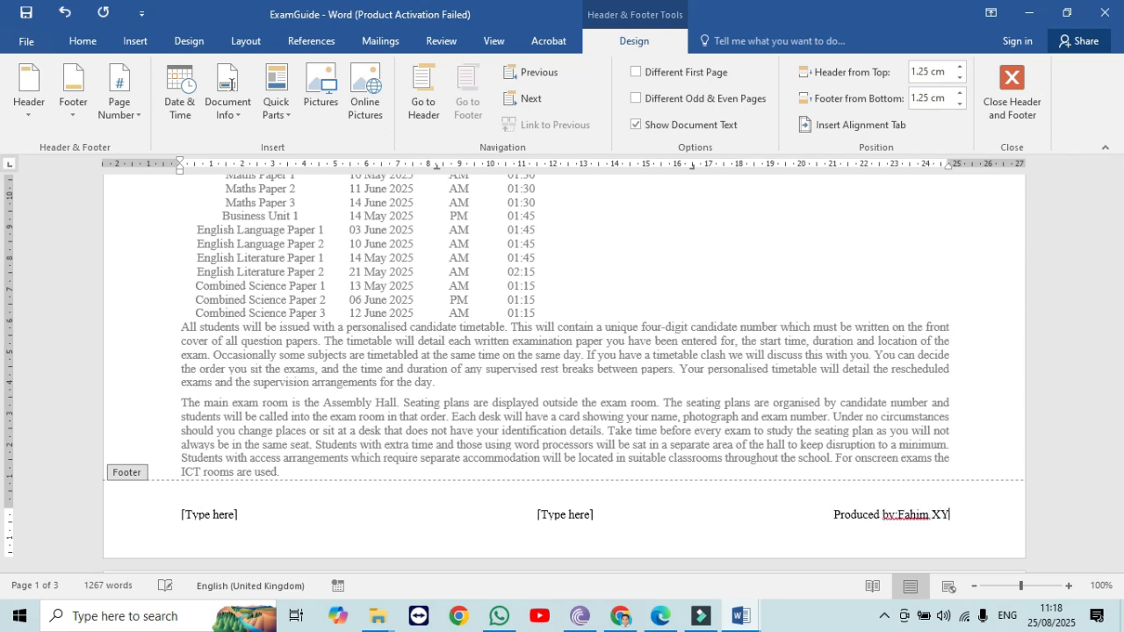
{"action": "type", "text": "12"}
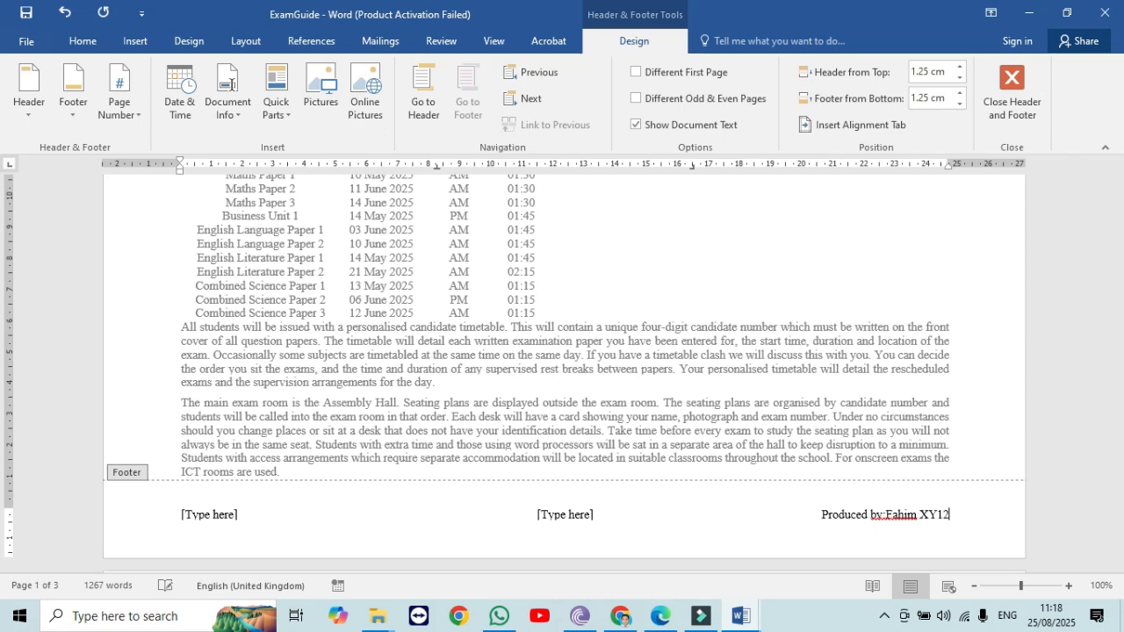
{"action": "type", "text": "3 0000"}
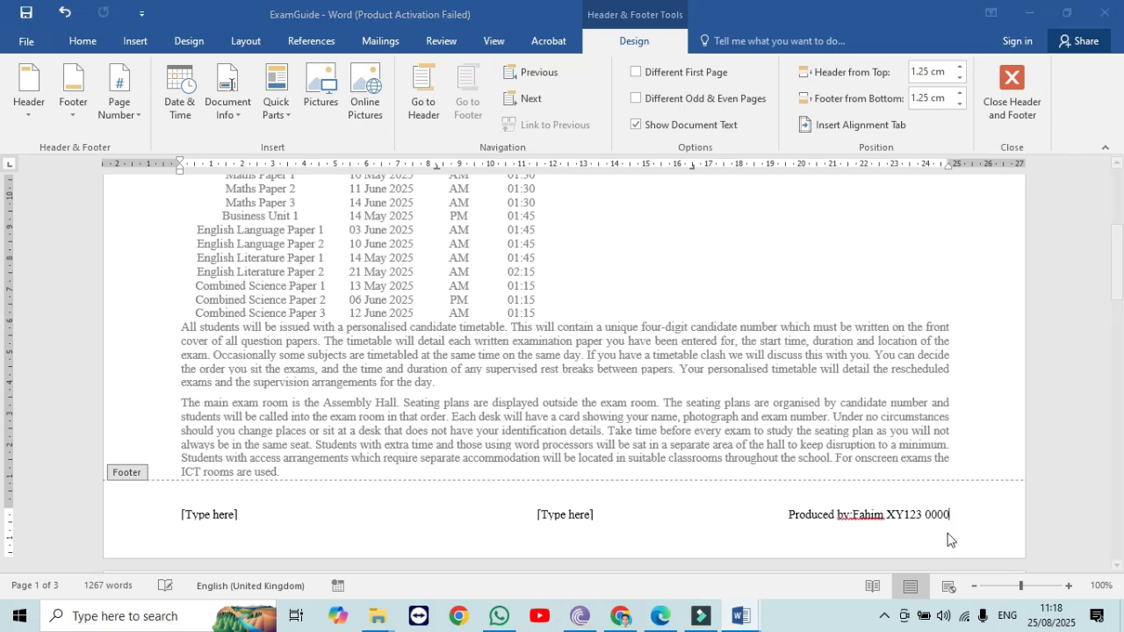
Recheck the footer requirements in the exam paper, delete the footer's centre and left placeholders, and leave header and footer editing.
{"action": "key", "text": "alt+Tab"}
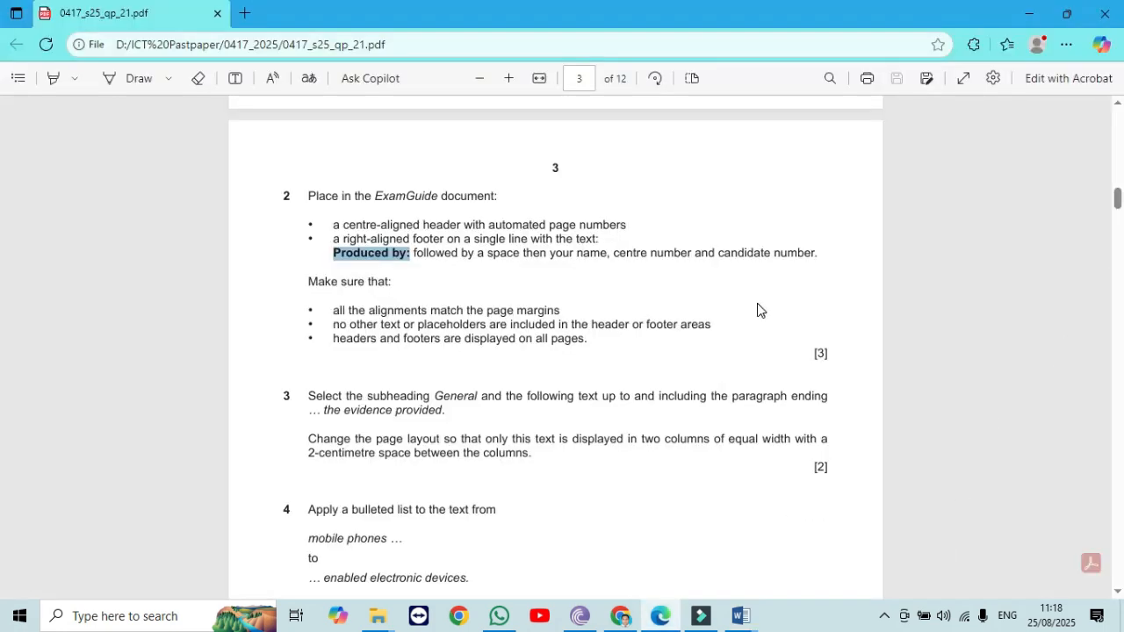
{"action": "key", "text": "alt+Tab"}
{"action": "left_click", "coordinate": [566, 517]}
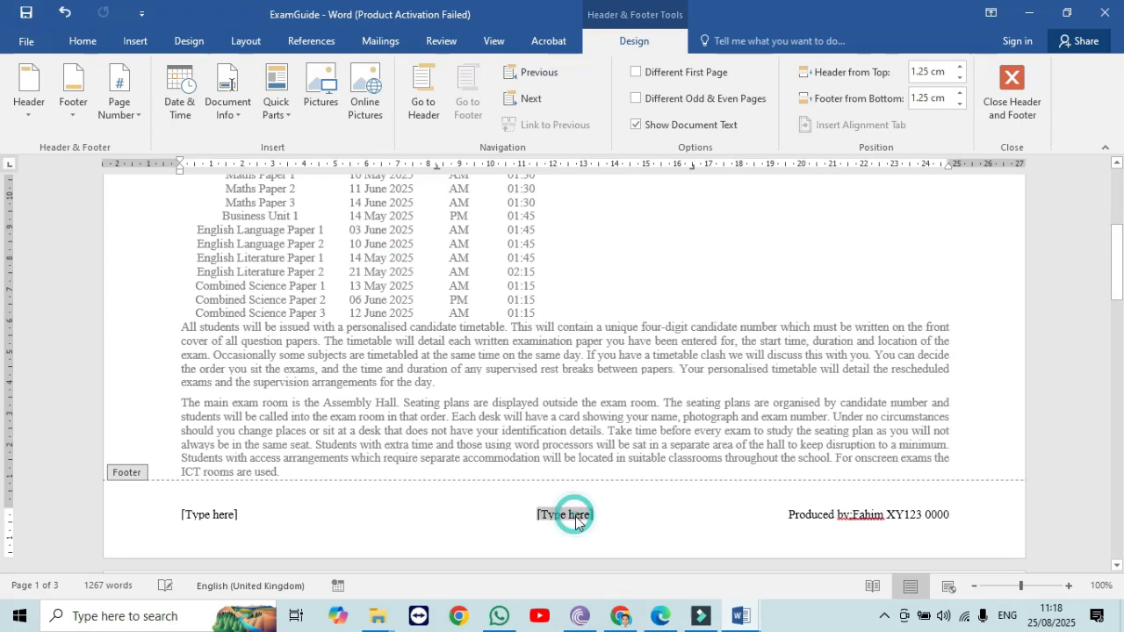
{"action": "key", "text": "Delete"}
{"action": "left_click", "coordinate": [232, 518]}
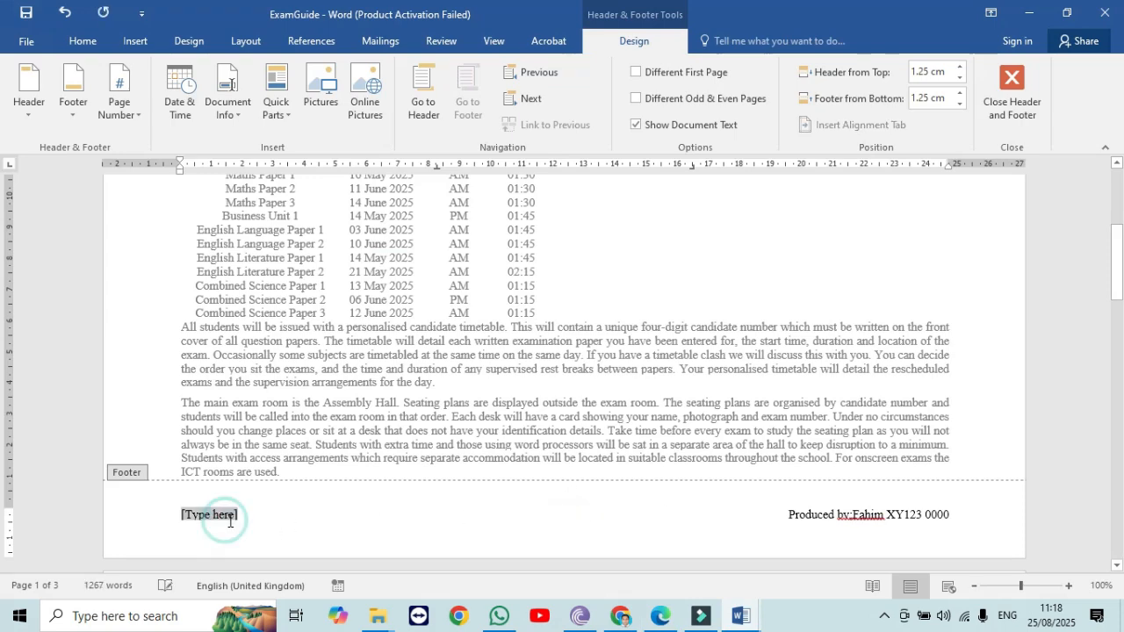
{"action": "key", "text": "Delete"}
{"action": "left_click", "coordinate": [1012, 92]}
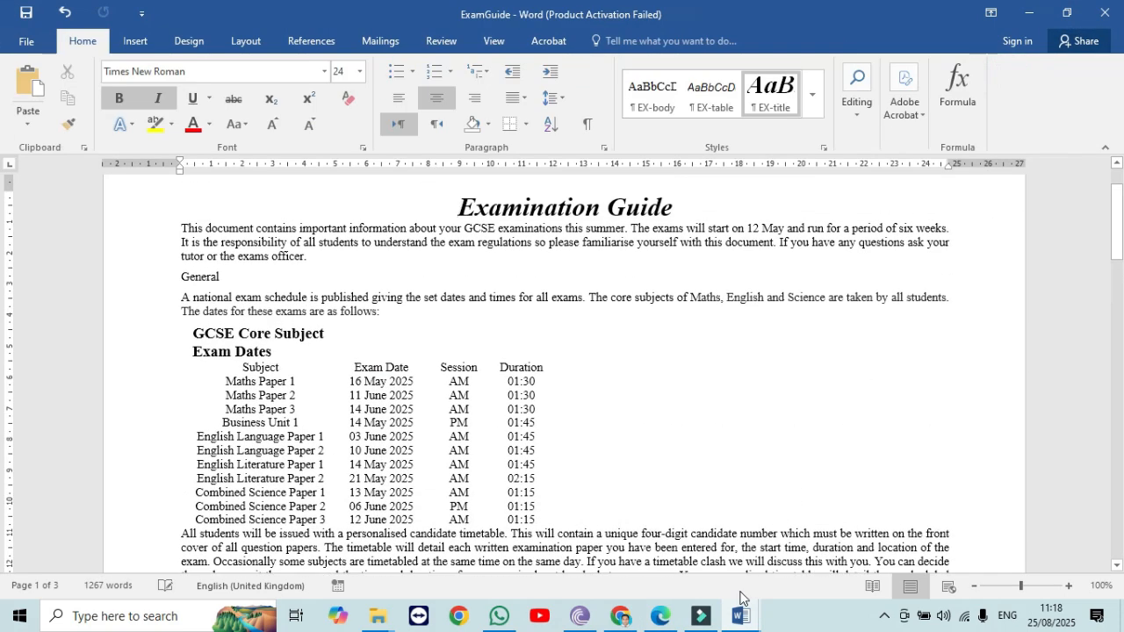
Read task 3 in the exam paper, select ExamGuide's text from "General" through "the evidence provided." and choose two equal-width columns for the selection.
{"action": "left_click", "coordinate": [673, 620]}
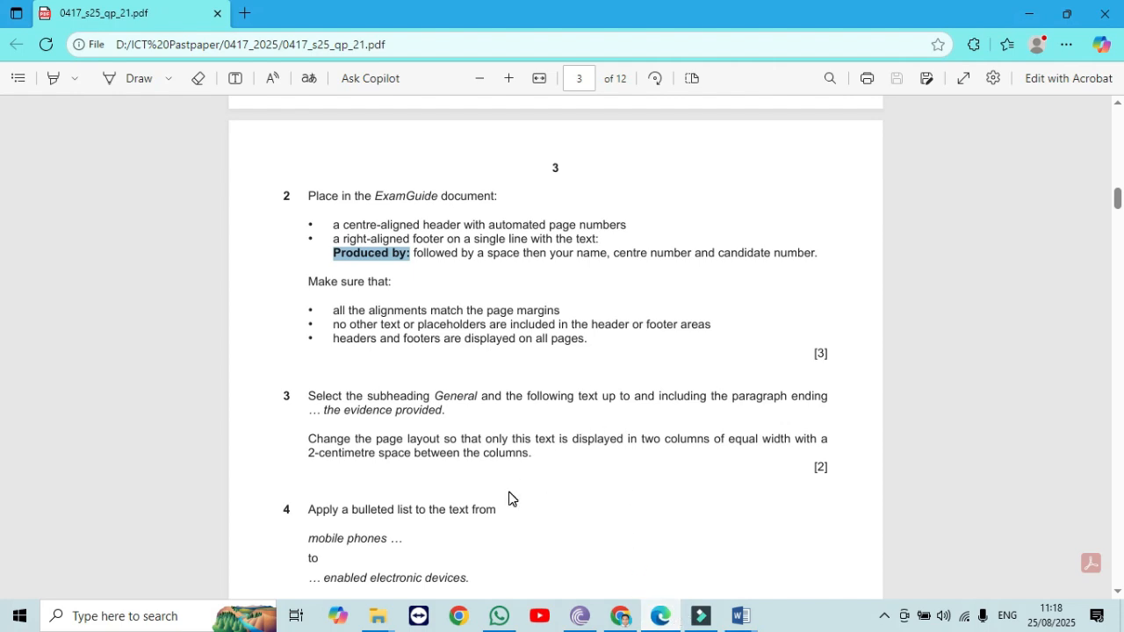
{"action": "left_click", "coordinate": [304, 401]}
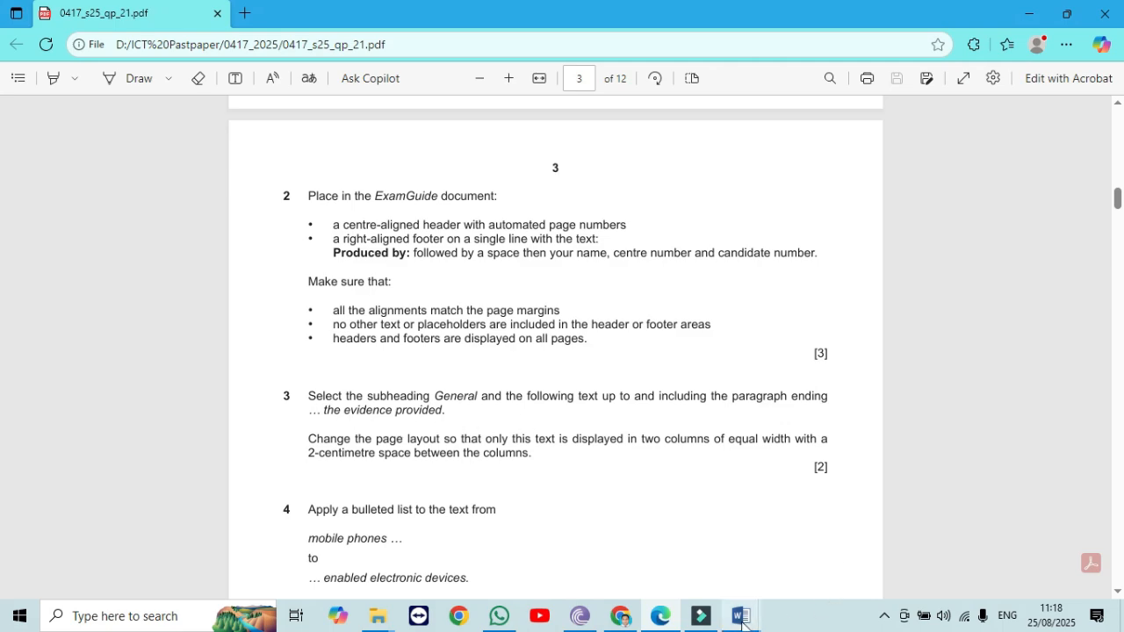
{"action": "mouse_move", "coordinate": [740, 615]}
{"action": "left_click", "coordinate": [813, 584]}
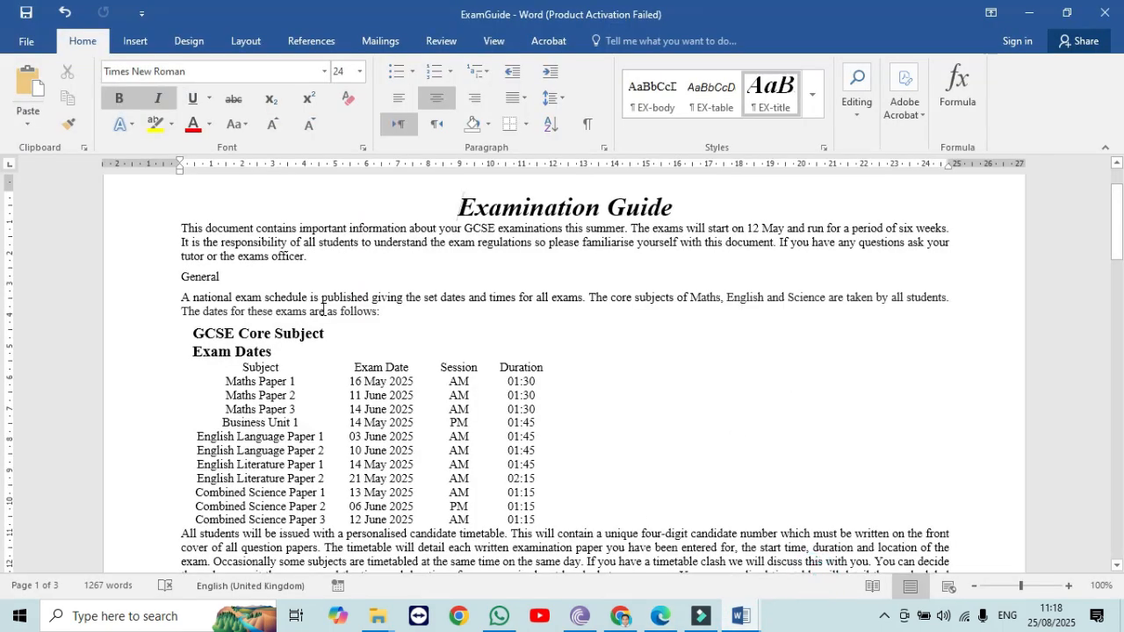
{"action": "left_click_drag", "start_coordinate": [181, 280], "coordinate": [538, 354]}
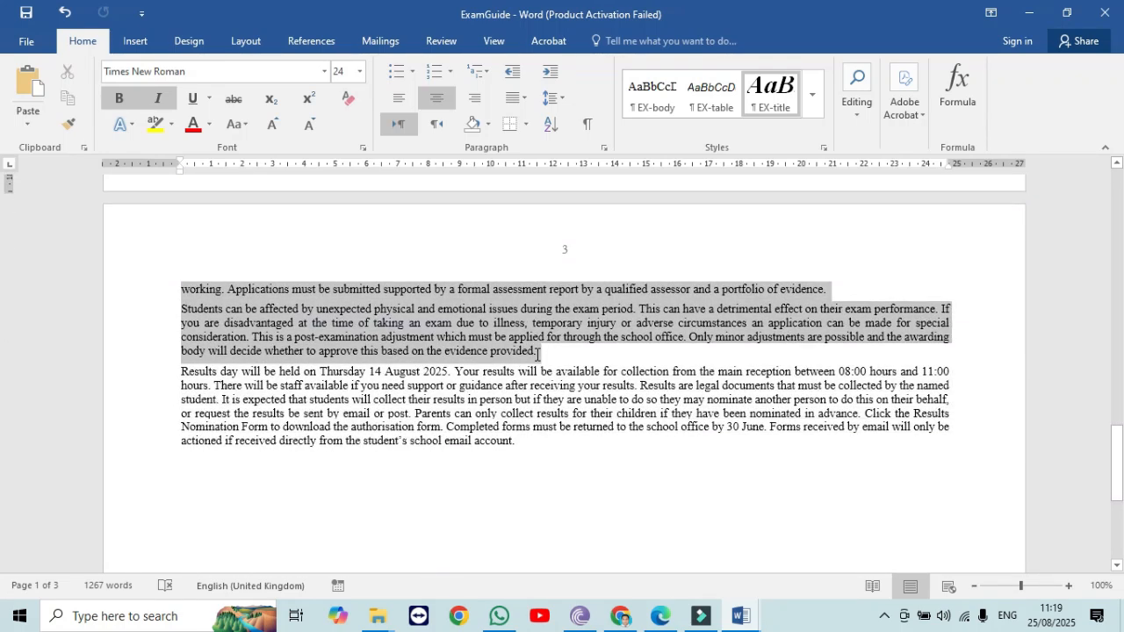
{"action": "left_click", "coordinate": [661, 615]}
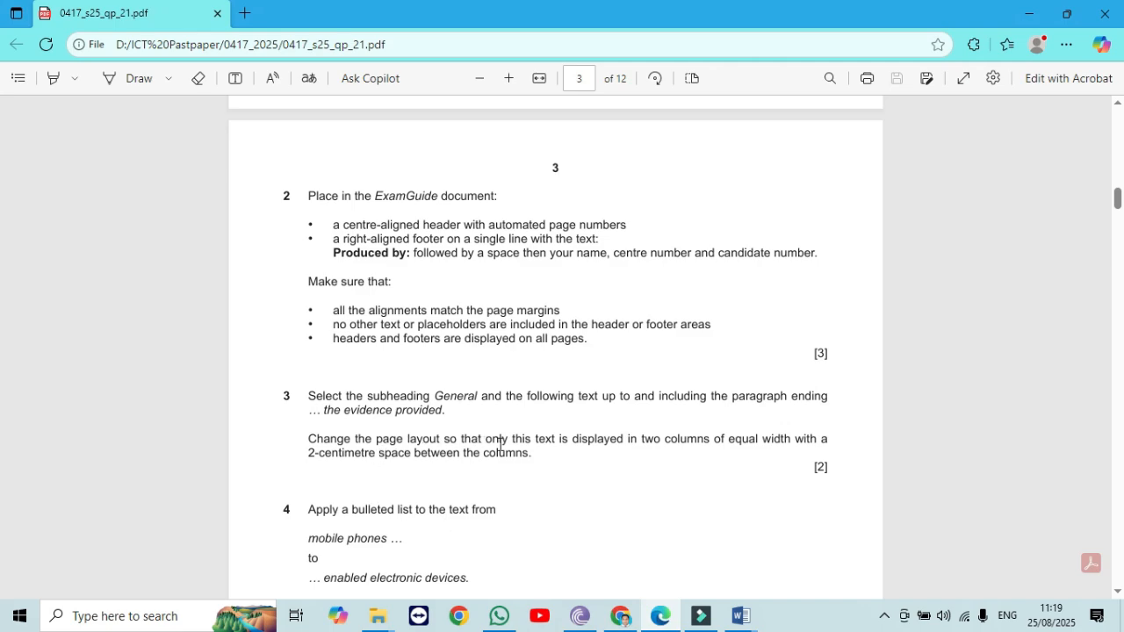
{"action": "left_click", "coordinate": [661, 615]}
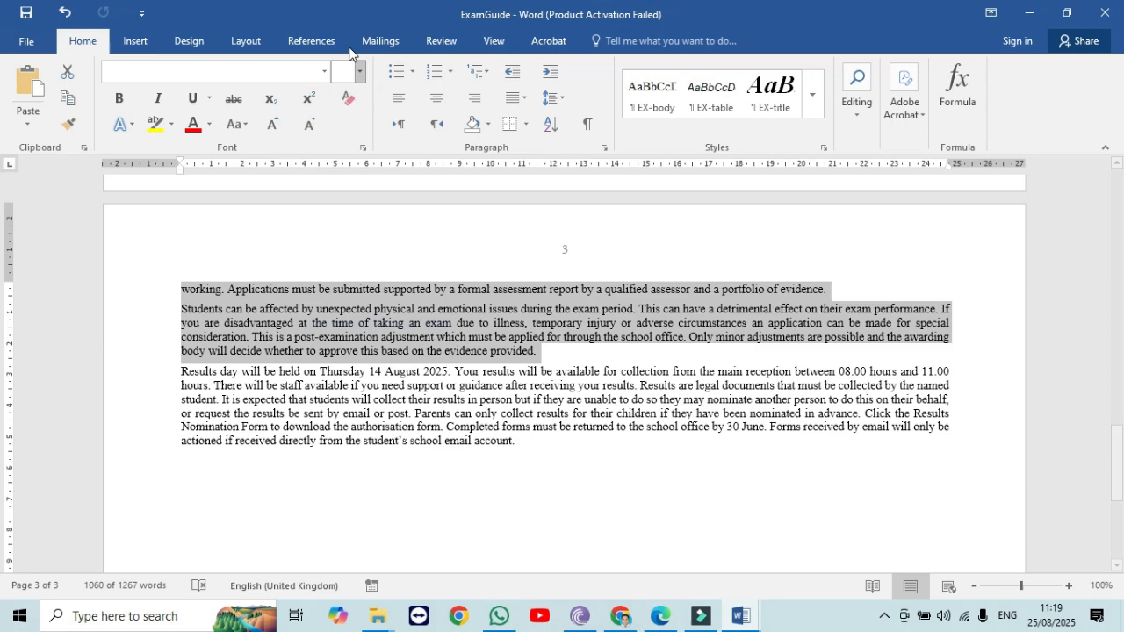
{"action": "left_click", "coordinate": [246, 41]}
{"action": "left_click", "coordinate": [177, 116]}
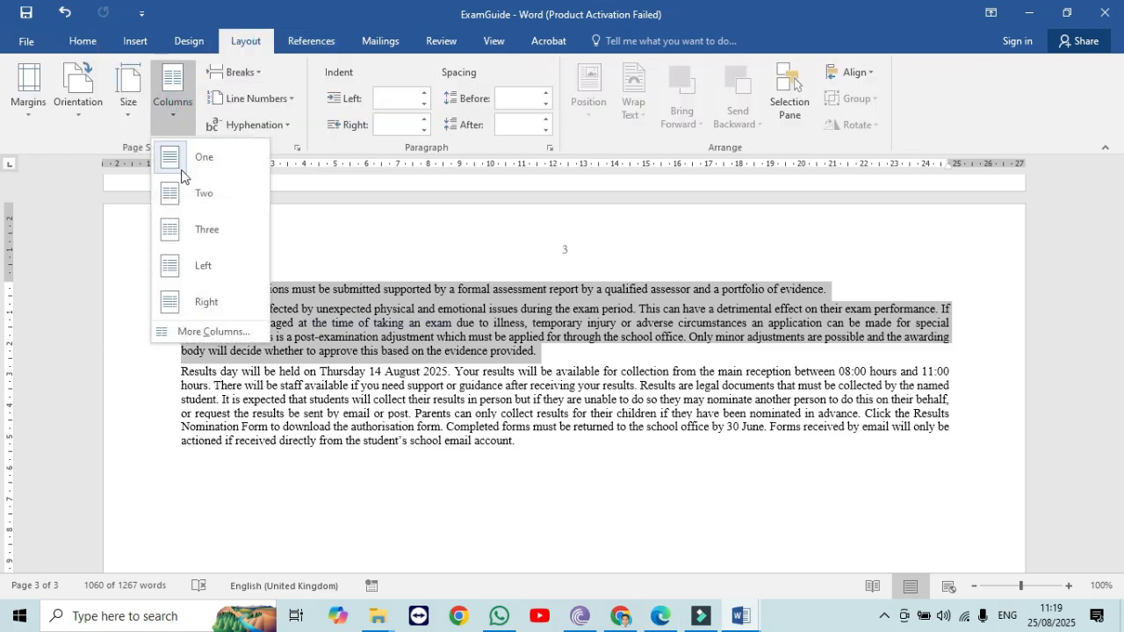
{"action": "left_click", "coordinate": [205, 333]}
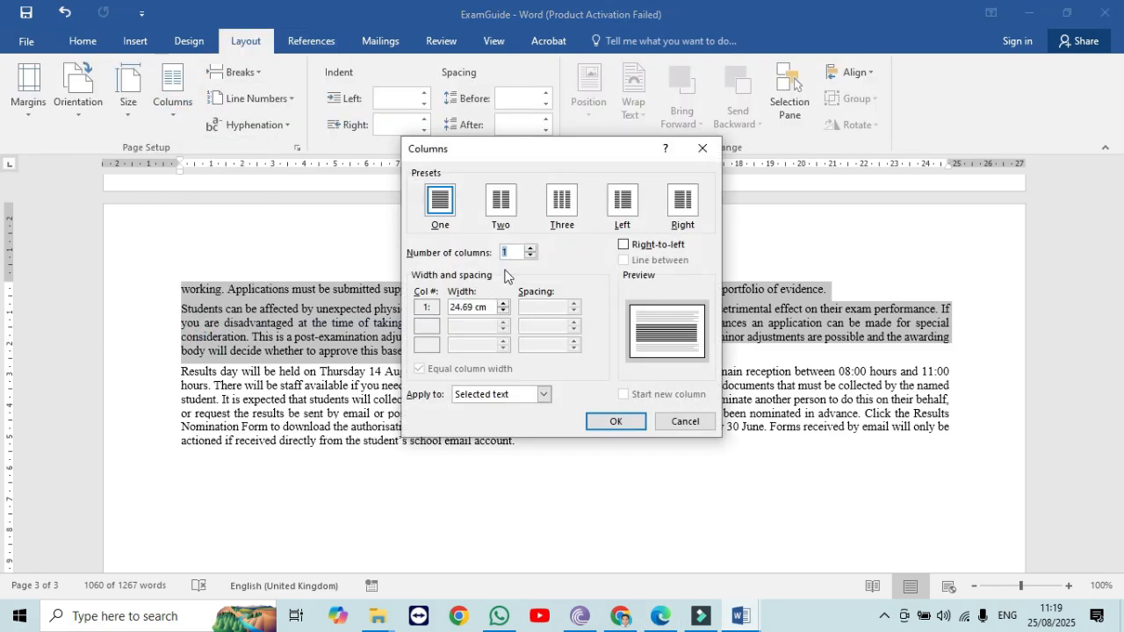
{"action": "left_click", "coordinate": [498, 206]}
Recheck the column requirements in the exam paper, set the spacing between the two columns to 2 cm and apply the layout.
{"action": "left_click", "coordinate": [659, 616]}
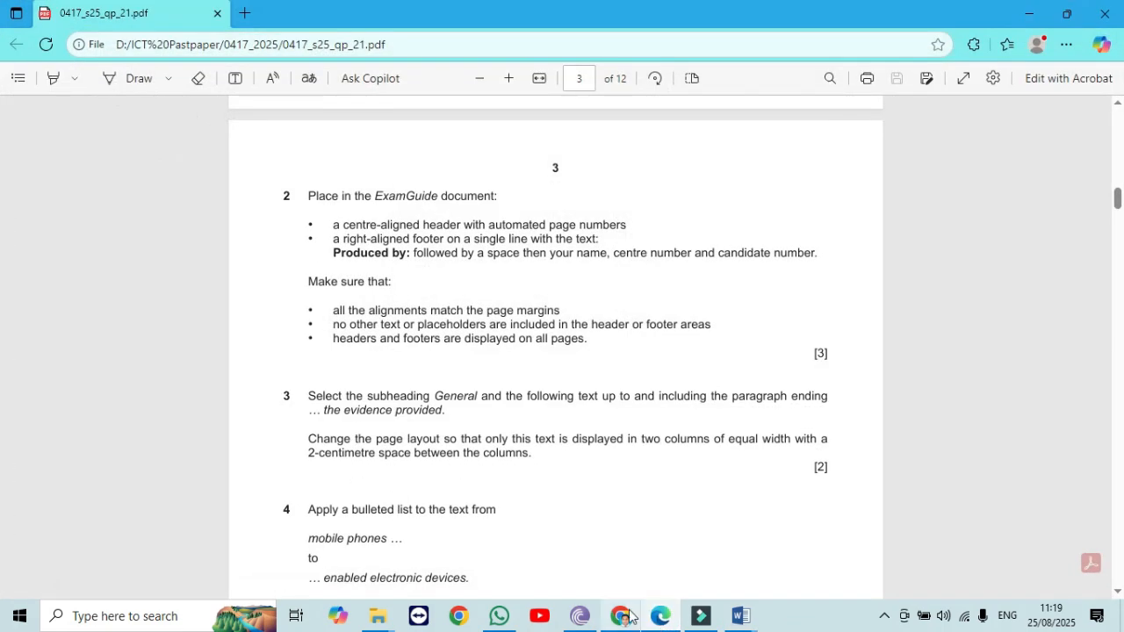
{"action": "left_click", "coordinate": [667, 622]}
{"action": "left_click", "coordinate": [668, 622]}
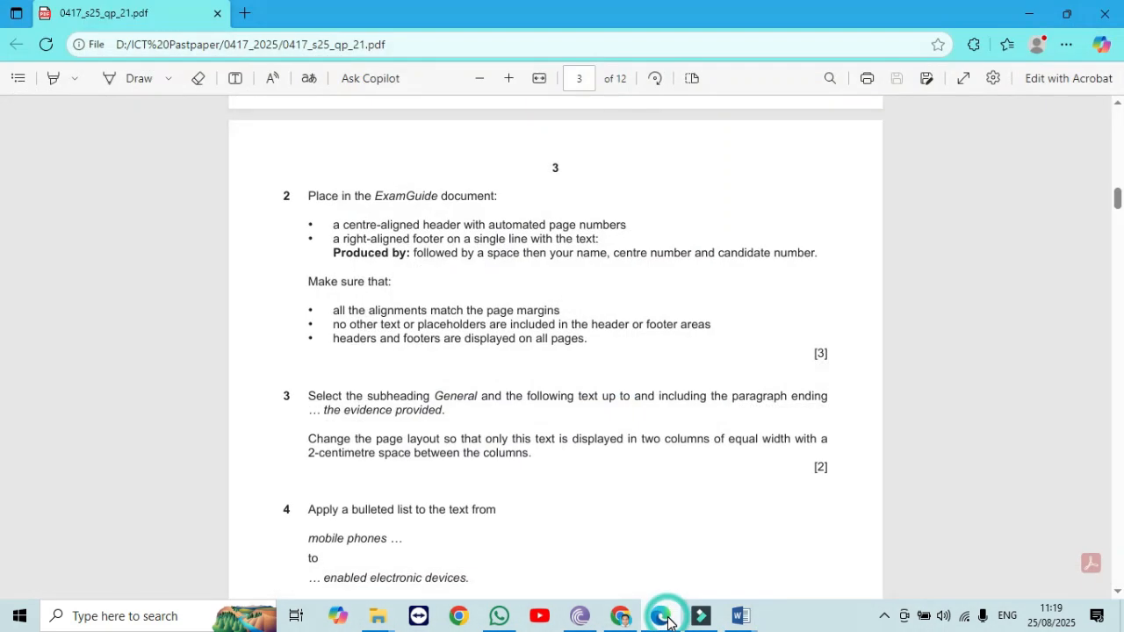
{"action": "left_click", "coordinate": [667, 622]}
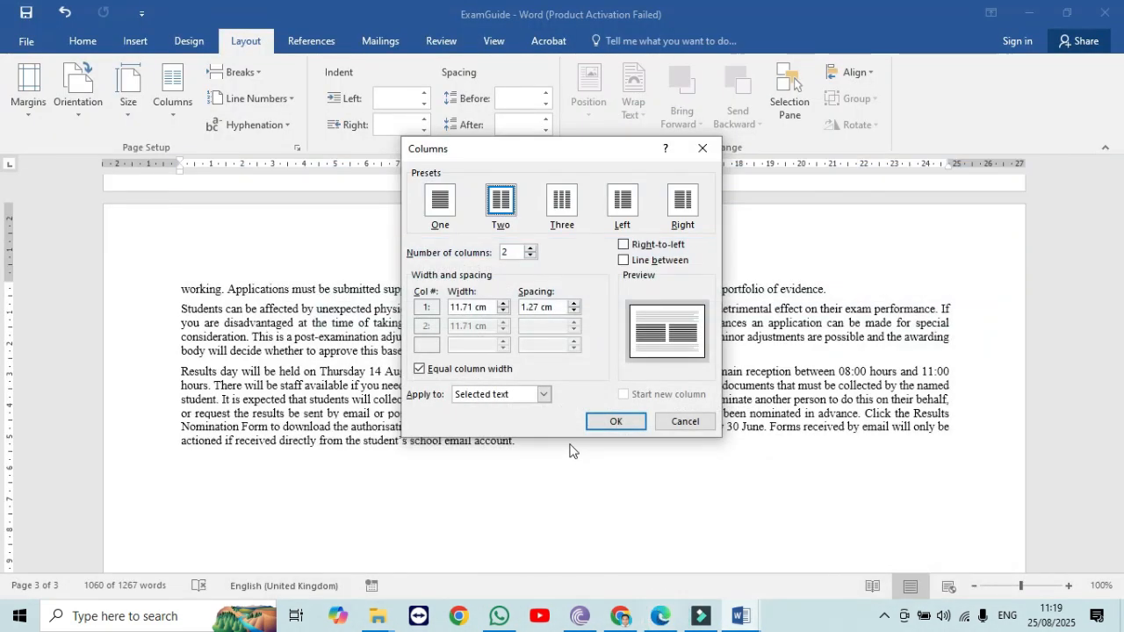
{"action": "left_click", "coordinate": [573, 304]}
{"action": "left_click", "coordinate": [573, 304]}
{"action": "left_click", "coordinate": [574, 304]}
{"action": "left_click", "coordinate": [573, 304]}
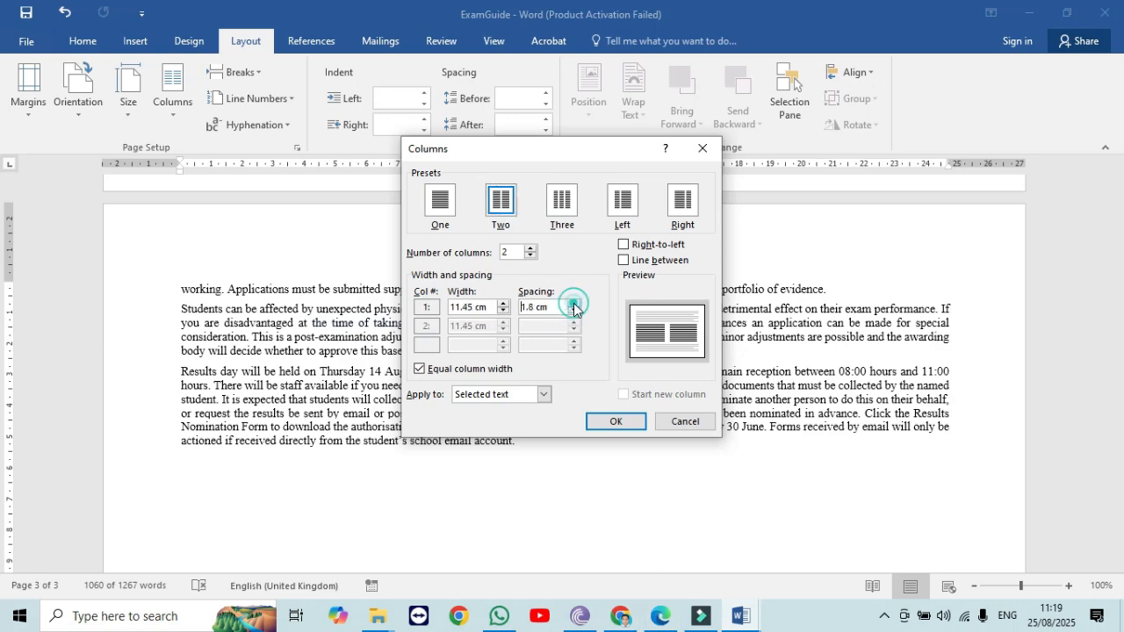
{"action": "left_click", "coordinate": [573, 304]}
{"action": "left_click", "coordinate": [574, 304]}
{"action": "left_click", "coordinate": [574, 303]}
{"action": "left_click", "coordinate": [573, 304]}
{"action": "left_click", "coordinate": [616, 422]}
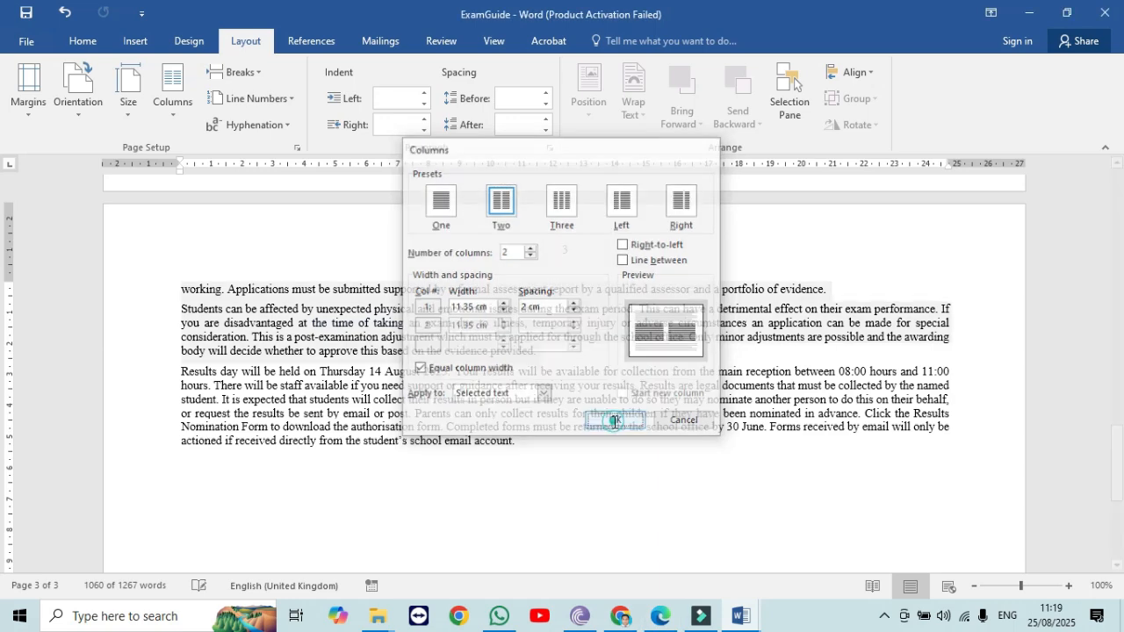
Read task 4 in the exam paper and apply solid round bullets to the lines from "mobile phones" to "web enabled electronic devices.".
{"action": "left_click", "coordinate": [661, 615]}
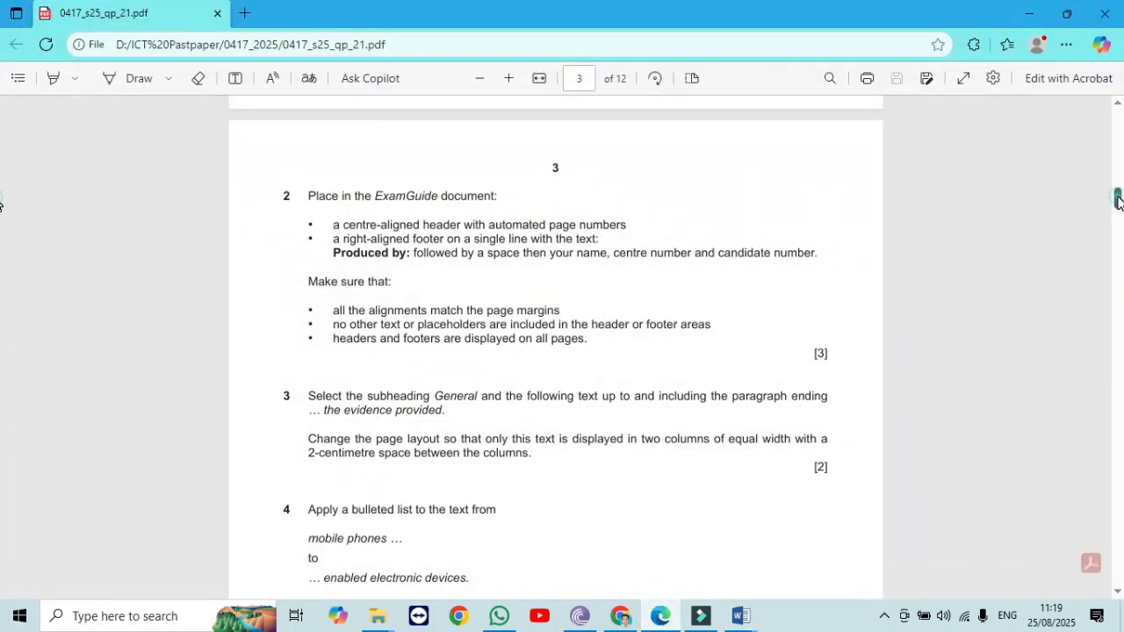
{"action": "left_click_drag", "start_coordinate": [1118, 196], "coordinate": [1119, 214]}
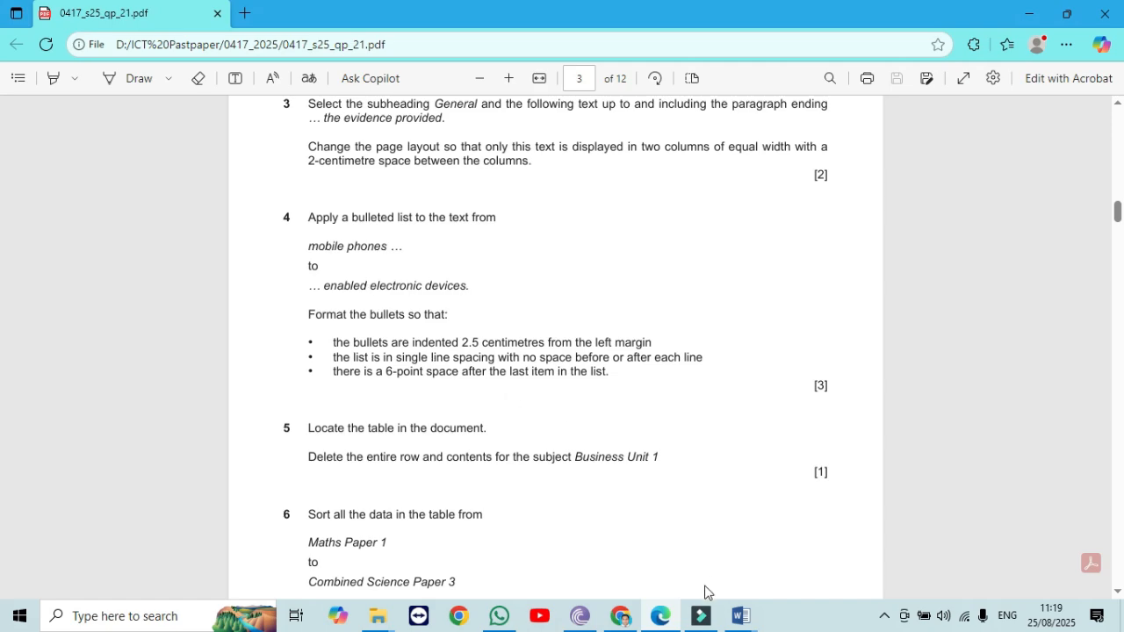
{"action": "left_click", "coordinate": [740, 616]}
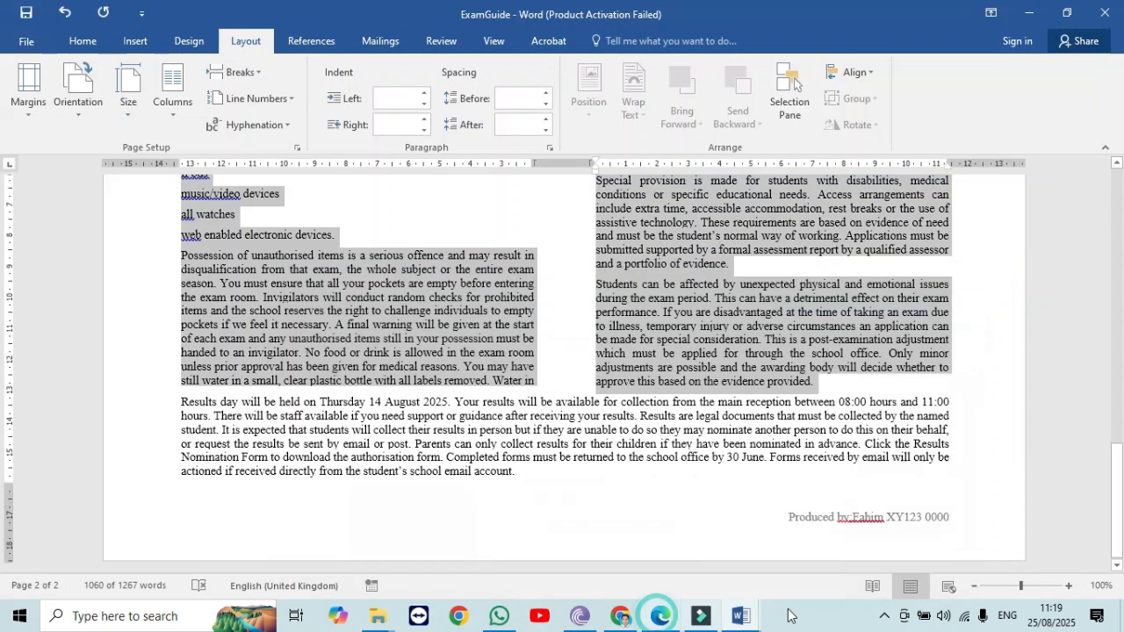
{"action": "left_click", "coordinate": [804, 434]}
{"action": "left_click_drag", "start_coordinate": [1119, 464], "coordinate": [1119, 431]}
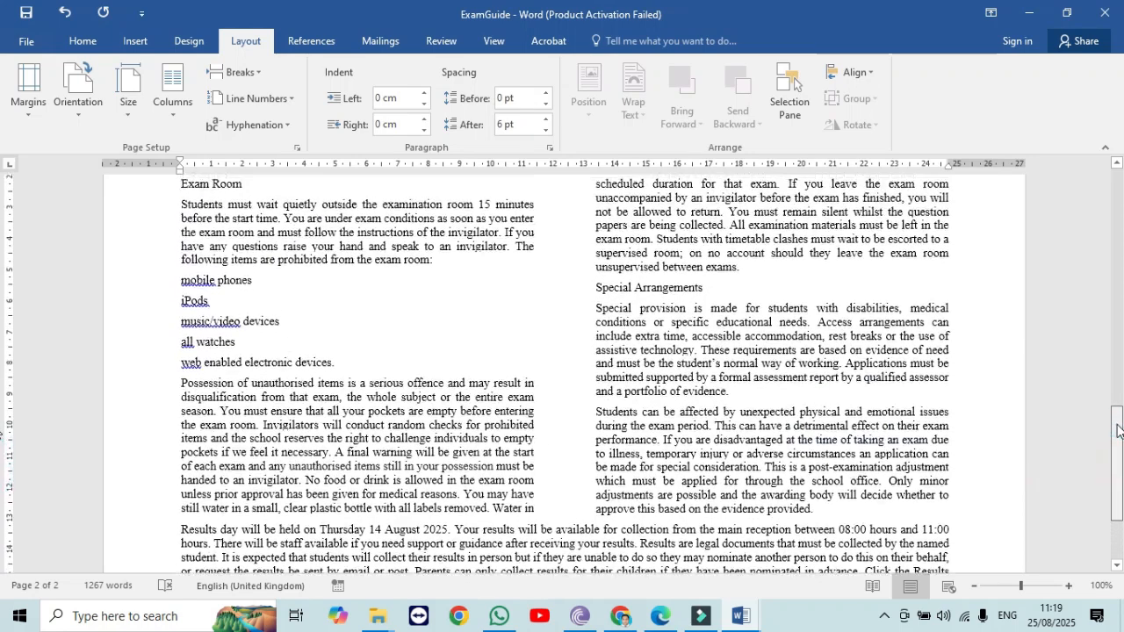
{"action": "left_click_drag", "start_coordinate": [179, 280], "coordinate": [335, 362]}
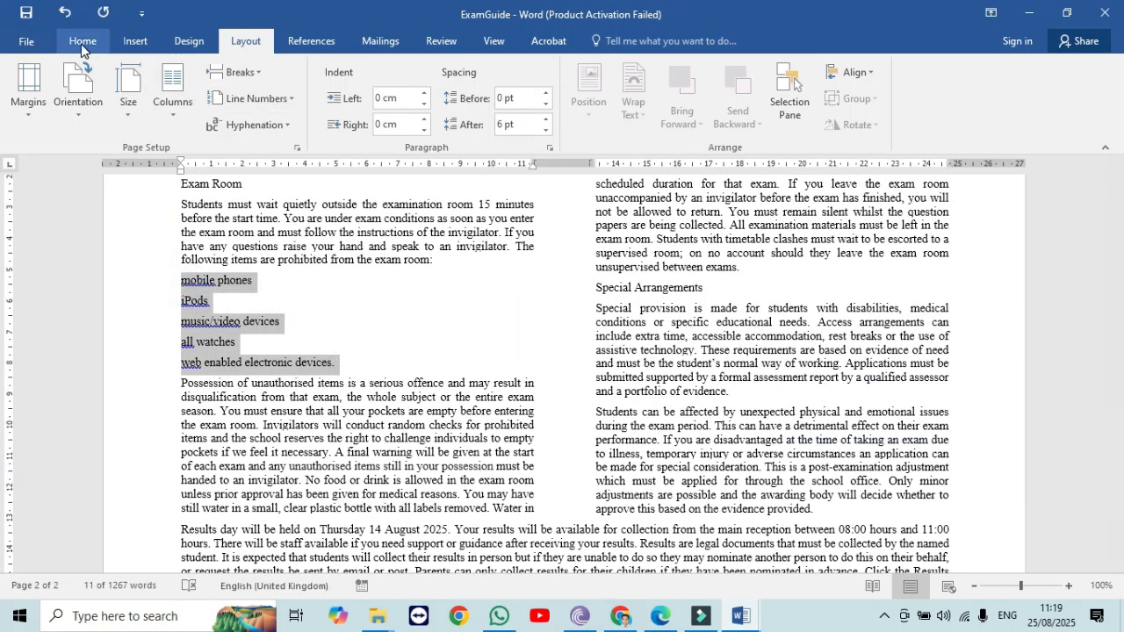
{"action": "left_click", "coordinate": [83, 40]}
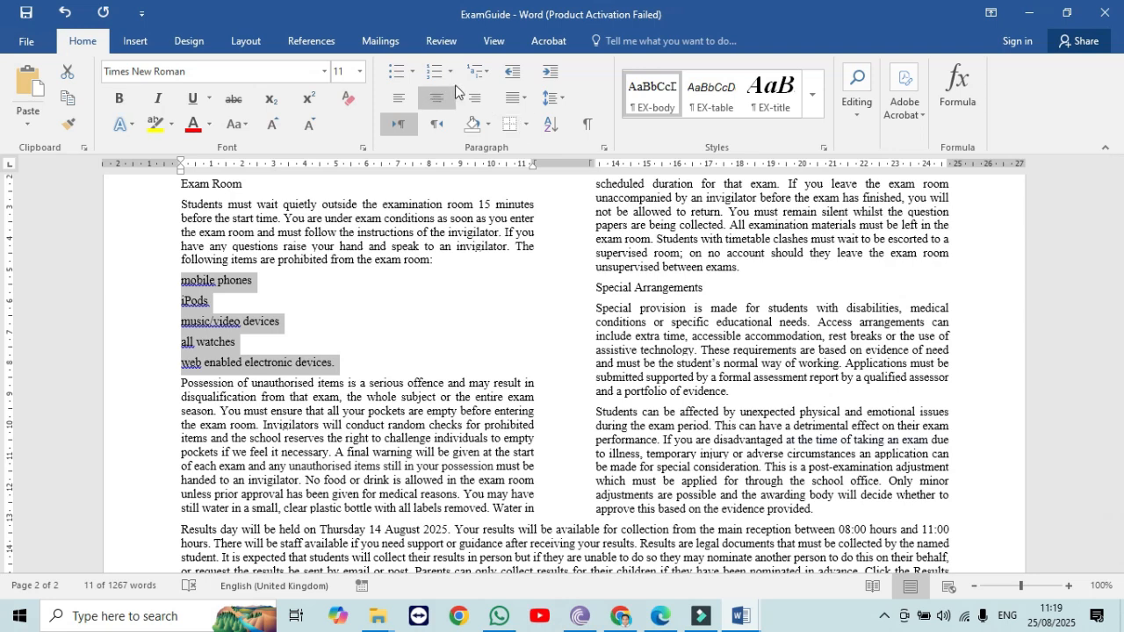
{"action": "left_click", "coordinate": [416, 77]}
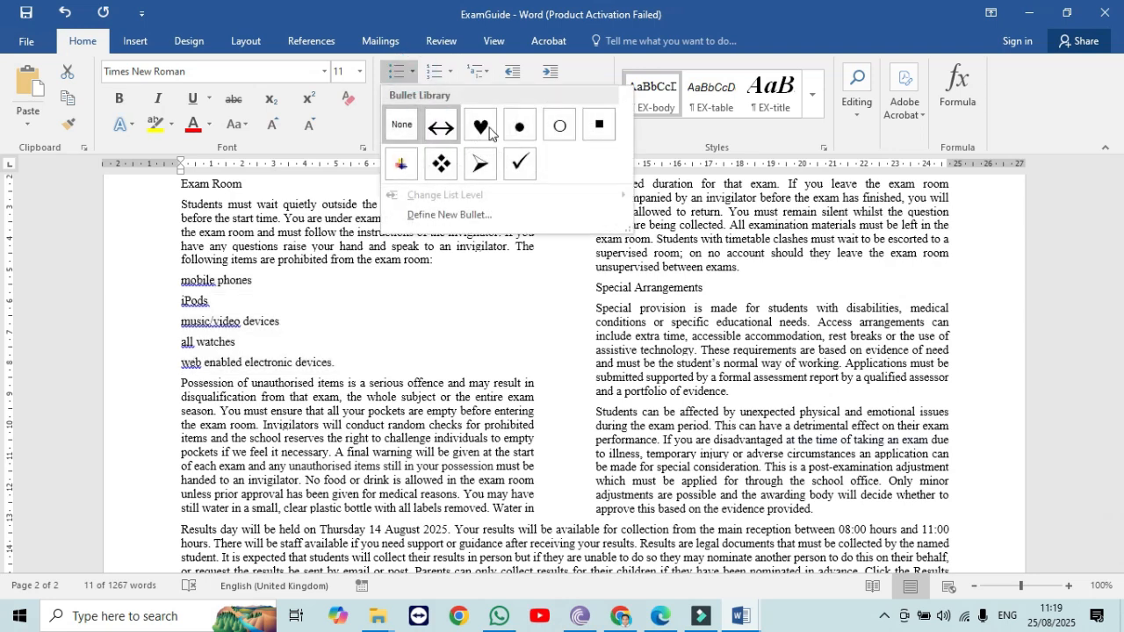
{"action": "left_click", "coordinate": [517, 123]}
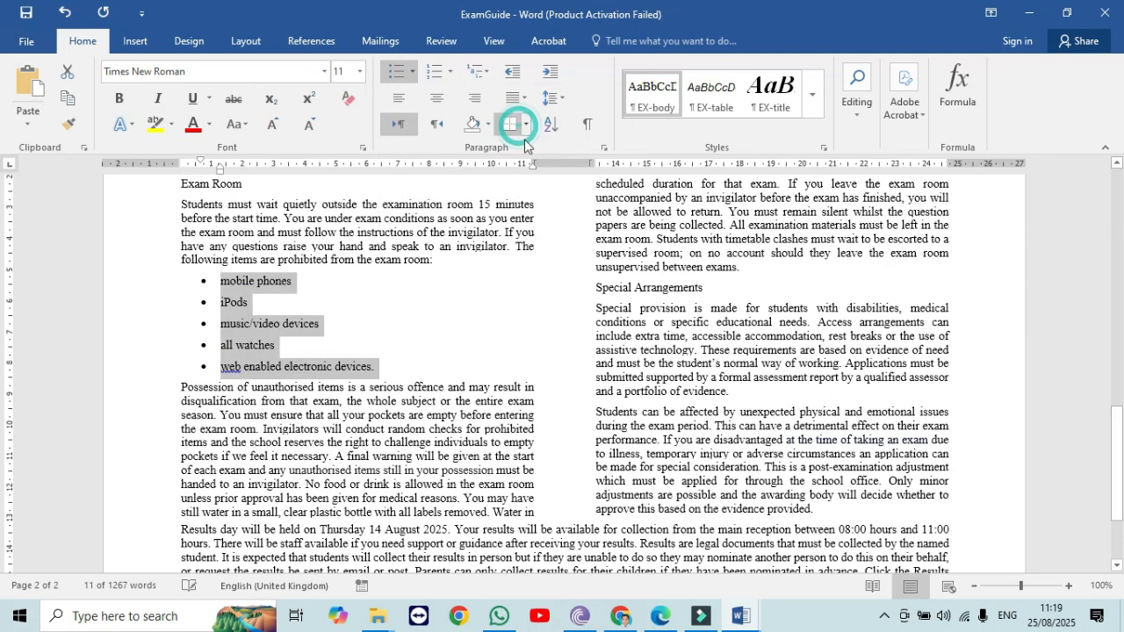
Check the bullet formatting requirements, indent the list's bullets 2.5 cm from the left margin and shift the item text closer to the bullets.
{"action": "left_click", "coordinate": [661, 616]}
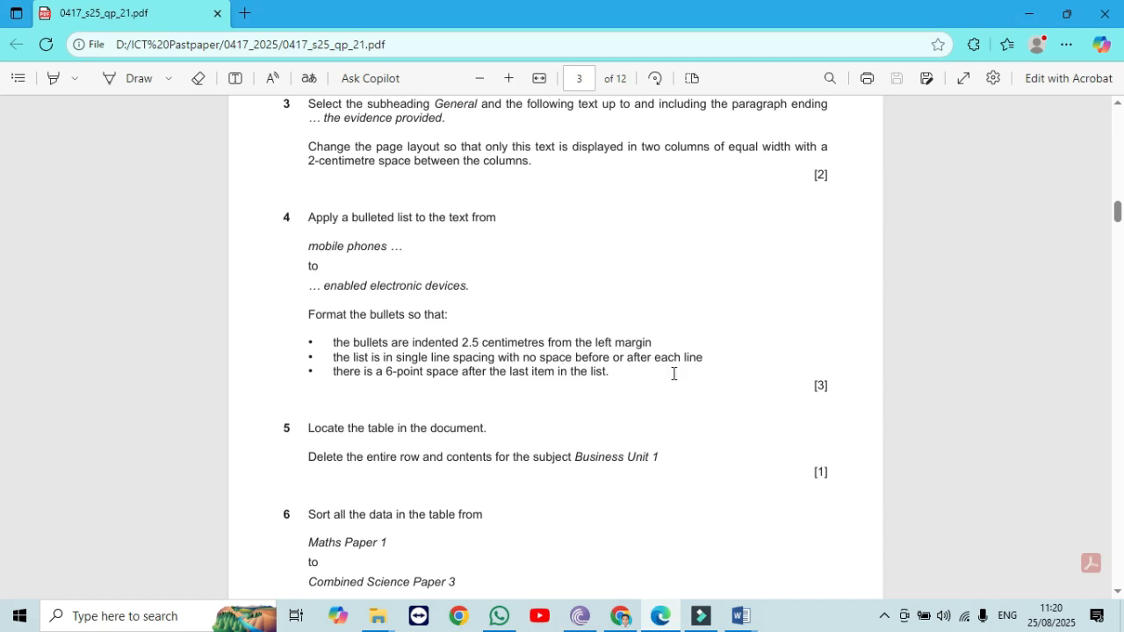
{"action": "left_click", "coordinate": [661, 616]}
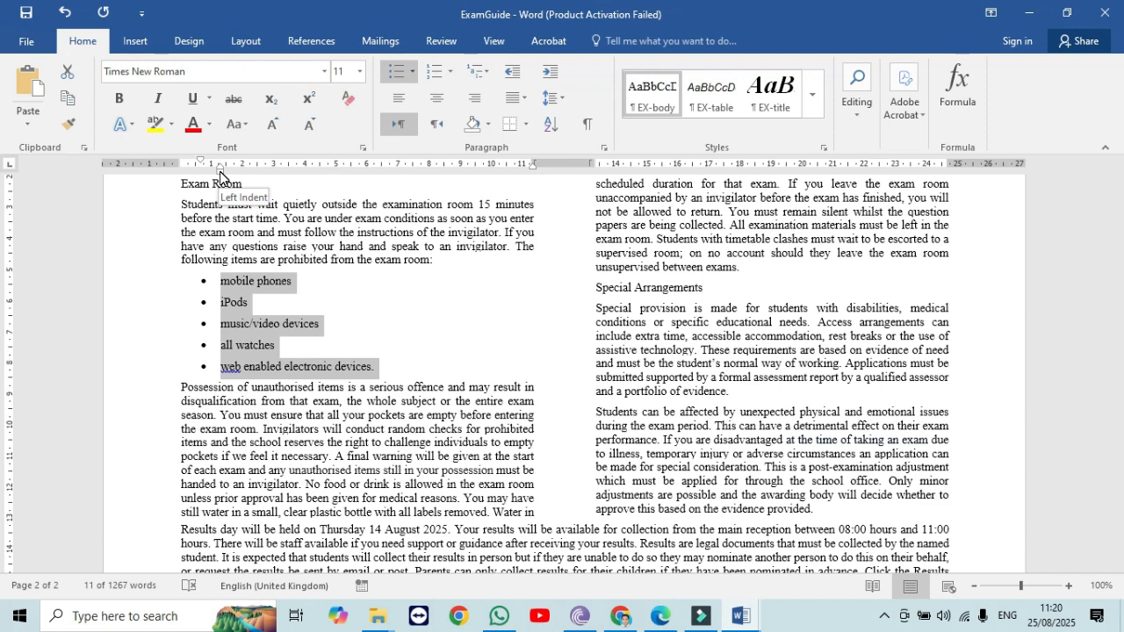
{"action": "left_click_drag", "start_coordinate": [220, 175], "coordinate": [256, 179]}
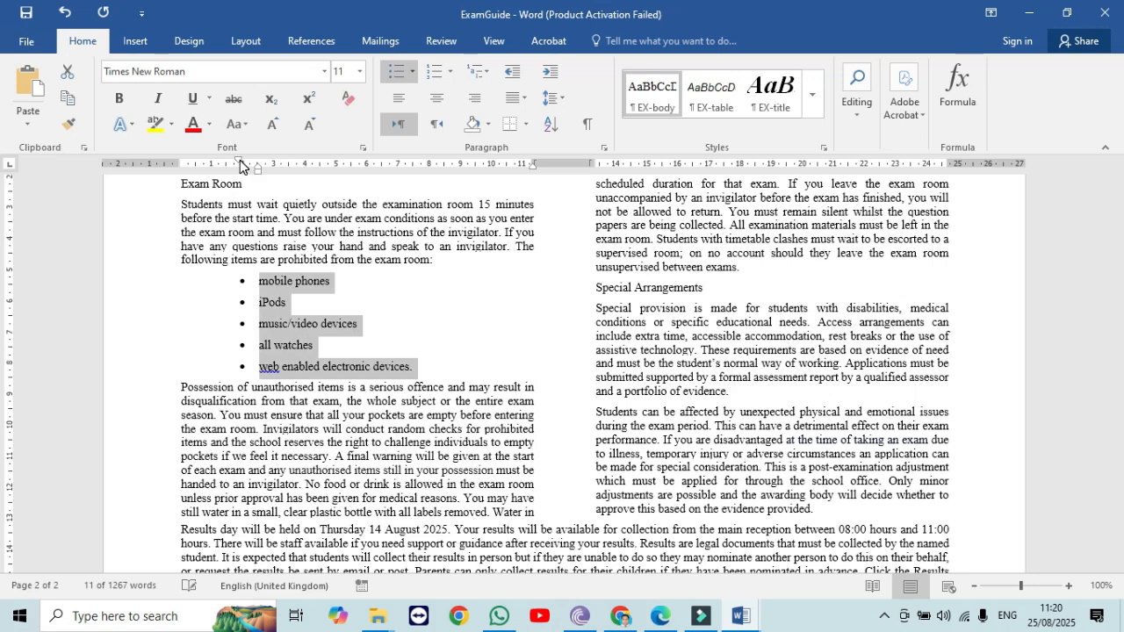
{"action": "left_click_drag", "start_coordinate": [240, 160], "coordinate": [256, 176]}
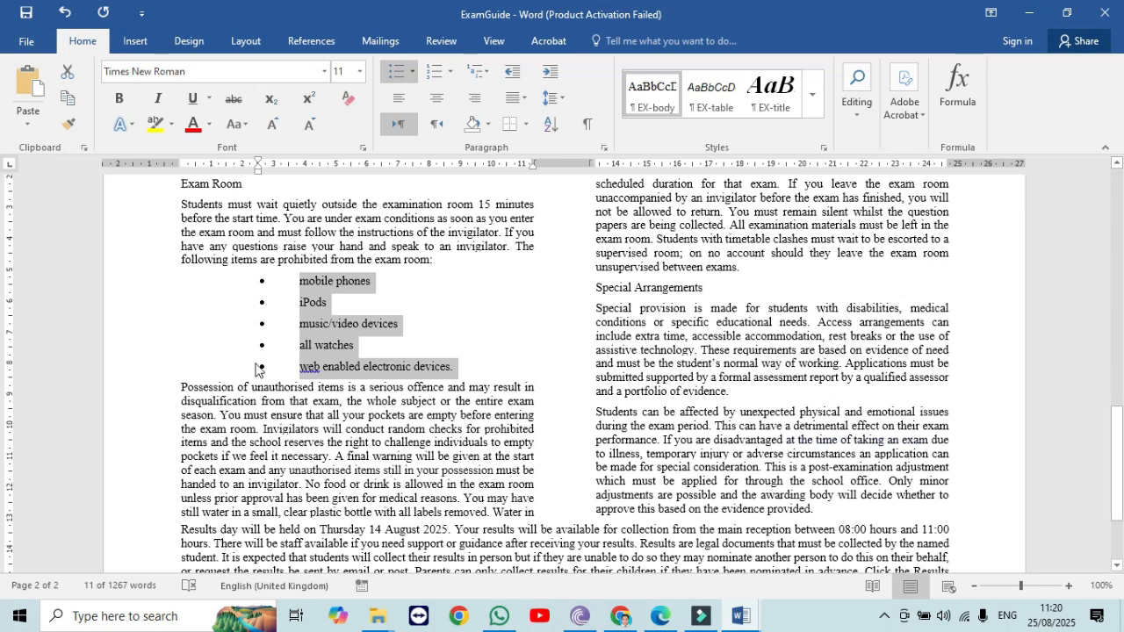
{"action": "left_click", "coordinate": [299, 282]}
{"action": "left_click_drag", "start_coordinate": [299, 281], "coordinate": [454, 370]}
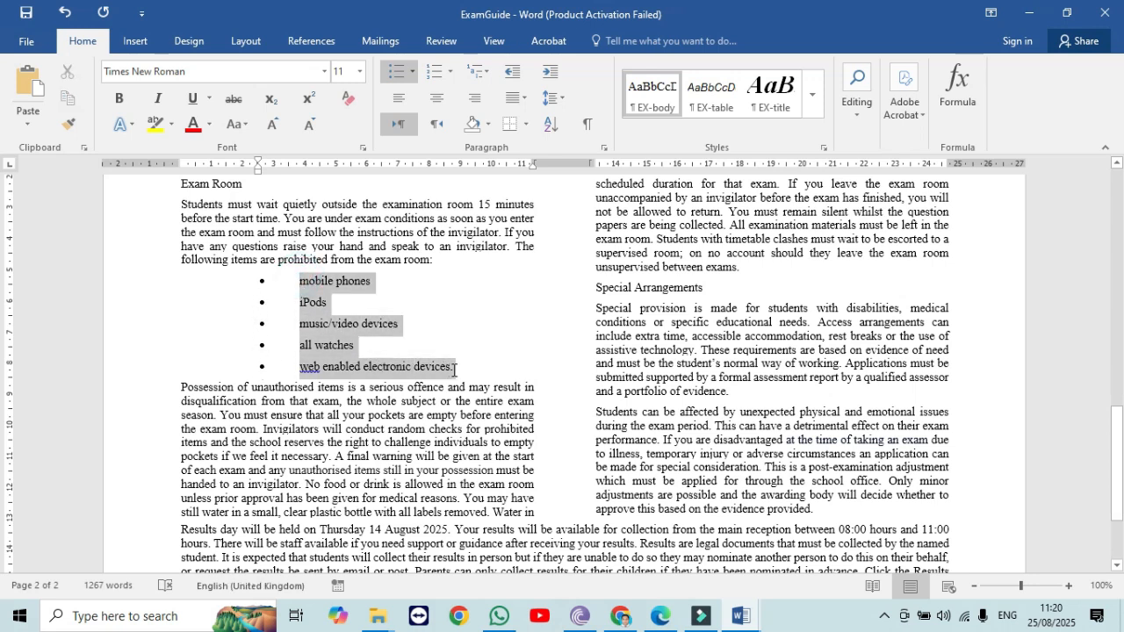
{"action": "left_click_drag", "start_coordinate": [299, 167], "coordinate": [276, 172]}
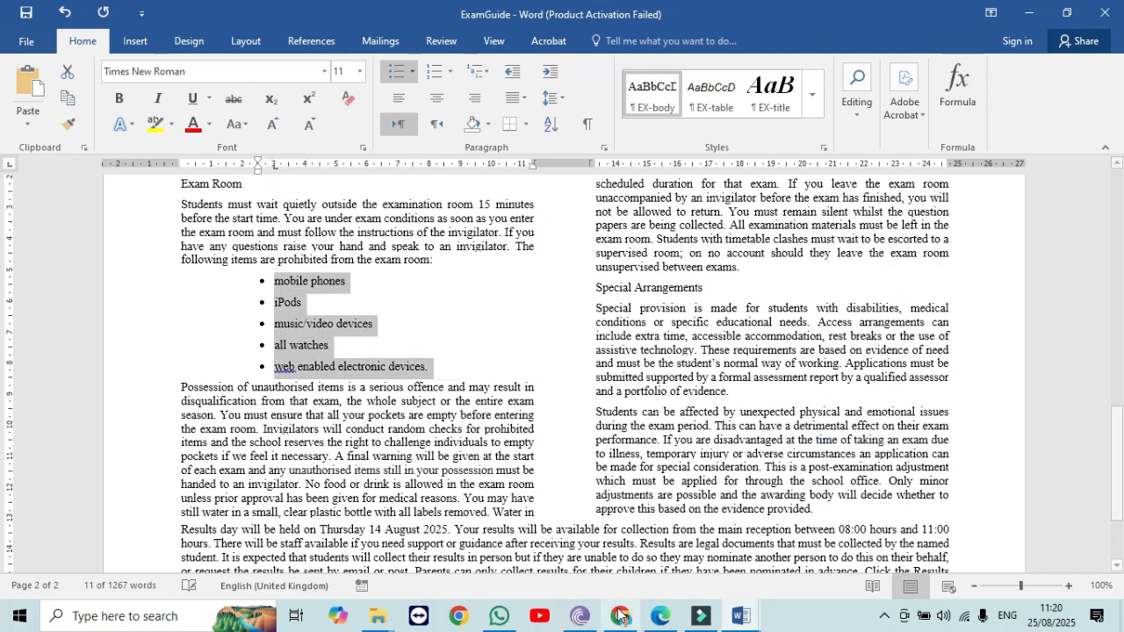
Recheck the list spacing requirements in the exam paper and set the spacing after each bulleted item to 0 pt.
{"action": "left_click", "coordinate": [678, 615]}
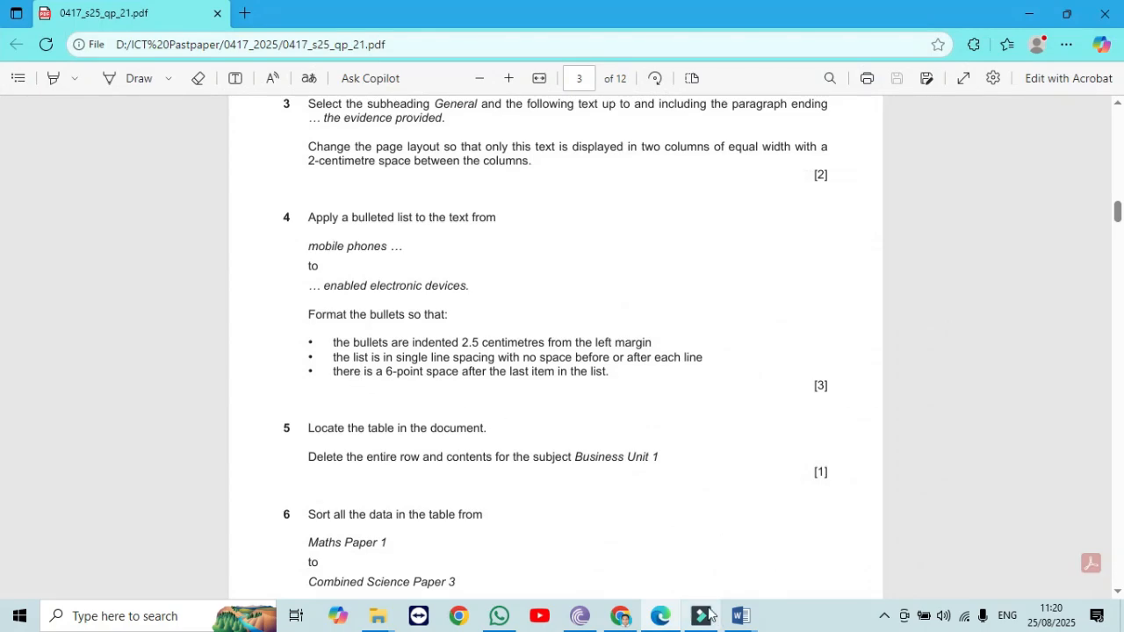
{"action": "left_click", "coordinate": [740, 615]}
{"action": "right_click", "coordinate": [301, 326]}
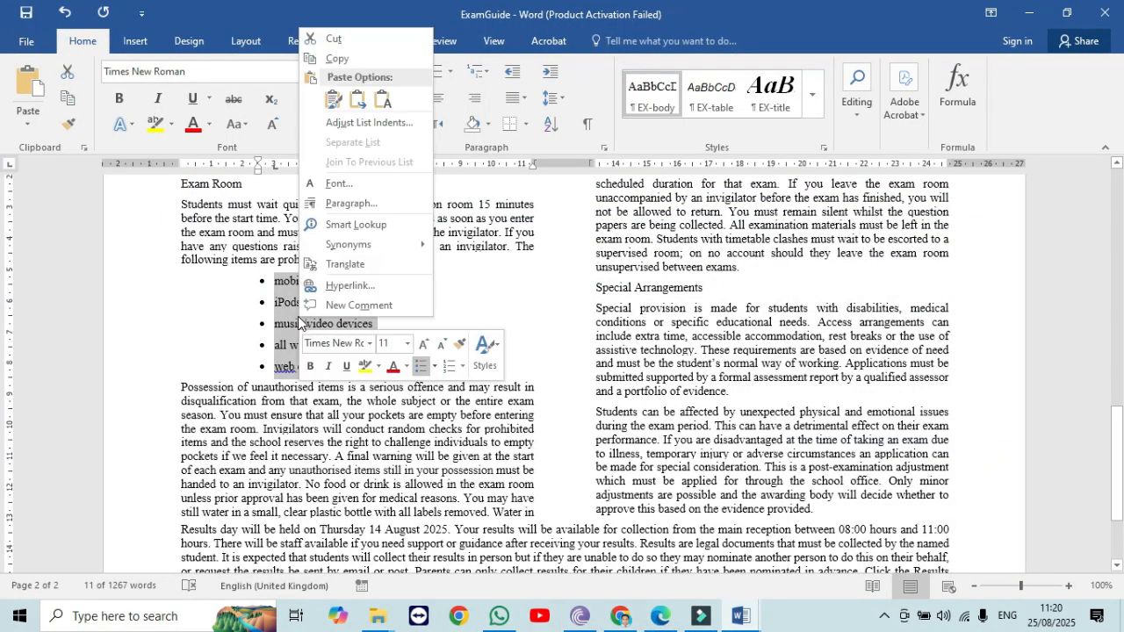
{"action": "left_click", "coordinate": [387, 208]}
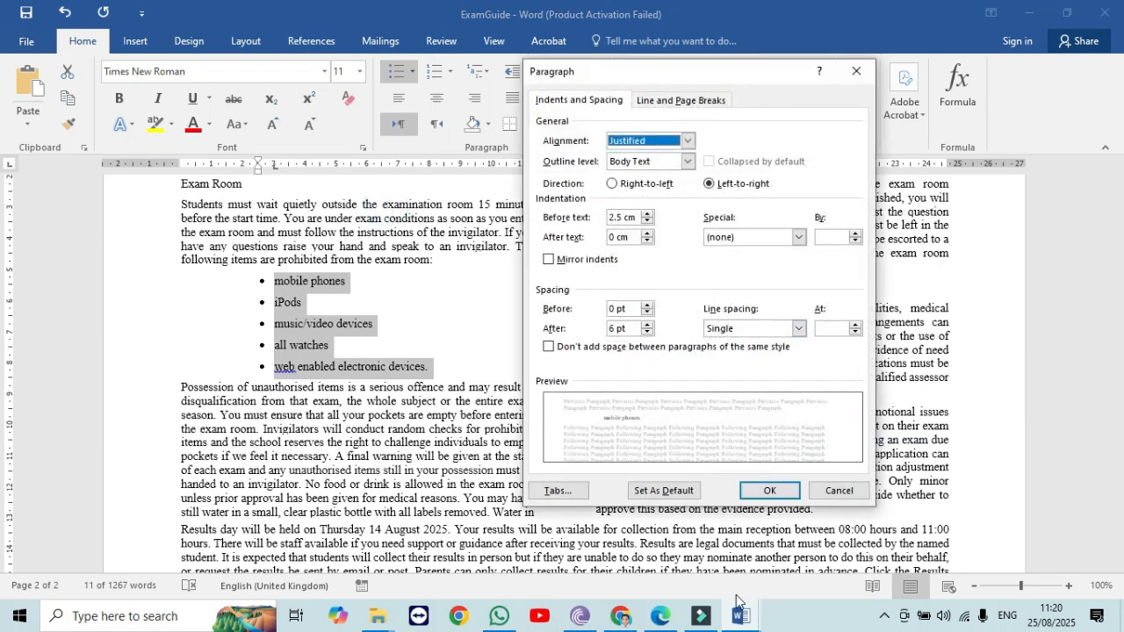
{"action": "left_click", "coordinate": [657, 619]}
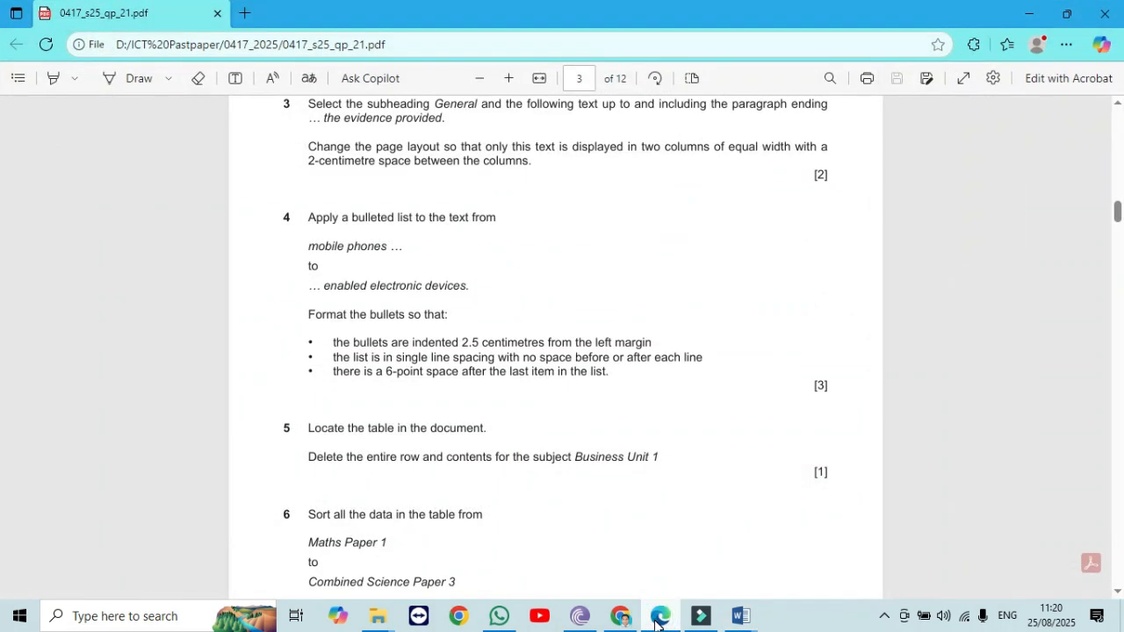
{"action": "left_click", "coordinate": [657, 620]}
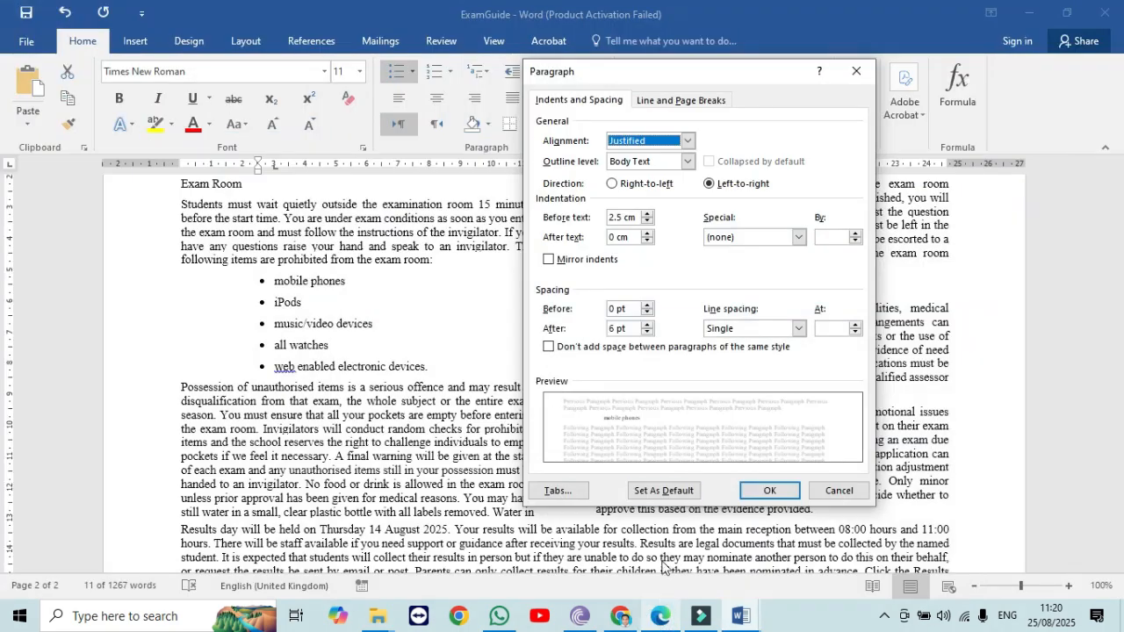
{"action": "left_click", "coordinate": [648, 333]}
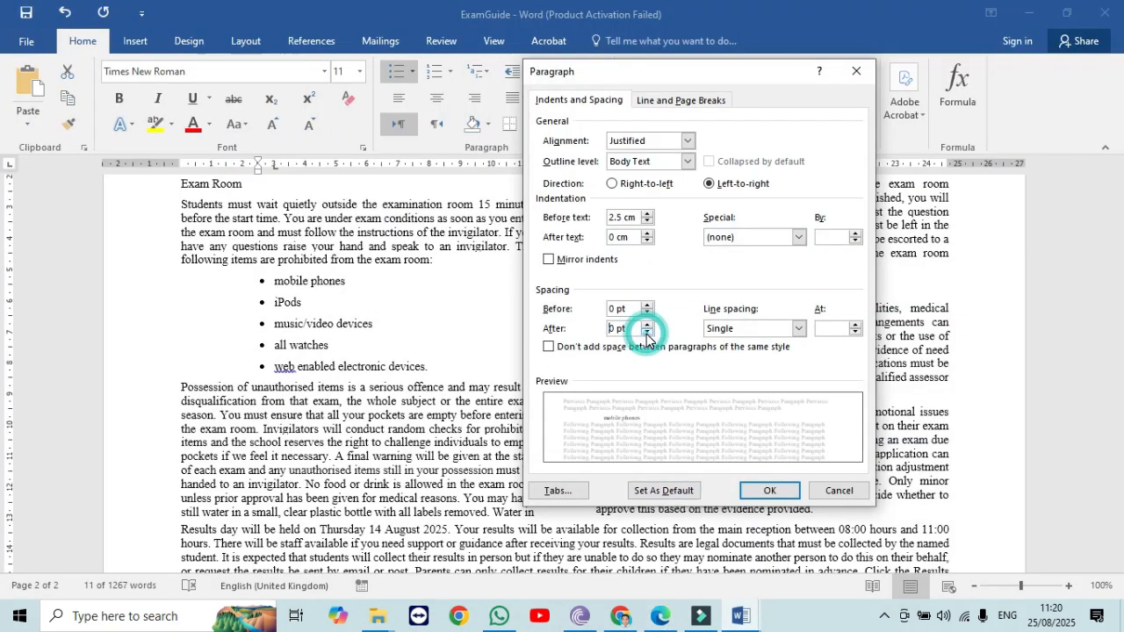
{"action": "left_click", "coordinate": [773, 492]}
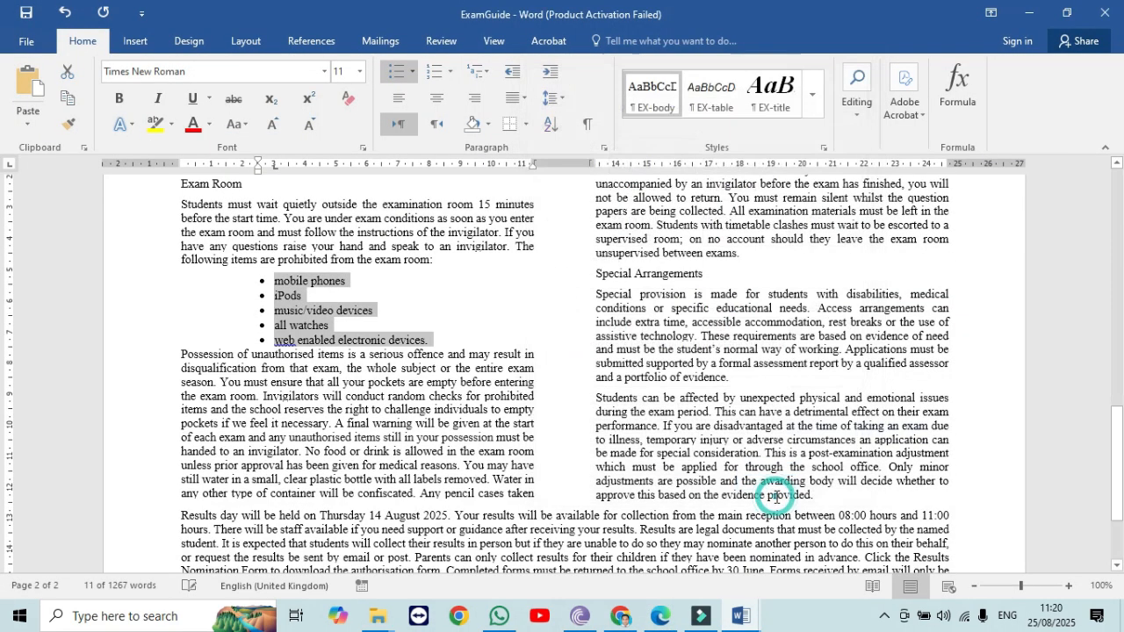
Set the spacing after the last bulleted item, "web enabled electronic devices.", to 6 pt.
{"action": "left_click", "coordinate": [434, 343]}
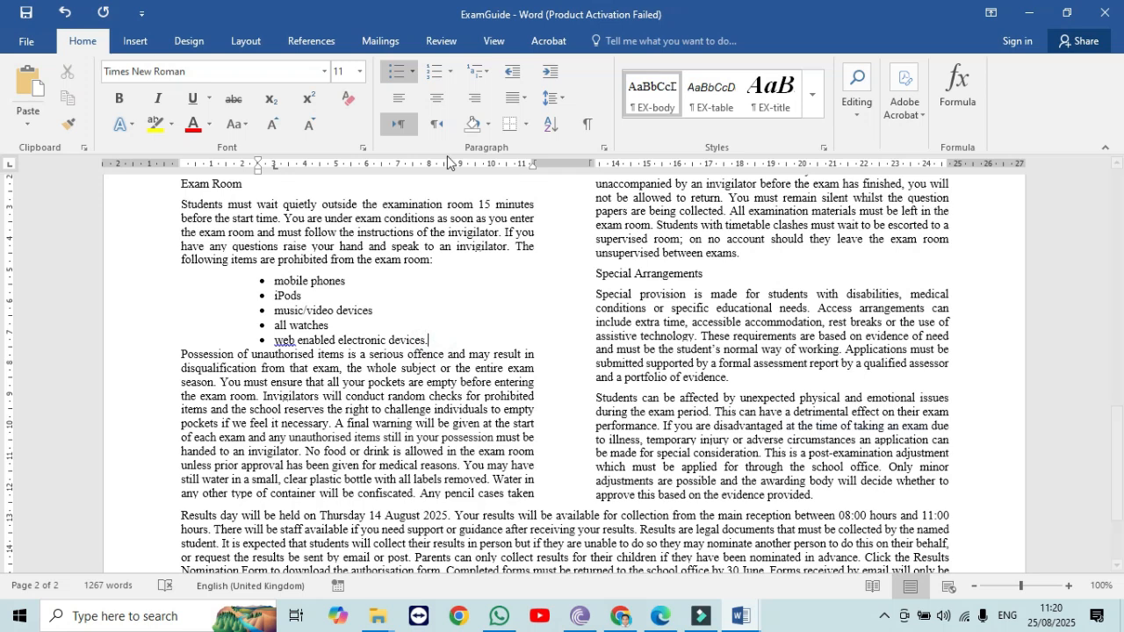
{"action": "right_click", "coordinate": [430, 341]}
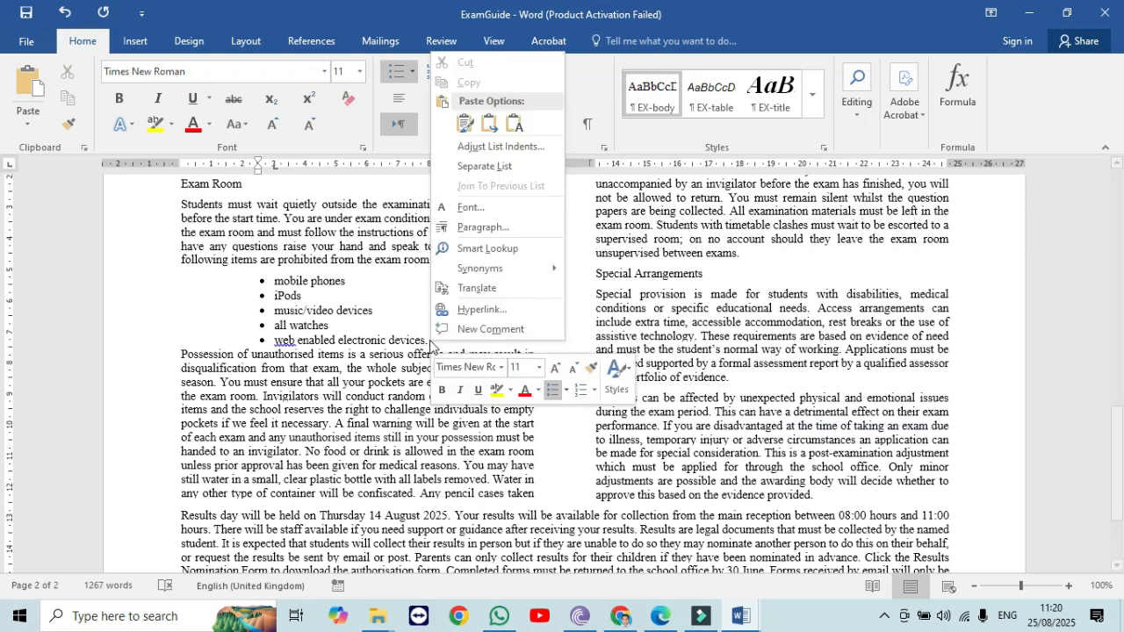
{"action": "left_click", "coordinate": [486, 230]}
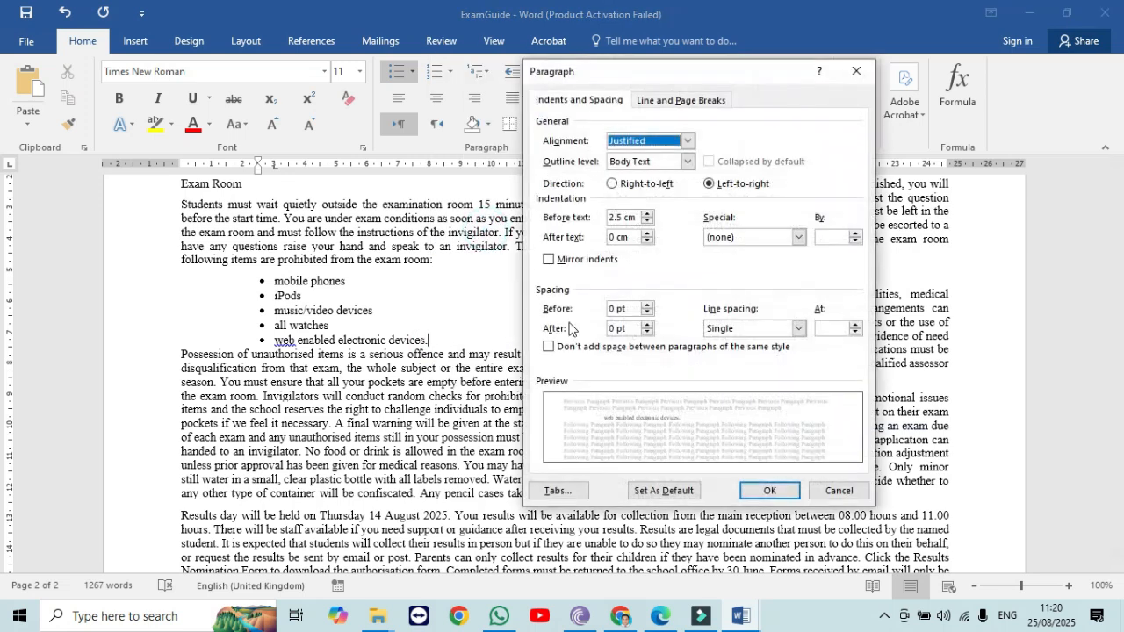
{"action": "left_click", "coordinate": [647, 331]}
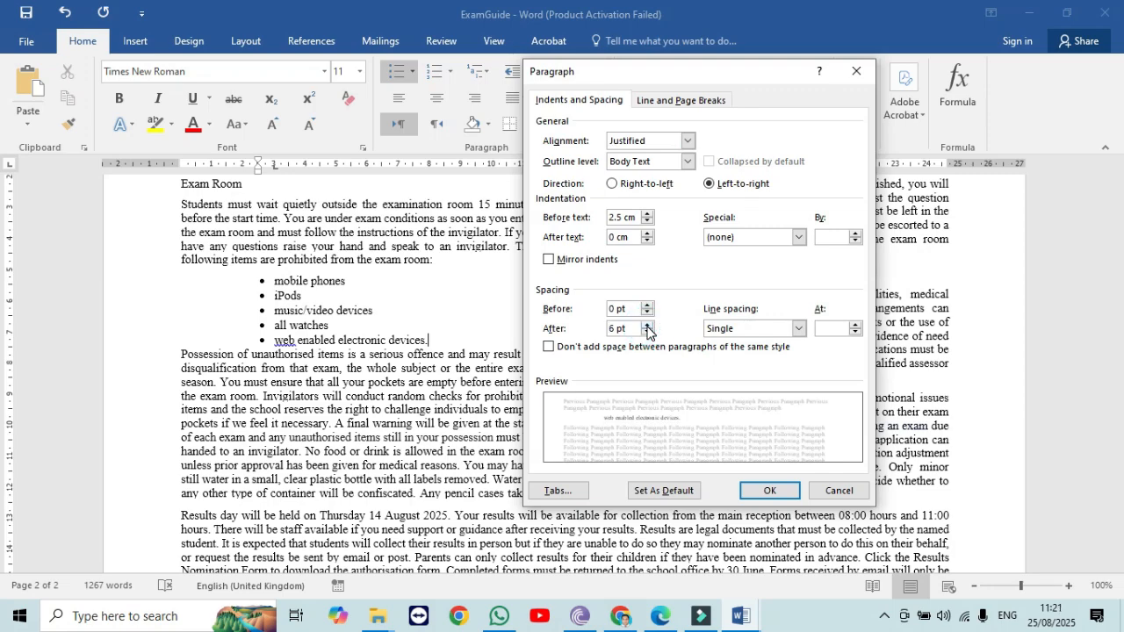
{"action": "left_click", "coordinate": [770, 492]}
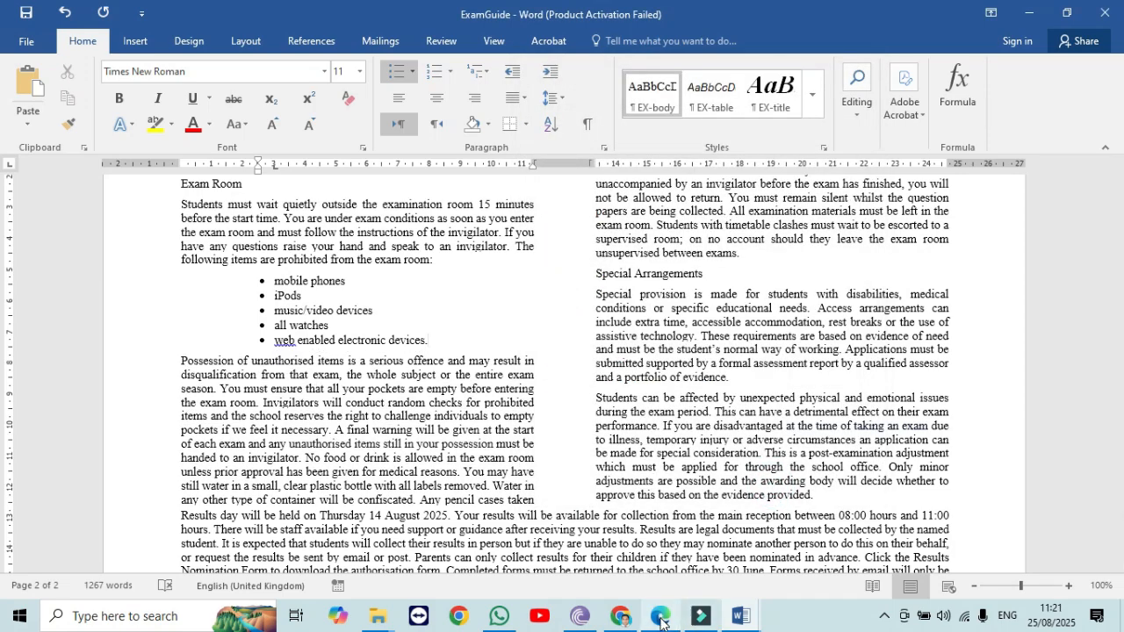
Read task 5 in the exam paper and locate the GCSE Core Subject Exam Dates table in ExamGuide.
{"action": "left_click", "coordinate": [662, 562]}
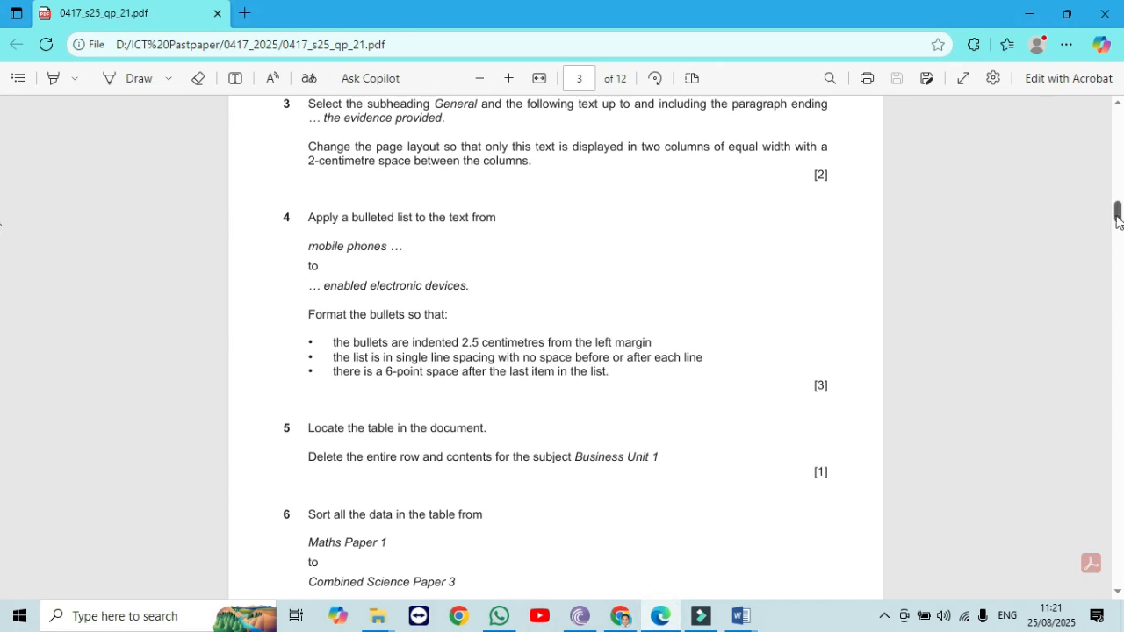
{"action": "scroll", "coordinate": [1115, 215], "scroll_direction": "down", "scroll_amount": 3}
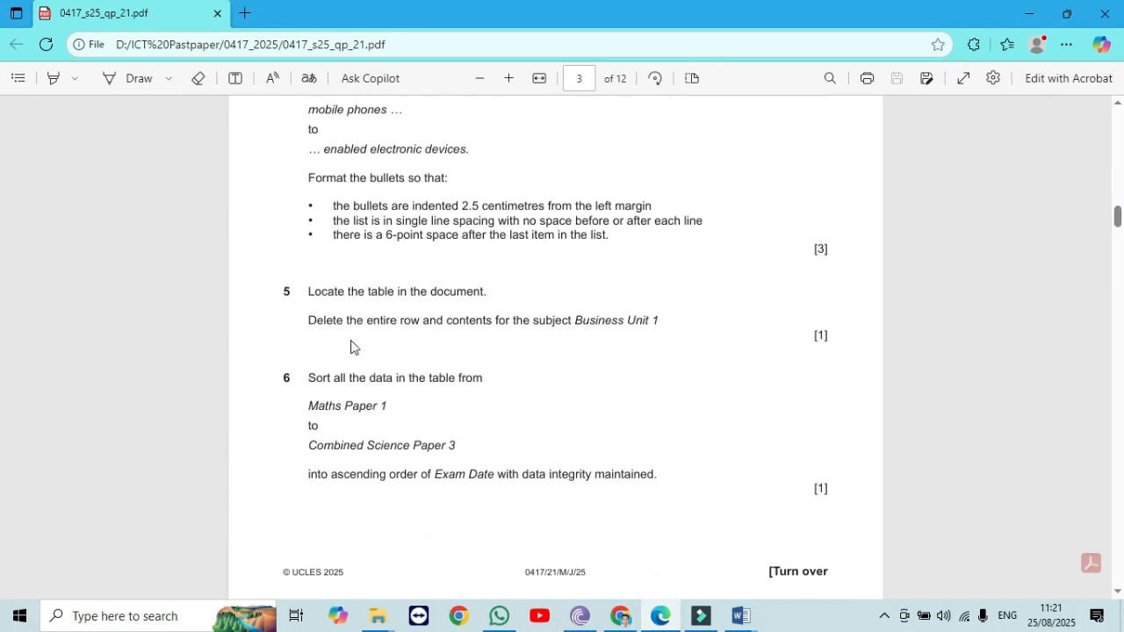
{"action": "left_click_drag", "start_coordinate": [308, 321], "coordinate": [659, 320]}
{"action": "mouse_move", "coordinate": [742, 615]}
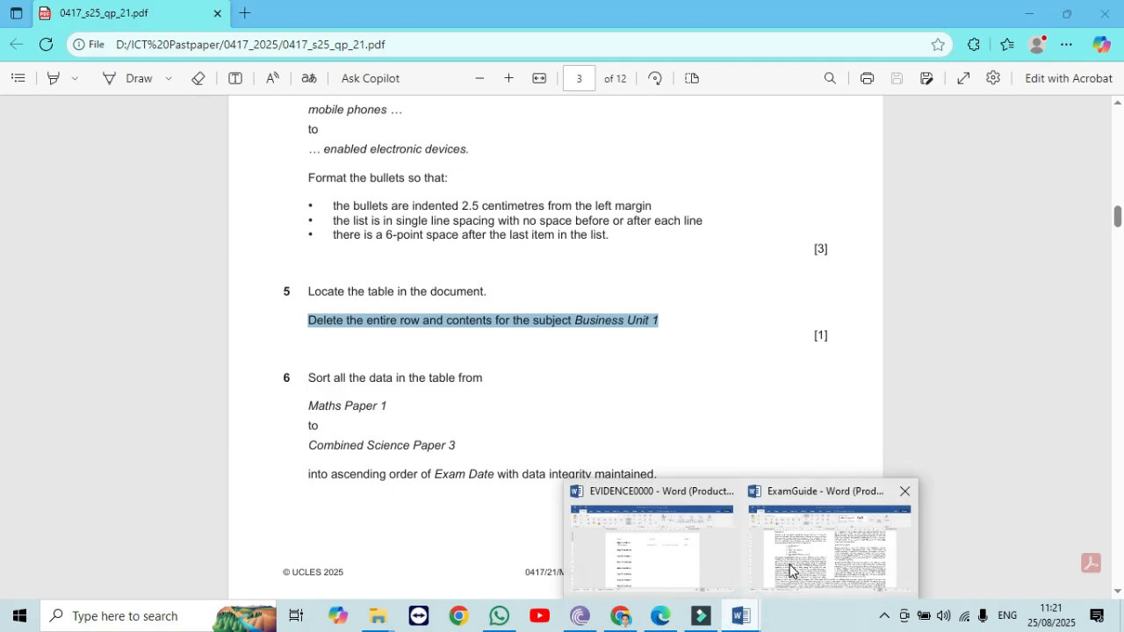
{"action": "left_click", "coordinate": [790, 570]}
{"action": "left_click_drag", "start_coordinate": [1115, 446], "coordinate": [1101, 264]}
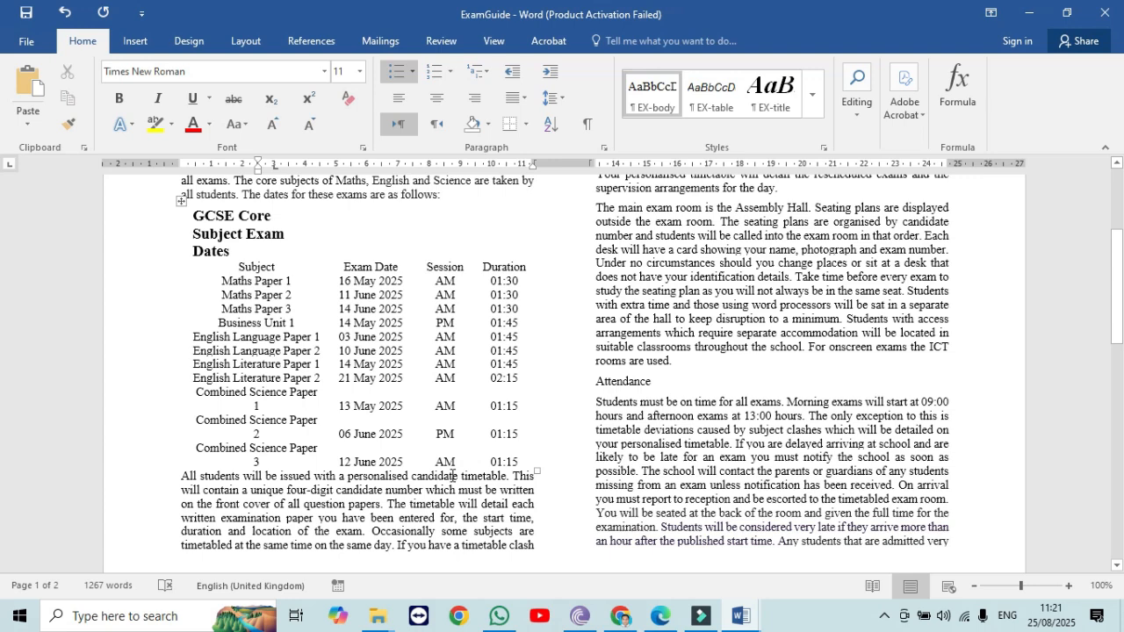
Insert a blank row beneath the table's Subject heading row and apply all borders to the whole table.
{"action": "left_click", "coordinate": [163, 328]}
{"action": "left_click", "coordinate": [258, 351]}
{"action": "left_click", "coordinate": [179, 274]}
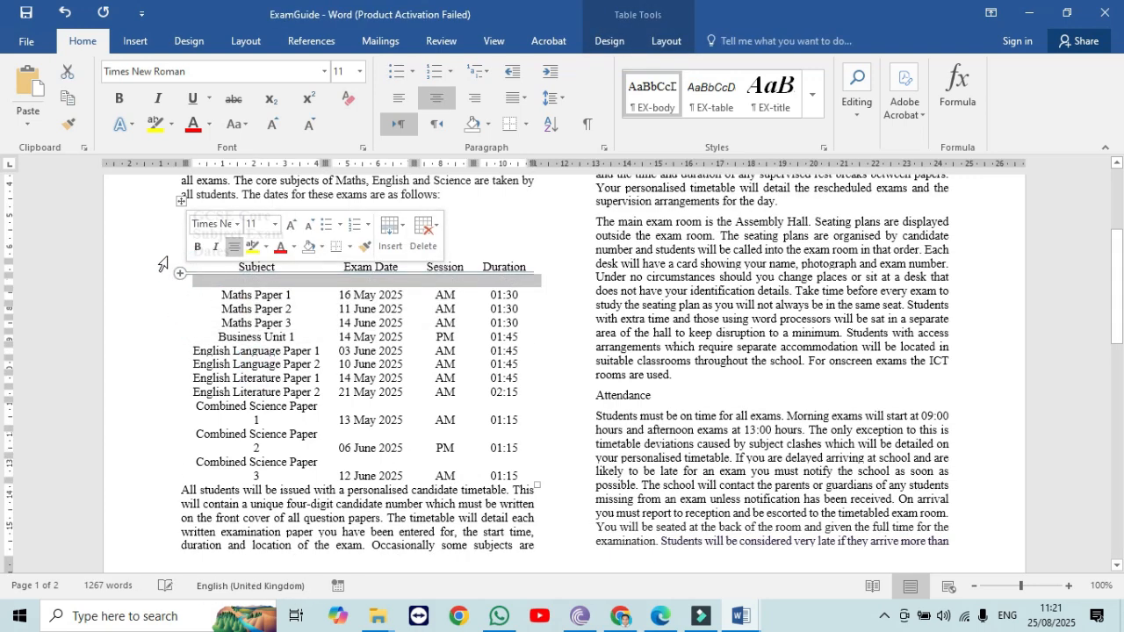
{"action": "left_click", "coordinate": [181, 201]}
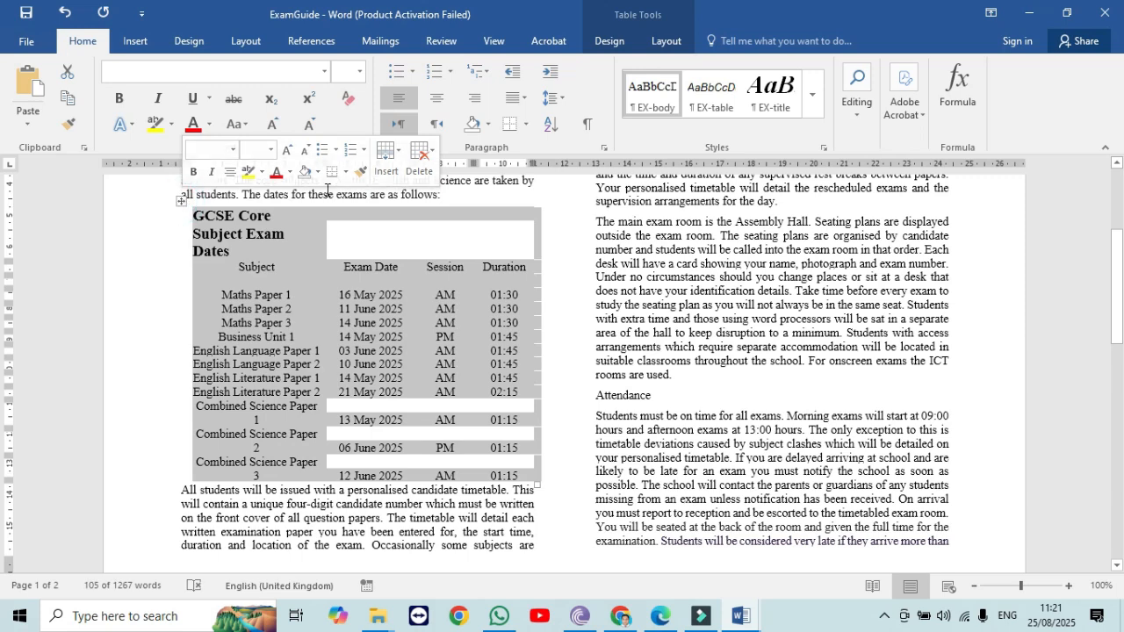
{"action": "left_click", "coordinate": [525, 124]}
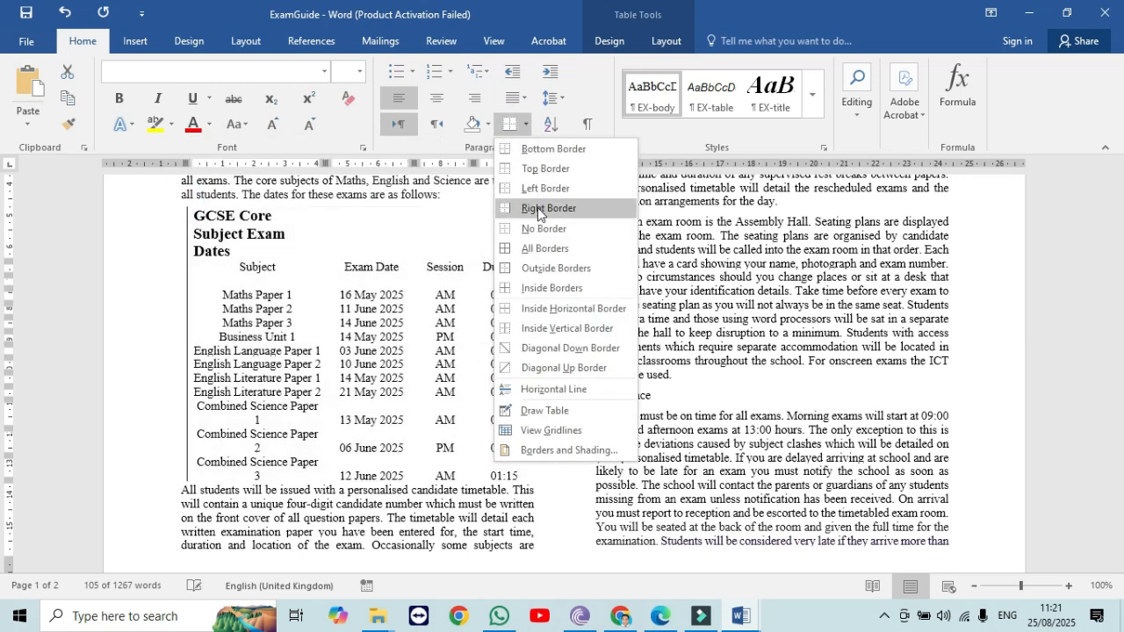
{"action": "left_click", "coordinate": [597, 248]}
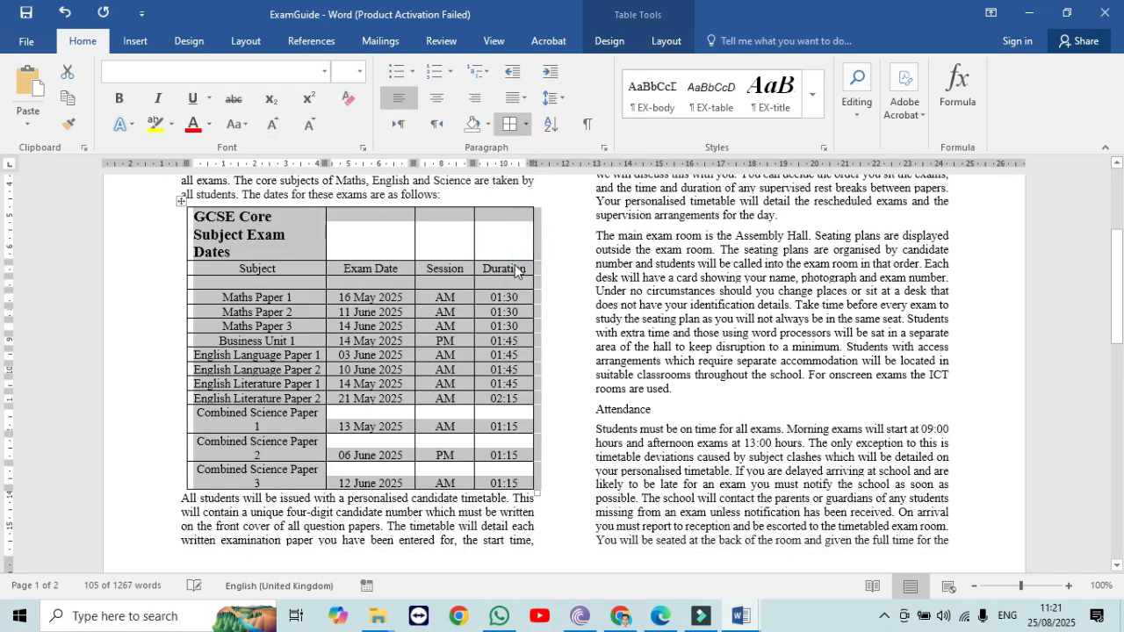
{"action": "left_click", "coordinate": [264, 427]}
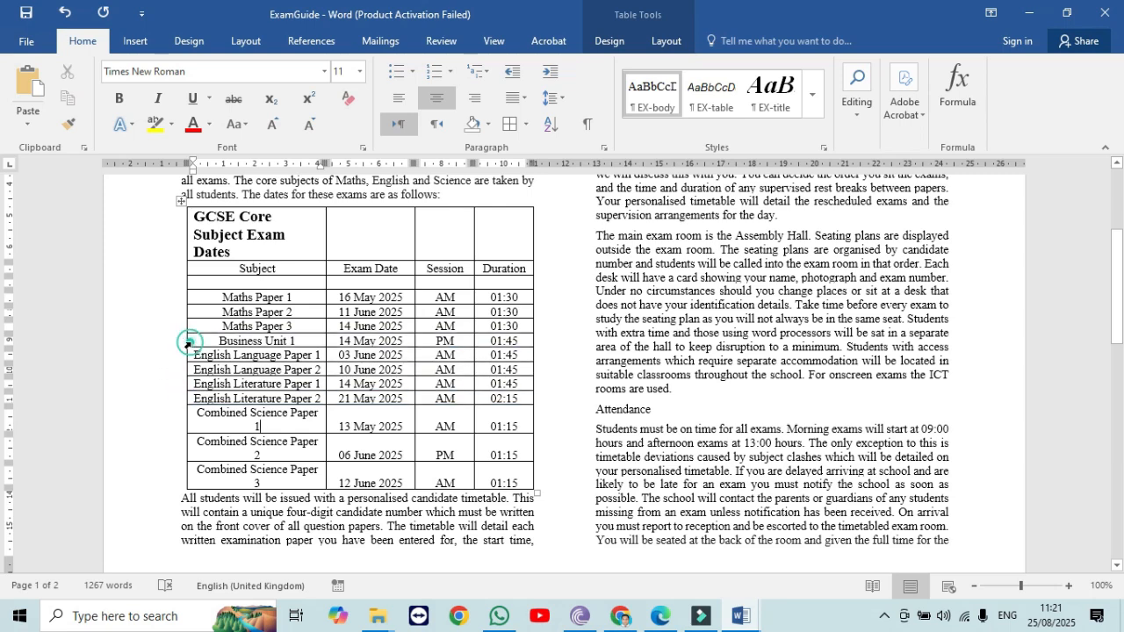
{"action": "left_click", "coordinate": [186, 347]}
{"action": "left_click", "coordinate": [180, 344]}
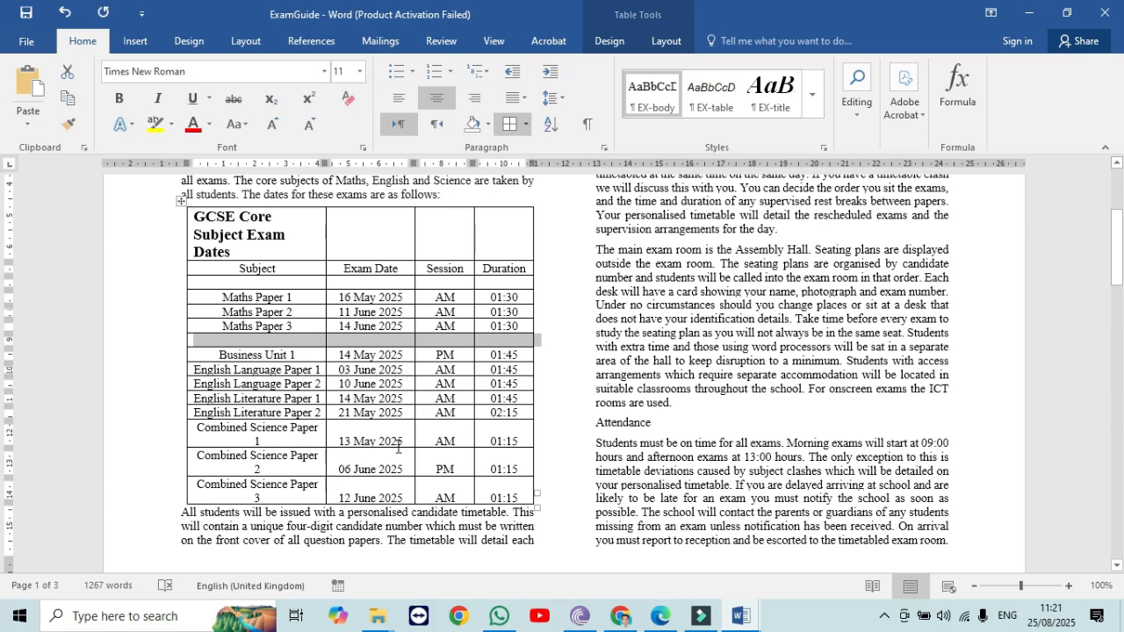
{"action": "key", "text": "ctrl+z"}
Delete the entire Business Unit 1 row from the exam dates table.
{"action": "left_click", "coordinate": [157, 347]}
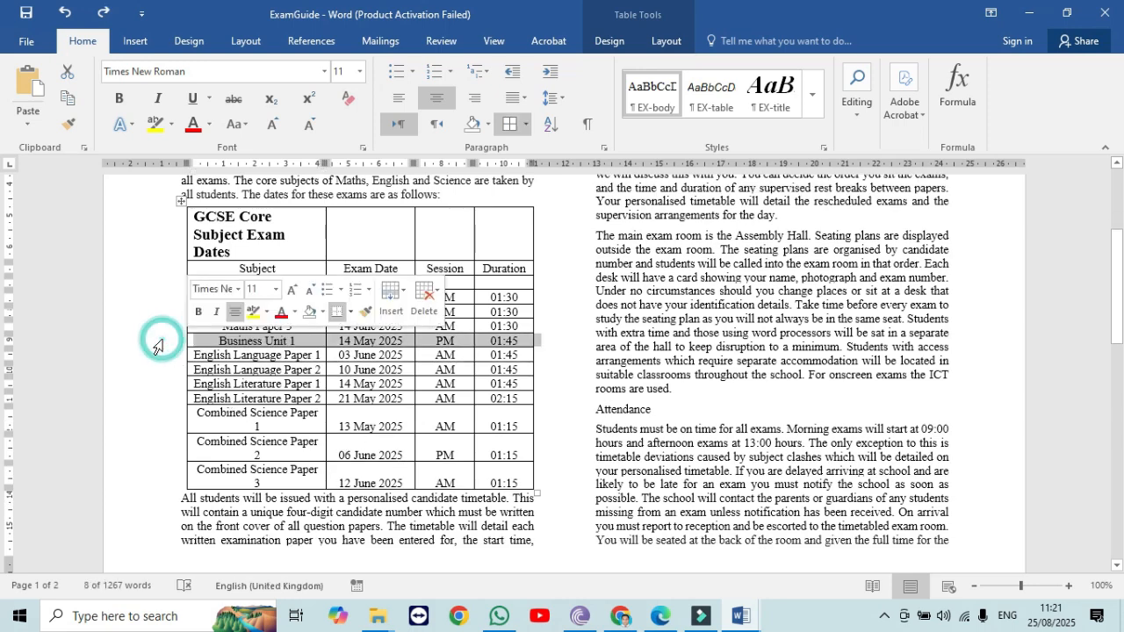
{"action": "left_click", "coordinate": [437, 294]}
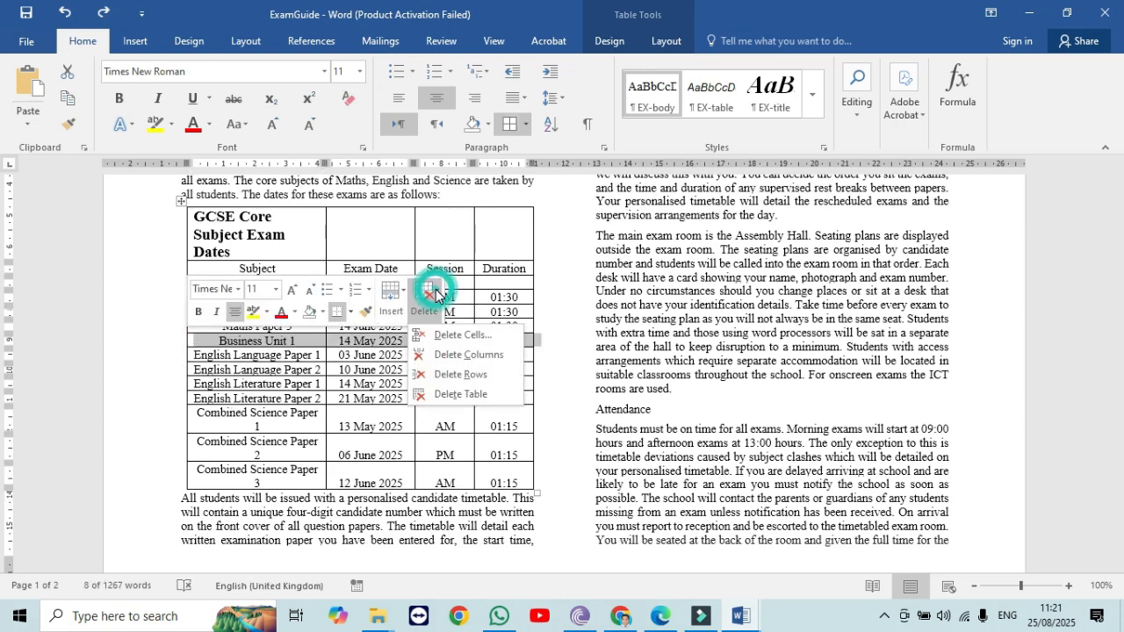
{"action": "left_click", "coordinate": [458, 372]}
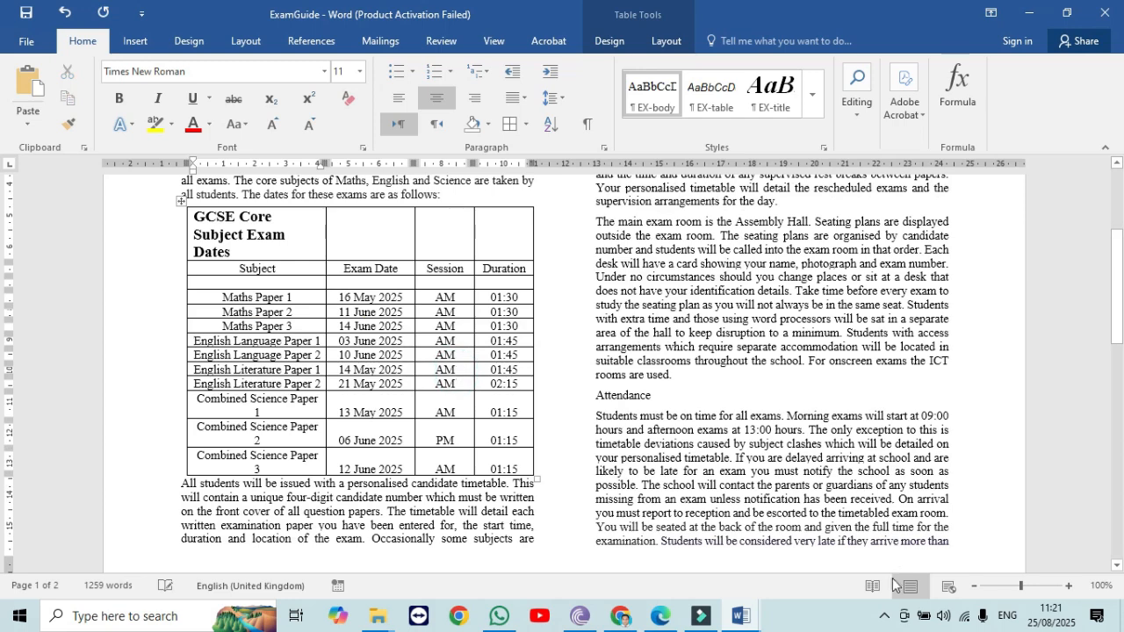
Read task 6 in the exam paper and sort the table's subject rows by exam date in ascending order.
{"action": "left_click", "coordinate": [661, 617]}
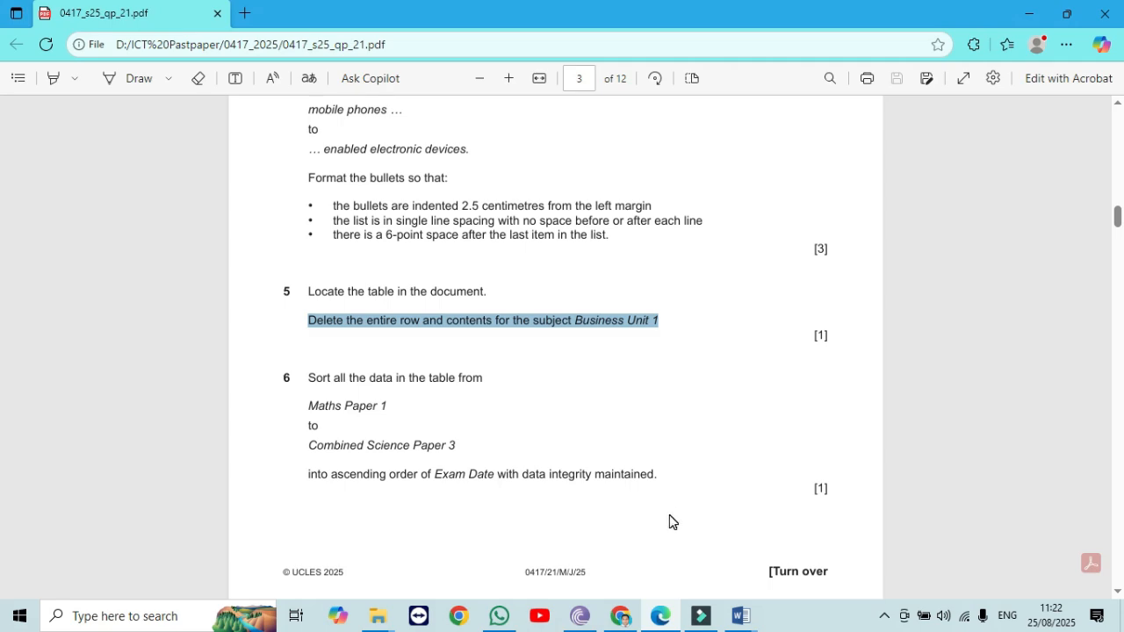
{"action": "key", "text": "alt+Tab"}
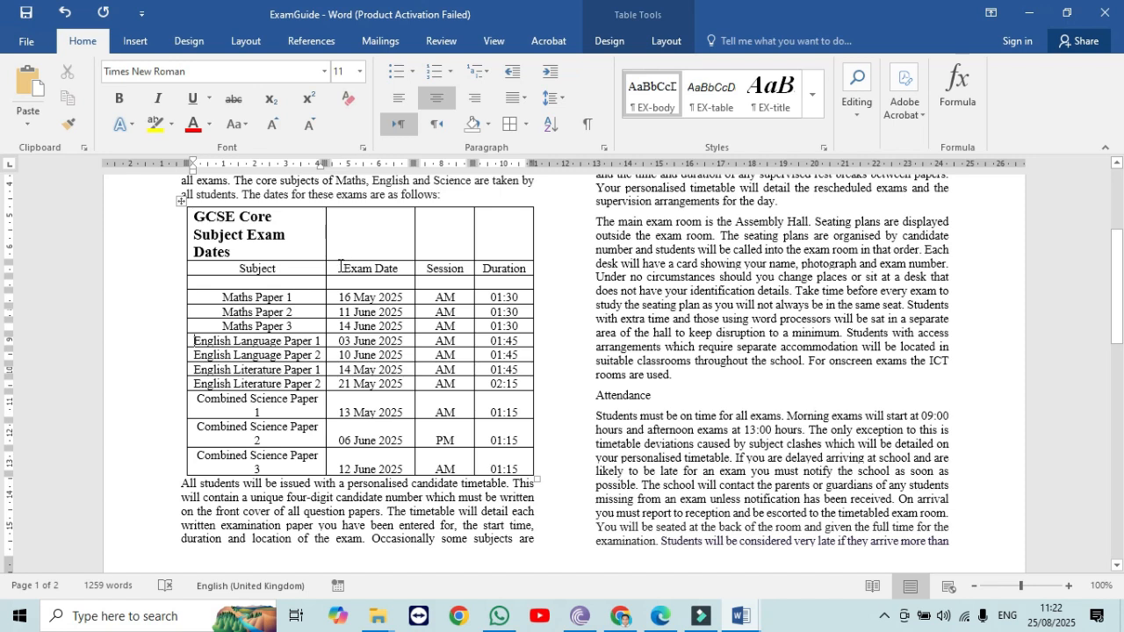
{"action": "mouse_move", "coordinate": [342, 269]}
{"action": "left_mouse_down"}
{"action": "mouse_move", "coordinate": [397, 279]}
{"action": "mouse_move", "coordinate": [391, 413]}
{"action": "left_mouse_up"}
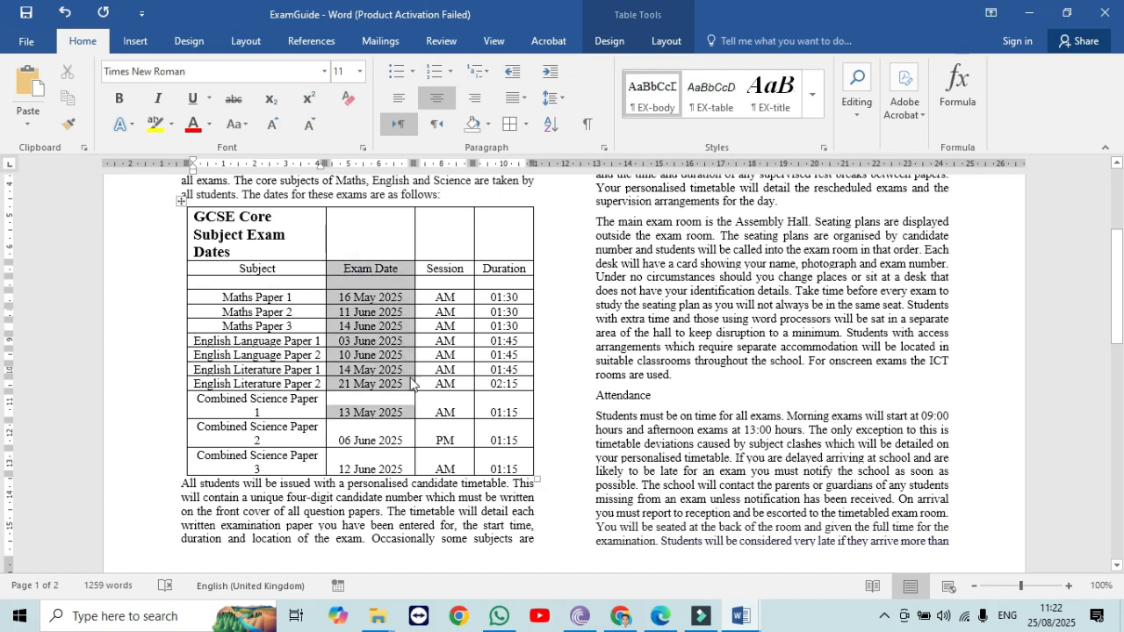
{"action": "left_click", "coordinate": [367, 325]}
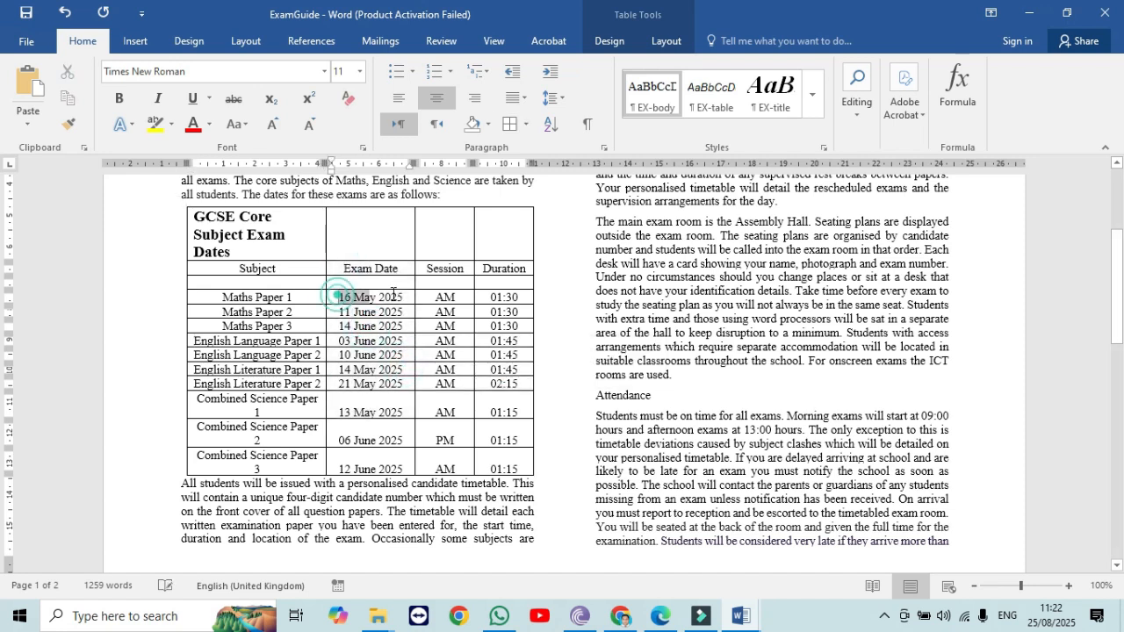
{"action": "left_click_drag", "start_coordinate": [336, 297], "coordinate": [412, 469]}
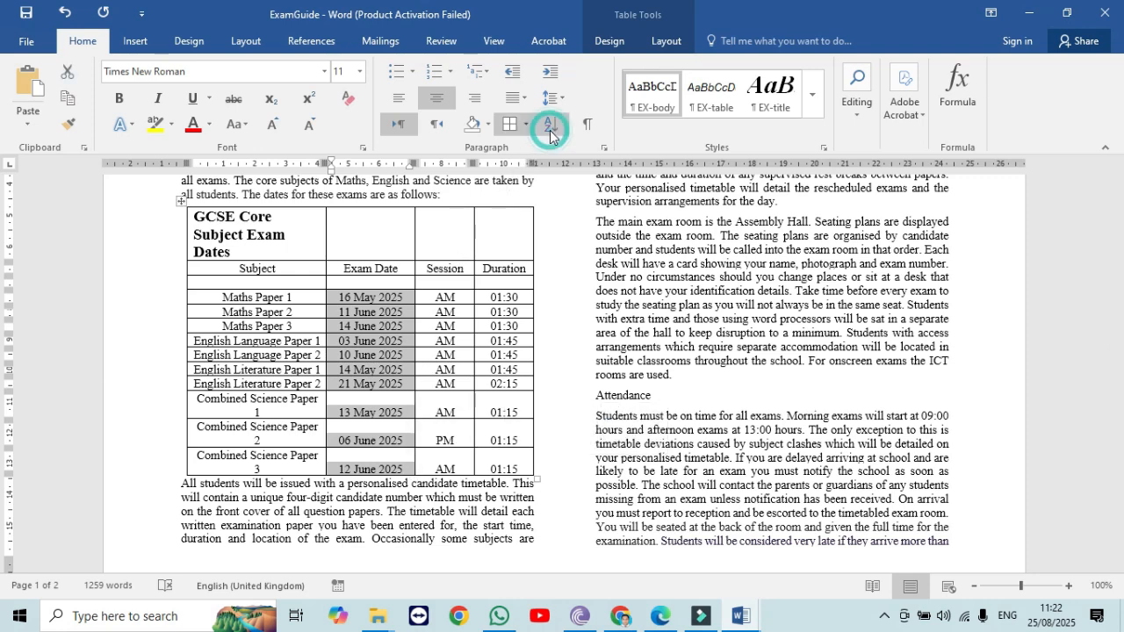
{"action": "left_click", "coordinate": [551, 125]}
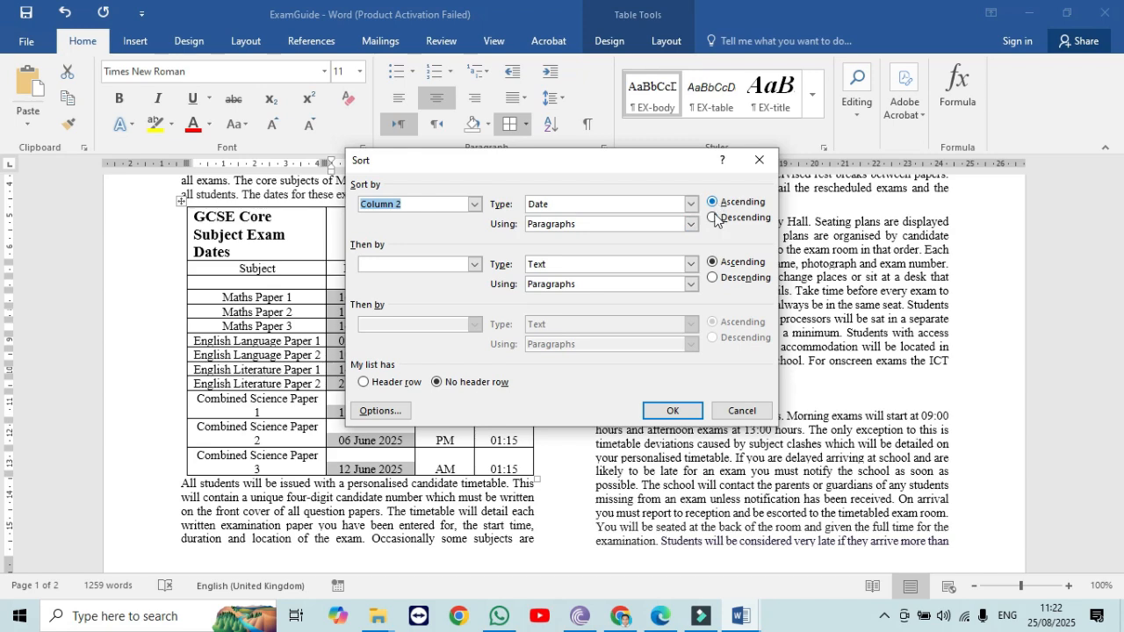
{"action": "left_click", "coordinate": [683, 410]}
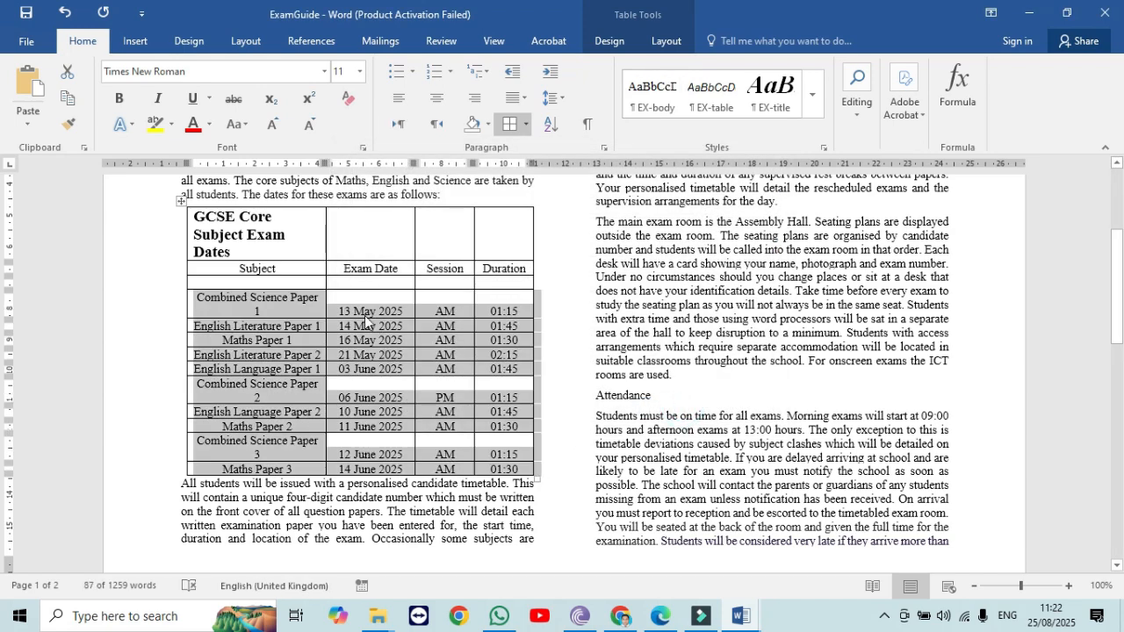
Compare the sorted table with task 6 in the exam paper and read task 7's gridline and border requirements.
{"action": "key", "text": "alt+Tab"}
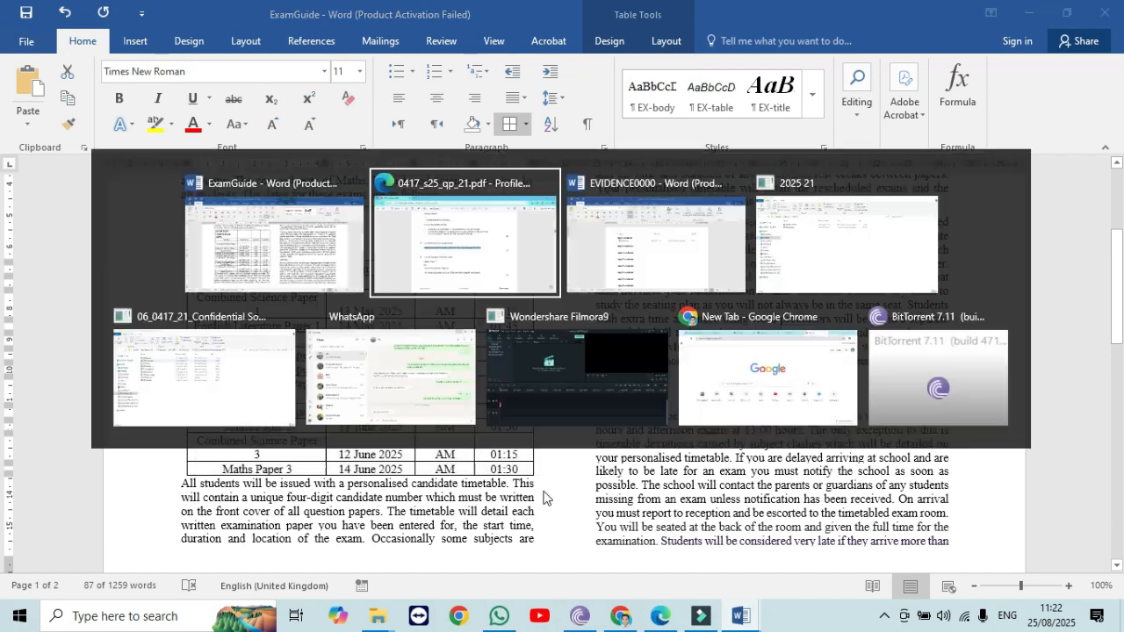
{"action": "key", "text": "alt+Tab"}
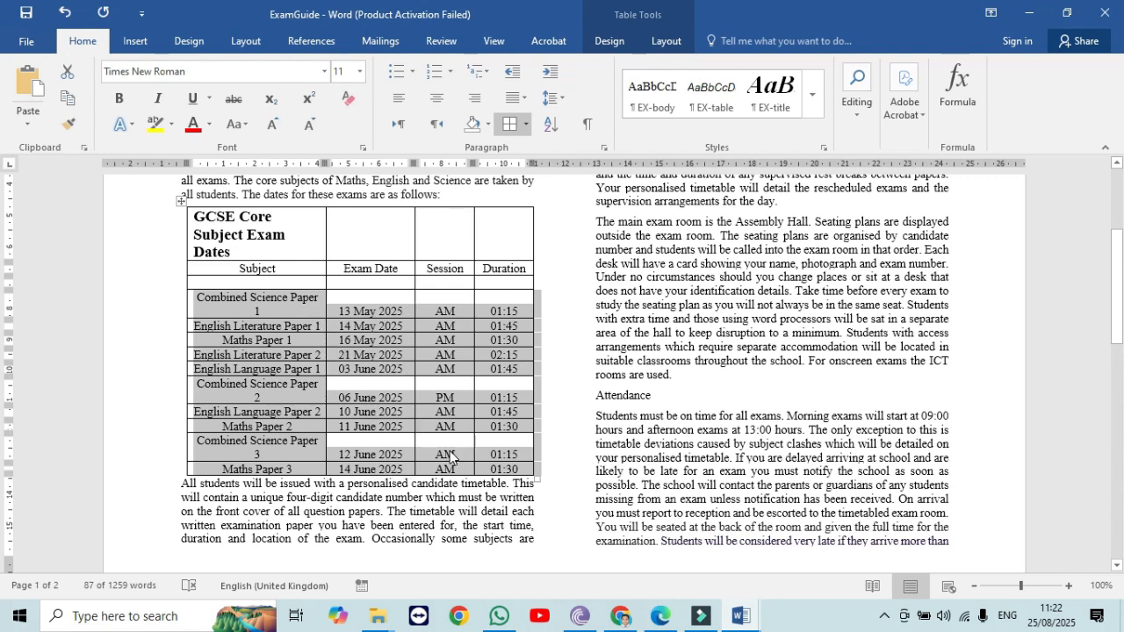
{"action": "key", "text": "alt+Tab"}
{"action": "key", "text": "alt+Tab"}
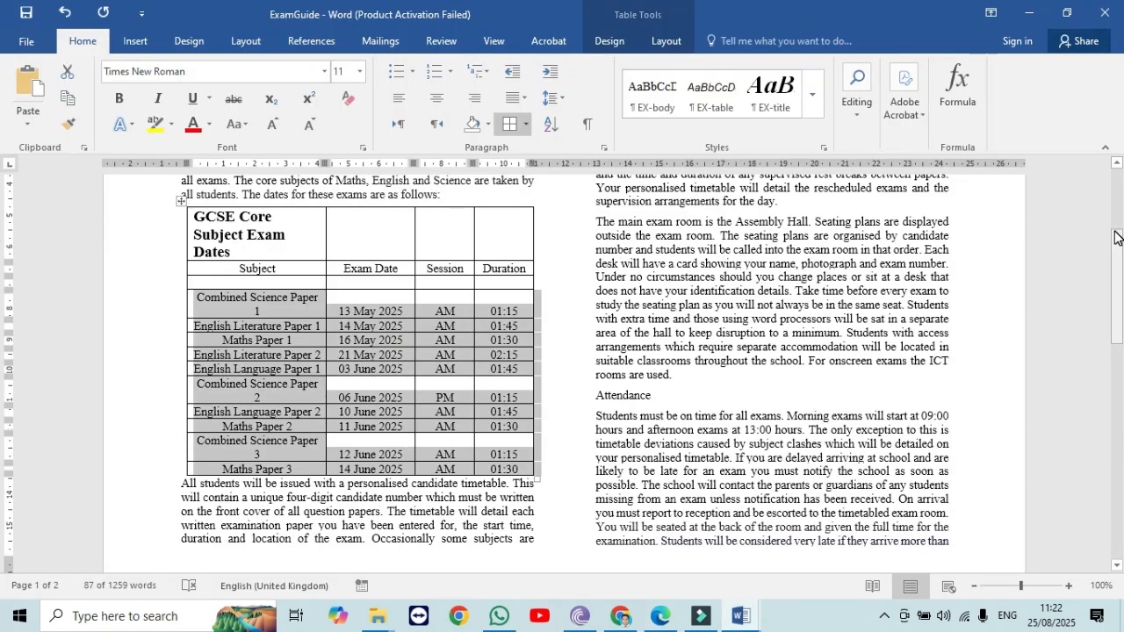
{"action": "key", "text": "alt+Tab"}
{"action": "left_click_drag", "start_coordinate": [1118, 224], "coordinate": [1118, 237]}
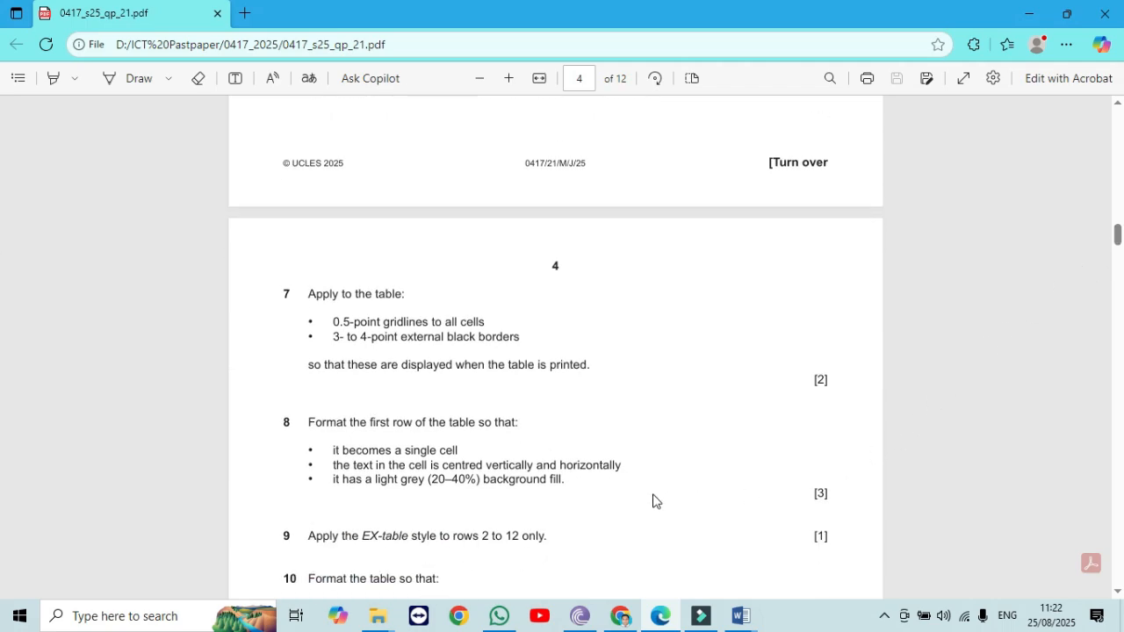
{"action": "key", "text": "alt+Tab"}
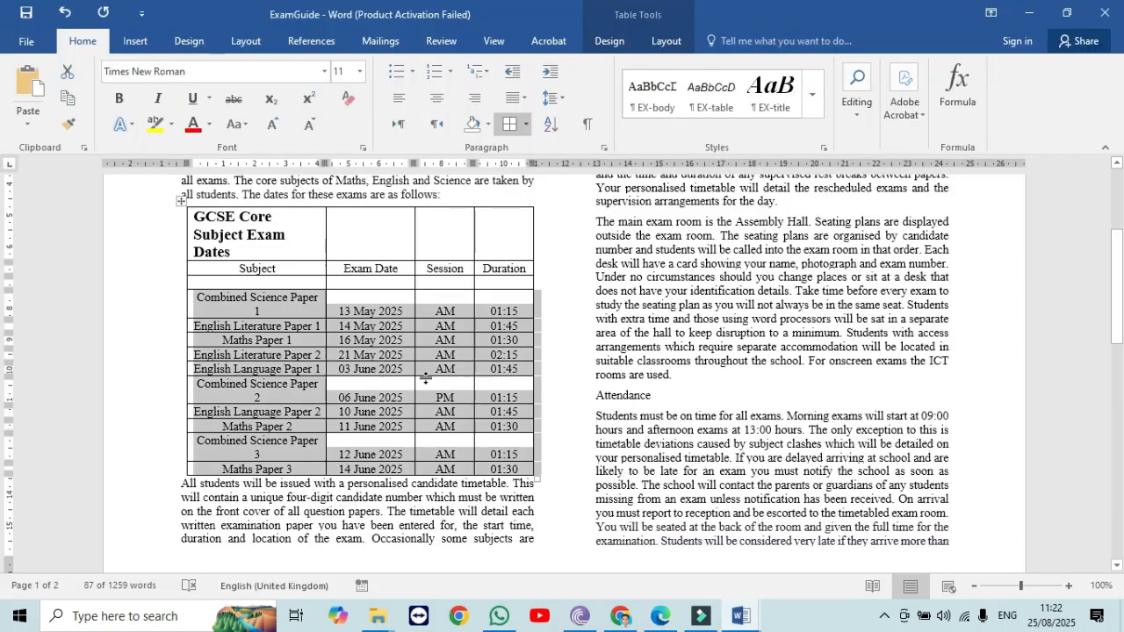
Open the border settings for the whole exam dates table and compare the All, Box and Grid presets with task 7's requirements.
{"action": "left_click", "coordinate": [183, 203]}
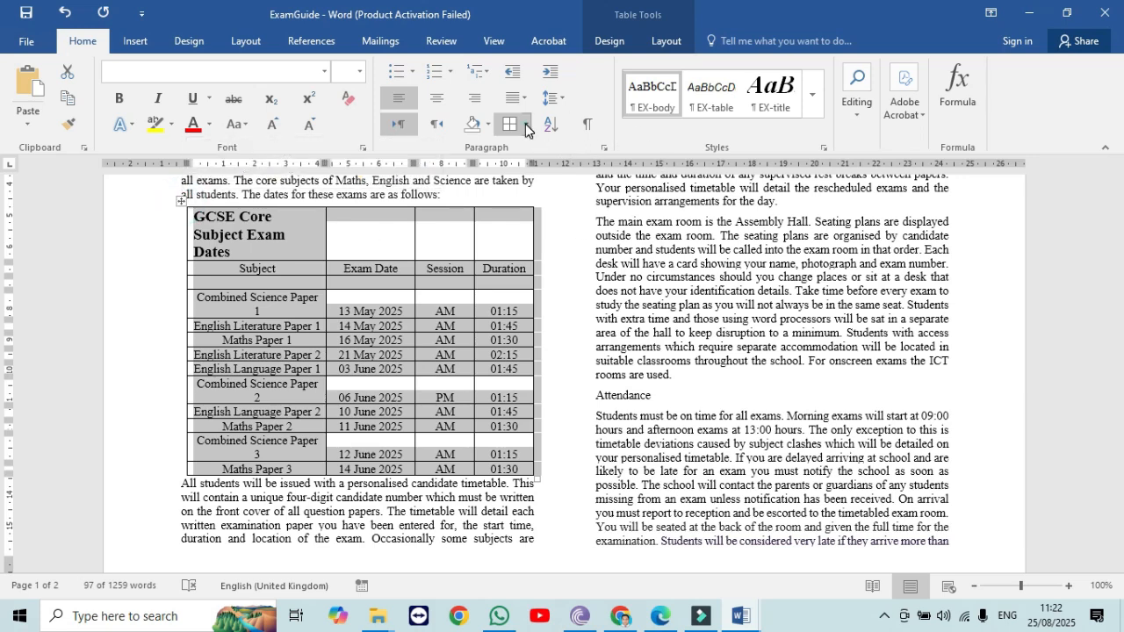
{"action": "left_click", "coordinate": [525, 124]}
{"action": "left_click", "coordinate": [551, 450]}
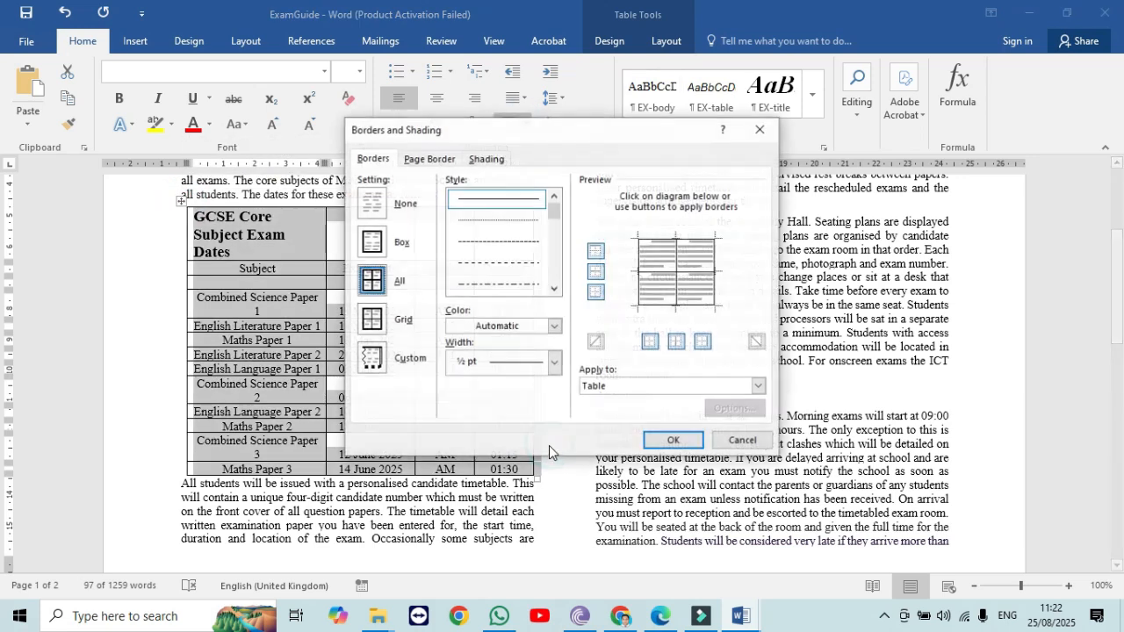
{"action": "key", "text": "alt+Tab"}
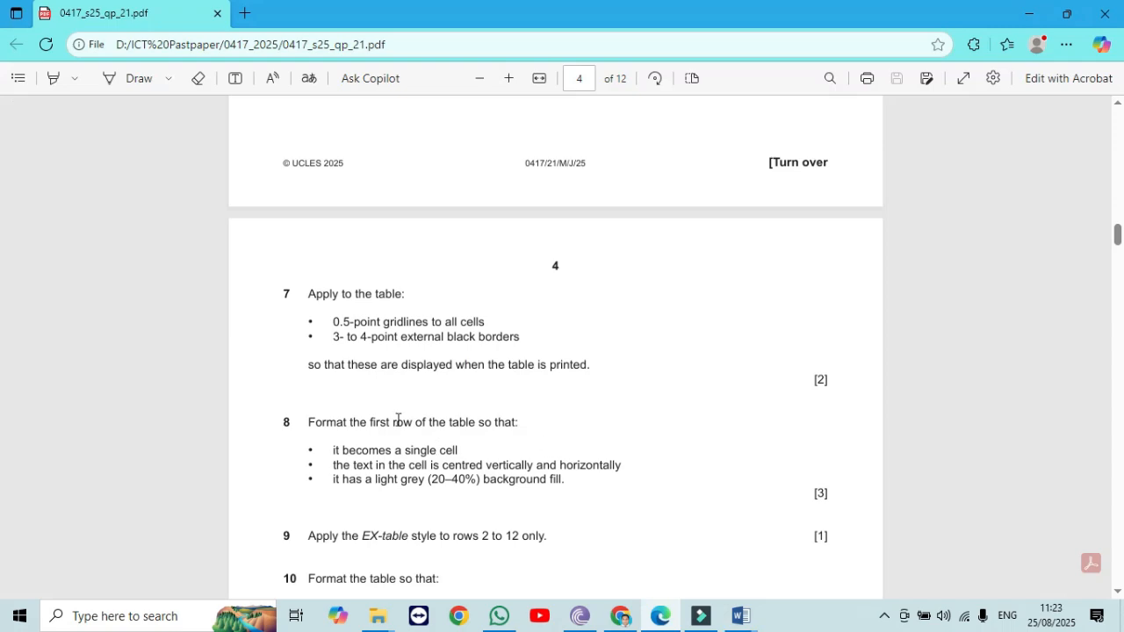
{"action": "key", "text": "alt+Tab"}
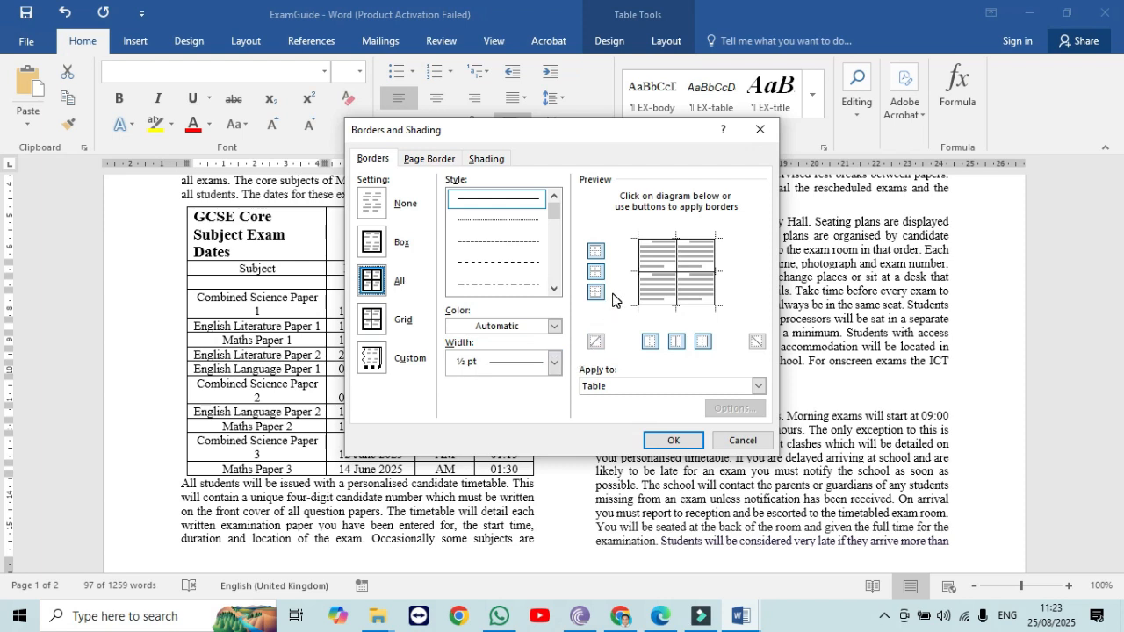
{"action": "left_click", "coordinate": [376, 285]}
{"action": "key", "text": "alt+Tab"}
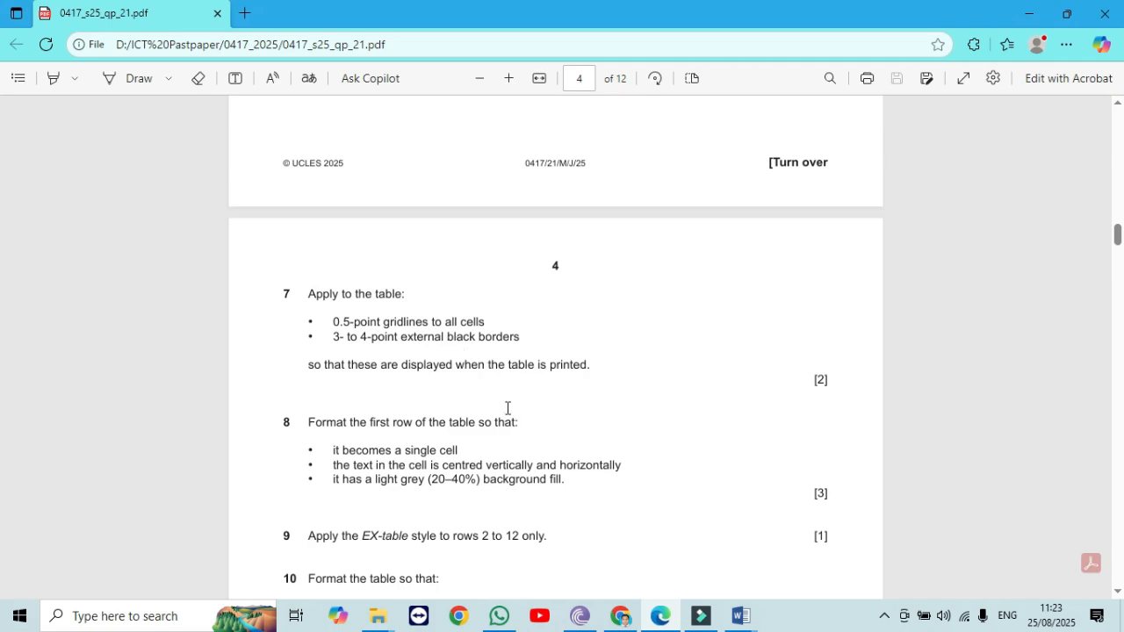
{"action": "key", "text": "alt+Tab"}
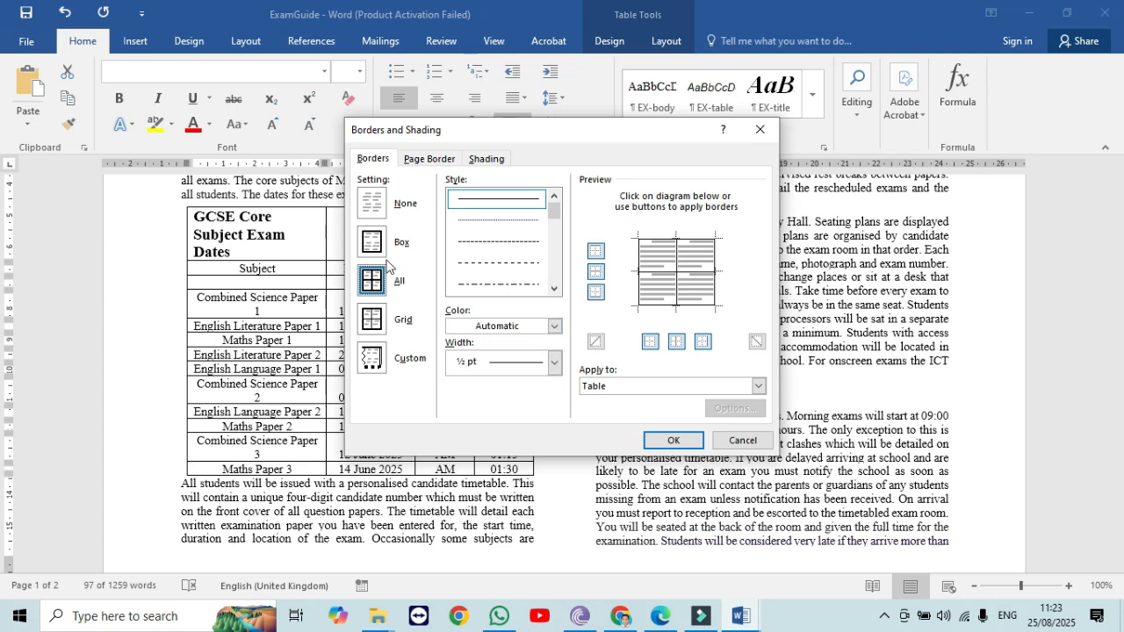
{"action": "left_click", "coordinate": [372, 245]}
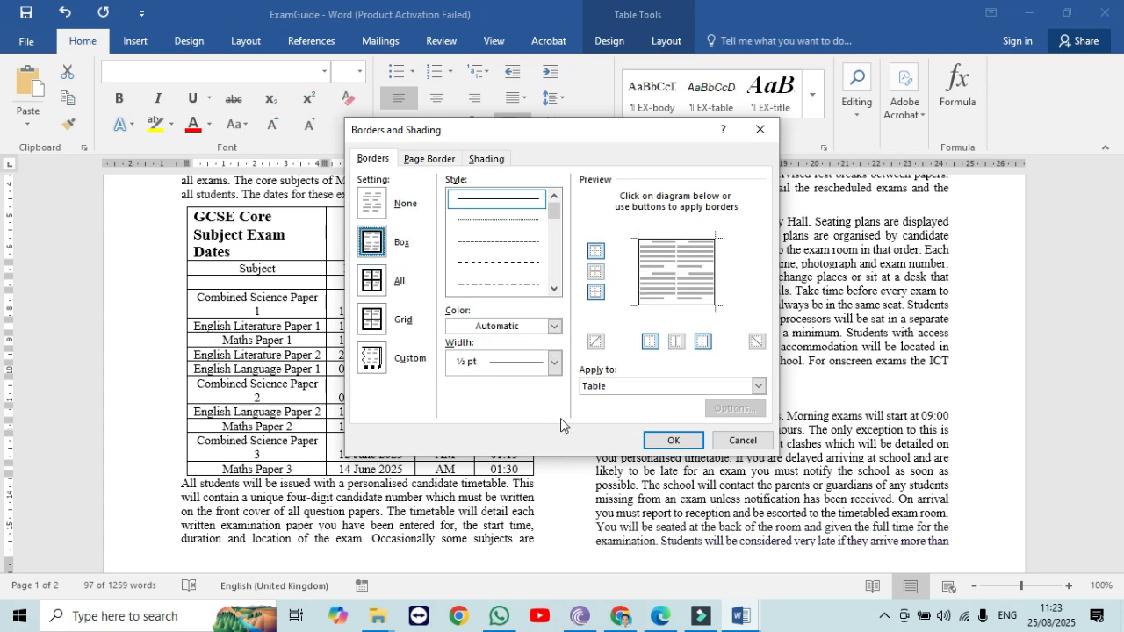
{"action": "key", "text": "alt+Tab"}
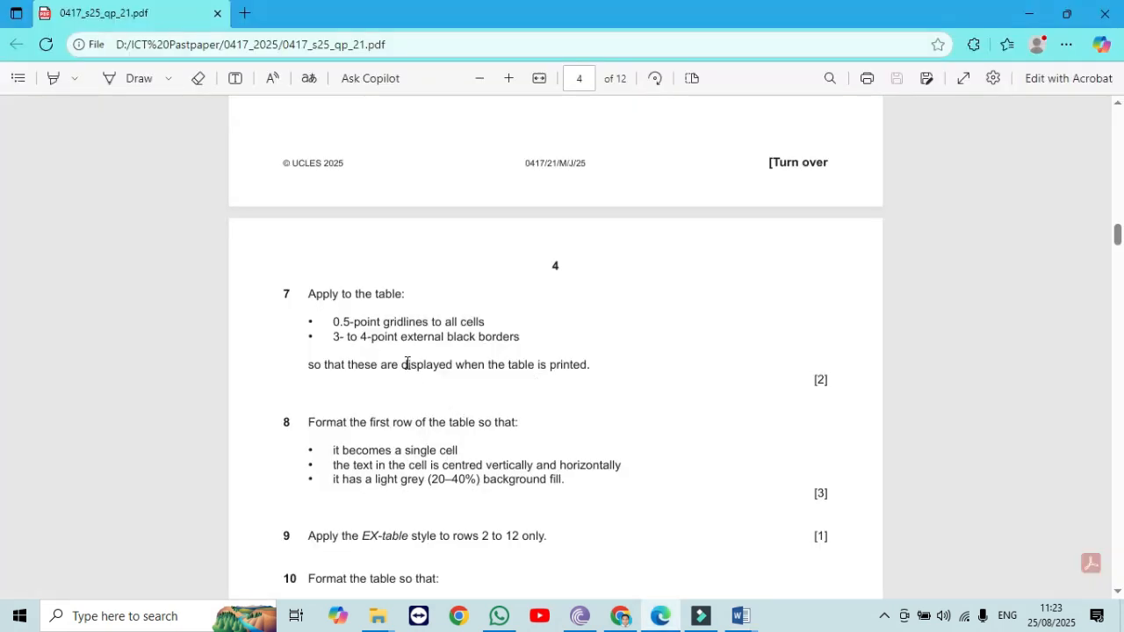
{"action": "key", "text": "alt+Tab"}
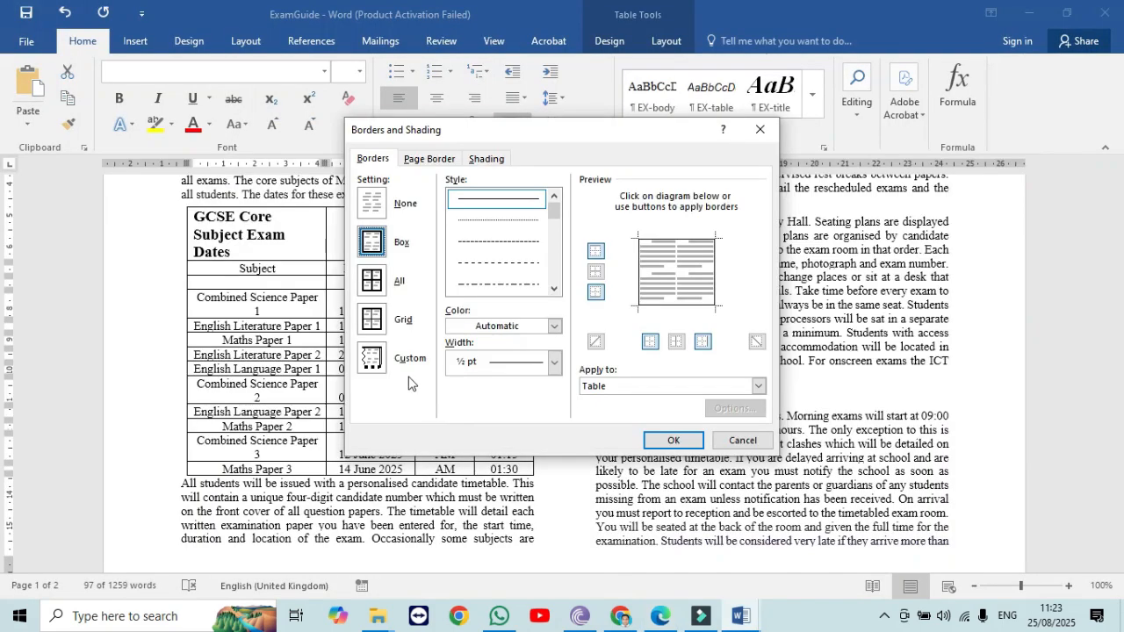
{"action": "left_click", "coordinate": [372, 319]}
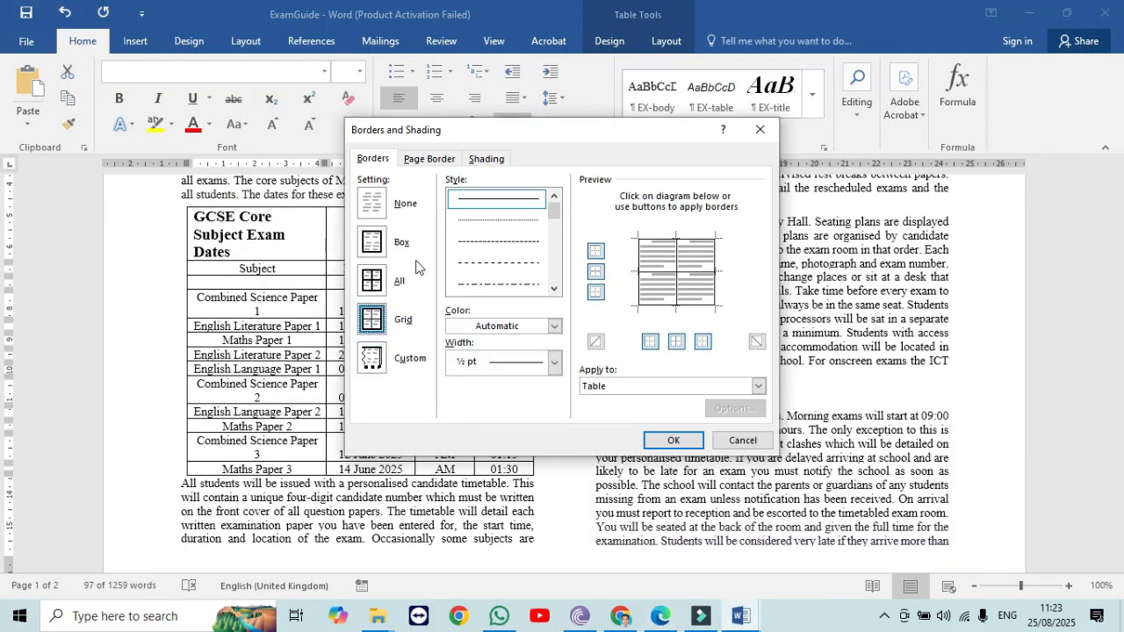
{"action": "left_click", "coordinate": [371, 282]}
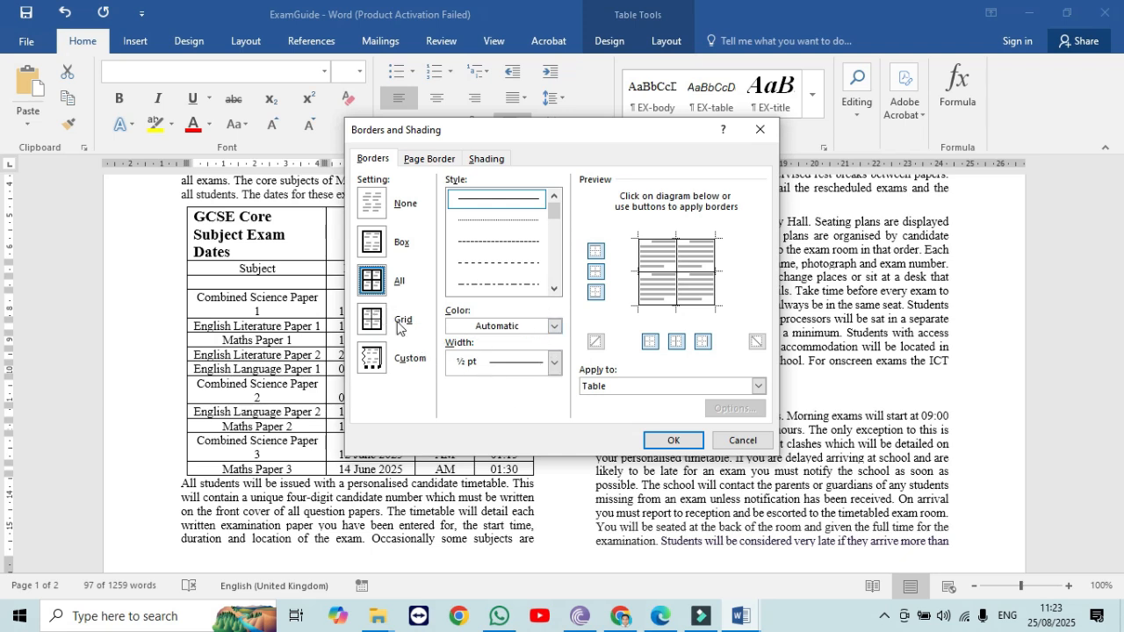
{"action": "left_click", "coordinate": [372, 242]}
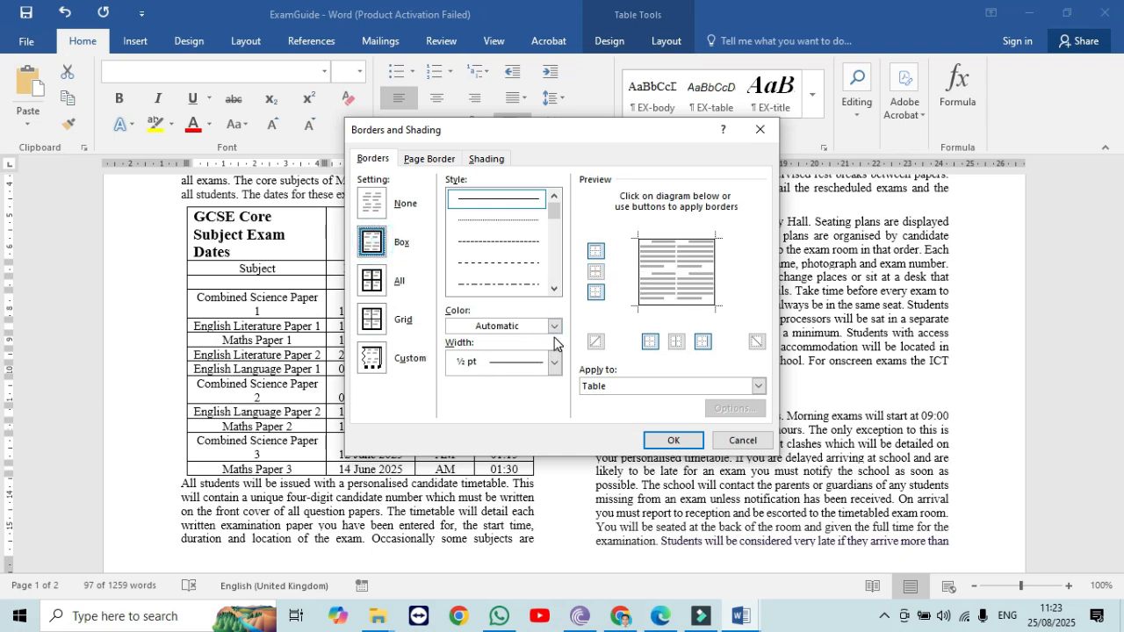
Apply a 3 pt automatic-colour Box border to the whole exam dates table.
{"action": "key", "text": "alt+Tab"}
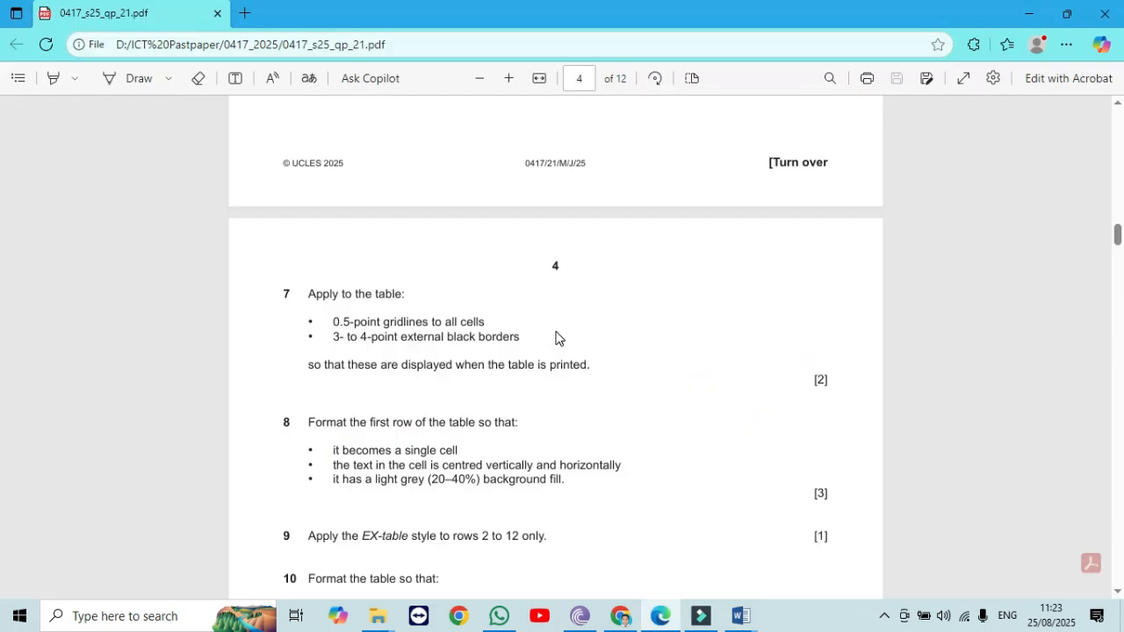
{"action": "key", "text": "alt+Tab"}
{"action": "left_click", "coordinate": [555, 325]}
{"action": "left_click", "coordinate": [555, 326]}
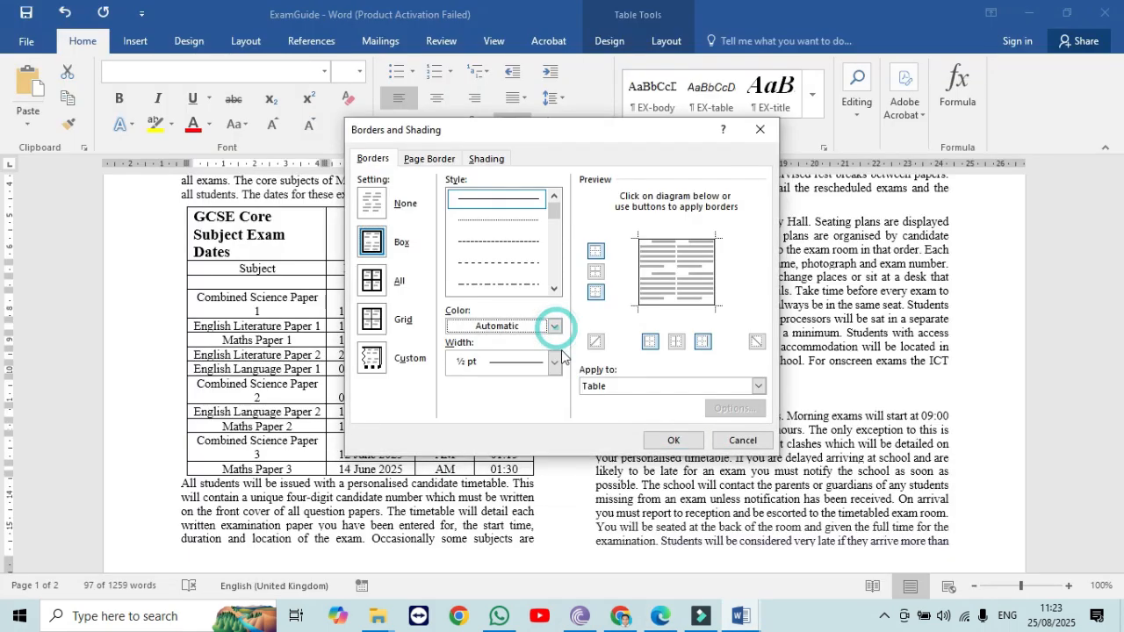
{"action": "left_click", "coordinate": [555, 362]}
{"action": "left_click", "coordinate": [527, 514]}
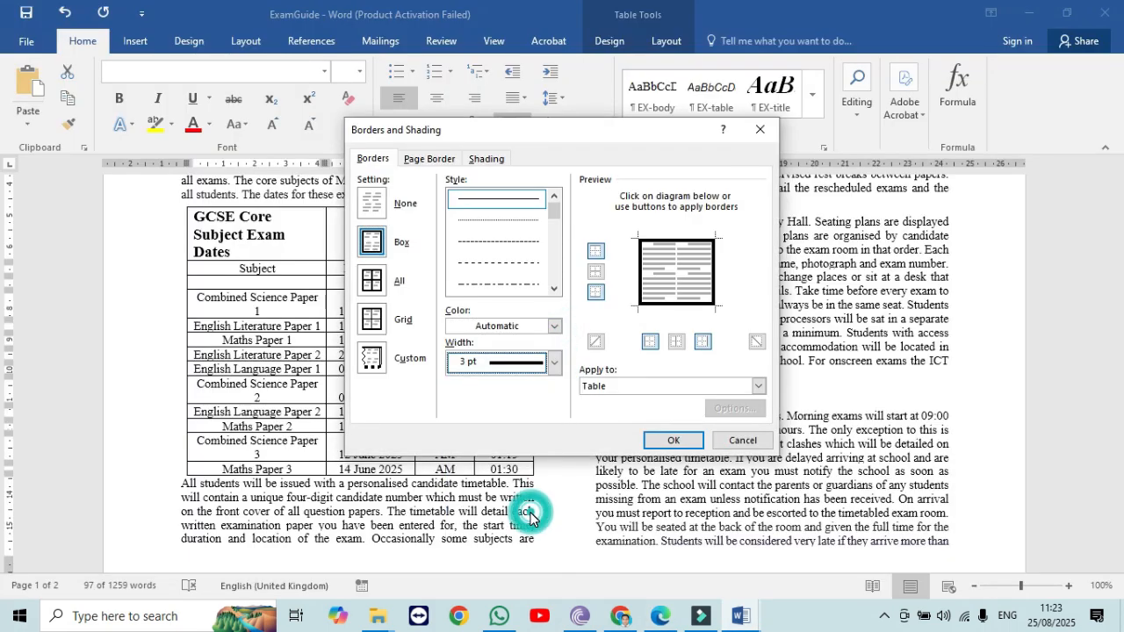
{"action": "left_click", "coordinate": [373, 283]}
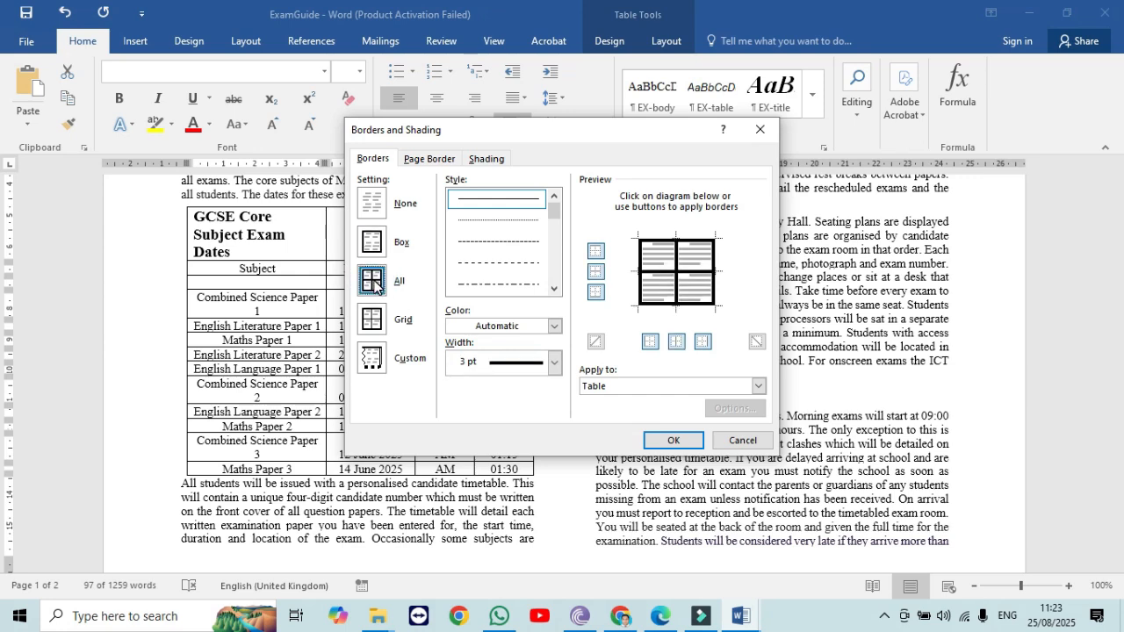
{"action": "left_click", "coordinate": [372, 245]}
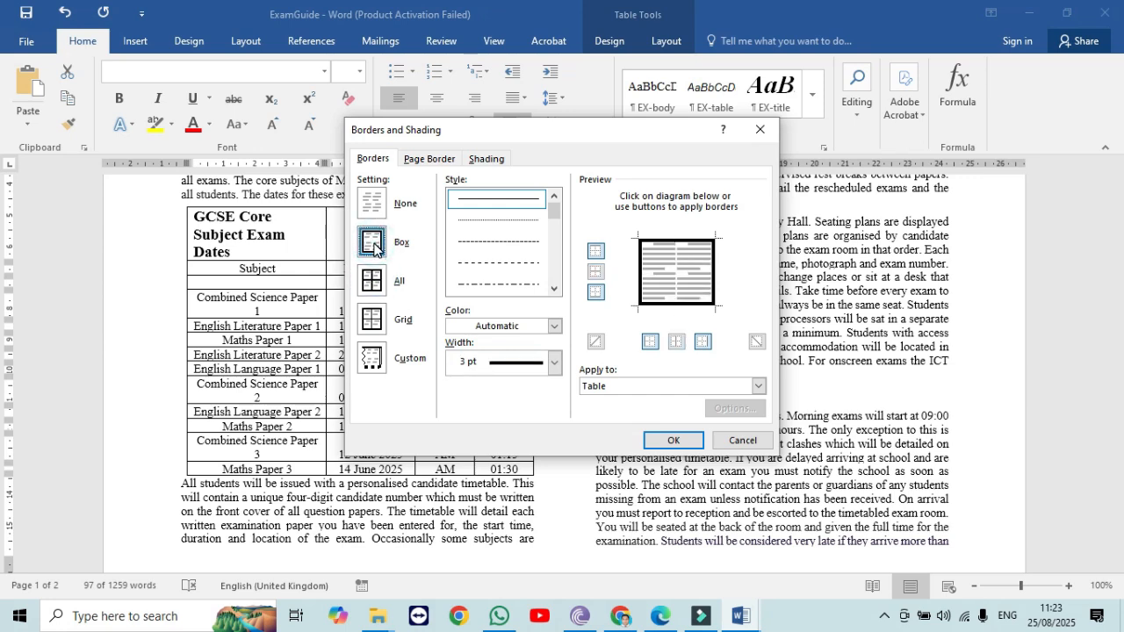
{"action": "left_click", "coordinate": [668, 440]}
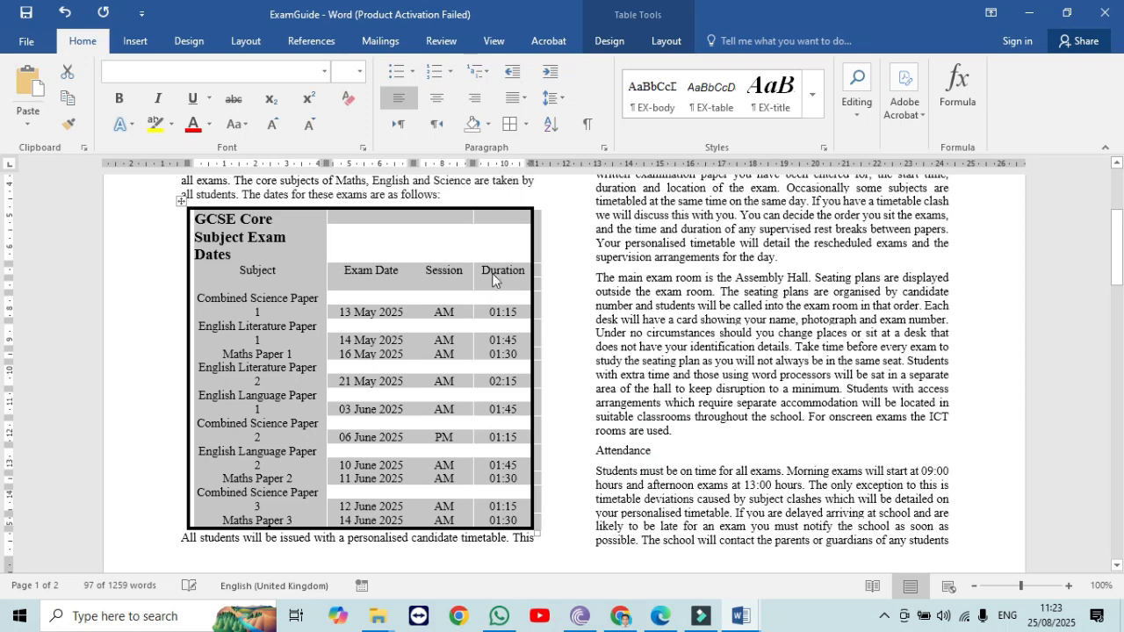
Apply ½ pt Grid borders to all cells of the exam dates table.
{"action": "left_click", "coordinate": [492, 279]}
{"action": "left_click_drag", "start_coordinate": [199, 218], "coordinate": [513, 522]}
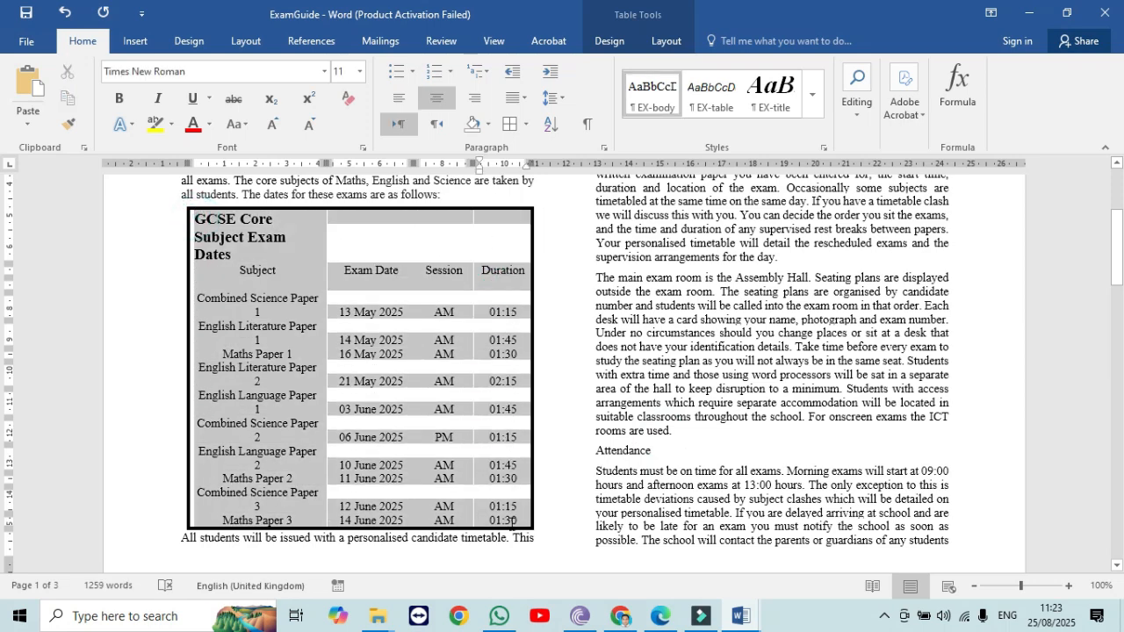
{"action": "left_click", "coordinate": [525, 125]}
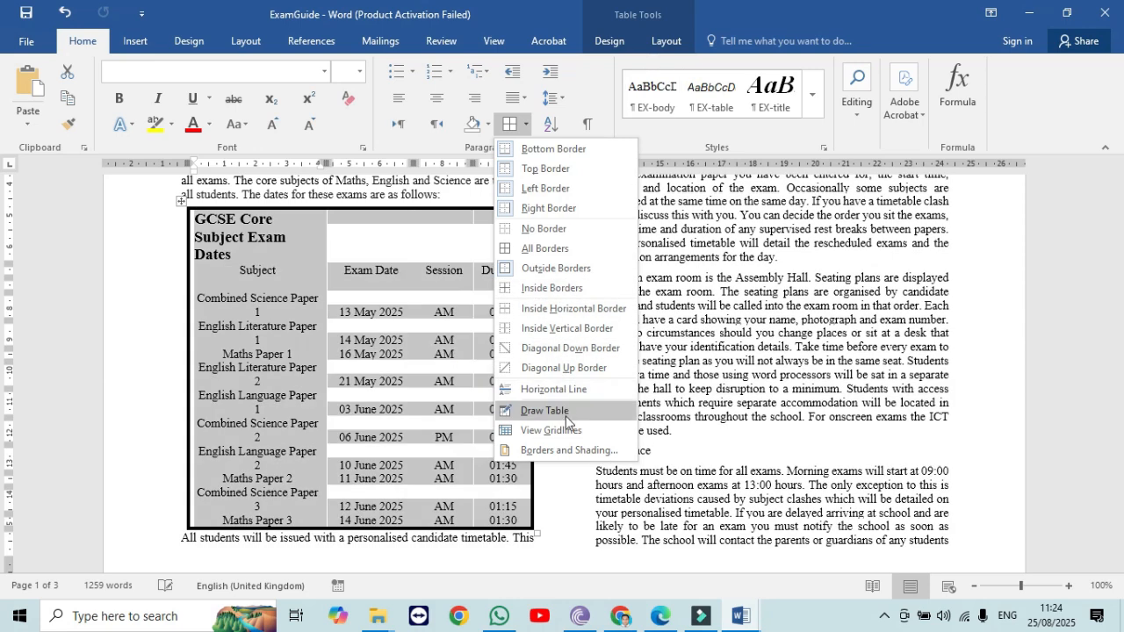
{"action": "left_click", "coordinate": [567, 451]}
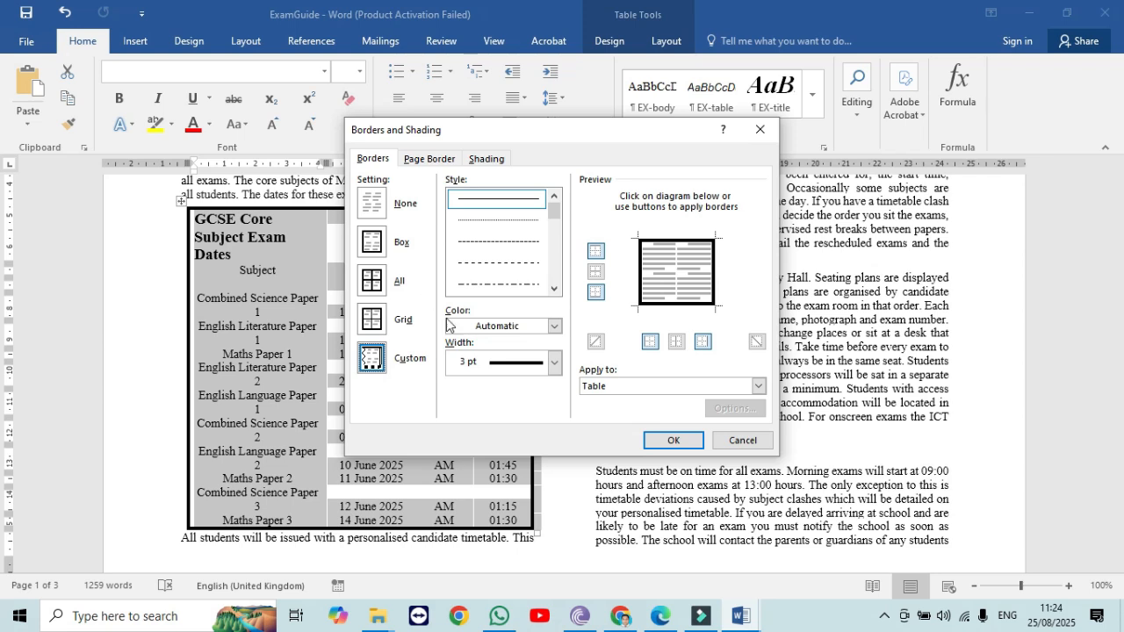
{"action": "left_click", "coordinate": [555, 363]}
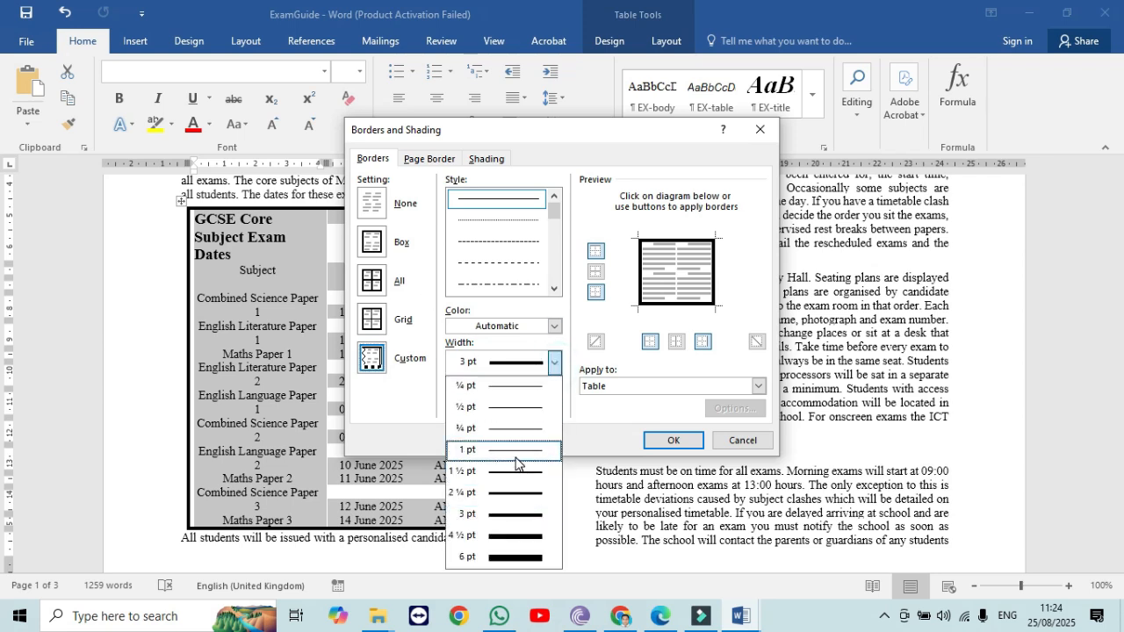
{"action": "left_click", "coordinate": [515, 405]}
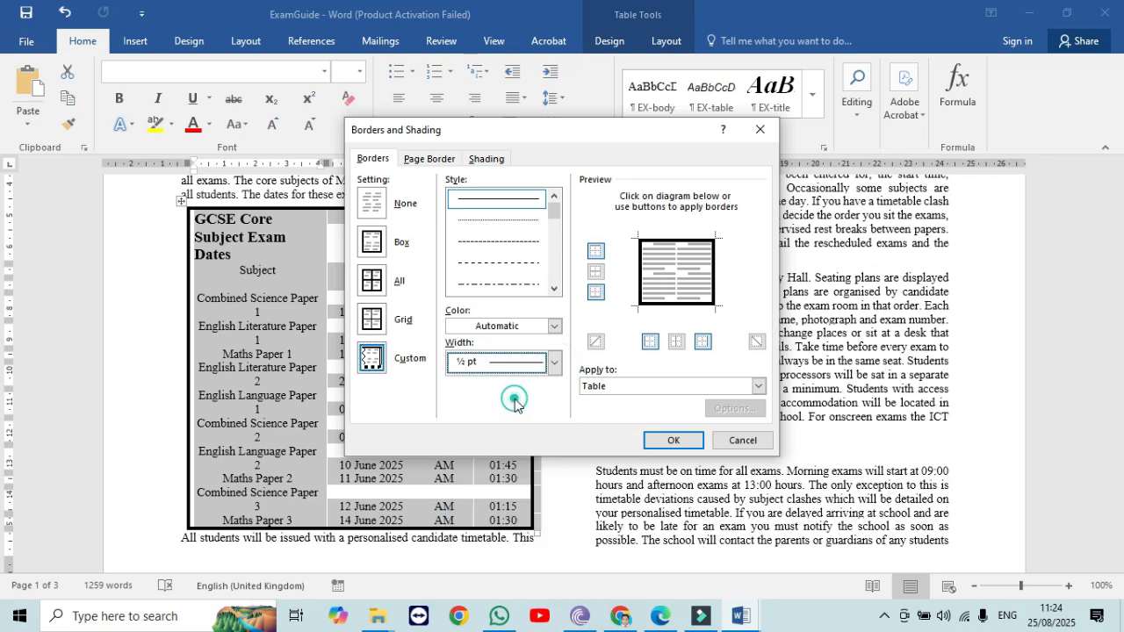
{"action": "left_click", "coordinate": [374, 320]}
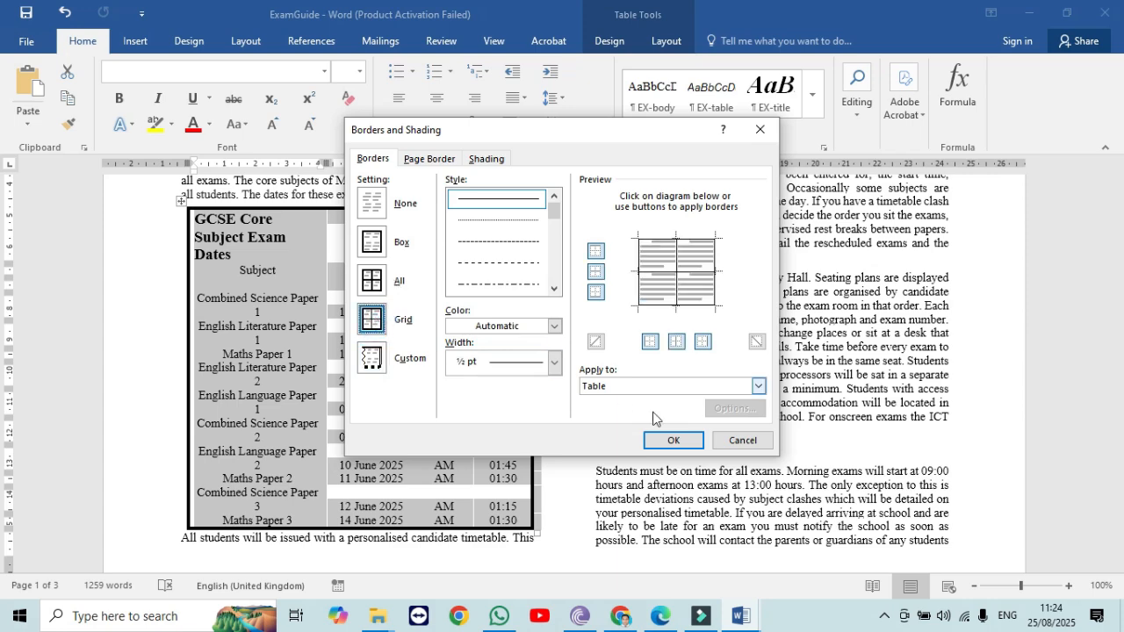
{"action": "left_click", "coordinate": [673, 441]}
{"action": "left_click", "coordinate": [309, 299]}
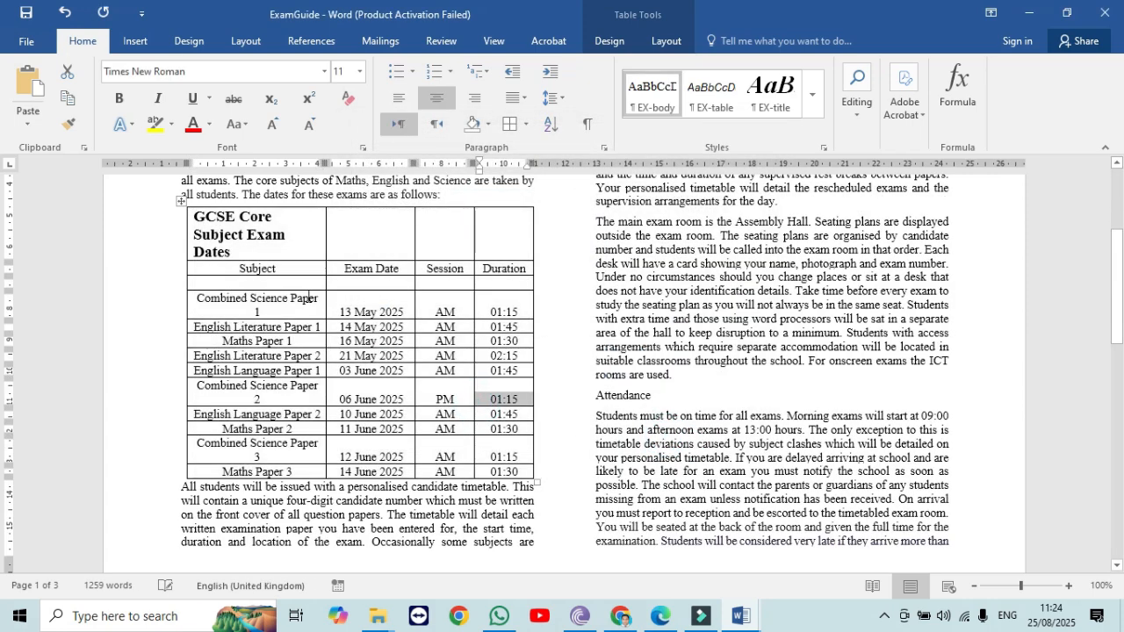
Set the exam dates table's four outer borders to 3 pt, keeping the ½ pt inner gridlines.
{"action": "left_click", "coordinate": [182, 201]}
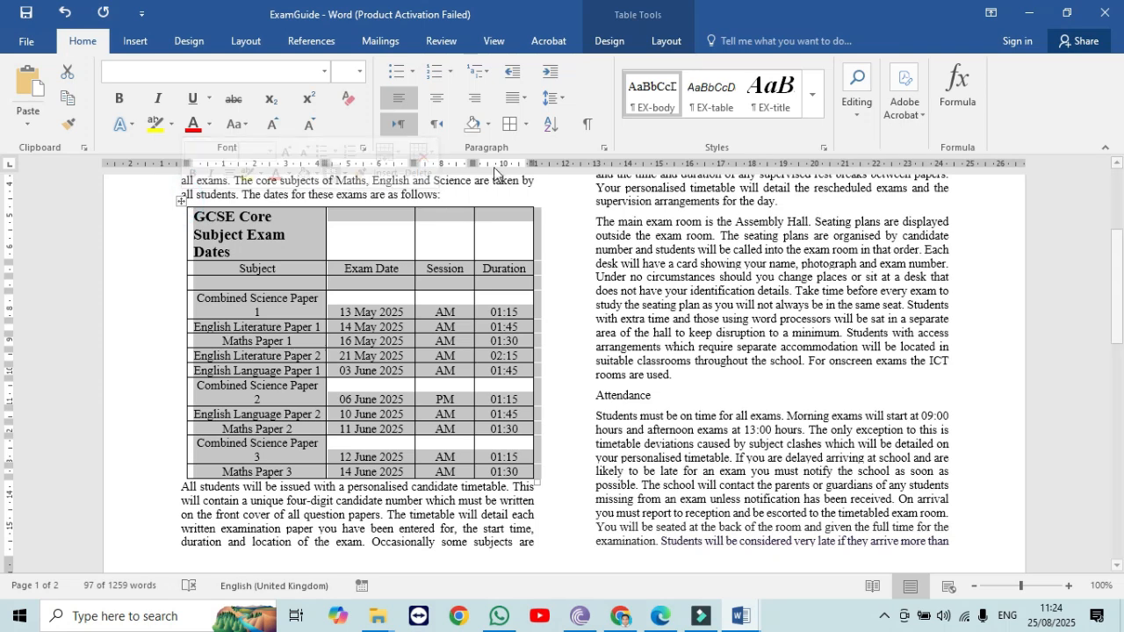
{"action": "left_click", "coordinate": [525, 132]}
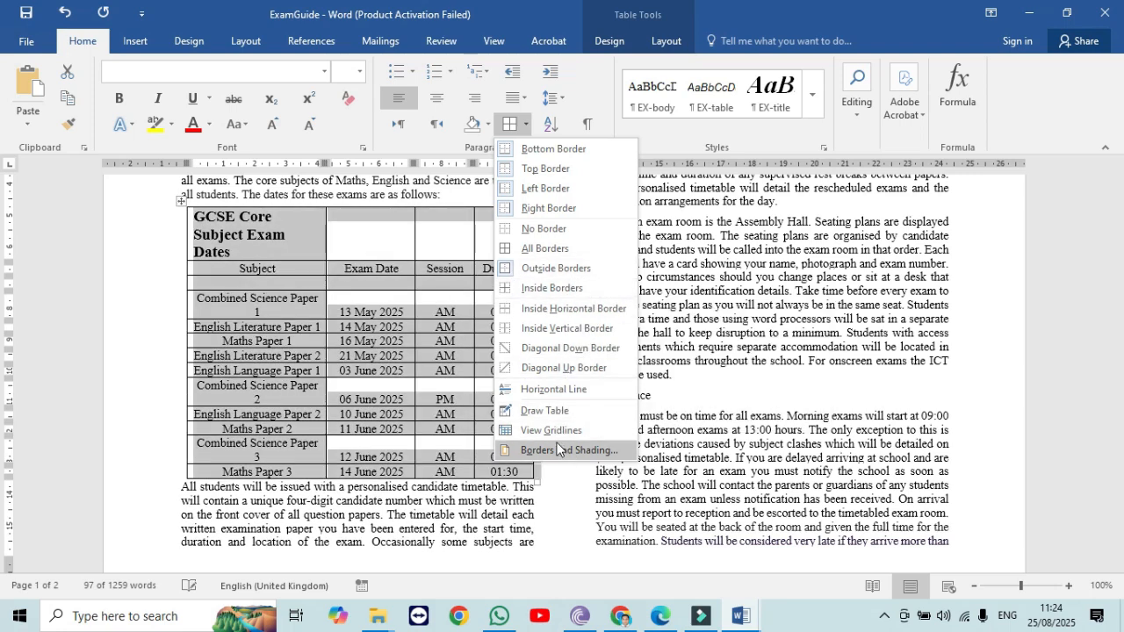
{"action": "left_click", "coordinate": [559, 449]}
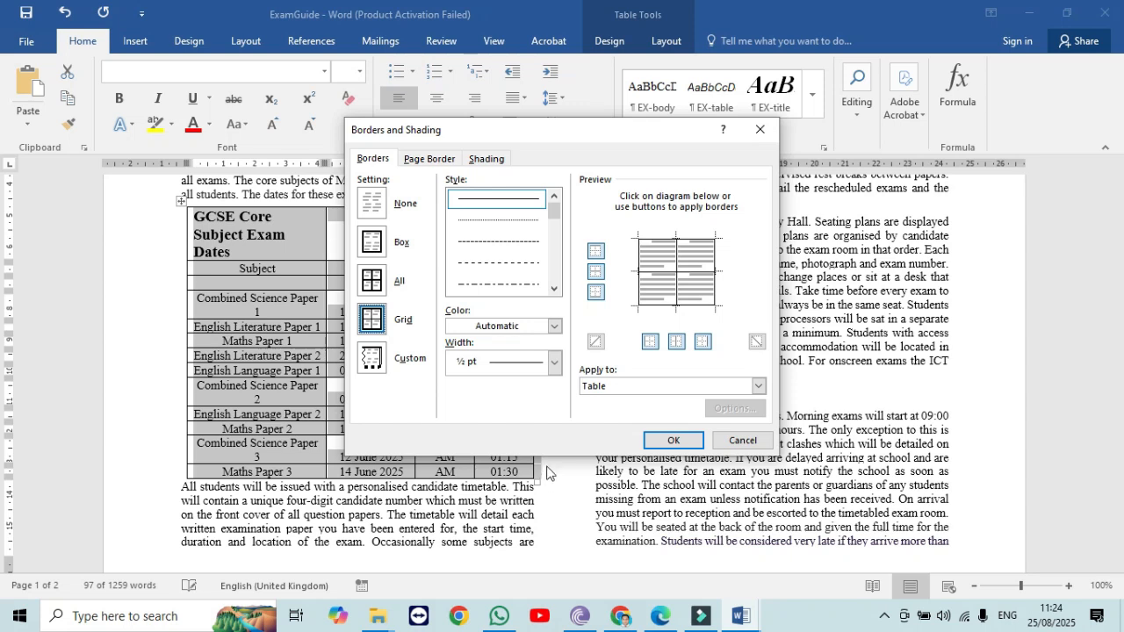
{"action": "left_click", "coordinate": [599, 253]}
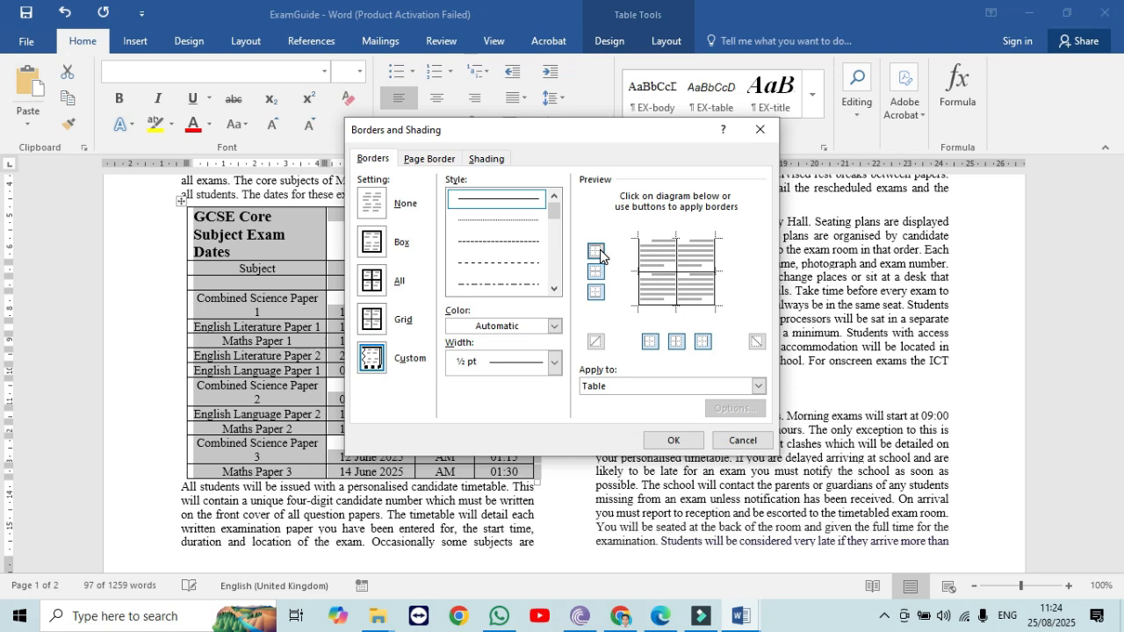
{"action": "left_click", "coordinate": [596, 253]}
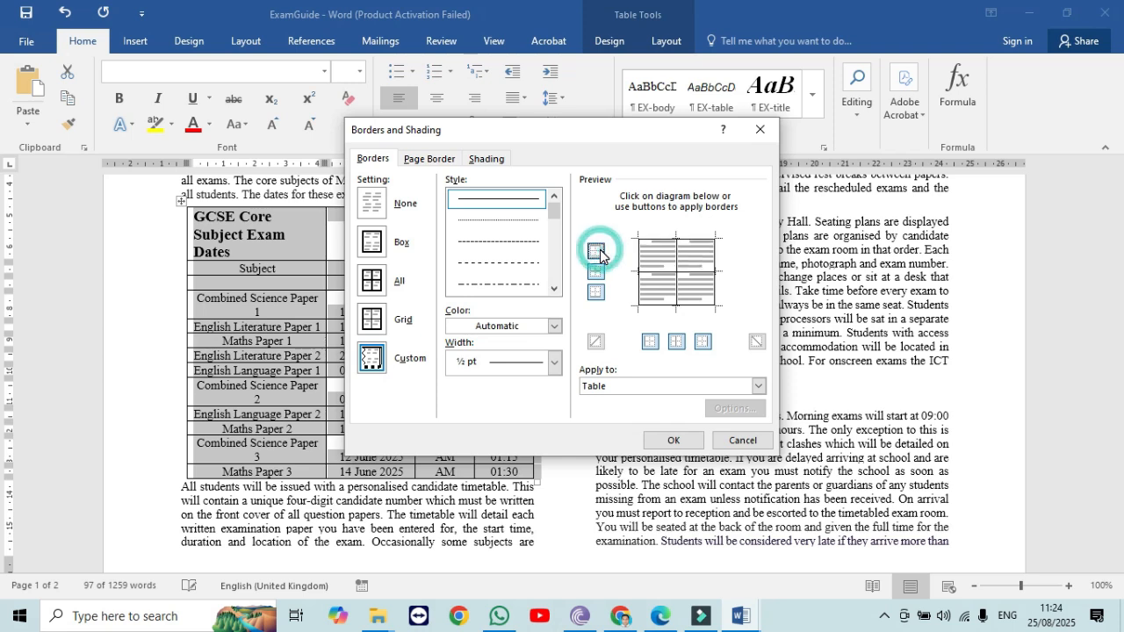
{"action": "left_click", "coordinate": [554, 362]}
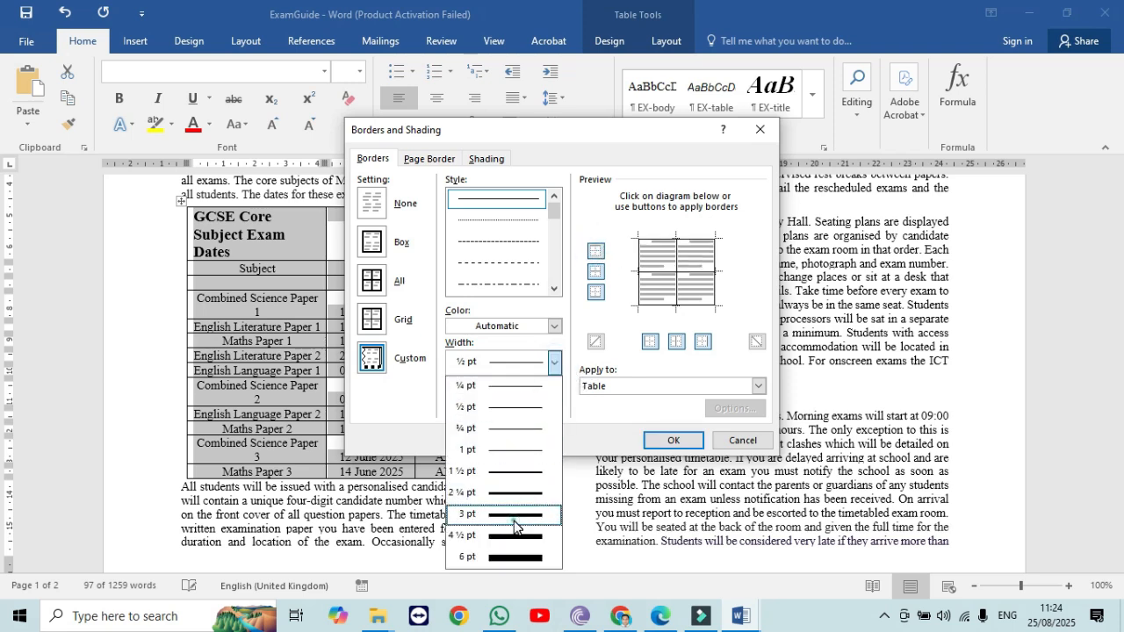
{"action": "left_click", "coordinate": [515, 518]}
{"action": "left_click", "coordinate": [685, 240]}
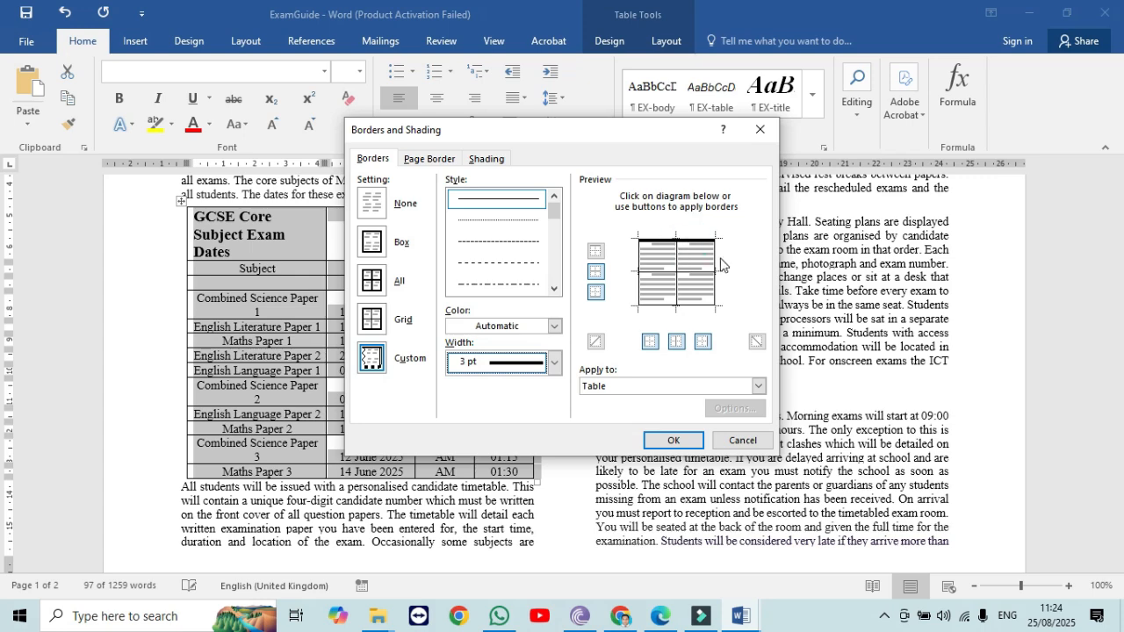
{"action": "left_click", "coordinate": [714, 264]}
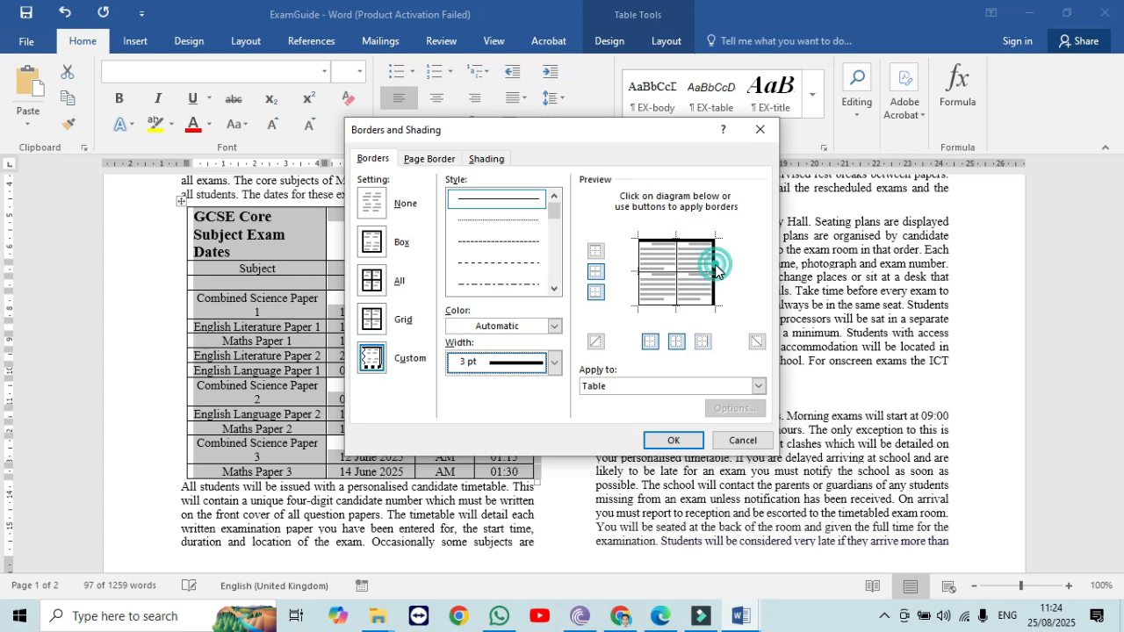
{"action": "left_click", "coordinate": [694, 305]}
{"action": "left_click", "coordinate": [641, 279]}
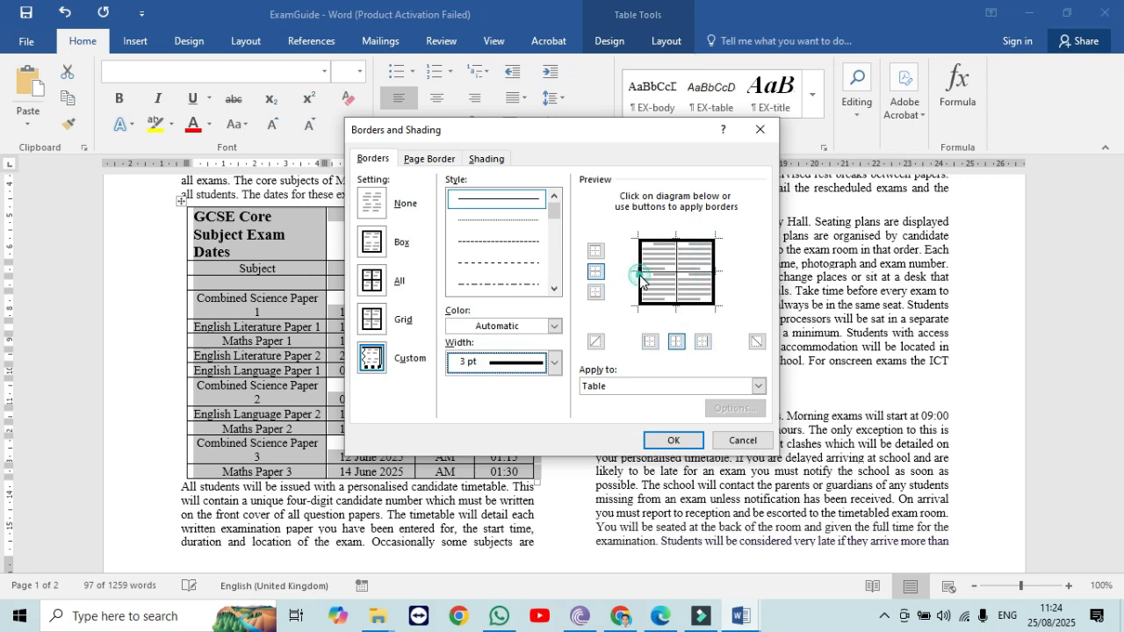
{"action": "left_click", "coordinate": [687, 441]}
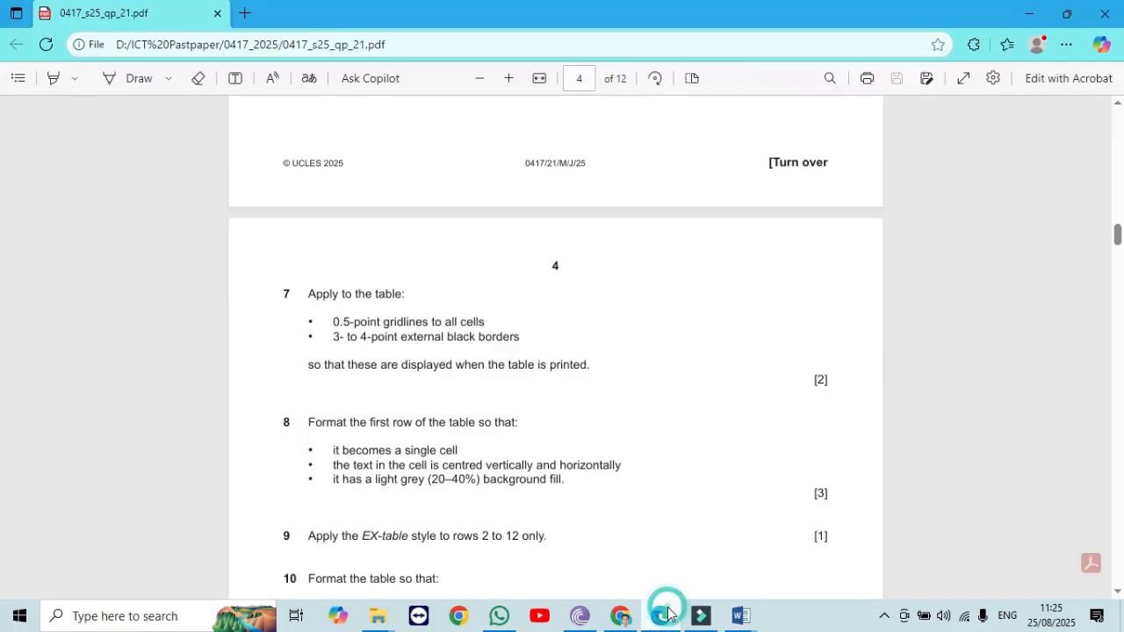
Merge the cells of the exam dates table's first row into a single cell, as task 8 requires.
{"action": "left_click", "coordinate": [660, 616]}
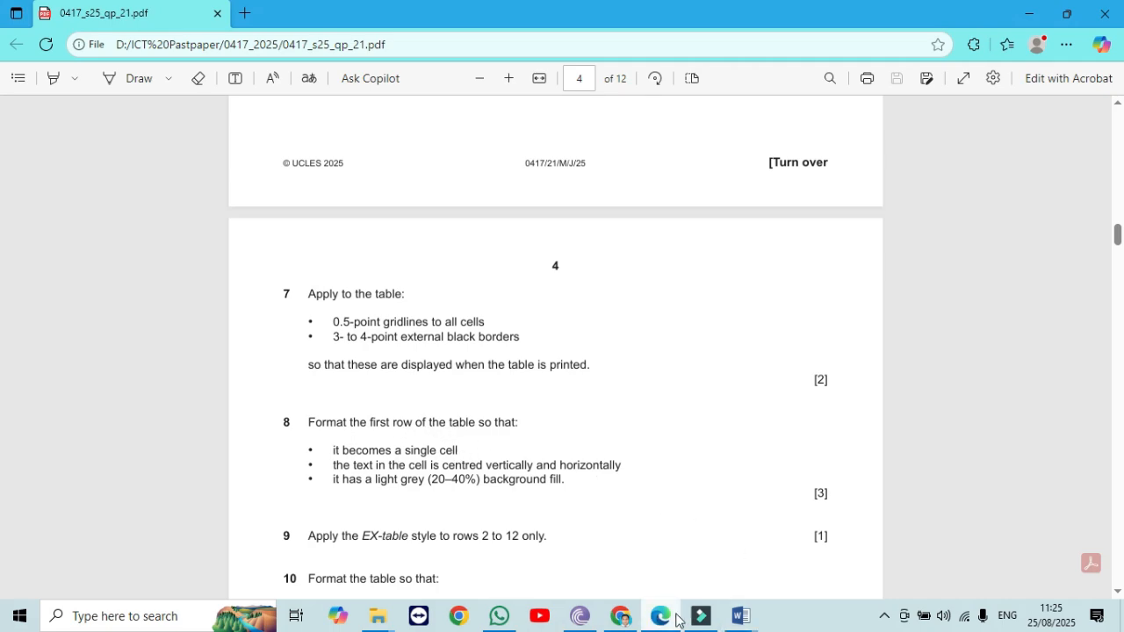
{"action": "left_click", "coordinate": [741, 615]}
{"action": "left_click", "coordinate": [492, 241]}
{"action": "left_click_drag", "start_coordinate": [502, 236], "coordinate": [293, 235]}
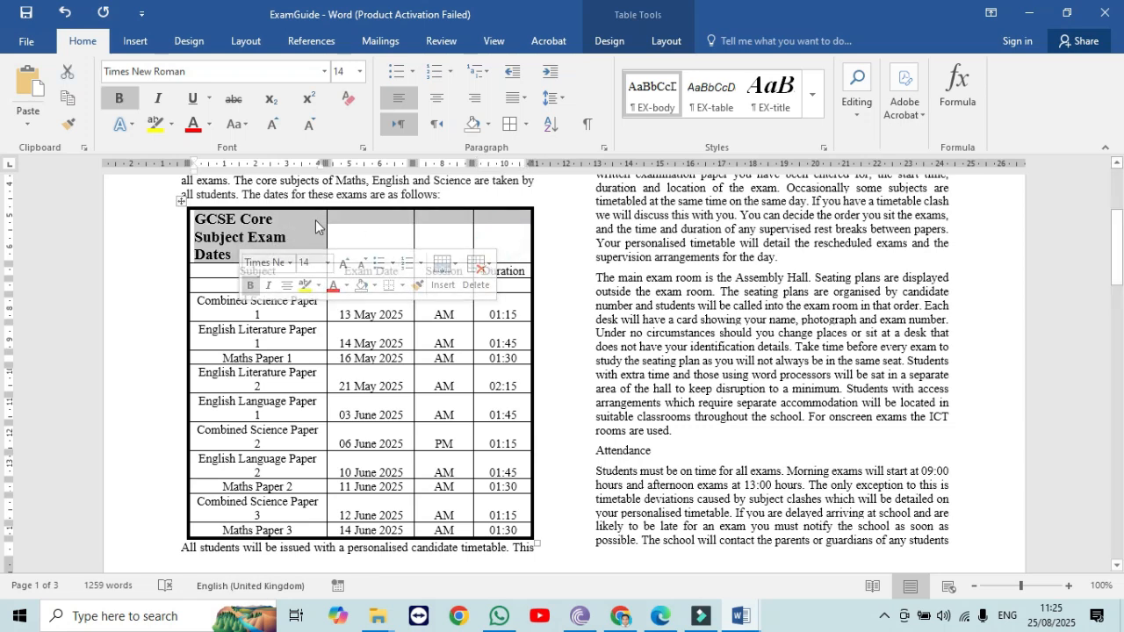
{"action": "right_click", "coordinate": [309, 224]}
{"action": "left_click", "coordinate": [351, 358]}
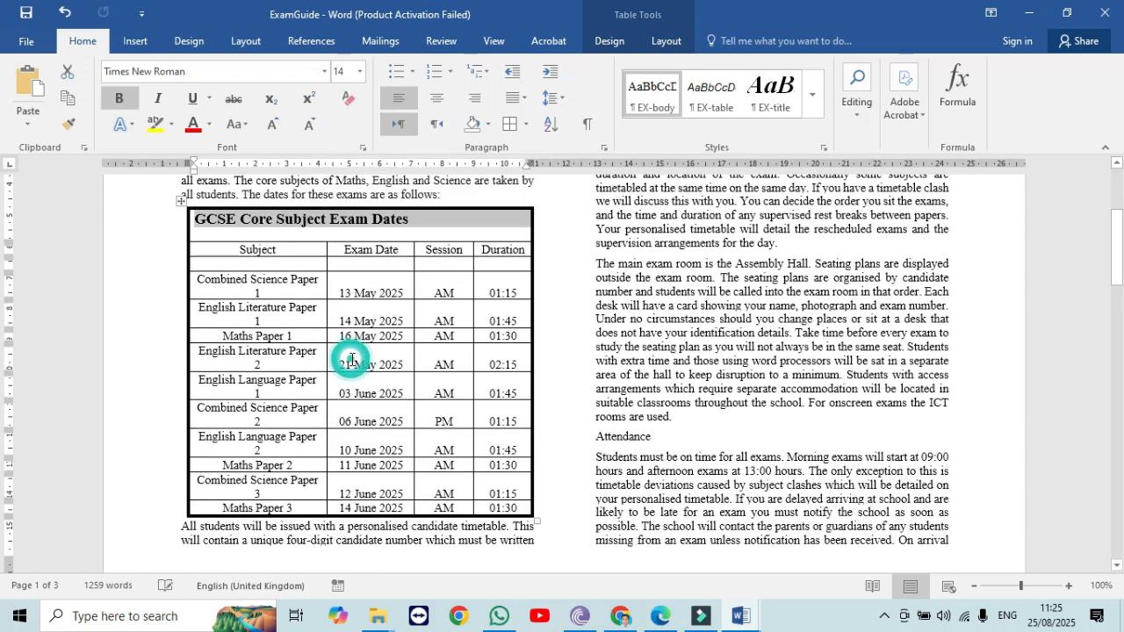
Centre the title text in the table's merged first row both horizontally and vertically.
{"action": "left_click", "coordinate": [662, 618]}
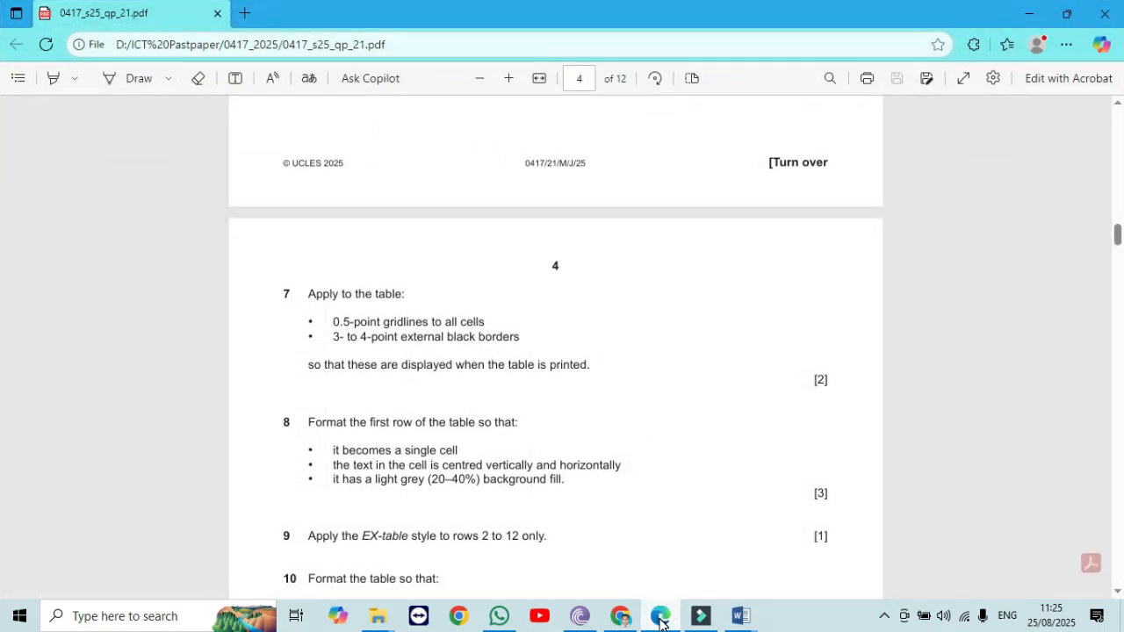
{"action": "left_click", "coordinate": [661, 618]}
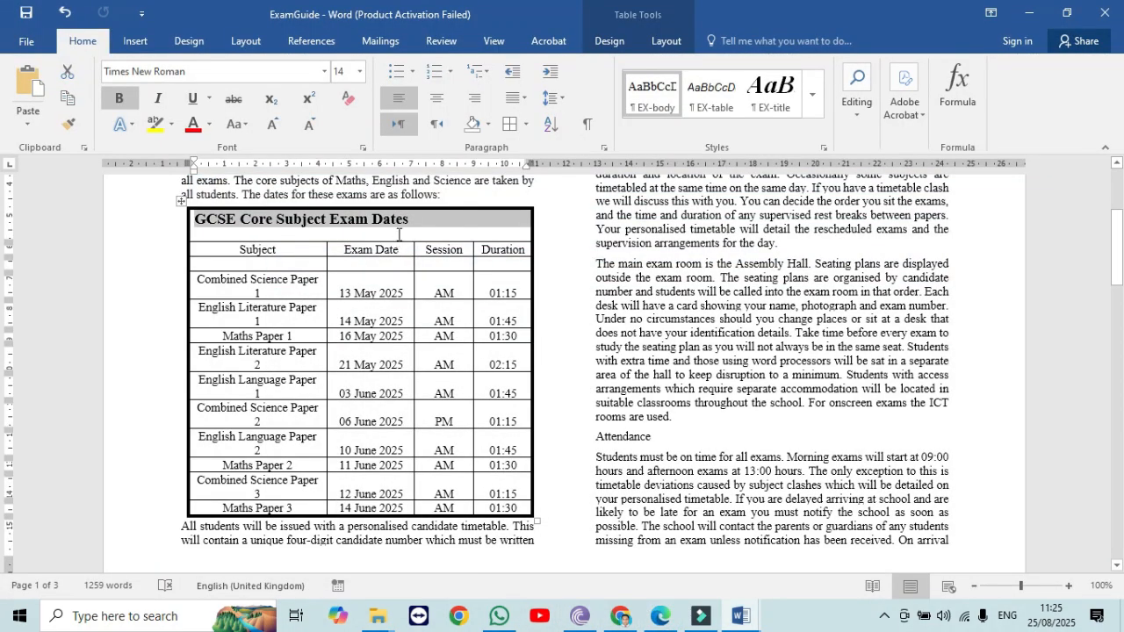
{"action": "left_click", "coordinate": [442, 102]}
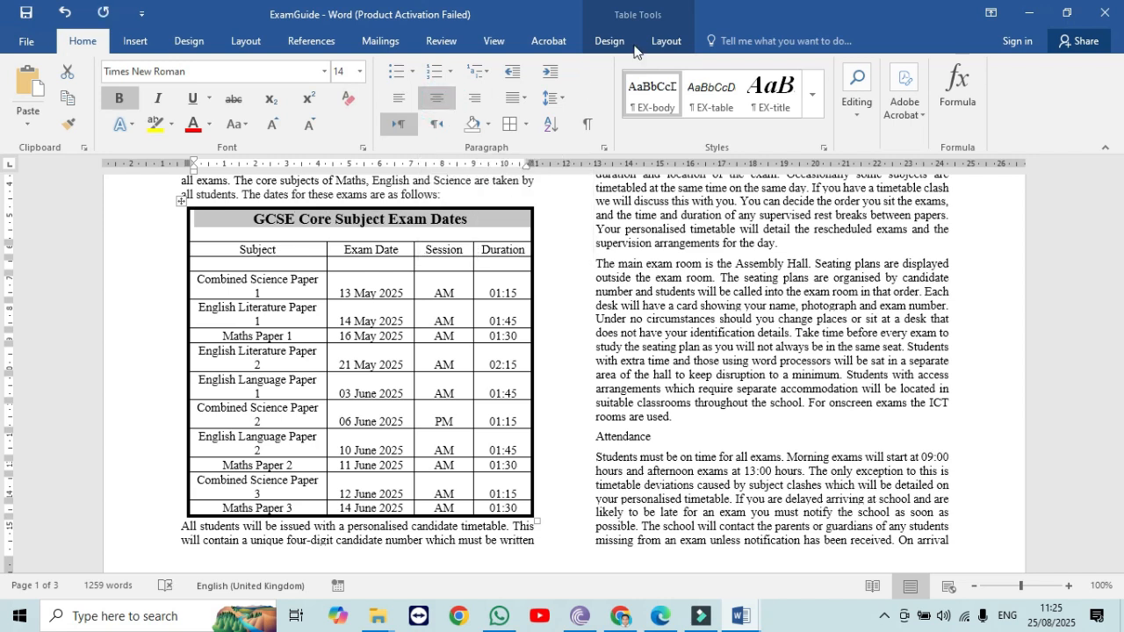
{"action": "left_click", "coordinate": [666, 43]}
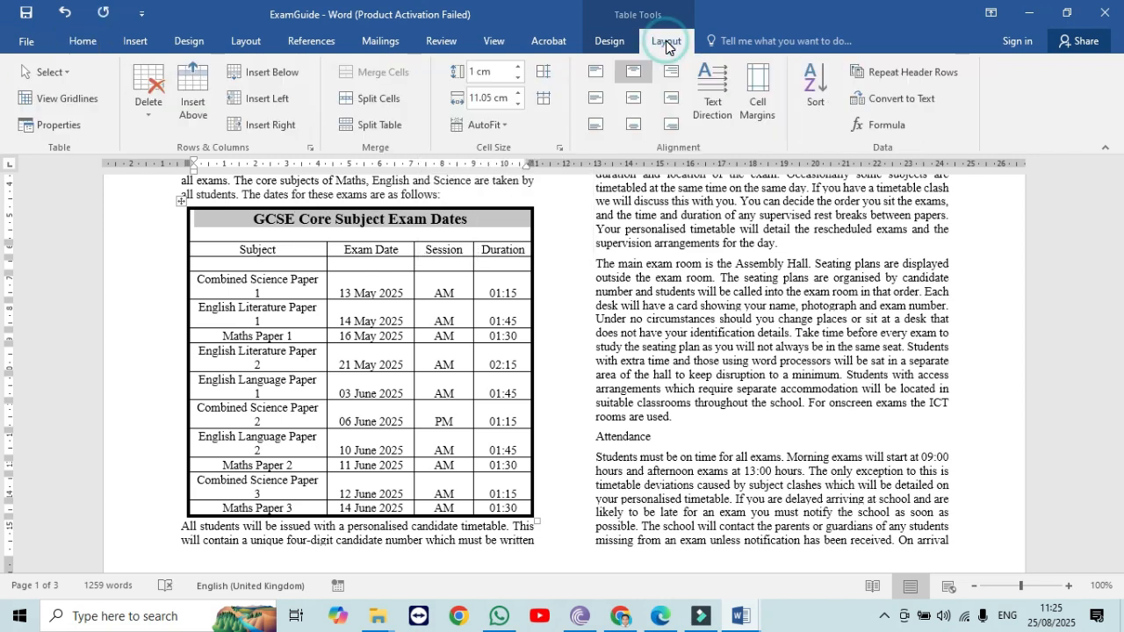
{"action": "left_click", "coordinate": [632, 98]}
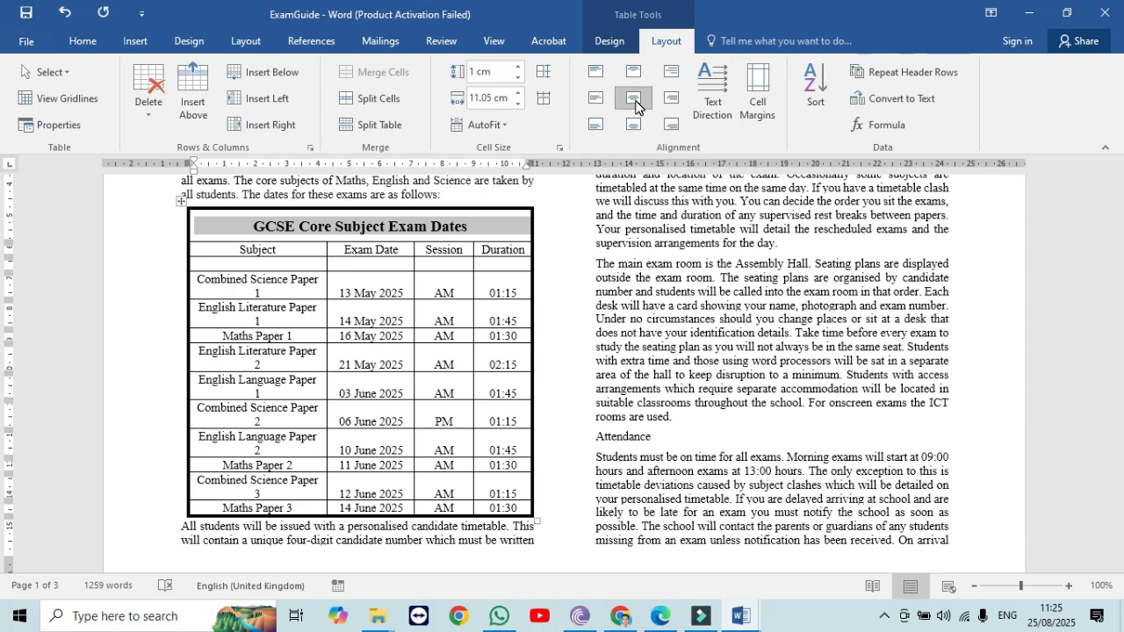
Apply a grey background fill to the exam dates table's merged first row to meet task 8's 20–40% shading requirement.
{"action": "left_click", "coordinate": [659, 619]}
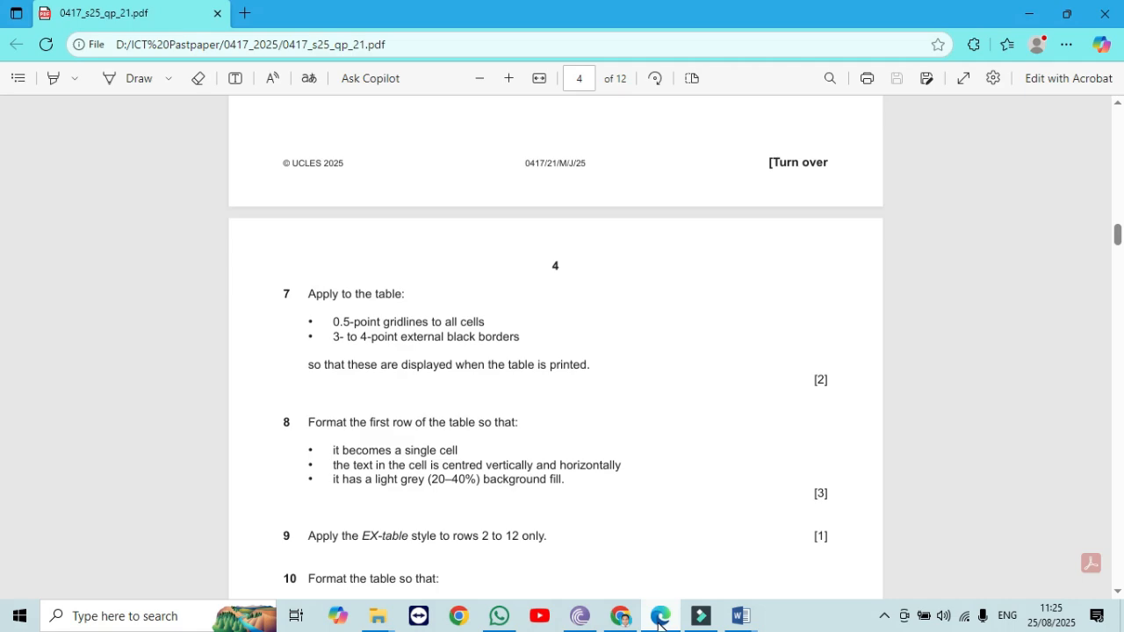
{"action": "left_click", "coordinate": [659, 620]}
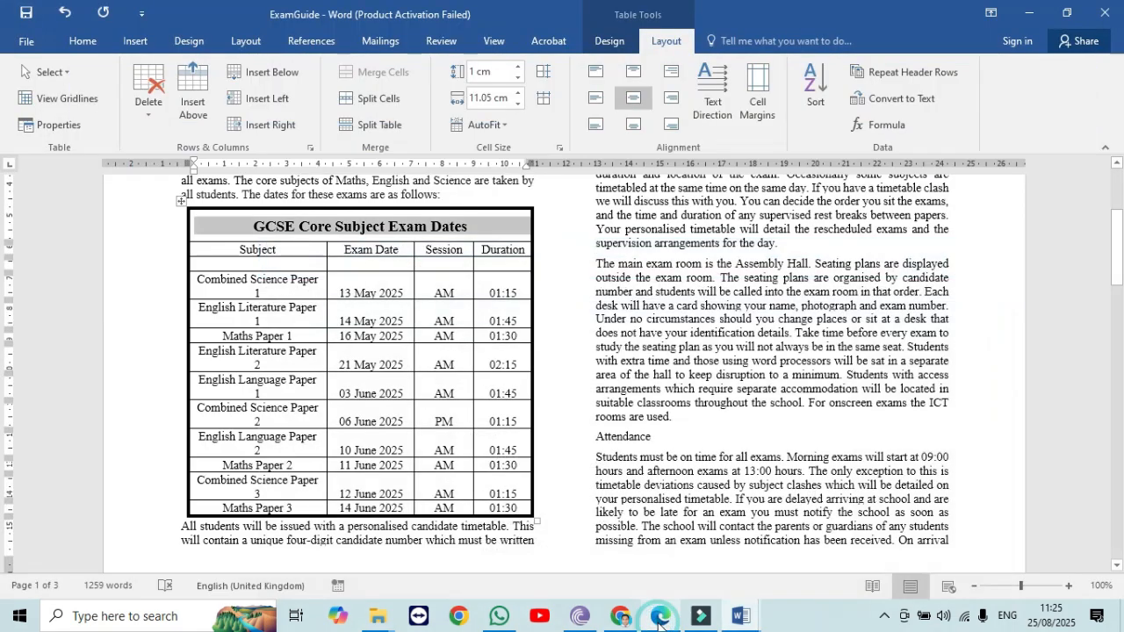
{"action": "left_click", "coordinate": [443, 251]}
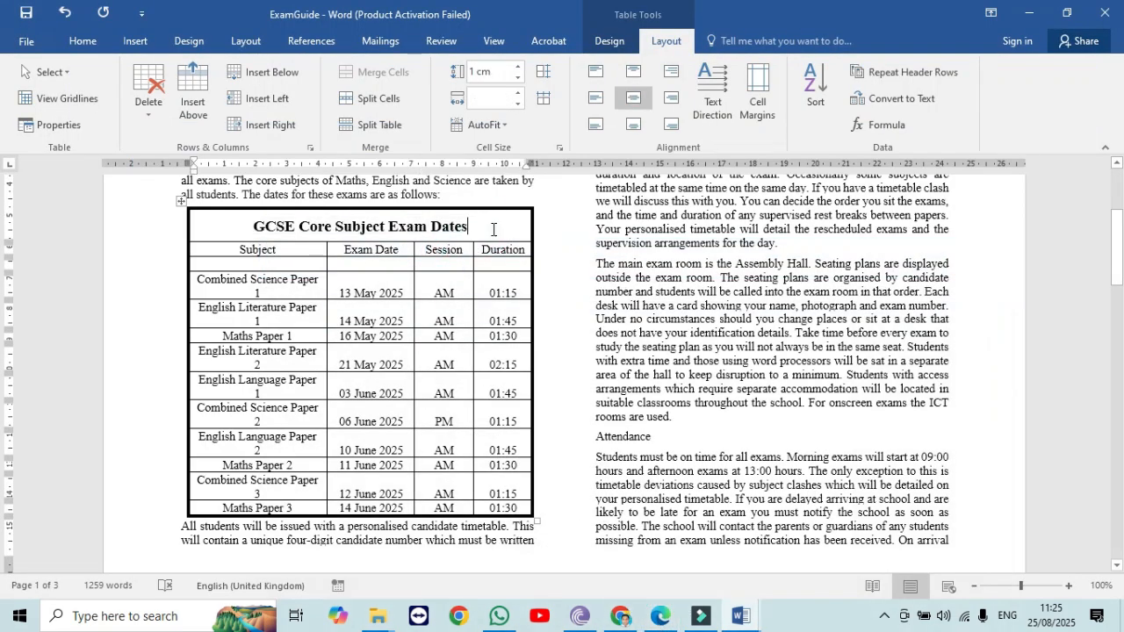
{"action": "left_click", "coordinate": [92, 44]}
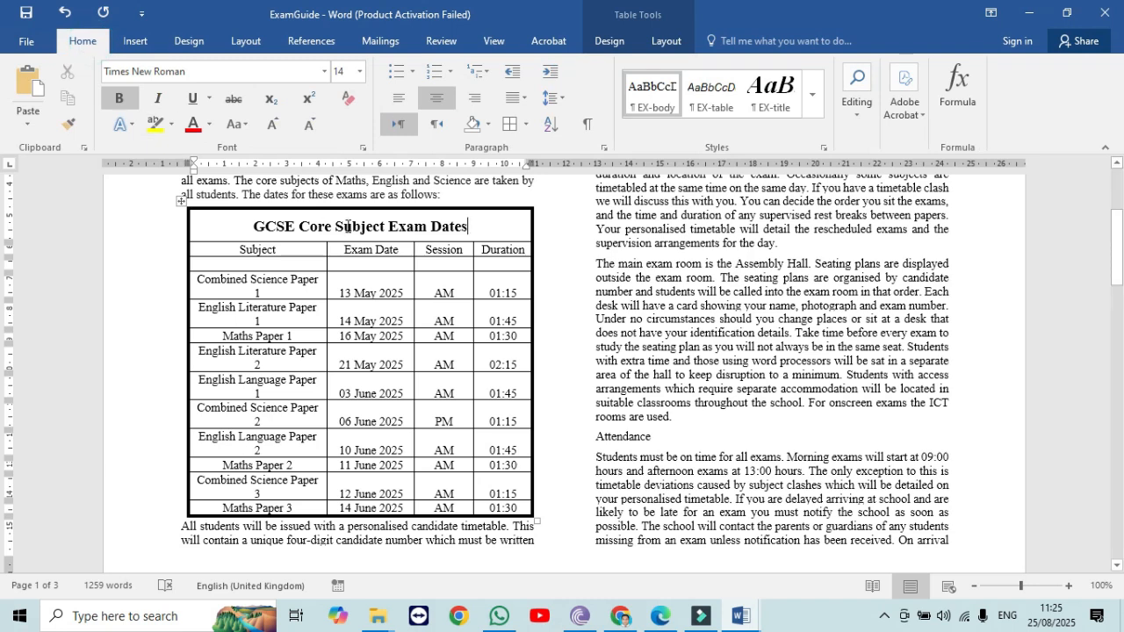
{"action": "left_click", "coordinate": [488, 126]}
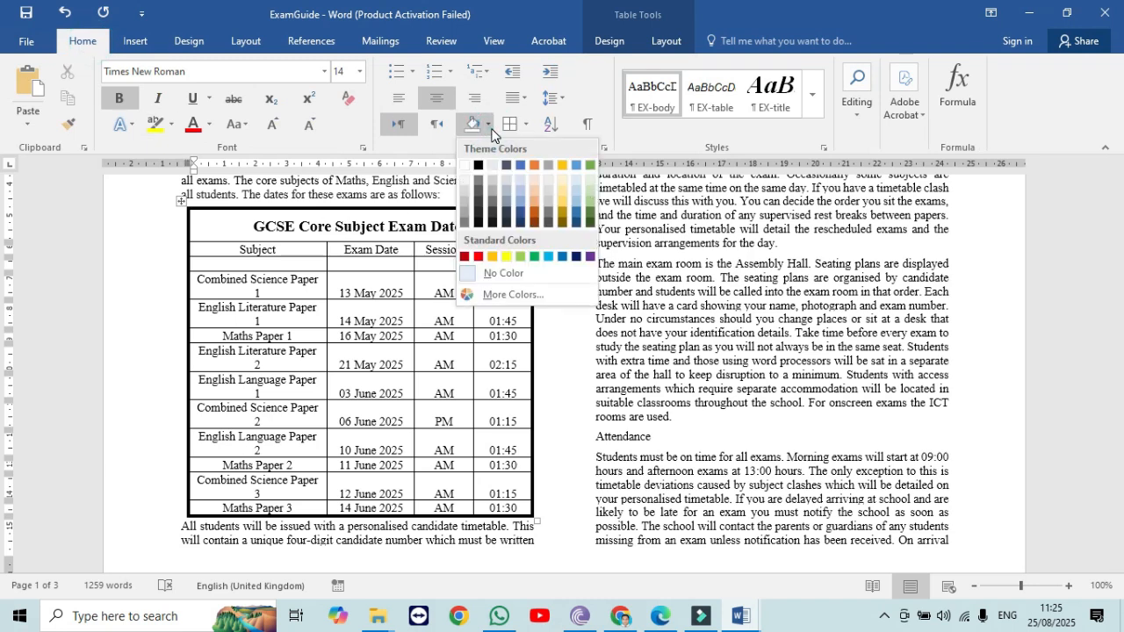
{"action": "left_click", "coordinate": [465, 218]}
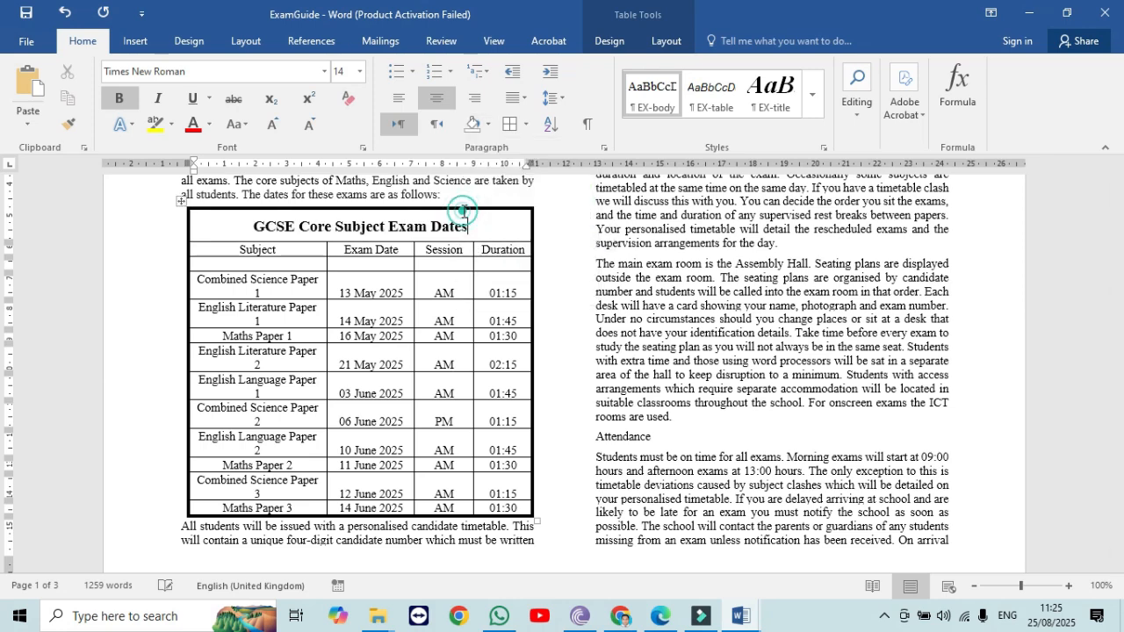
Apply the EX-table style to every row of the exam dates table below the title row, following task 9.
{"action": "left_click", "coordinate": [656, 616]}
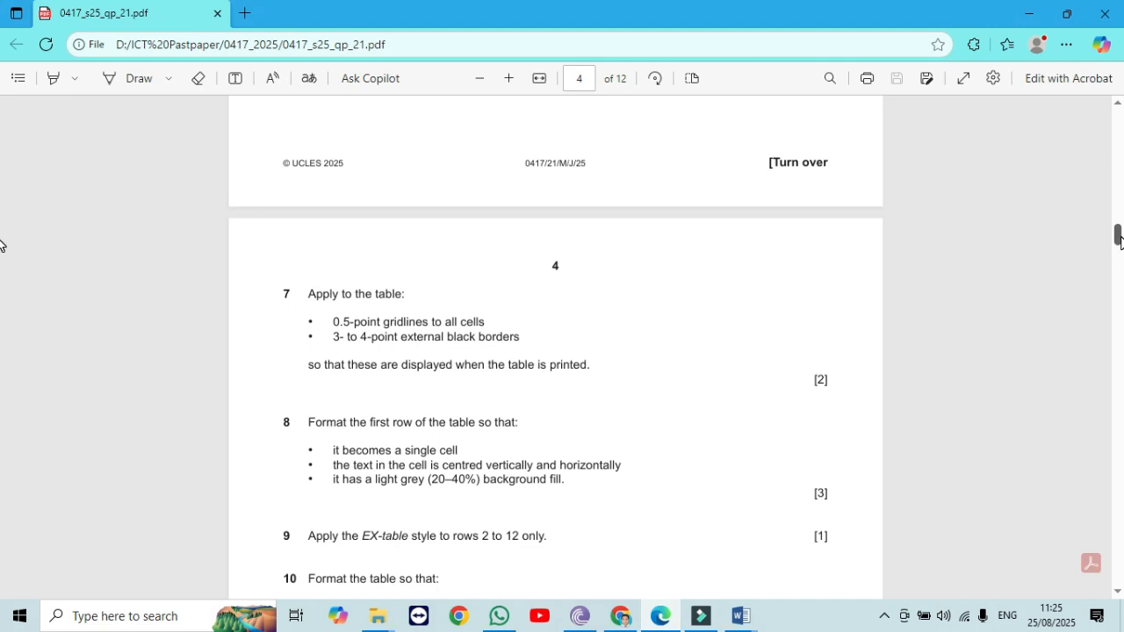
{"action": "left_click_drag", "start_coordinate": [1119, 237], "coordinate": [1120, 255]}
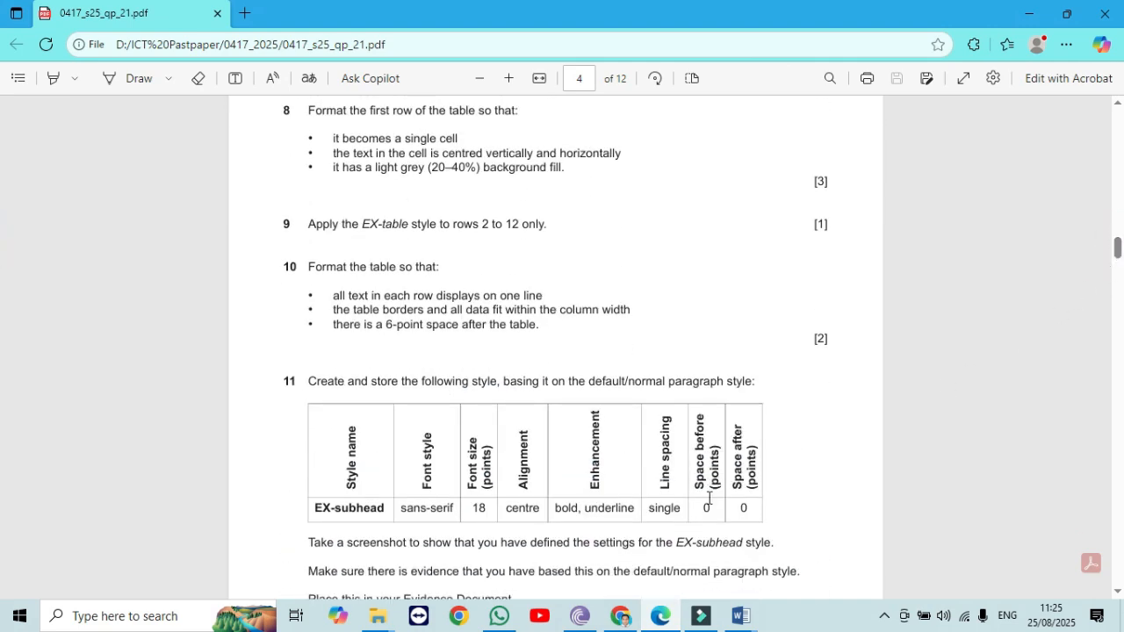
{"action": "left_click", "coordinate": [660, 615]}
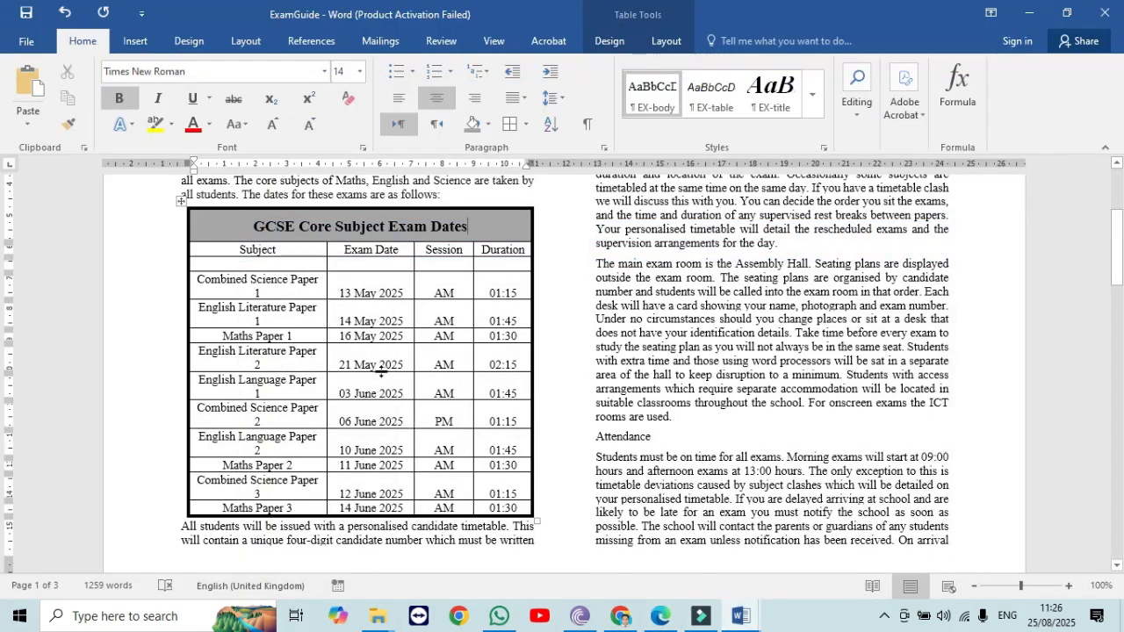
{"action": "left_click", "coordinate": [292, 305]}
{"action": "left_click_drag", "start_coordinate": [198, 249], "coordinate": [505, 498]}
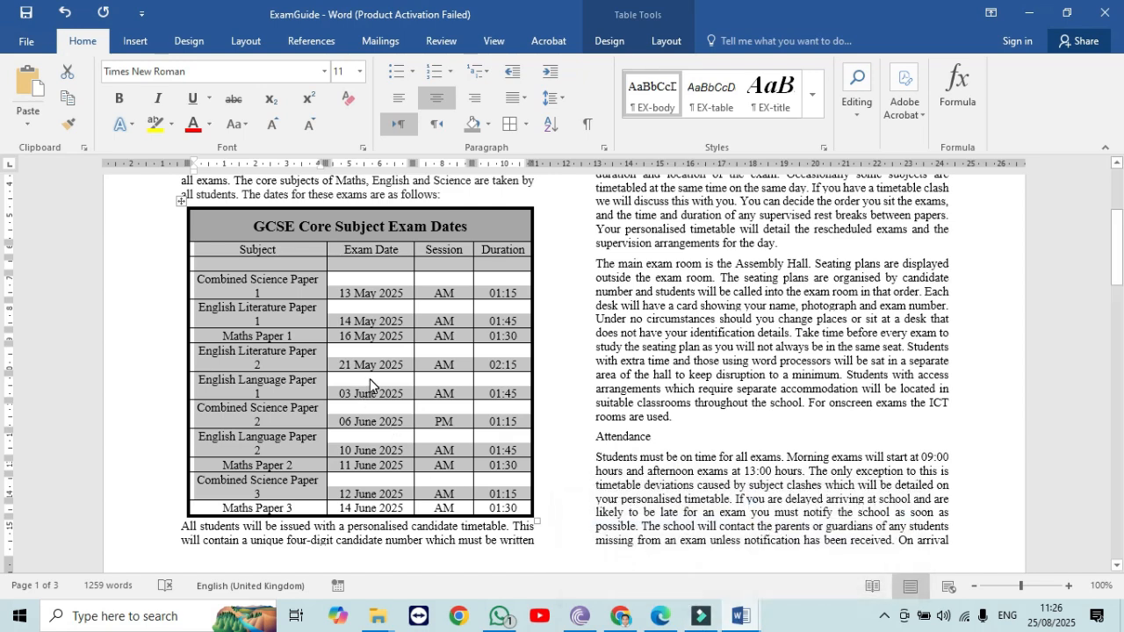
{"action": "left_click", "coordinate": [661, 618]}
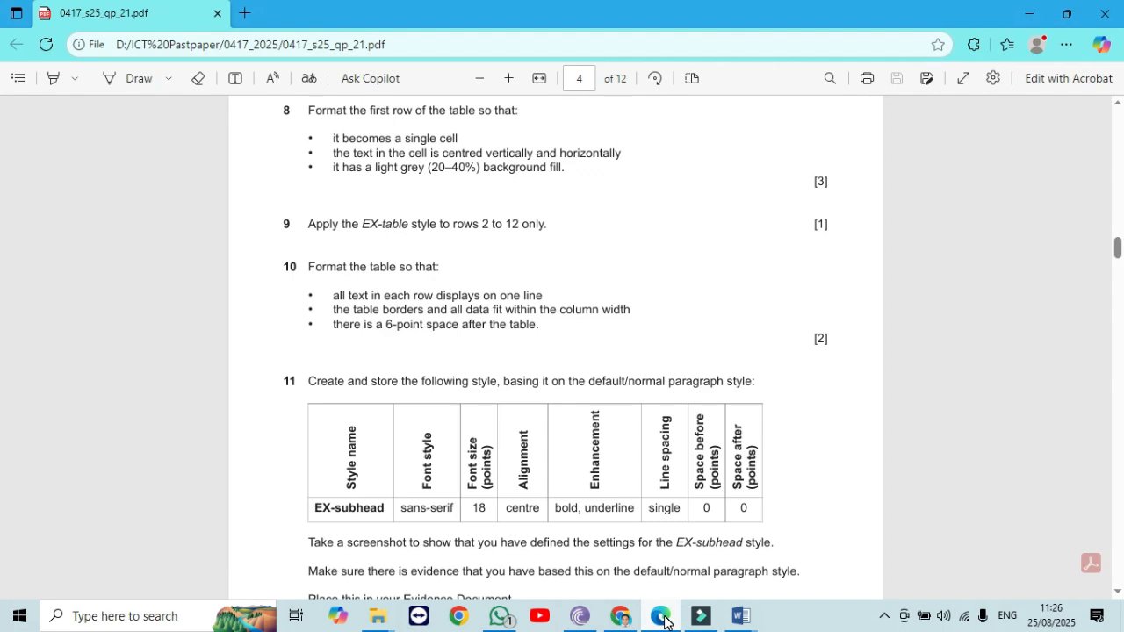
{"action": "left_click", "coordinate": [665, 620]}
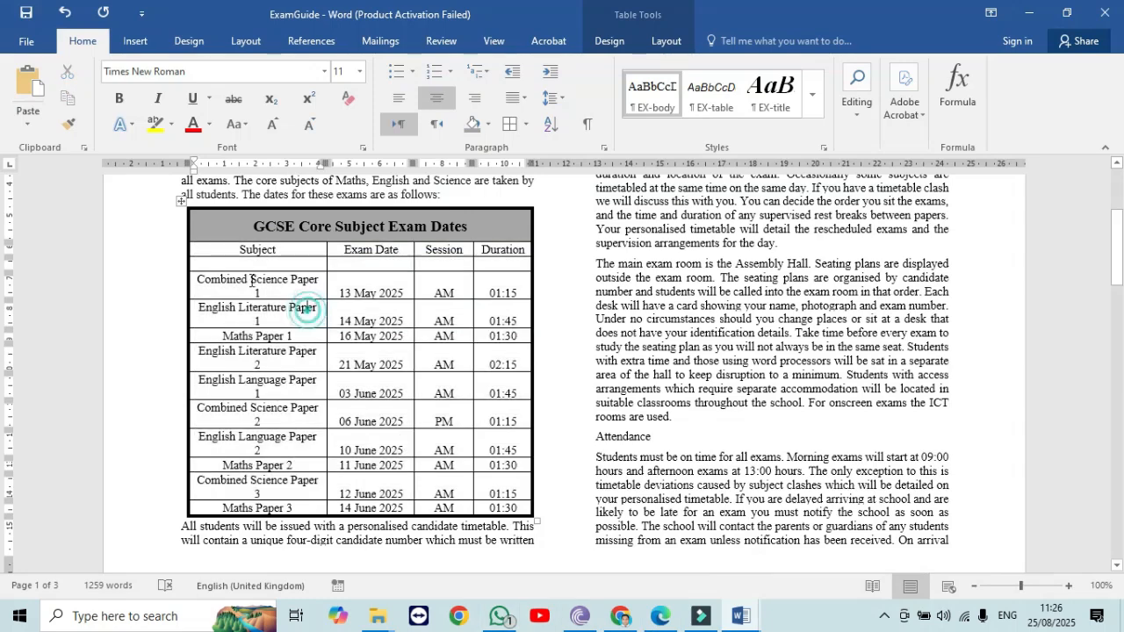
{"action": "left_click_drag", "start_coordinate": [204, 250], "coordinate": [425, 319]}
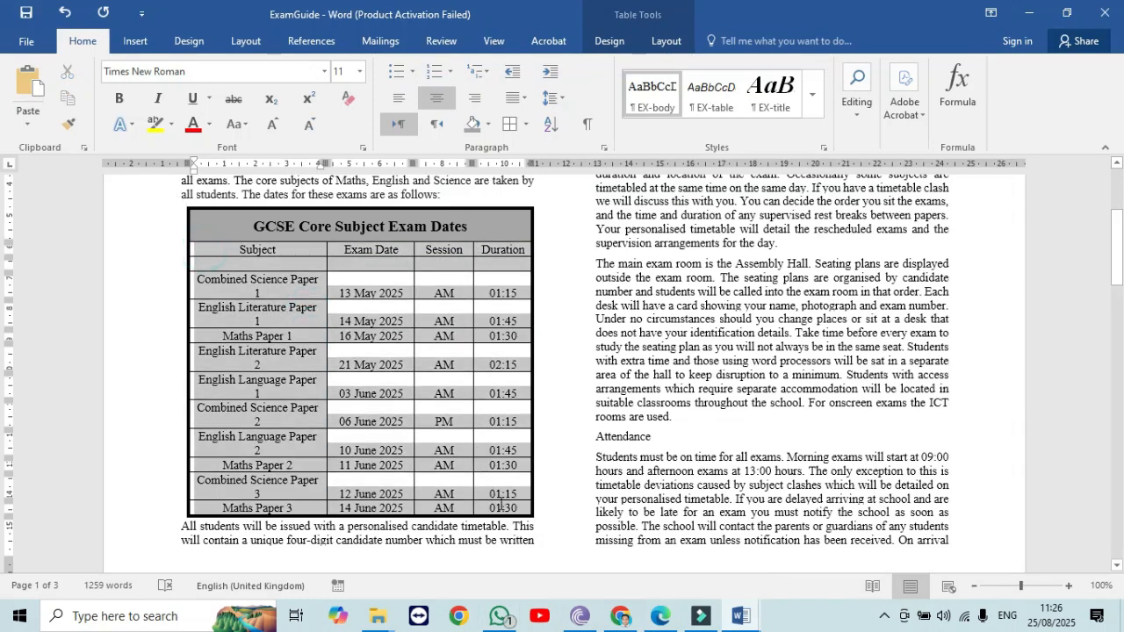
{"action": "left_click", "coordinate": [664, 615]}
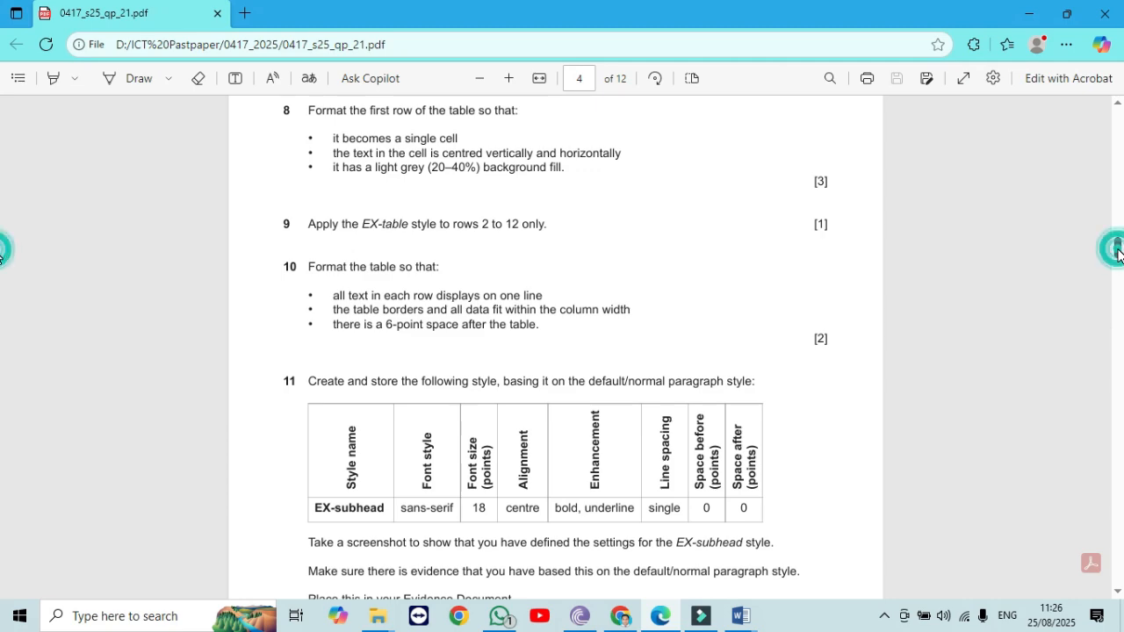
{"action": "scroll", "coordinate": [1119, 243], "scroll_direction": "up", "scroll_amount": 3}
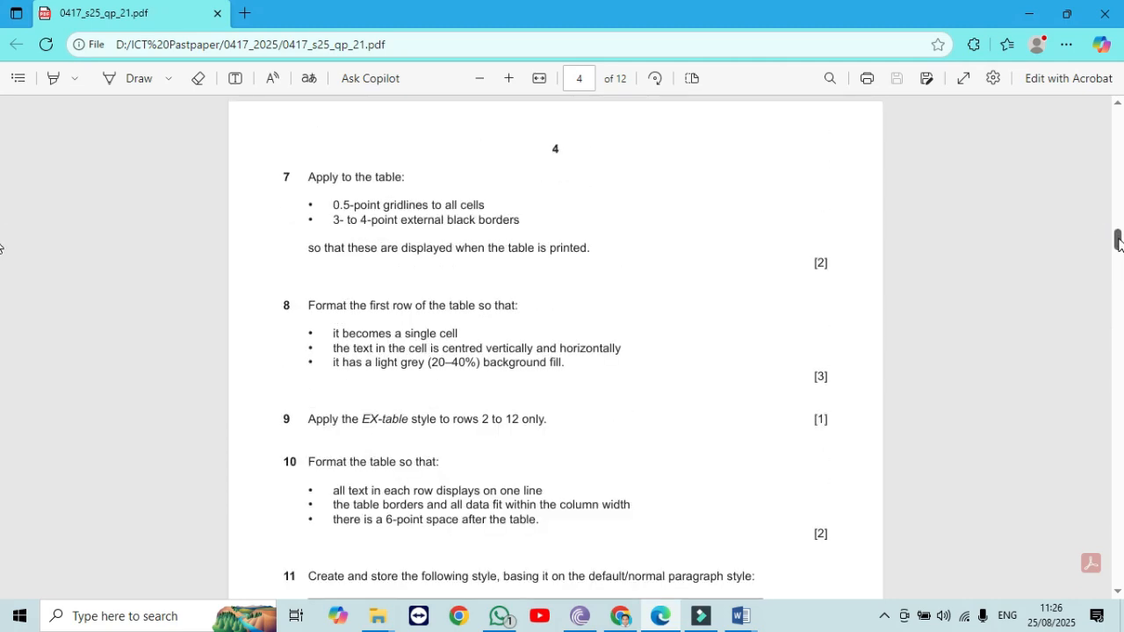
{"action": "left_click_drag", "start_coordinate": [1119, 242], "coordinate": [1119, 230]}
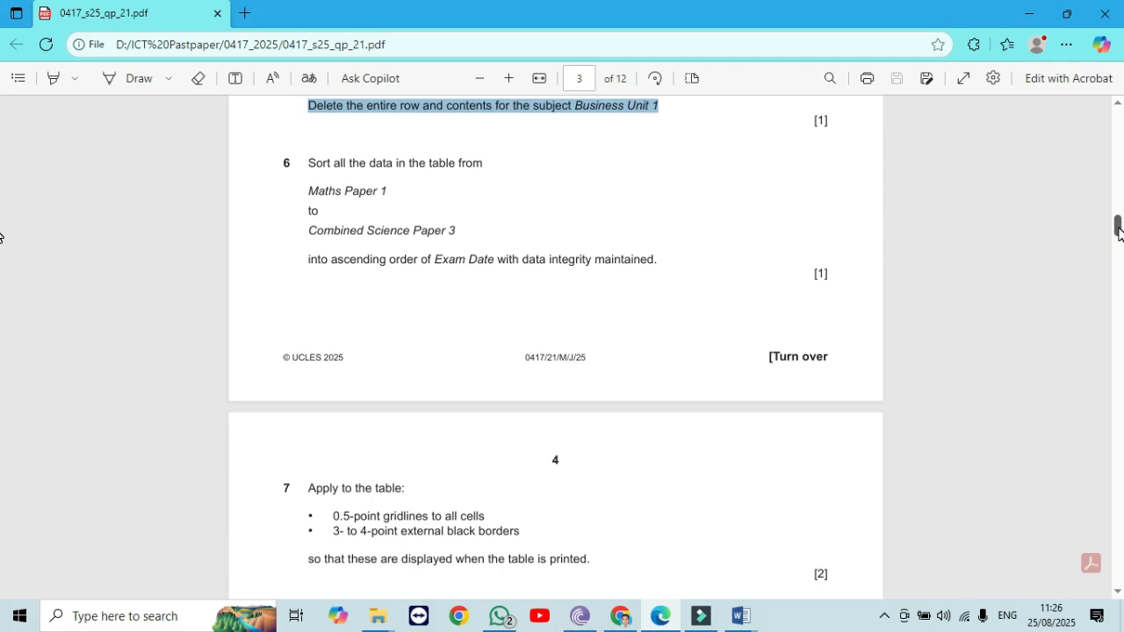
{"action": "left_click_drag", "start_coordinate": [1119, 230], "coordinate": [1120, 246]}
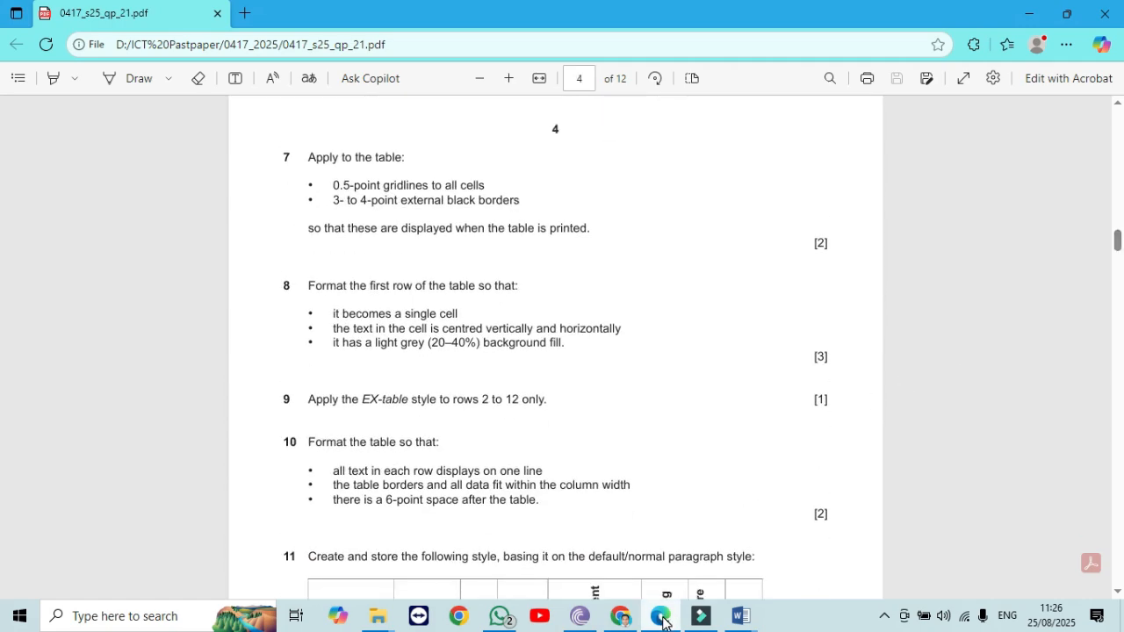
{"action": "left_click", "coordinate": [741, 616]}
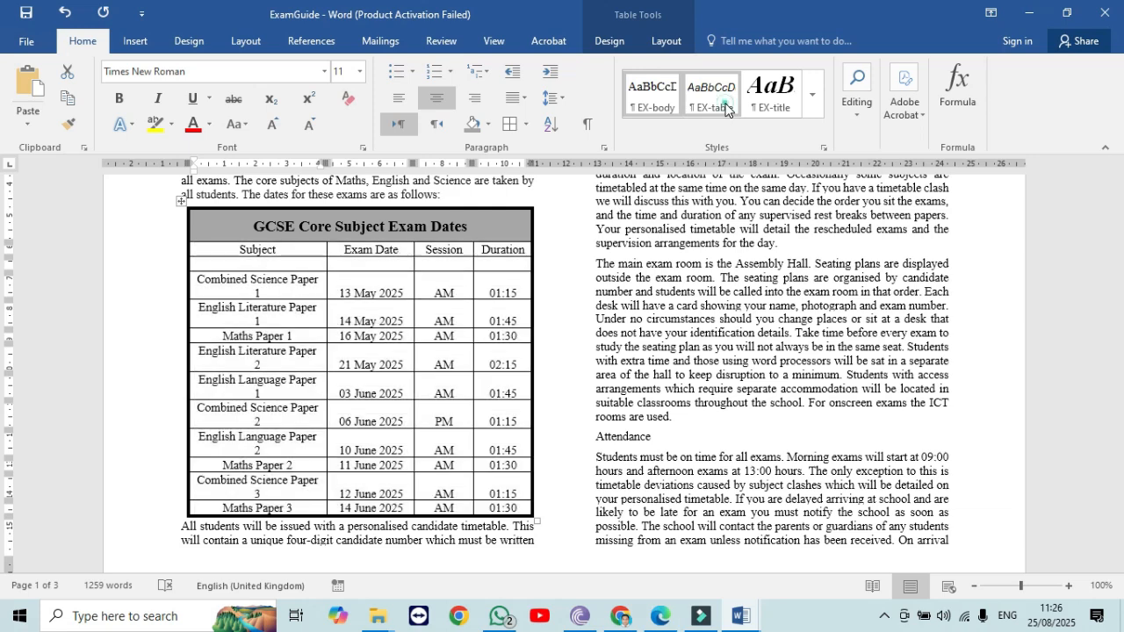
{"action": "left_click", "coordinate": [726, 109]}
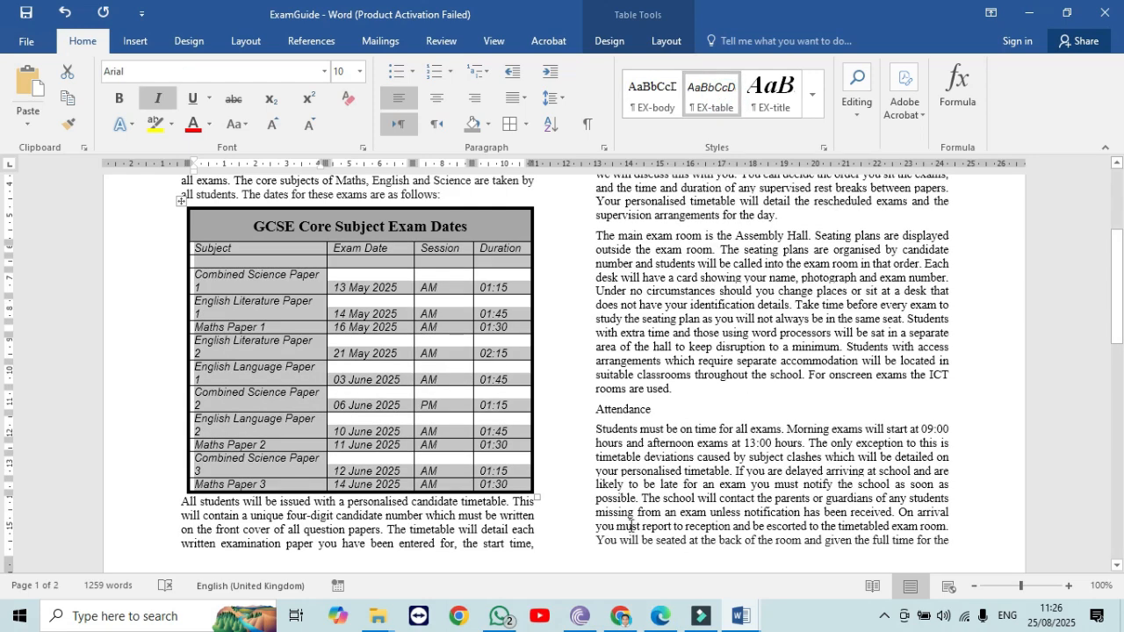
Check task 10 in the exam paper and try to fit the table rows on one line by adjusting the Exam Date column's boundaries.
{"action": "left_click", "coordinate": [661, 617]}
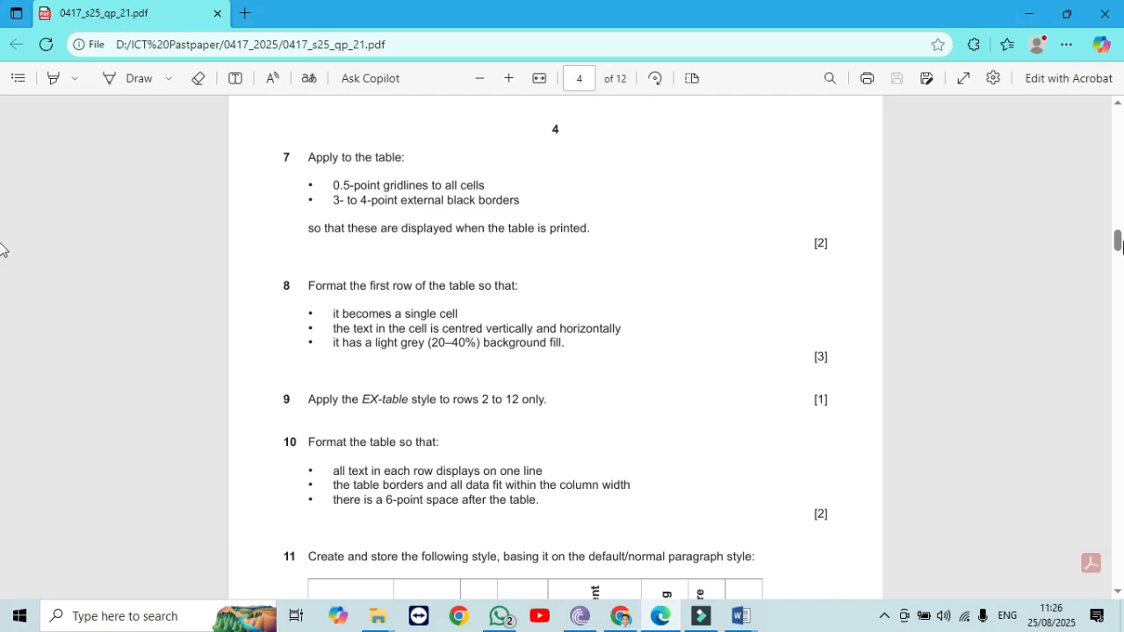
{"action": "scroll", "coordinate": [1119, 246], "scroll_direction": "down", "scroll_amount": 1}
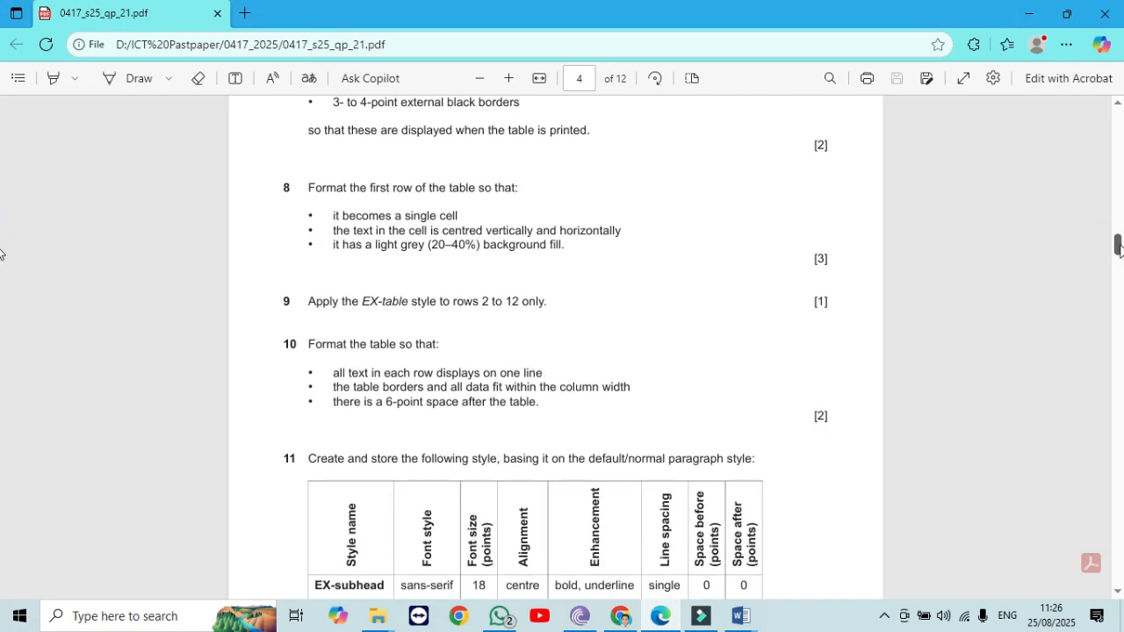
{"action": "scroll", "coordinate": [2, 254], "scroll_direction": "down", "scroll_amount": 2}
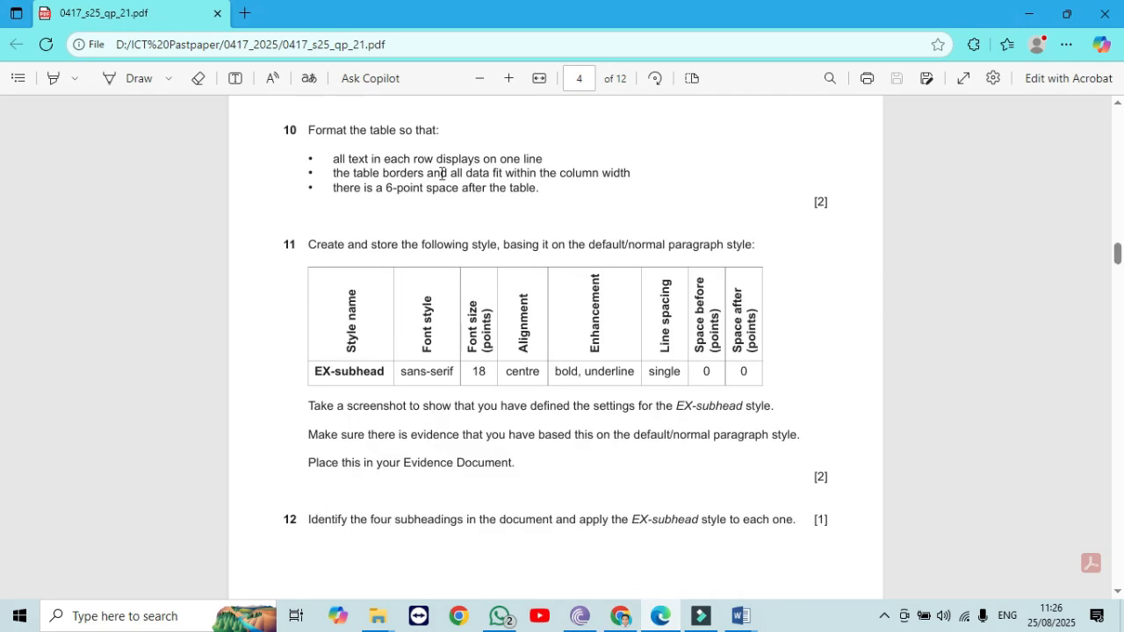
{"action": "left_click", "coordinate": [659, 619]}
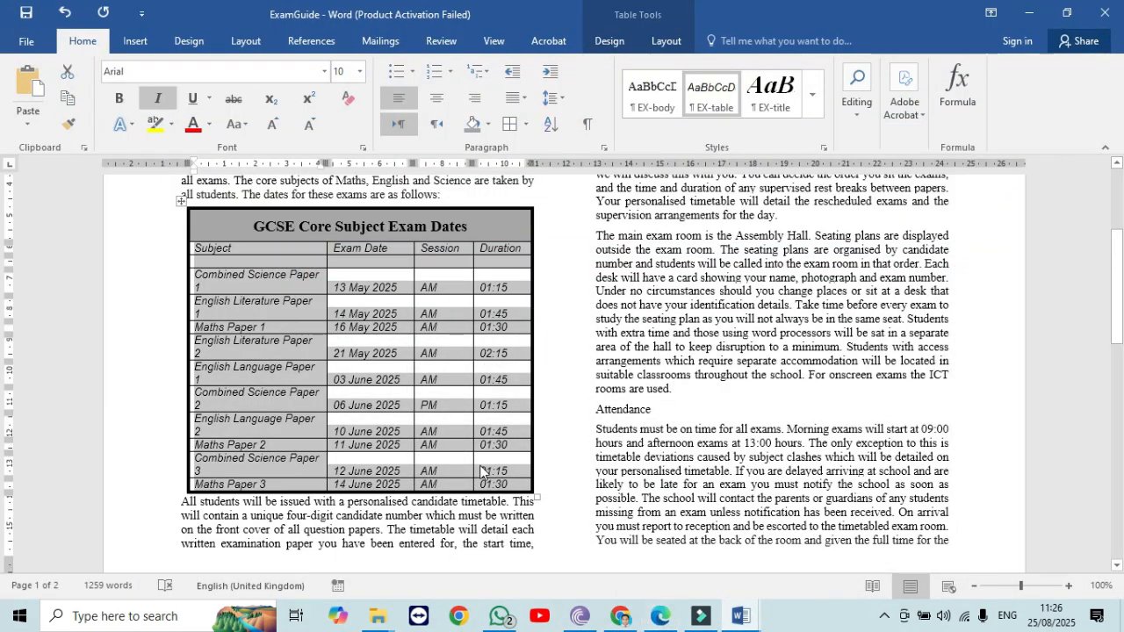
{"action": "left_click_drag", "start_coordinate": [413, 253], "coordinate": [424, 253]}
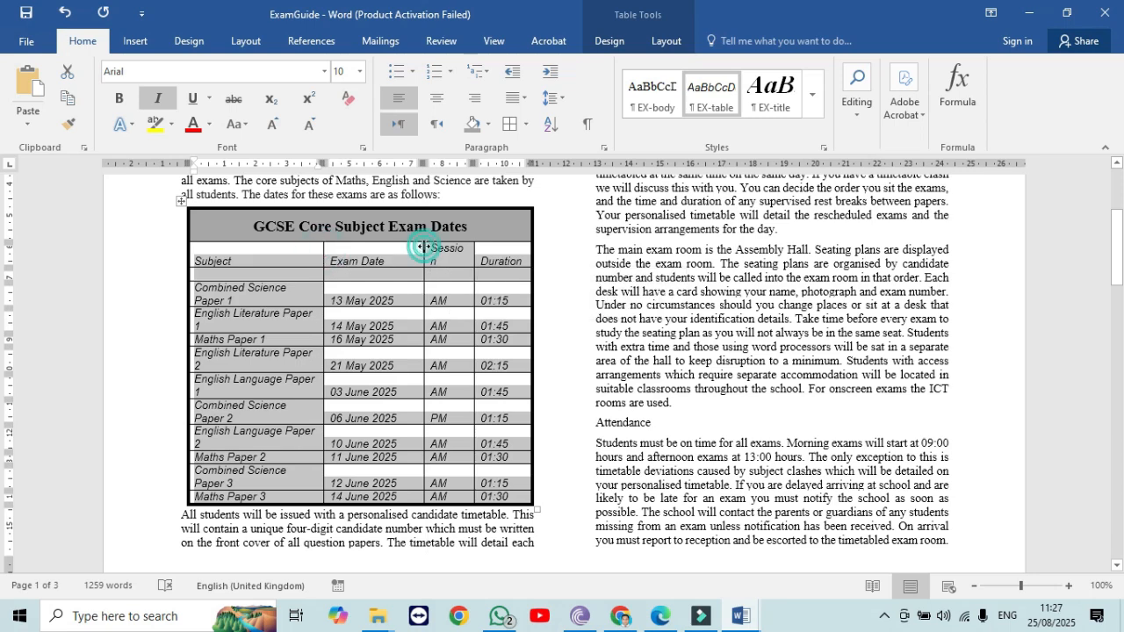
{"action": "left_click_drag", "start_coordinate": [422, 247], "coordinate": [414, 247]}
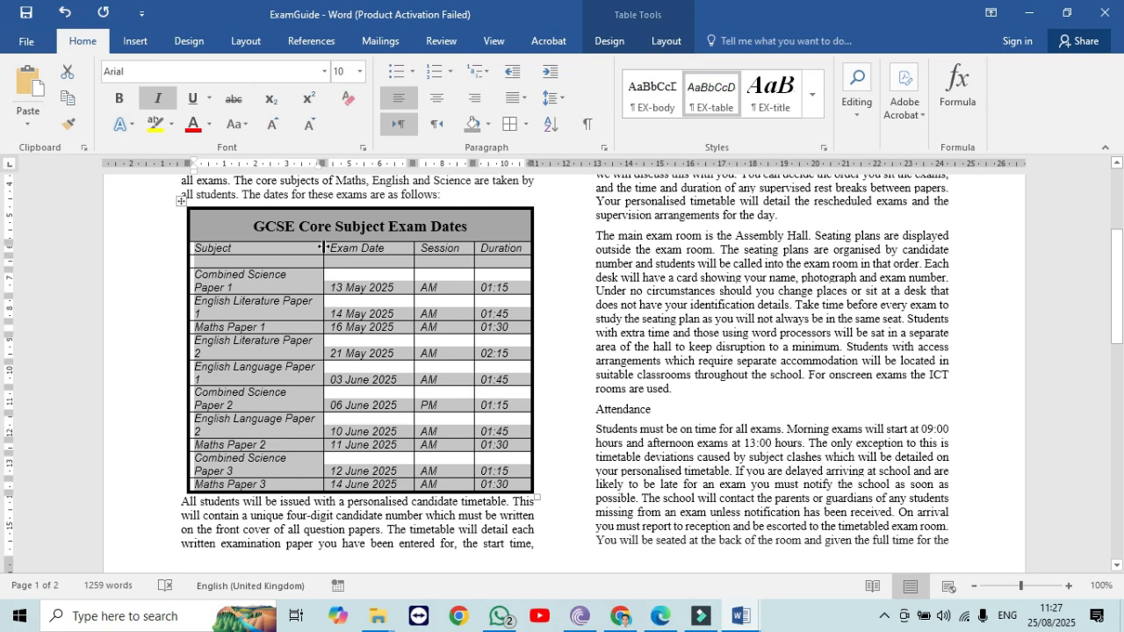
{"action": "left_click_drag", "start_coordinate": [324, 247], "coordinate": [336, 249]}
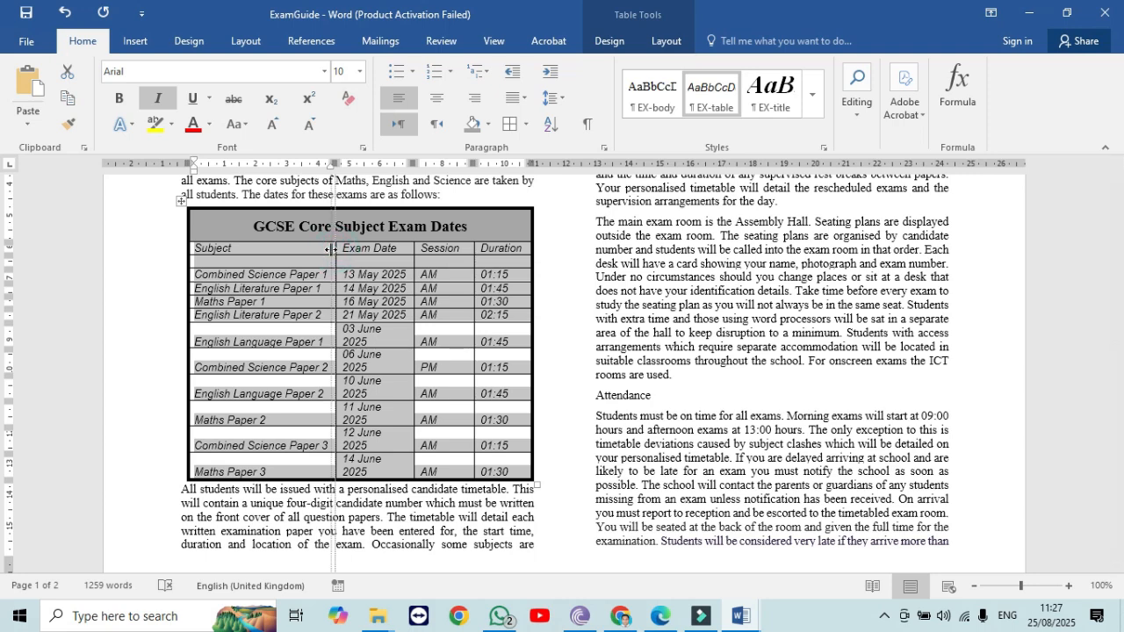
{"action": "left_click_drag", "start_coordinate": [337, 250], "coordinate": [326, 253]}
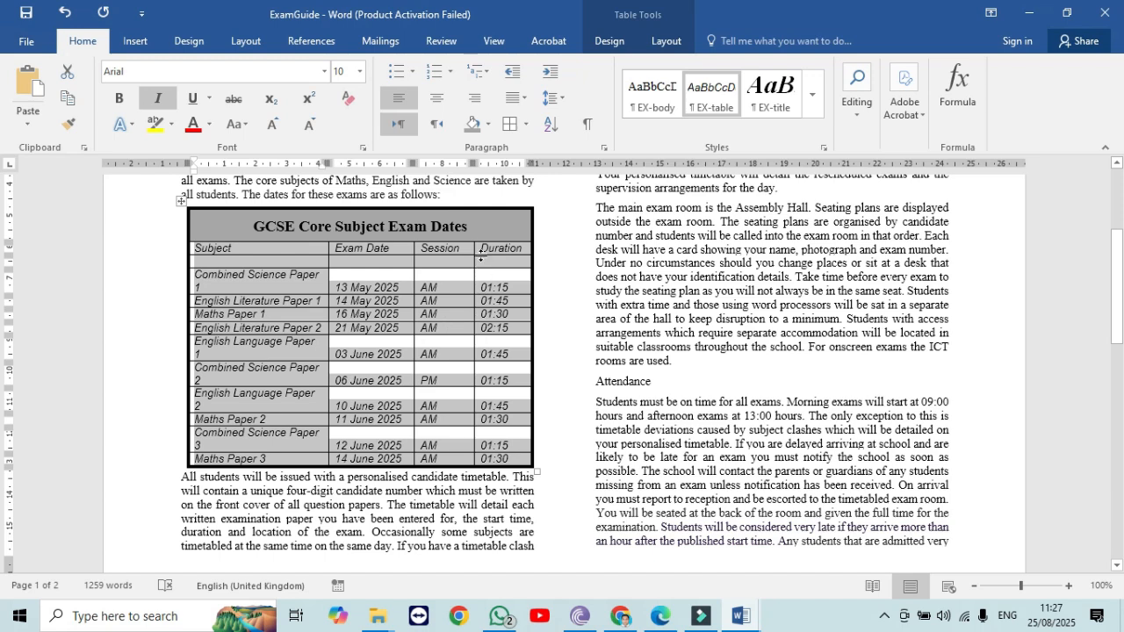
AutoFit the exam dates table's columns to their contents, following task 10's one-line row requirement.
{"action": "mouse_move", "coordinate": [473, 253]}
{"action": "left_mouse_down"}
{"action": "mouse_move", "coordinate": [484, 256]}
{"action": "mouse_move", "coordinate": [444, 295]}
{"action": "mouse_move", "coordinate": [455, 463]}
{"action": "left_mouse_up"}
{"action": "left_click", "coordinate": [451, 263]}
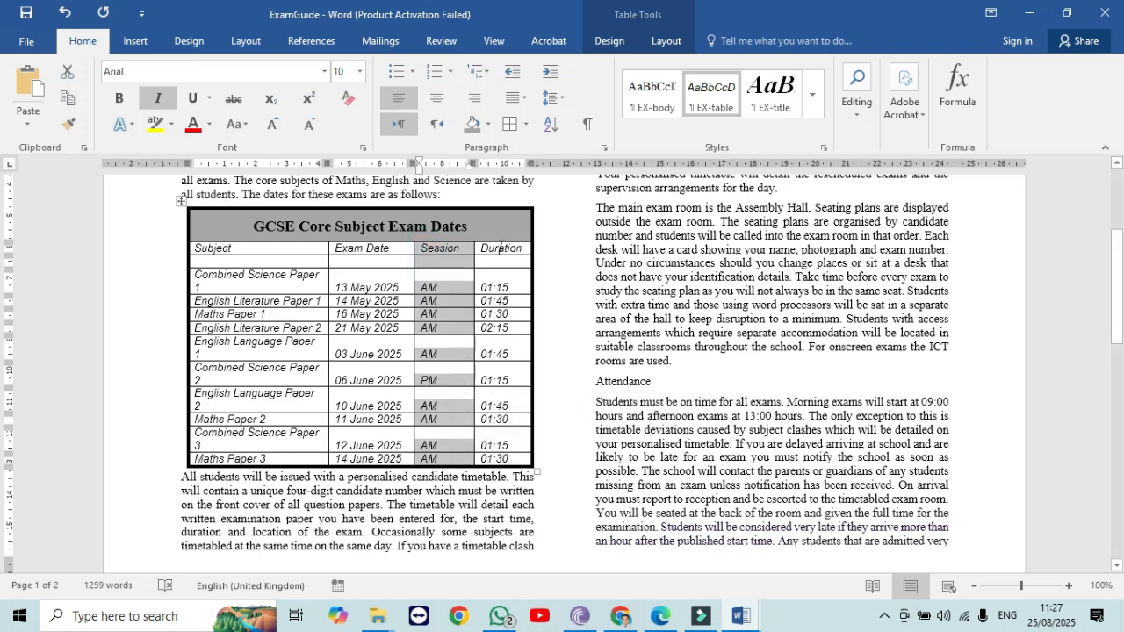
{"action": "left_click", "coordinate": [668, 42]}
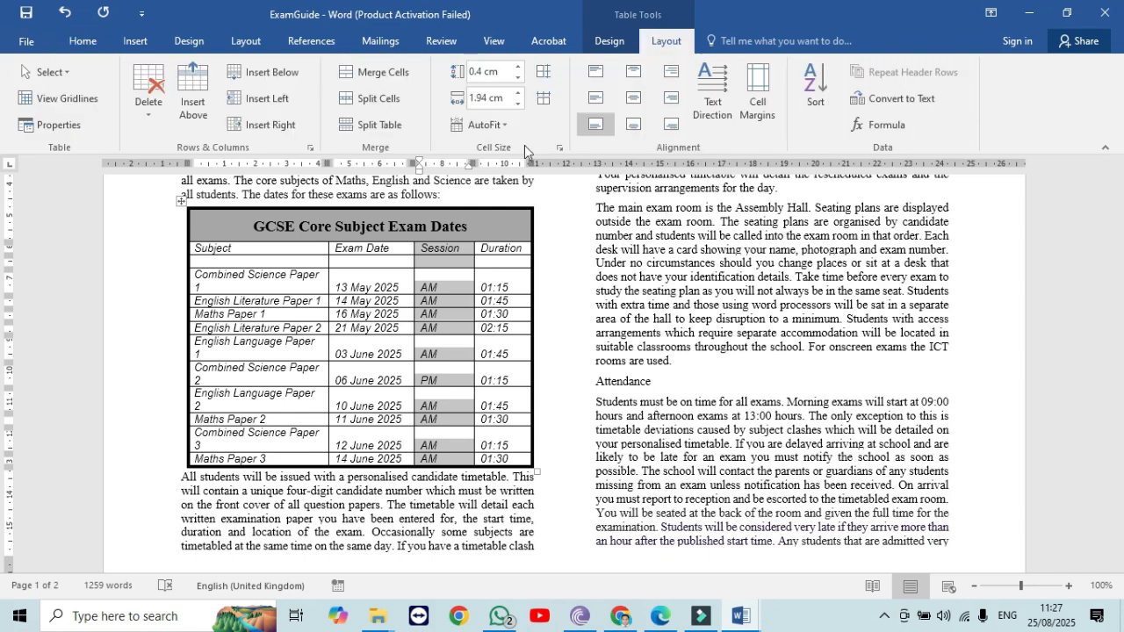
{"action": "left_click", "coordinate": [502, 124]}
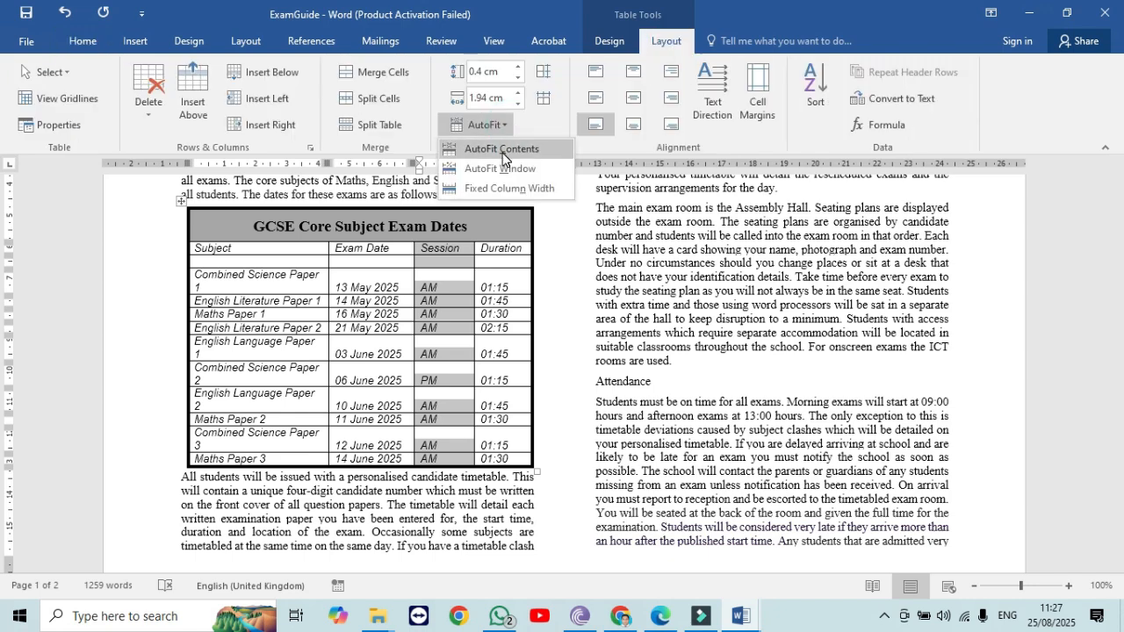
{"action": "left_click", "coordinate": [502, 149]}
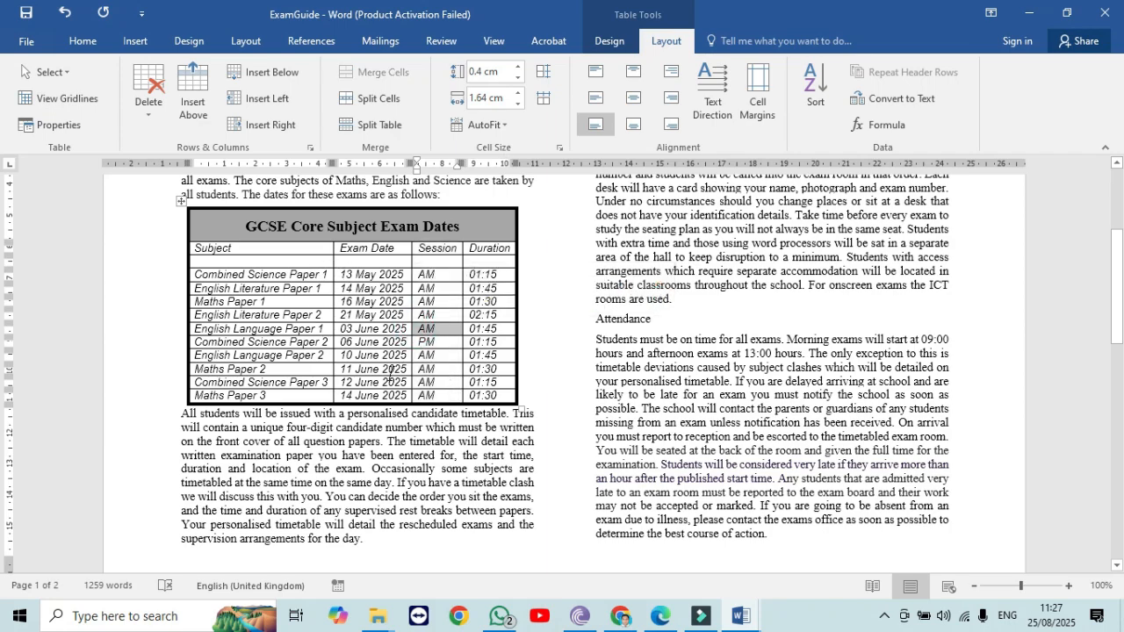
Following task 10, set 6 pt spacing before the paragraph directly below the exam dates table.
{"action": "left_click", "coordinate": [661, 616]}
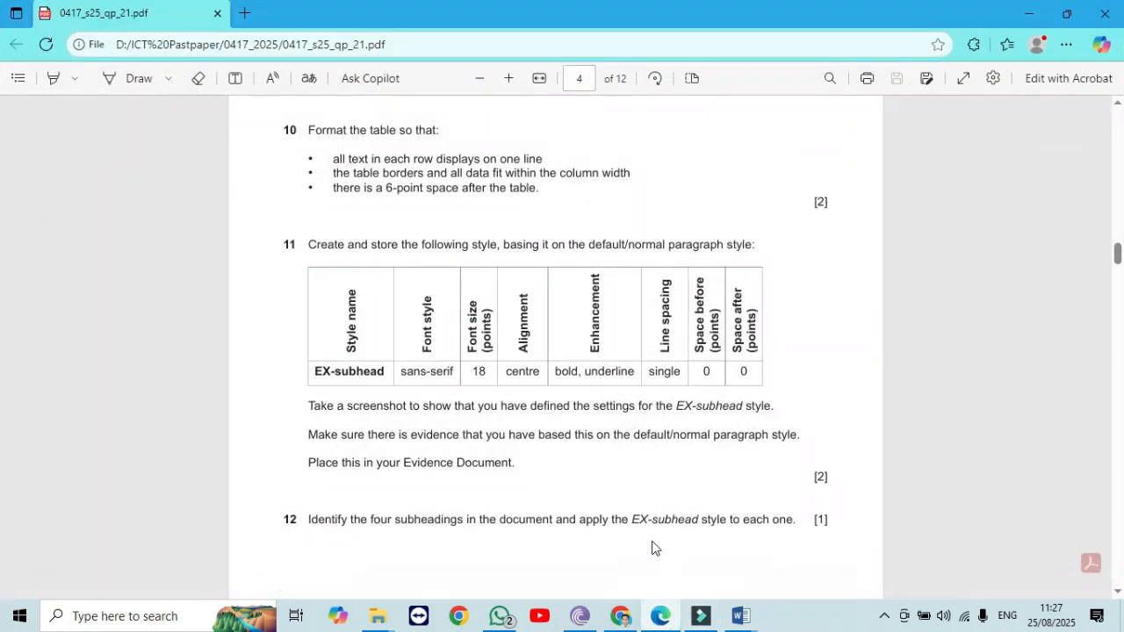
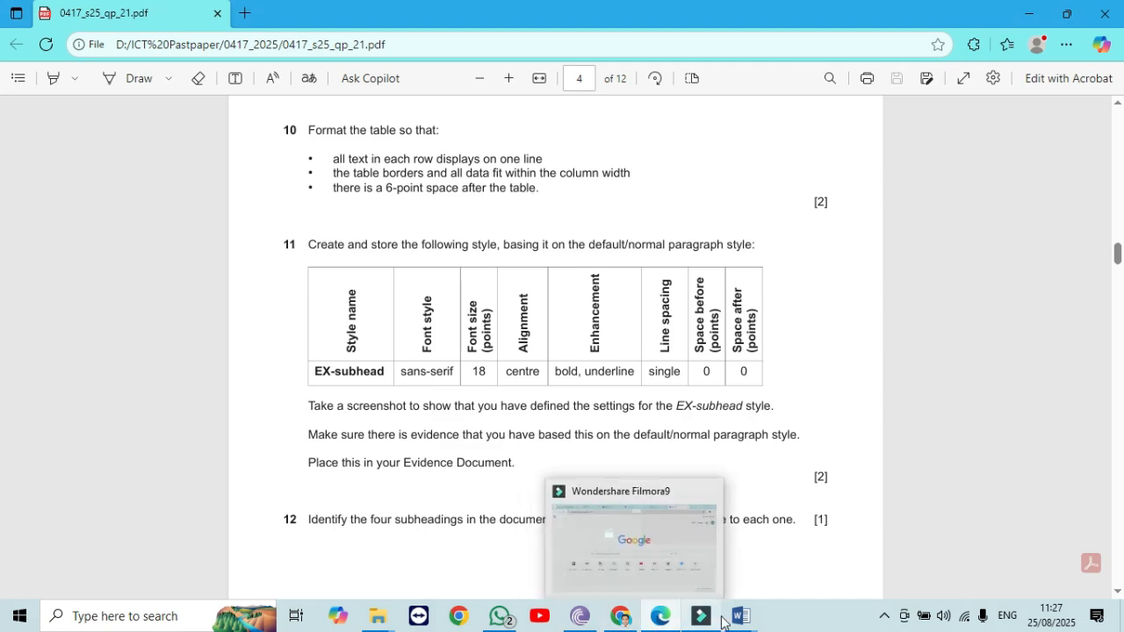
{"action": "mouse_move", "coordinate": [738, 617]}
{"action": "left_click", "coordinate": [826, 540]}
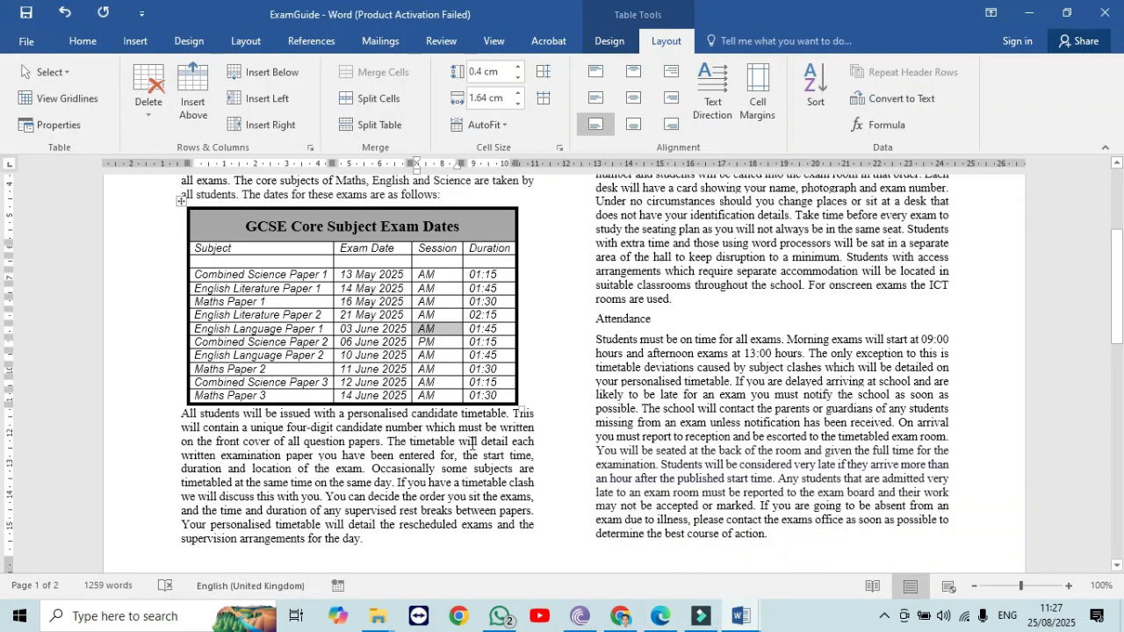
{"action": "left_click", "coordinate": [183, 413]}
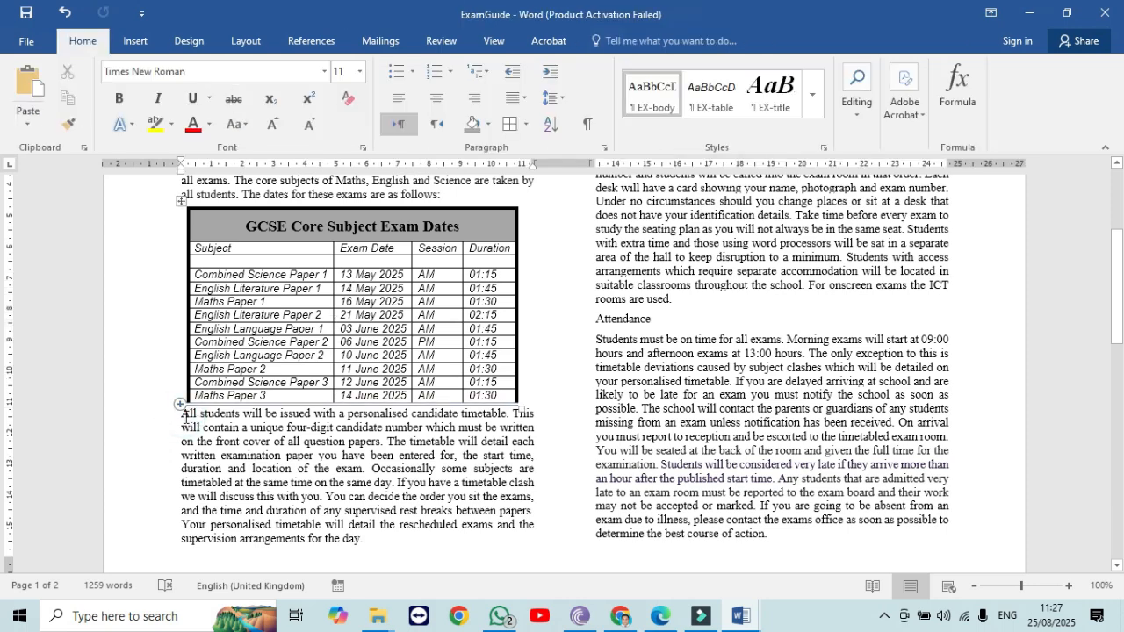
{"action": "right_click", "coordinate": [187, 414]}
{"action": "left_click", "coordinate": [237, 297]}
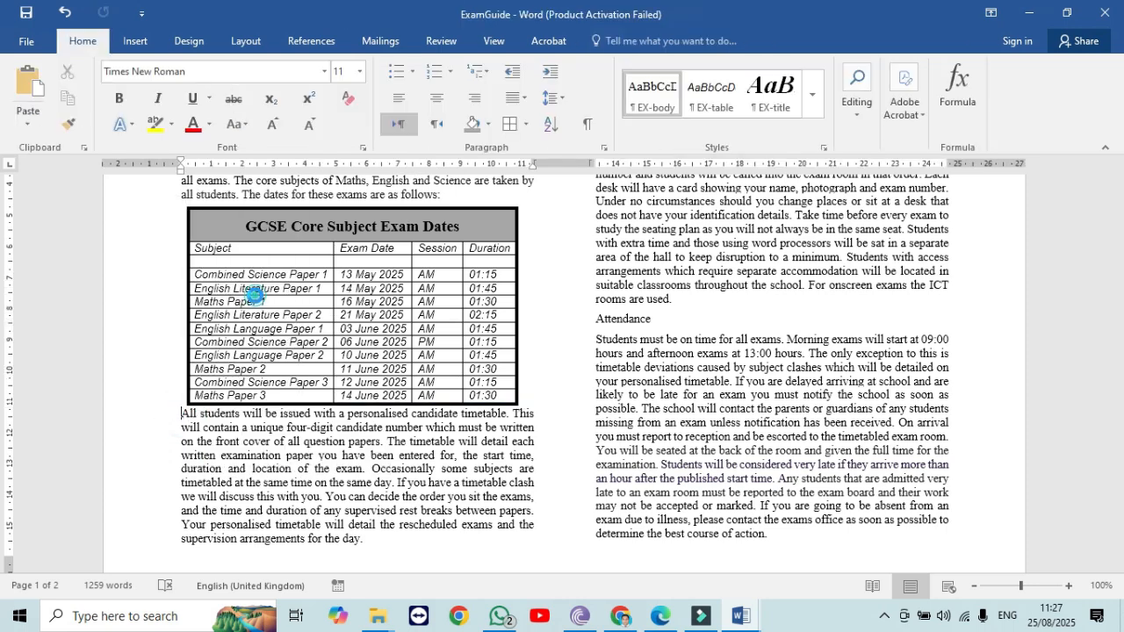
{"action": "left_click", "coordinate": [648, 305]}
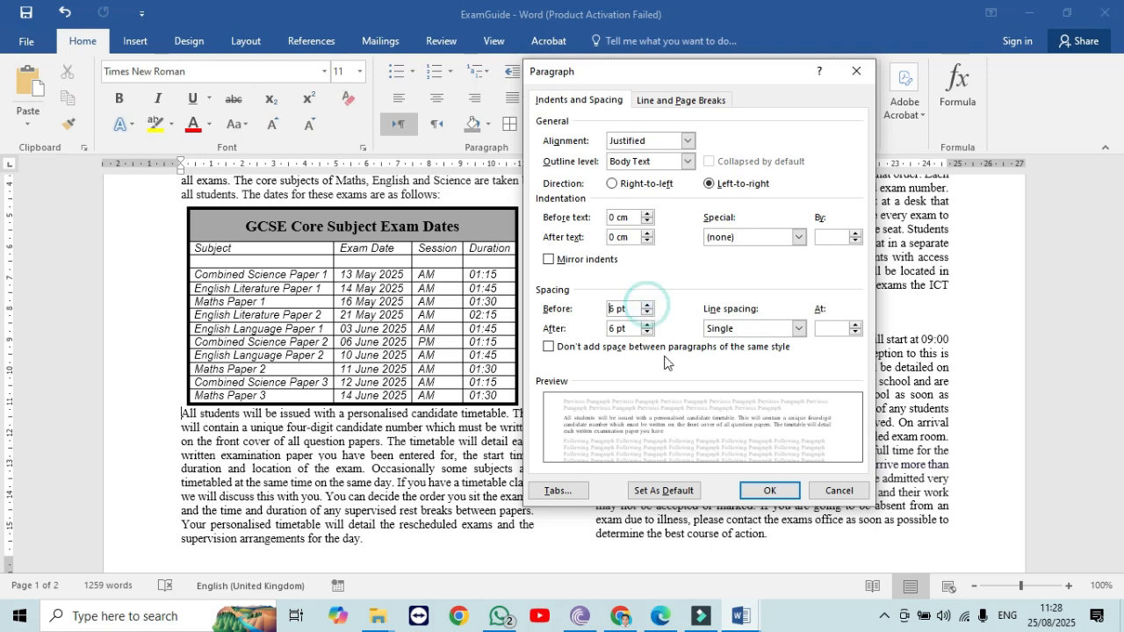
{"action": "left_click", "coordinate": [769, 491]}
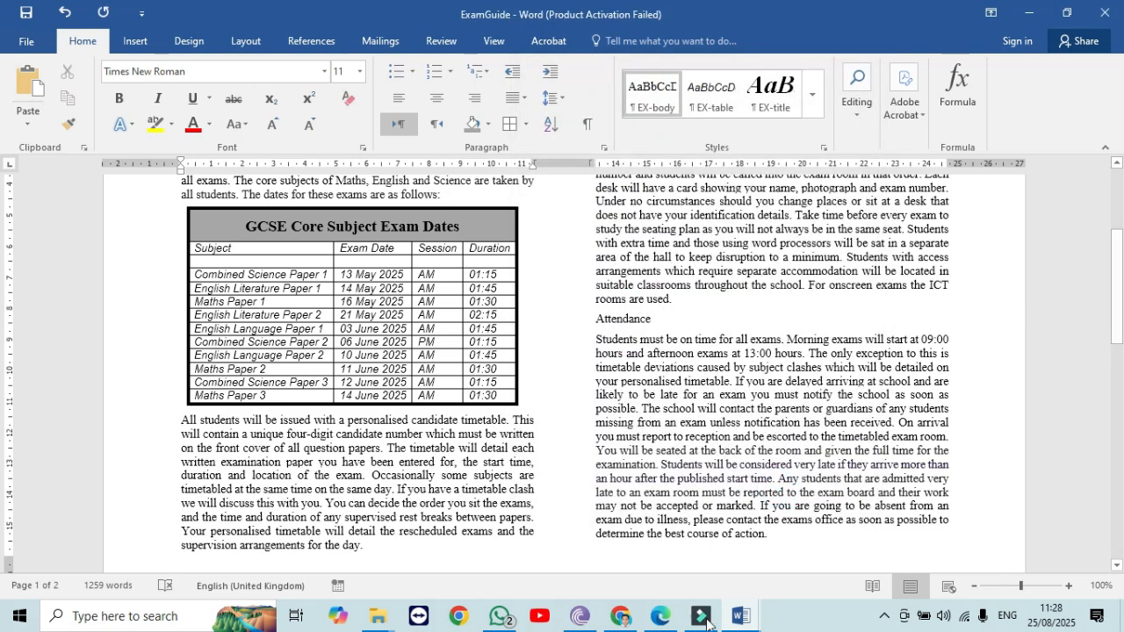
Copy the style name EX-subhead from task 11 of the exam paper PDF.
{"action": "left_click", "coordinate": [661, 618]}
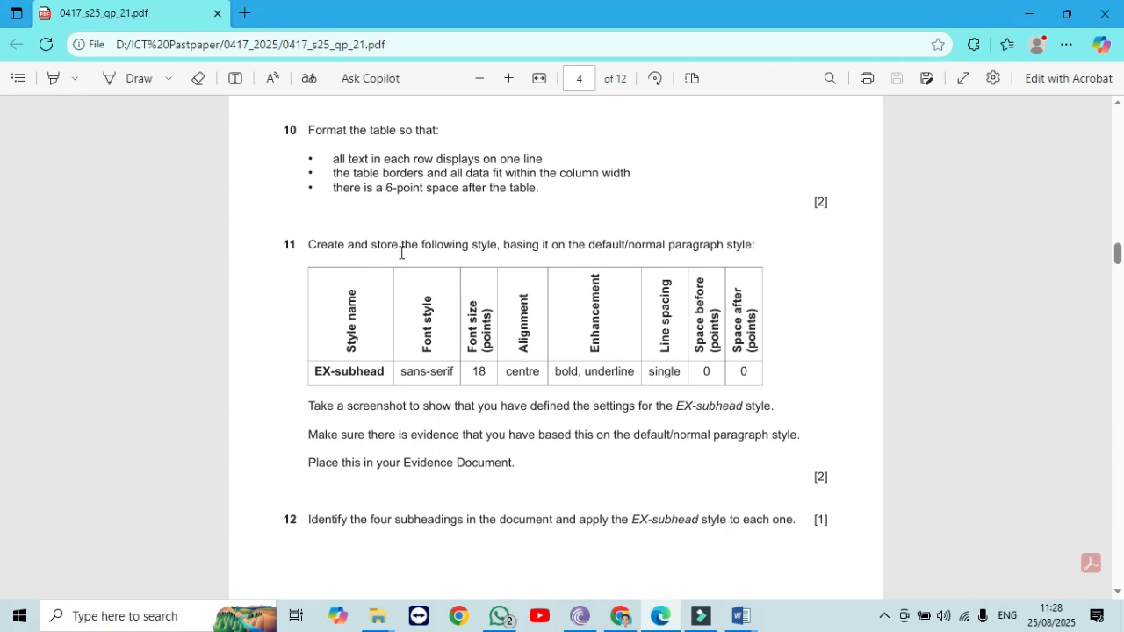
{"action": "left_click_drag", "start_coordinate": [388, 372], "coordinate": [315, 372]}
{"action": "right_click", "coordinate": [320, 374]}
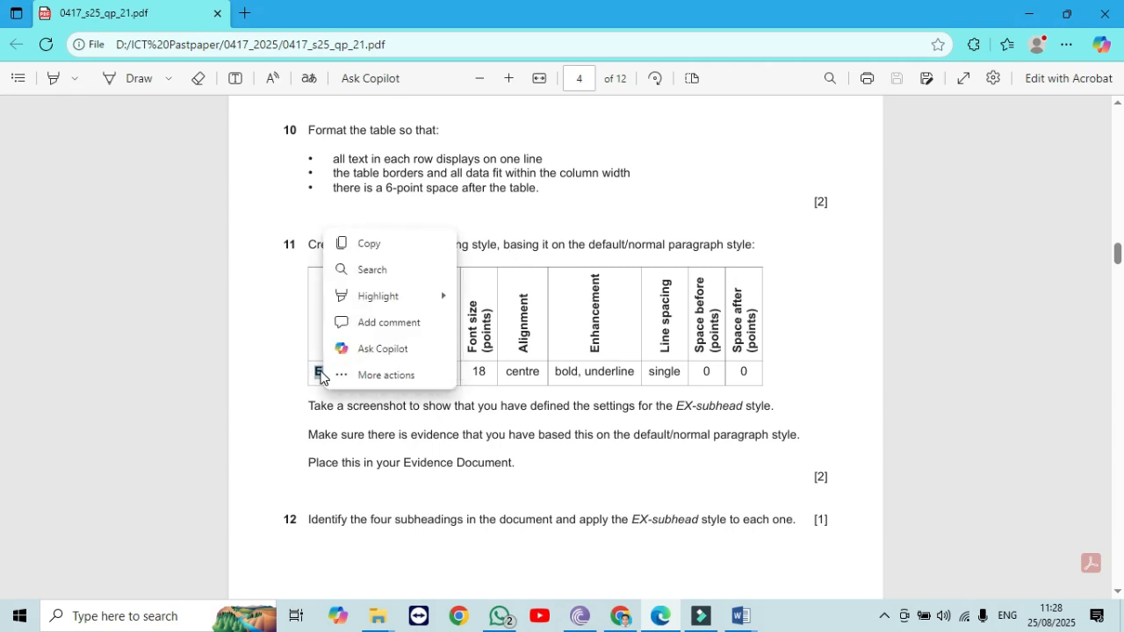
{"action": "left_click", "coordinate": [370, 244]}
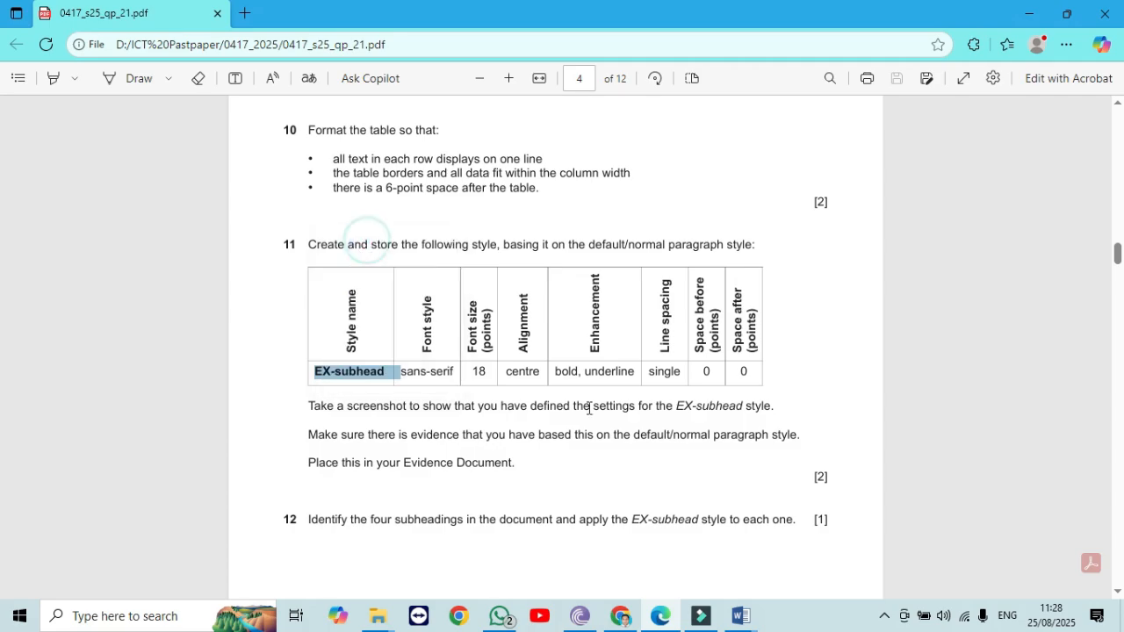
{"action": "mouse_move", "coordinate": [734, 614]}
At the end of the ExamGuide document in Word, start a new style named EX-subhead and open its detailed settings.
{"action": "left_click", "coordinate": [830, 549]}
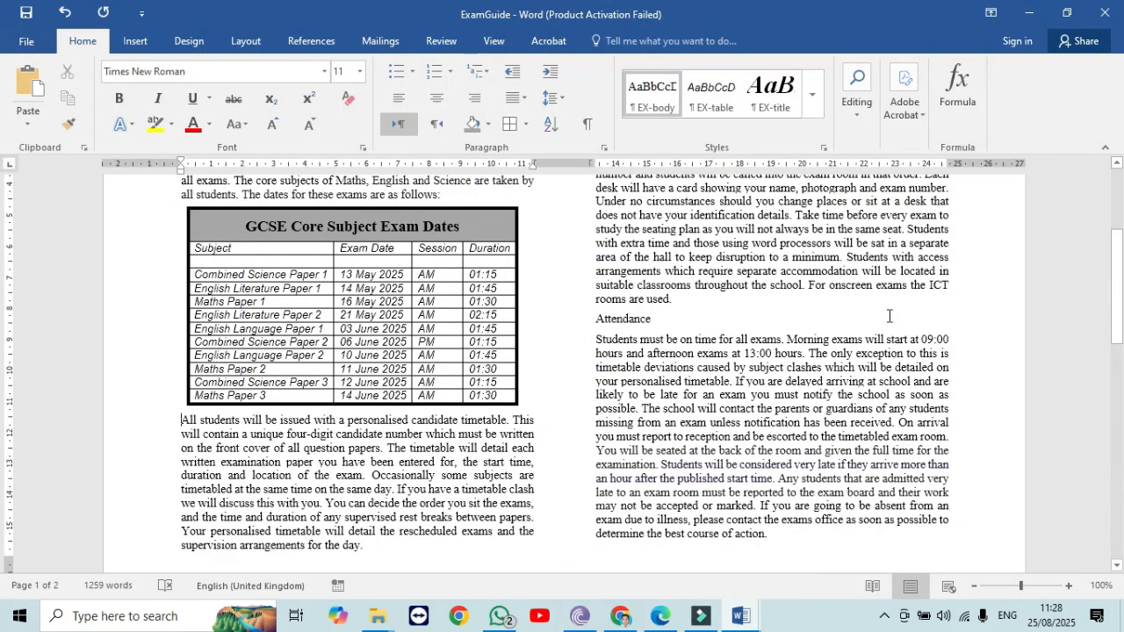
{"action": "left_click_drag", "start_coordinate": [1119, 318], "coordinate": [1118, 559]}
{"action": "left_click", "coordinate": [527, 493]}
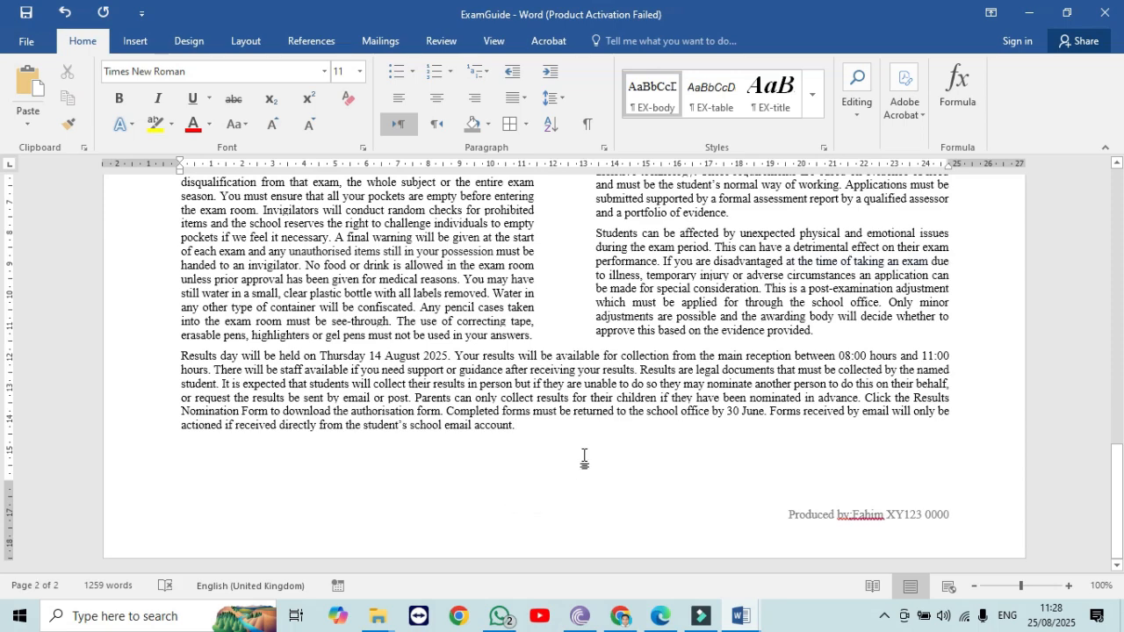
{"action": "left_click", "coordinate": [821, 108]}
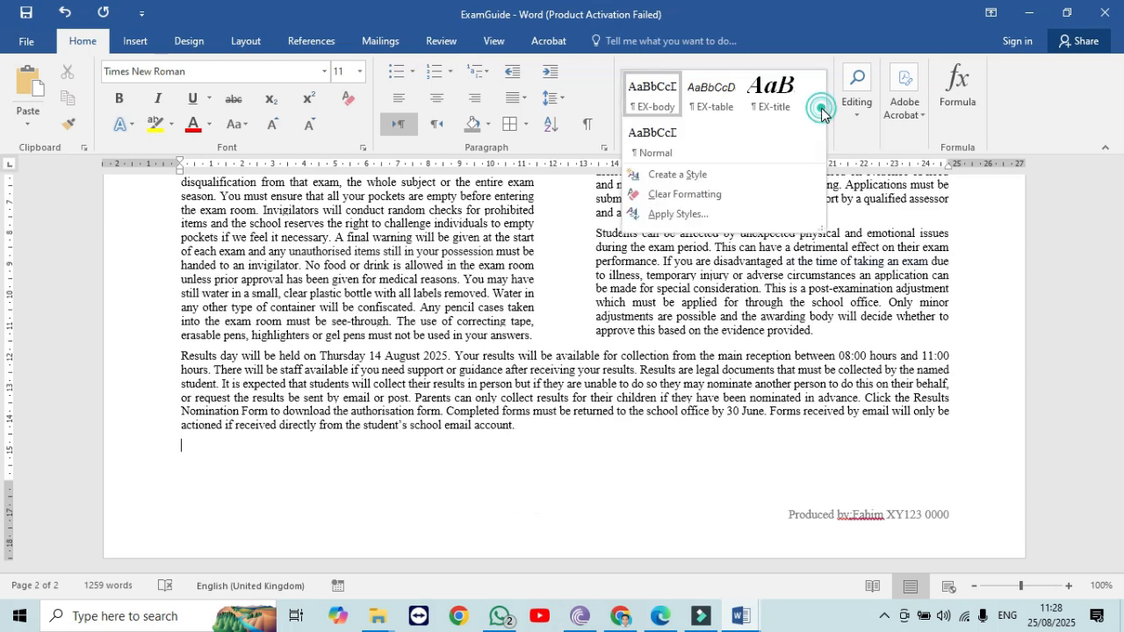
{"action": "left_click", "coordinate": [744, 173]}
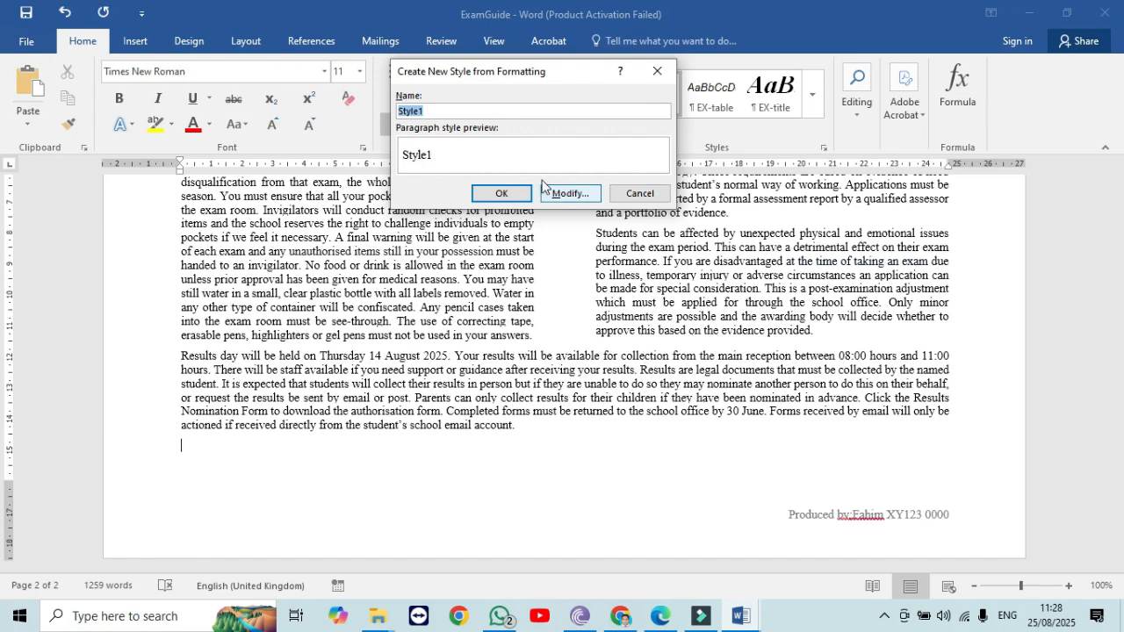
{"action": "type", "text": "EX-subhead"}
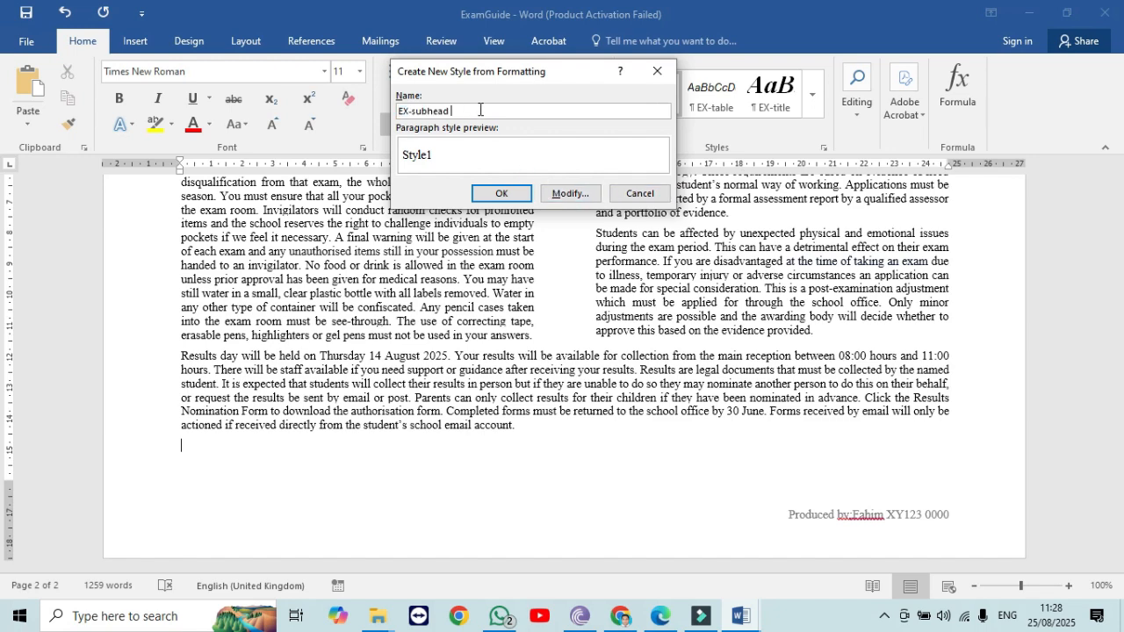
{"action": "left_click", "coordinate": [569, 194]}
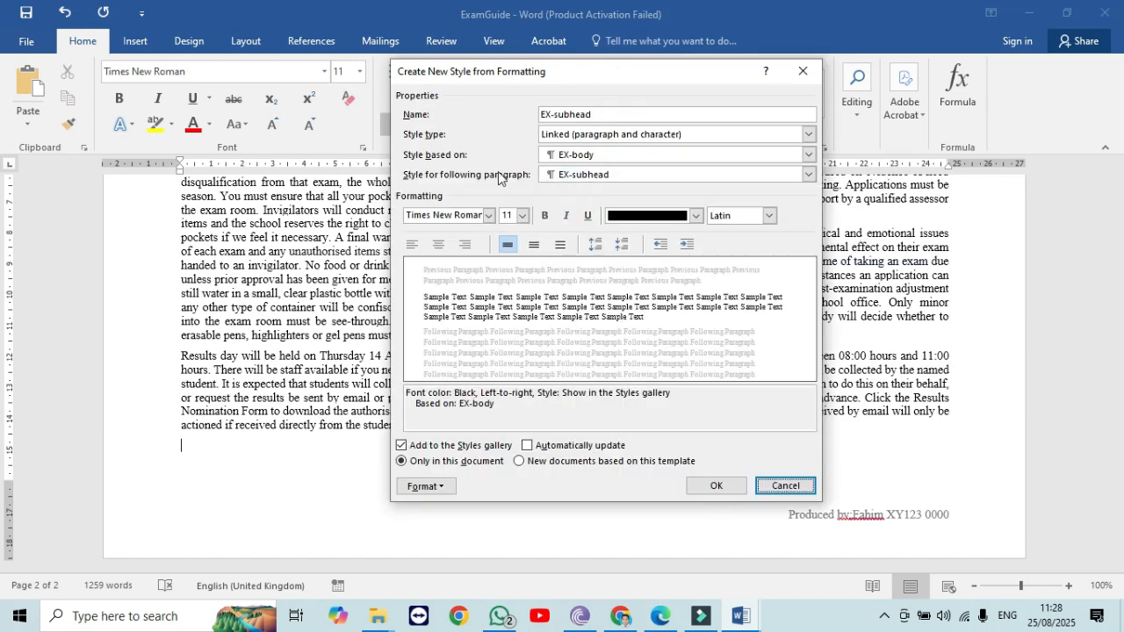
Base the EX-subhead style on (no style) and set the style for its following paragraph to Normal.
{"action": "left_click", "coordinate": [803, 157]}
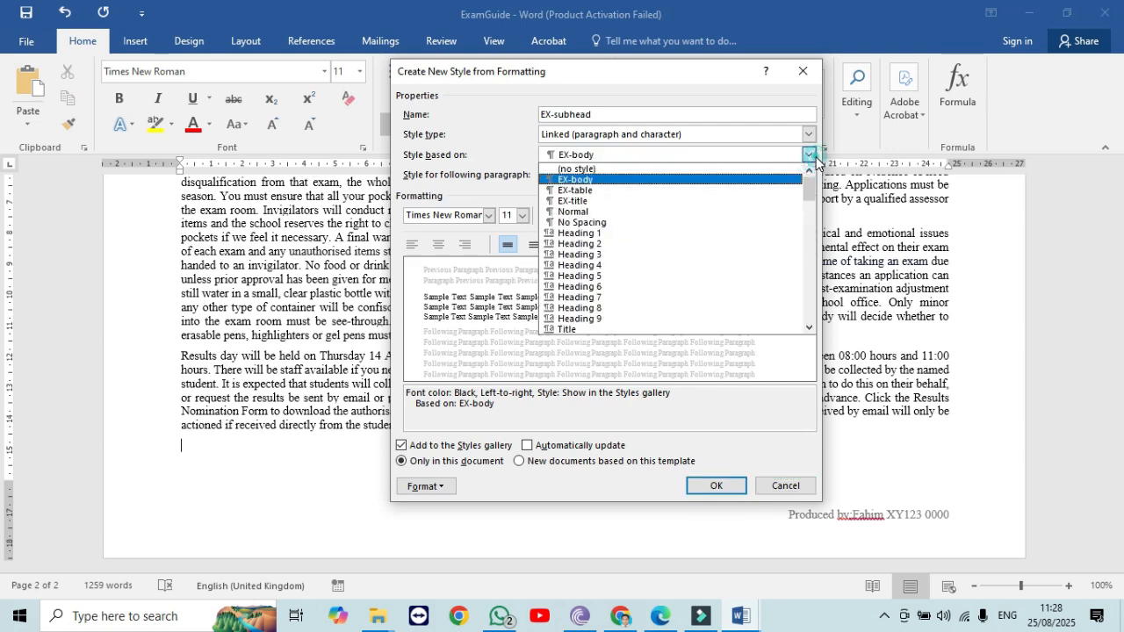
{"action": "left_click", "coordinate": [672, 168]}
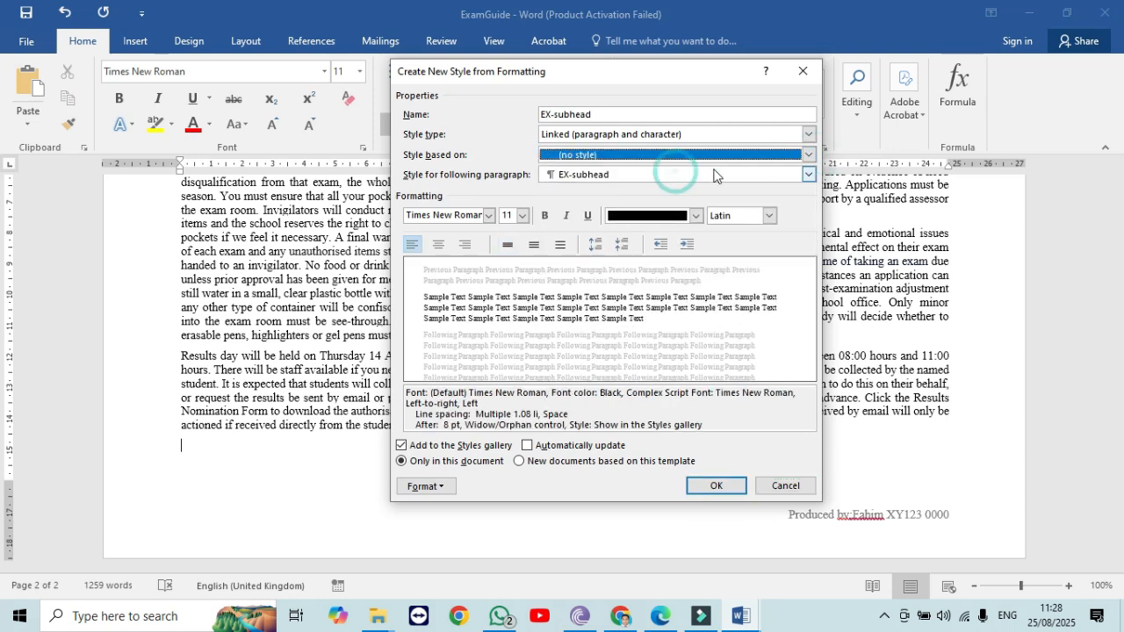
{"action": "left_click", "coordinate": [808, 176]}
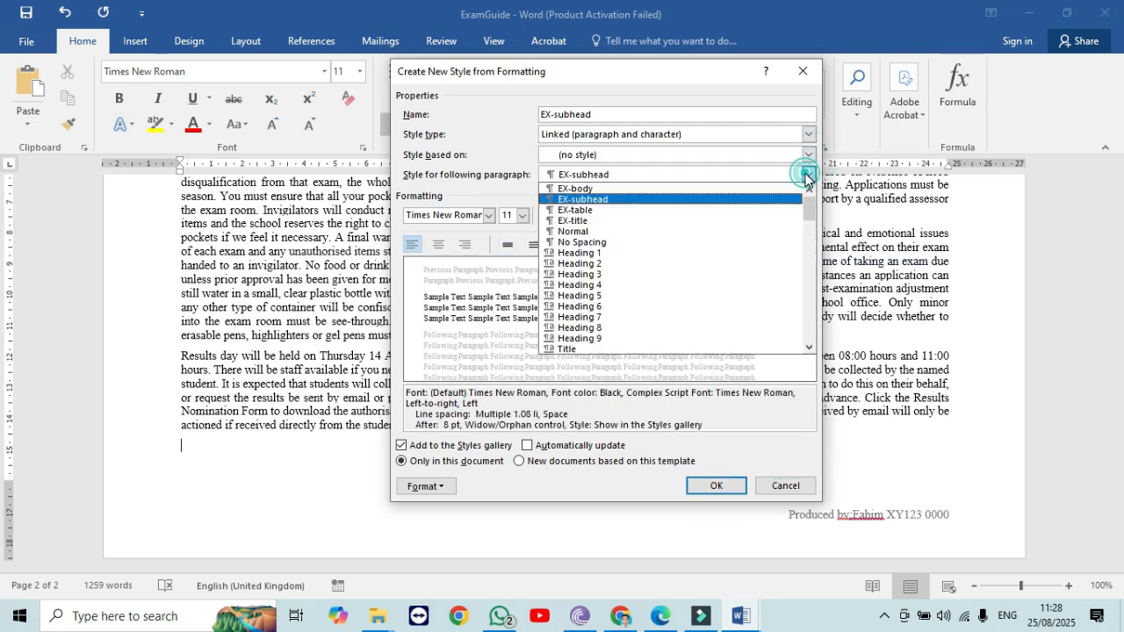
{"action": "left_click", "coordinate": [602, 229]}
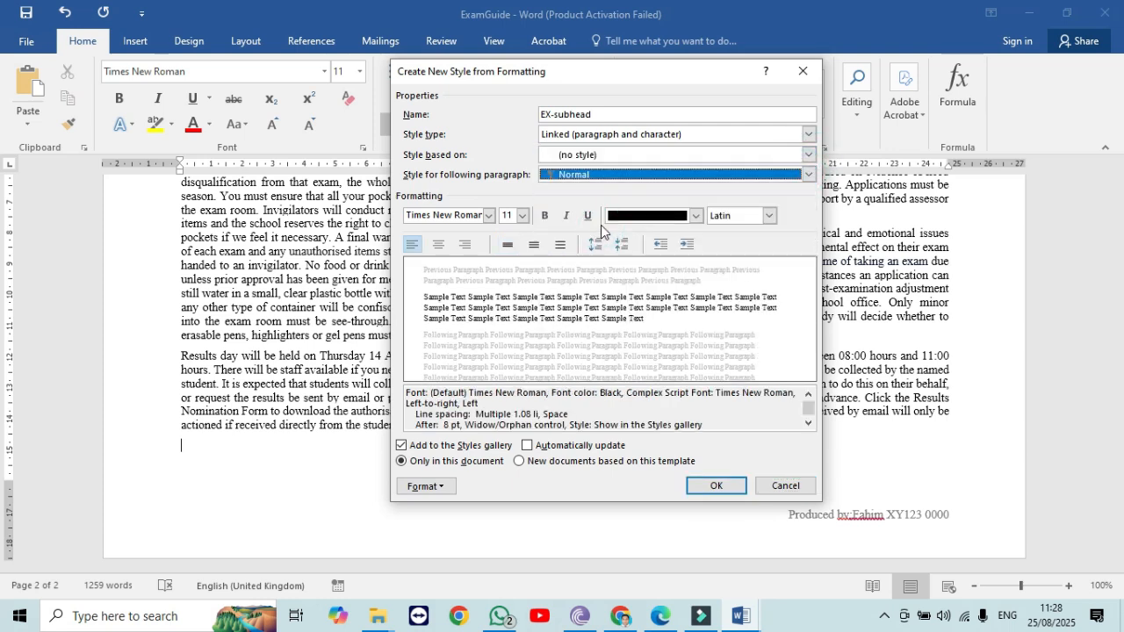
Set the EX-subhead style's font to Arial to meet task 11's sans-serif requirement.
{"action": "left_click", "coordinate": [661, 616]}
{"action": "left_click", "coordinate": [661, 617]}
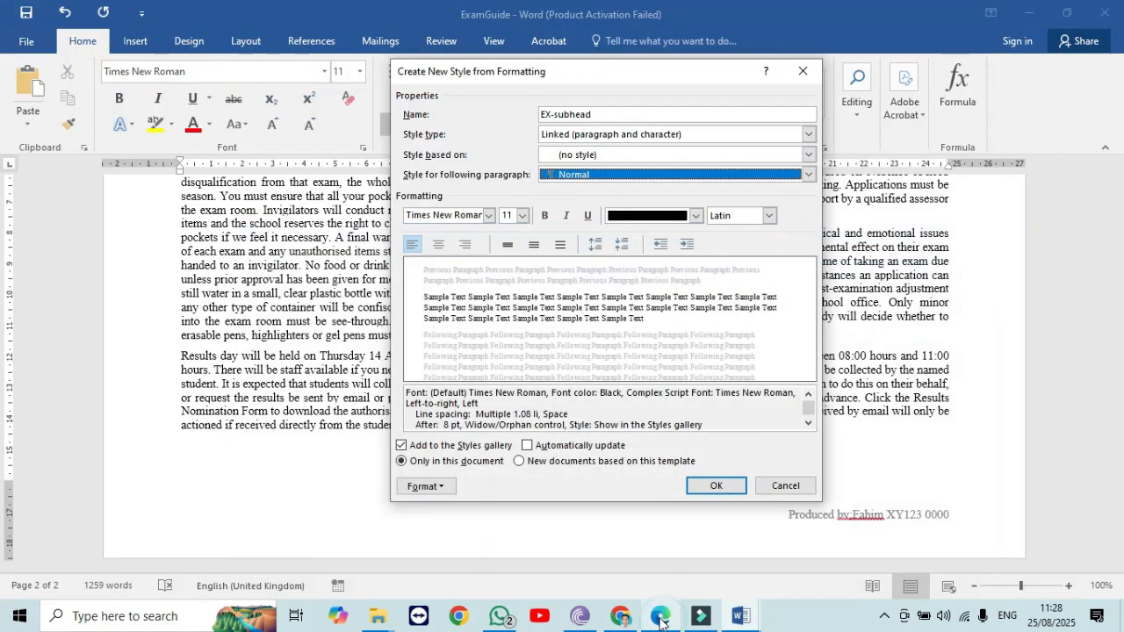
{"action": "left_click", "coordinate": [489, 215]}
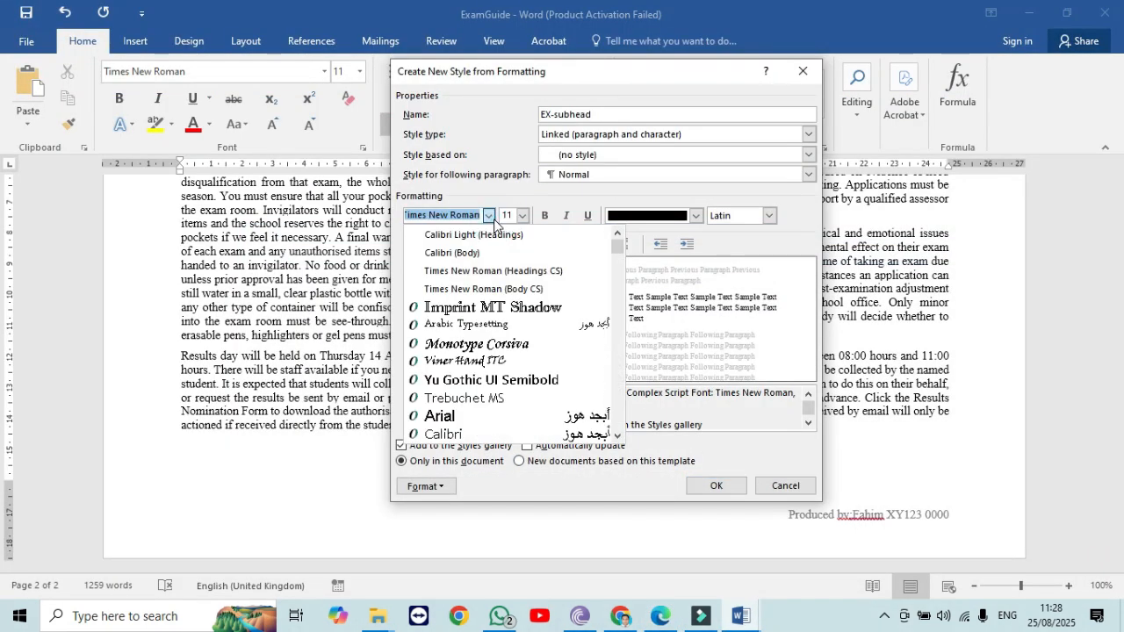
{"action": "left_click", "coordinate": [474, 417]}
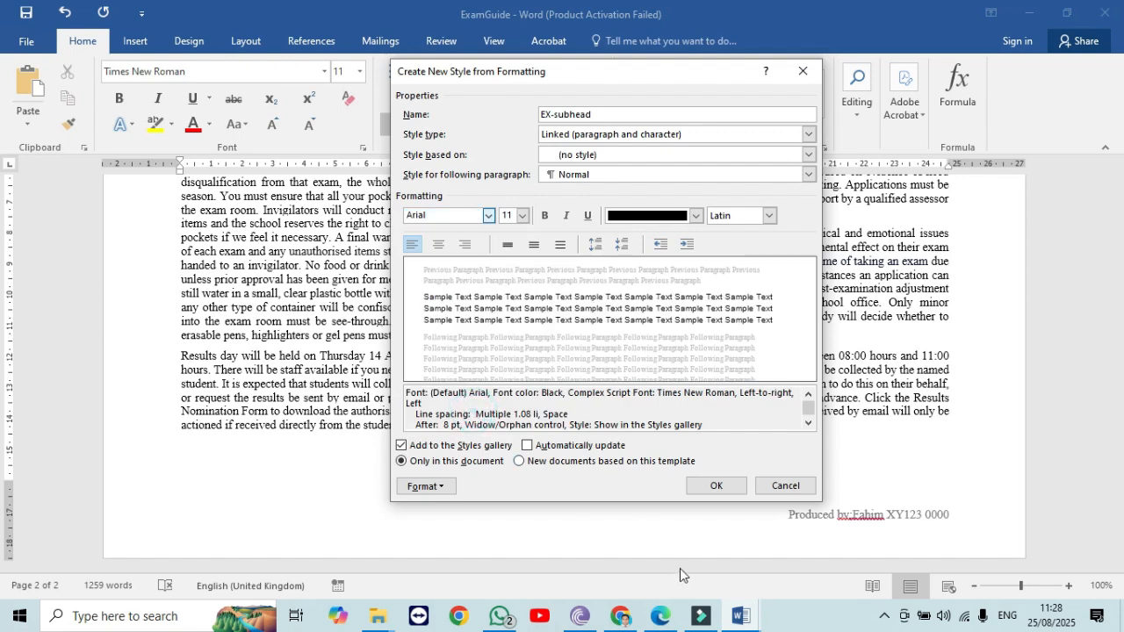
Set the EX-subhead style's font size to 18 points, as task 11 of the exam paper requires.
{"action": "left_click", "coordinate": [661, 616]}
{"action": "left_click", "coordinate": [660, 617]}
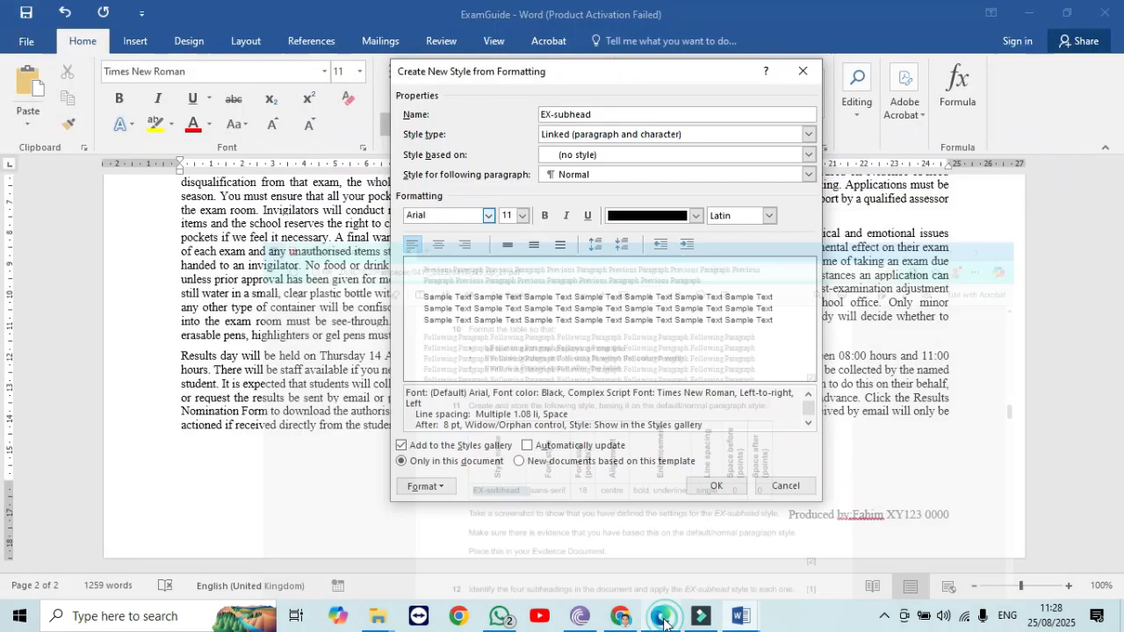
{"action": "left_click", "coordinate": [522, 216]}
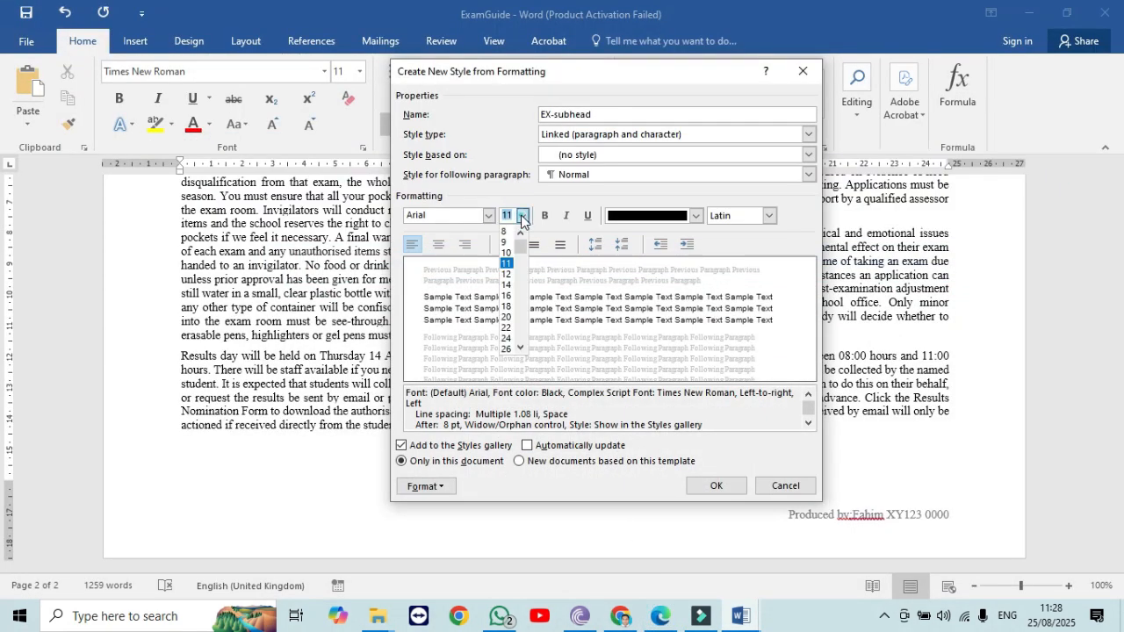
{"action": "left_click", "coordinate": [508, 306]}
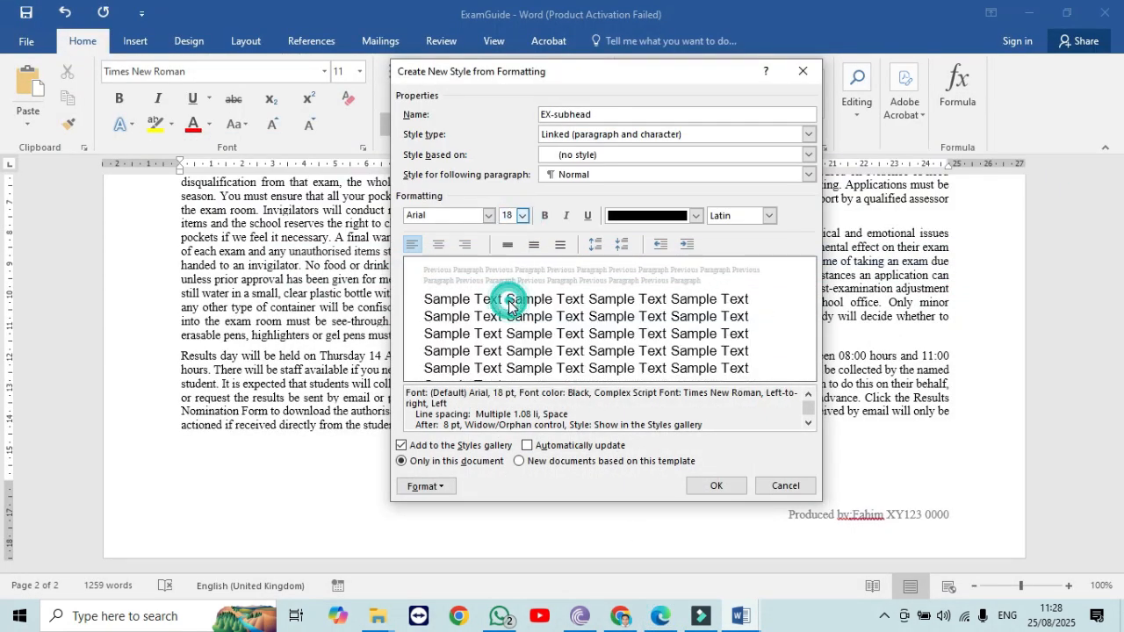
Centre-align the EX-subhead style and make its text bold and underlined, following the task 11 table.
{"action": "left_click", "coordinate": [662, 618]}
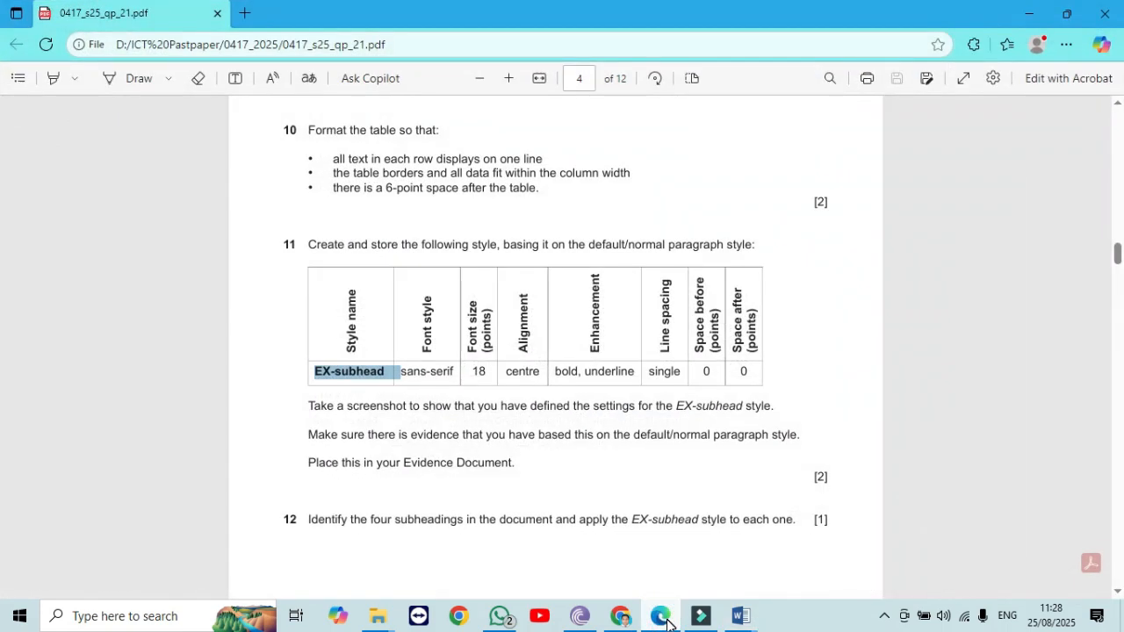
{"action": "left_click", "coordinate": [663, 618]}
{"action": "left_click", "coordinate": [440, 246]}
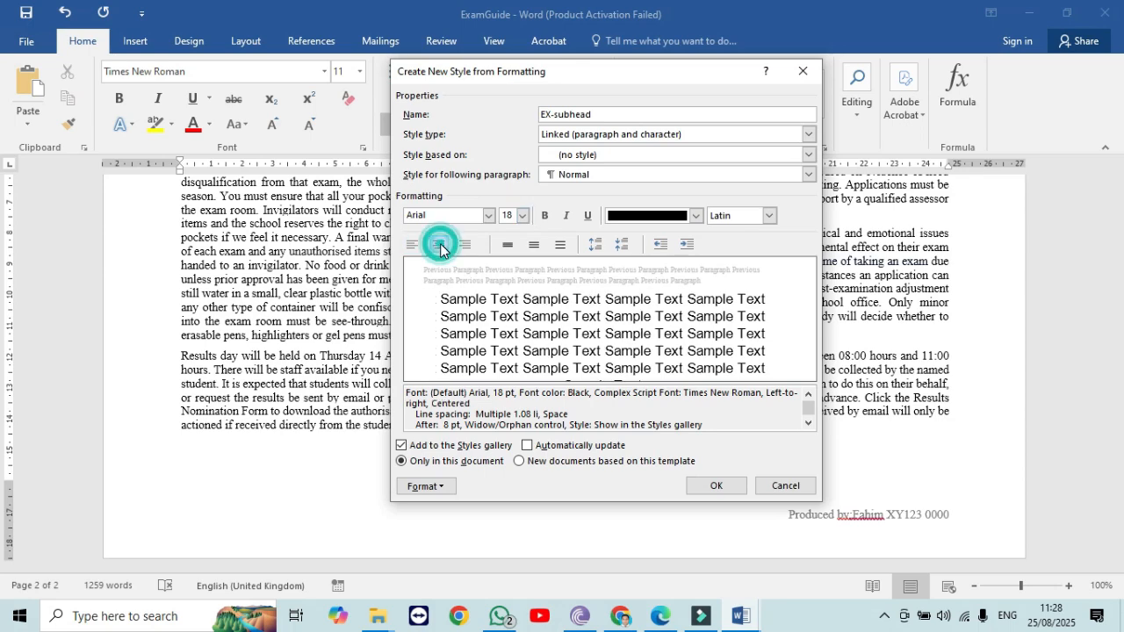
{"action": "left_click", "coordinate": [544, 216]}
{"action": "left_click", "coordinate": [587, 216]}
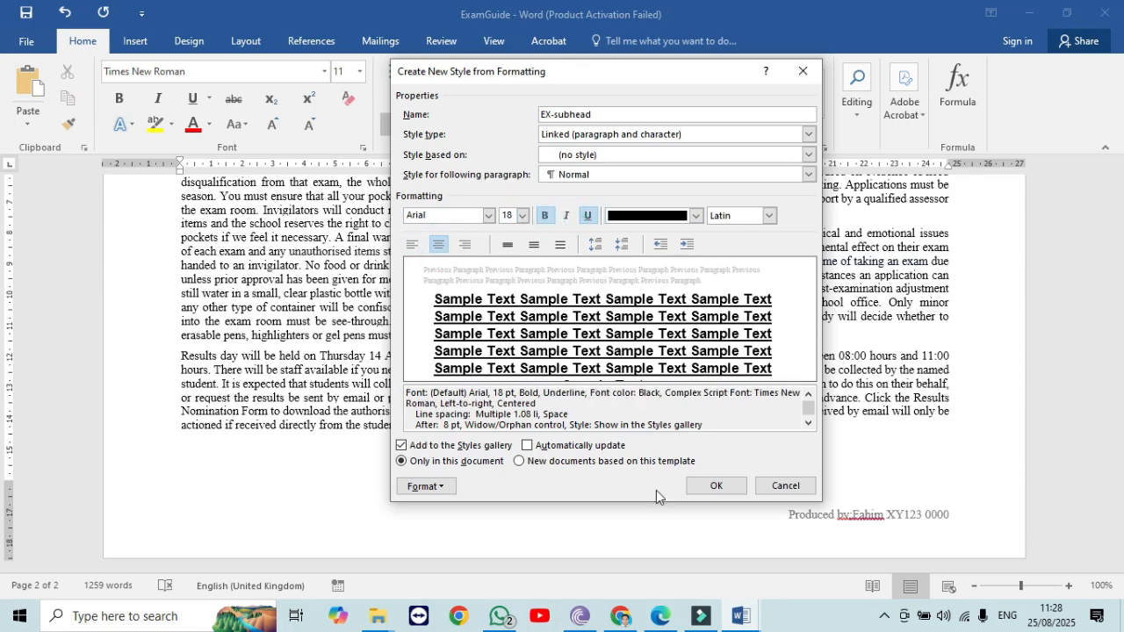
Give the EX-subhead style single line spacing with 0 pt space after, and save the new style.
{"action": "left_click", "coordinate": [662, 618]}
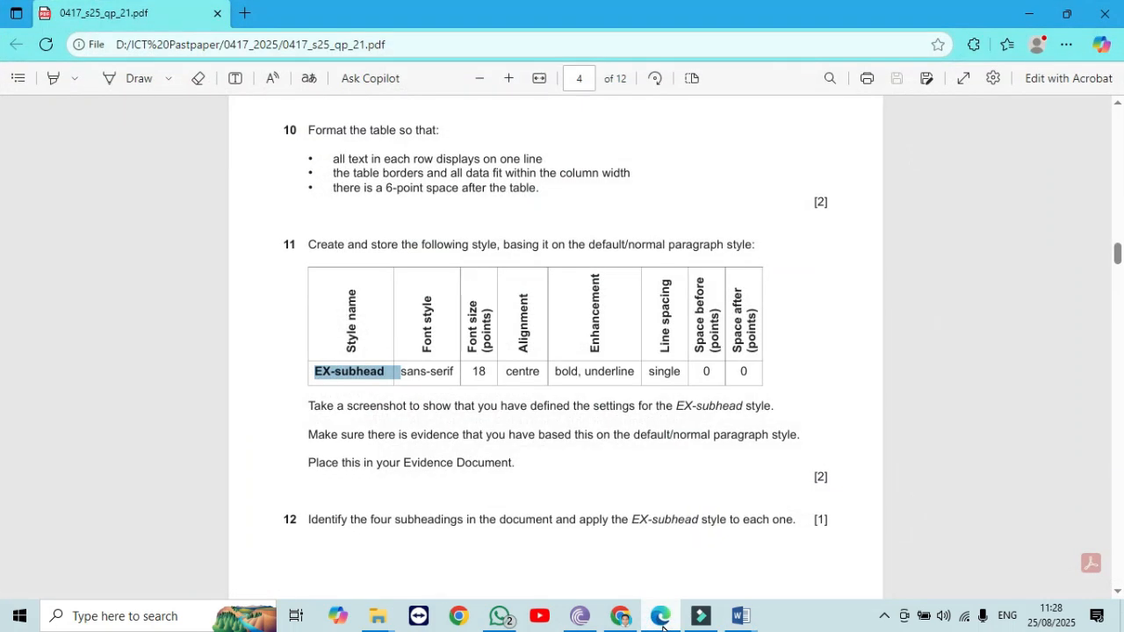
{"action": "left_click", "coordinate": [663, 625]}
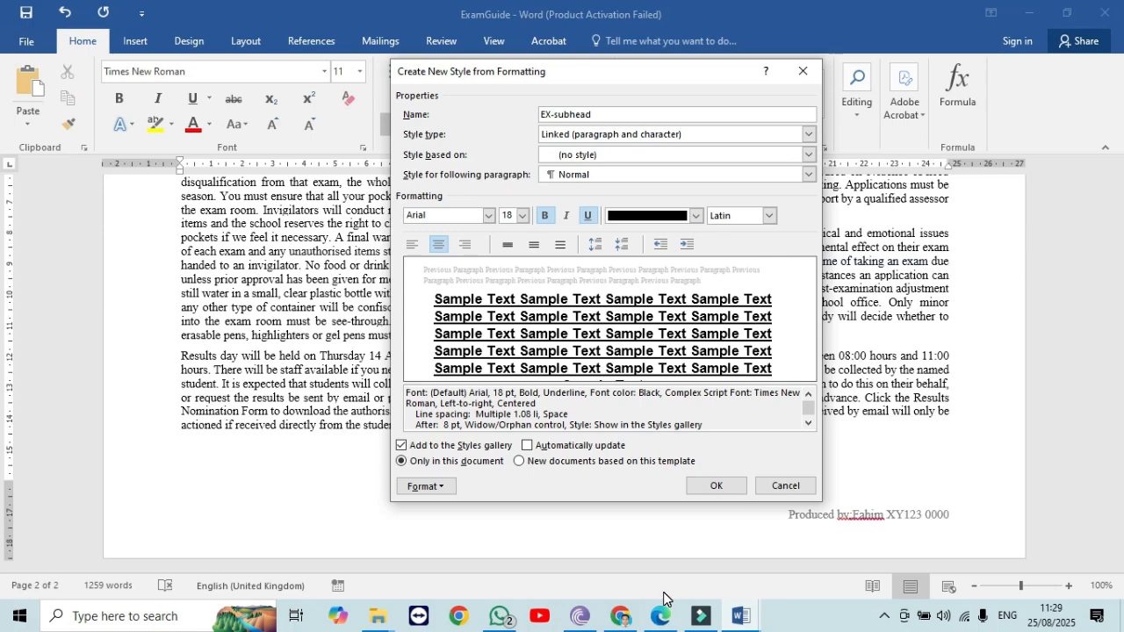
{"action": "left_click", "coordinate": [426, 486]}
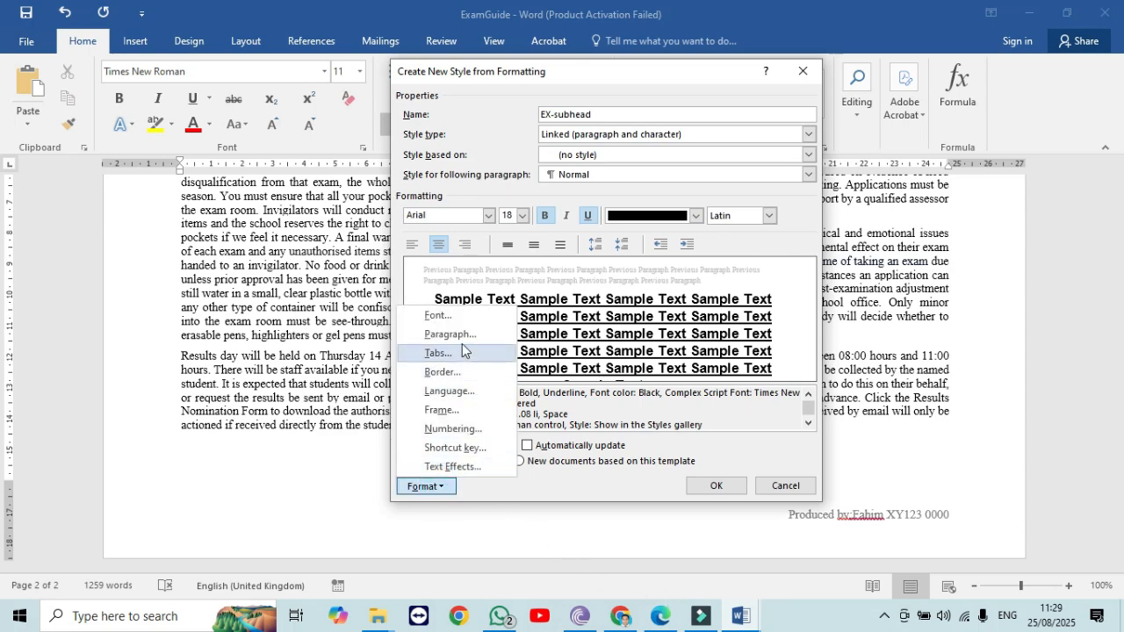
{"action": "left_click", "coordinate": [463, 335]}
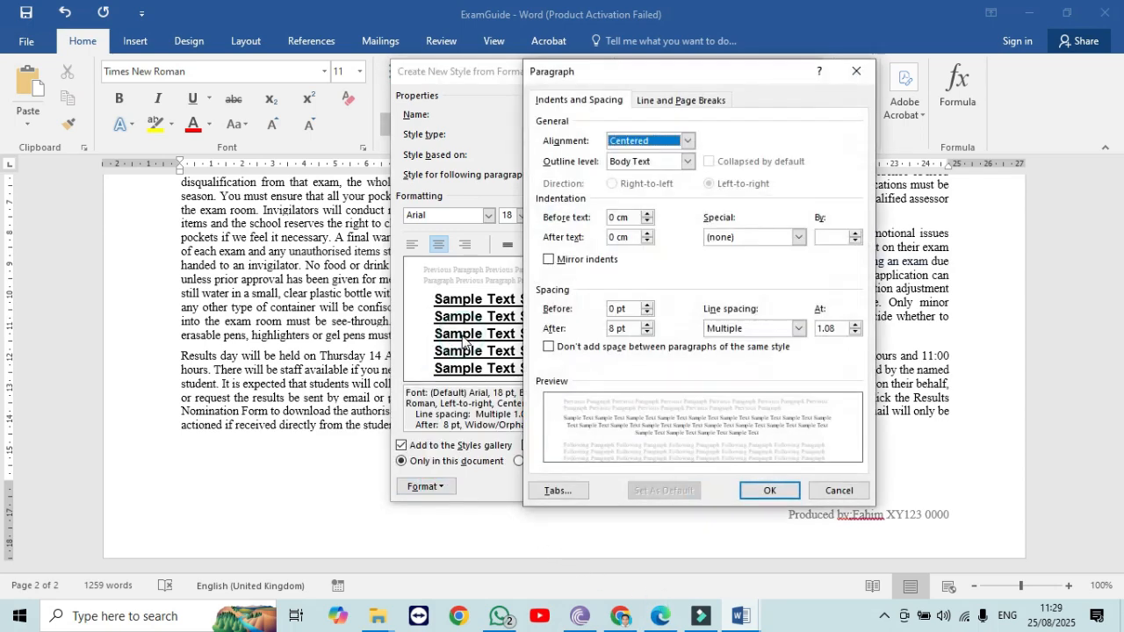
{"action": "left_click", "coordinate": [797, 328]}
{"action": "left_click", "coordinate": [747, 343]}
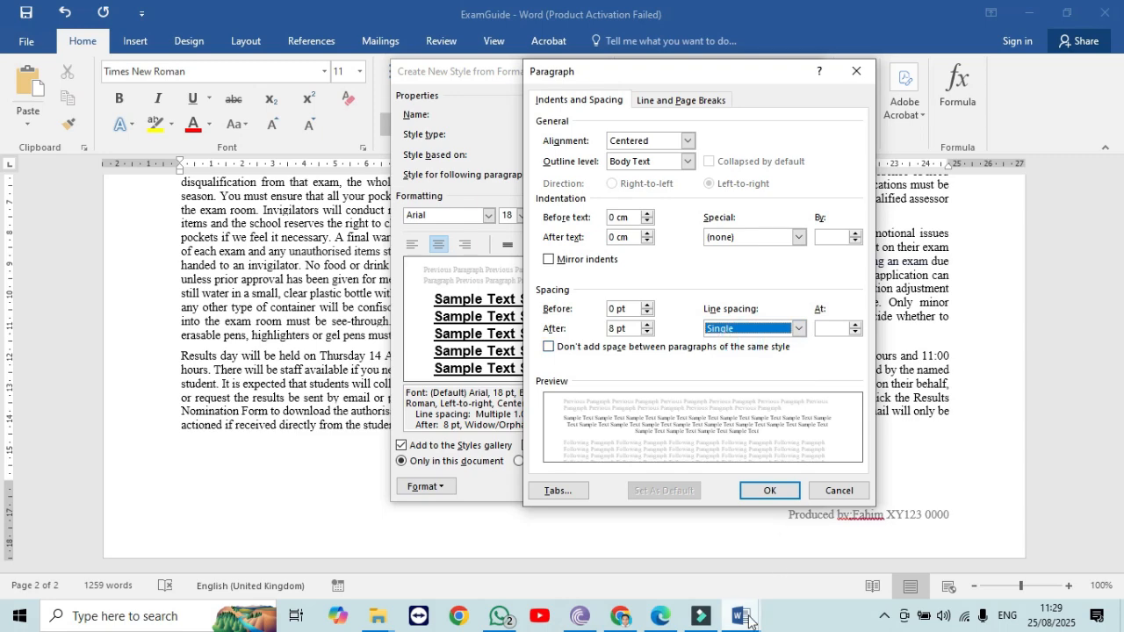
{"action": "left_click", "coordinate": [666, 626]}
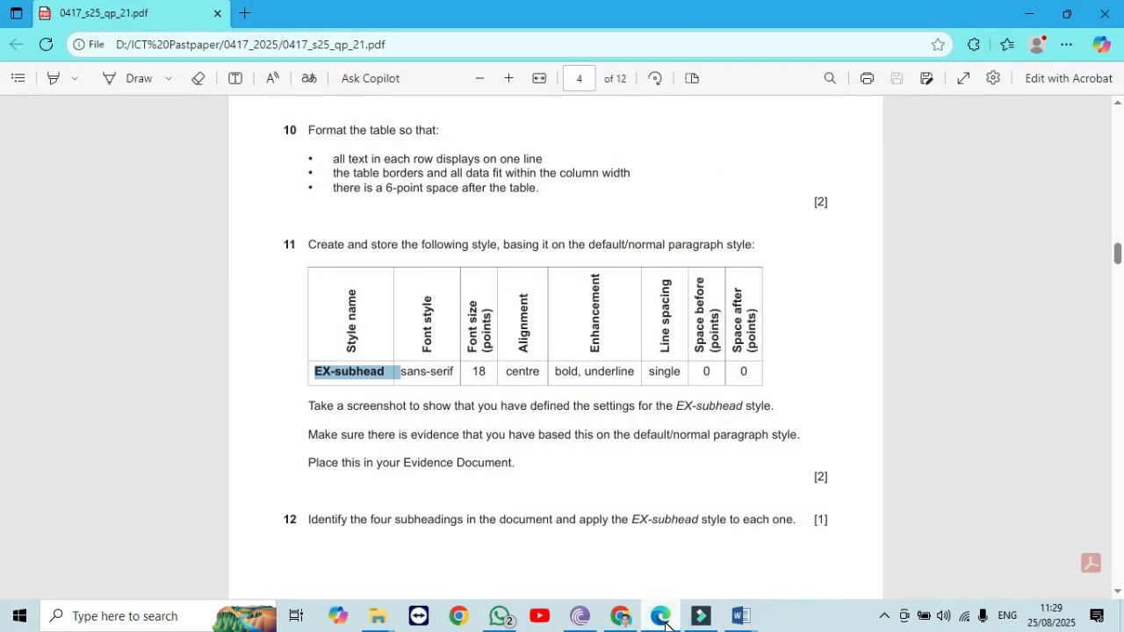
{"action": "left_click", "coordinate": [666, 625]}
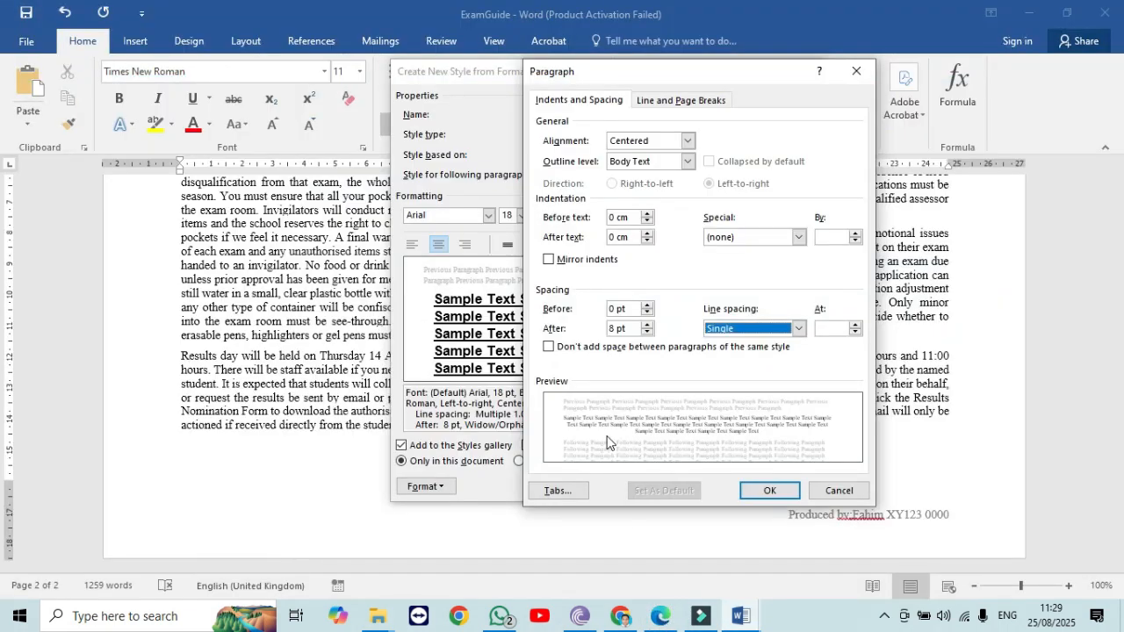
{"action": "left_click", "coordinate": [647, 334]}
{"action": "left_click", "coordinate": [778, 493]}
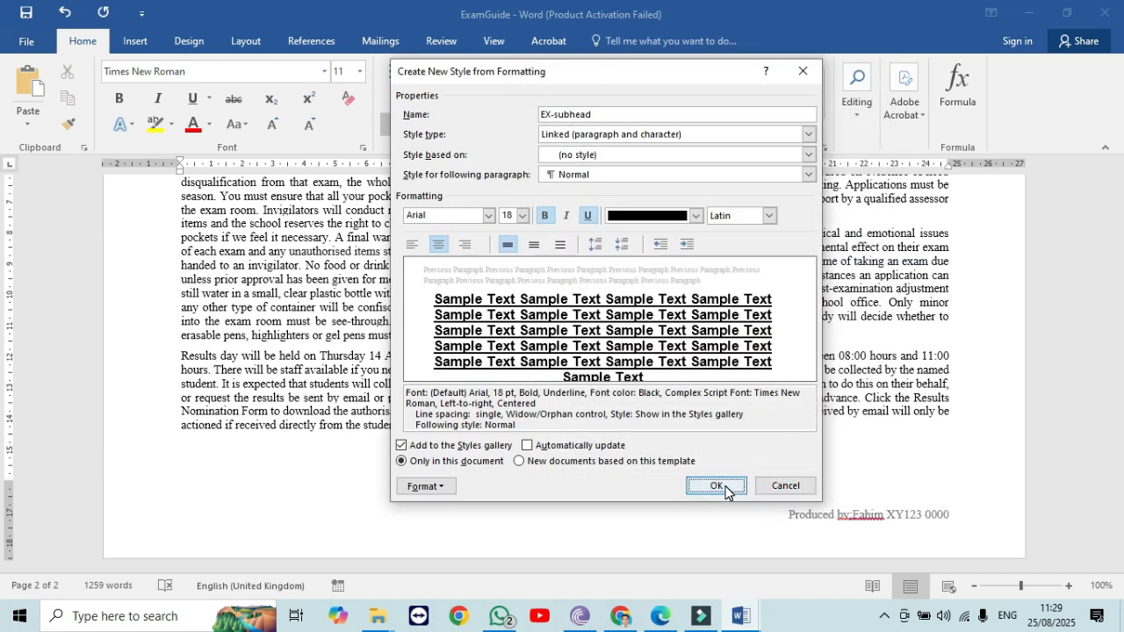
{"action": "left_click", "coordinate": [717, 487]}
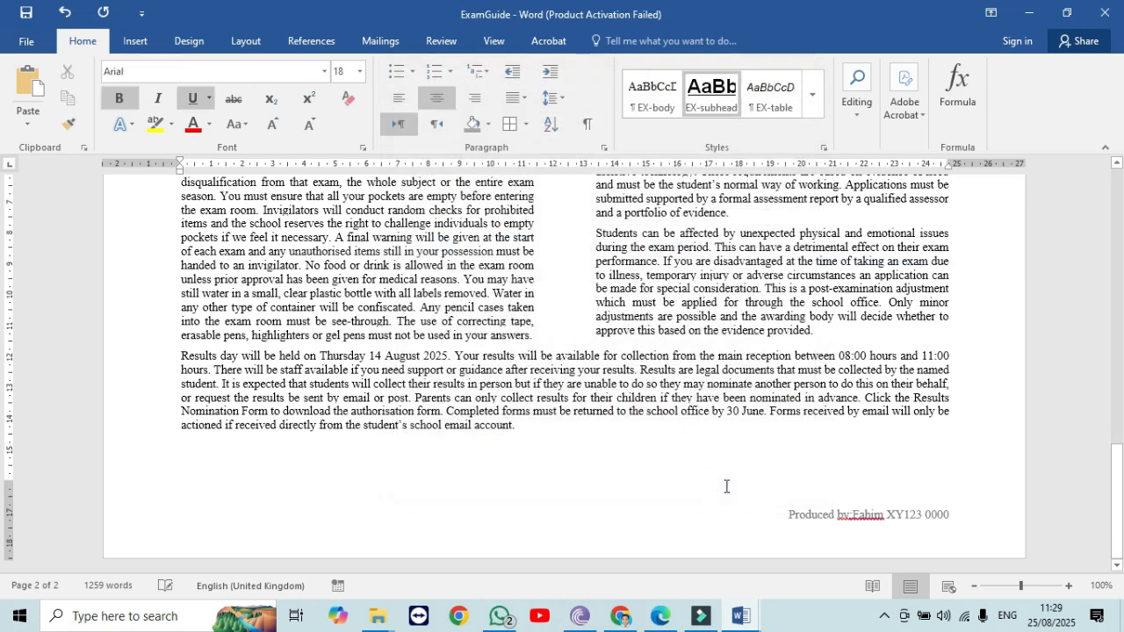
Reopen the EX-subhead style's settings for modification and capture a screenshot of the whole Modify Style dialog.
{"action": "left_click", "coordinate": [812, 112]}
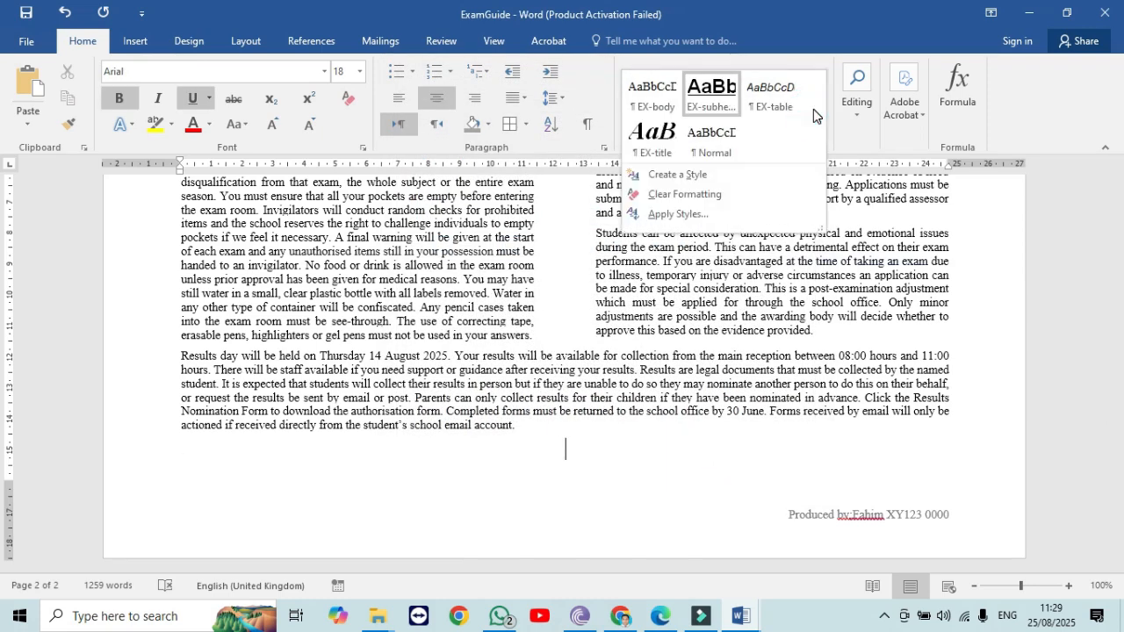
{"action": "left_click", "coordinate": [613, 492]}
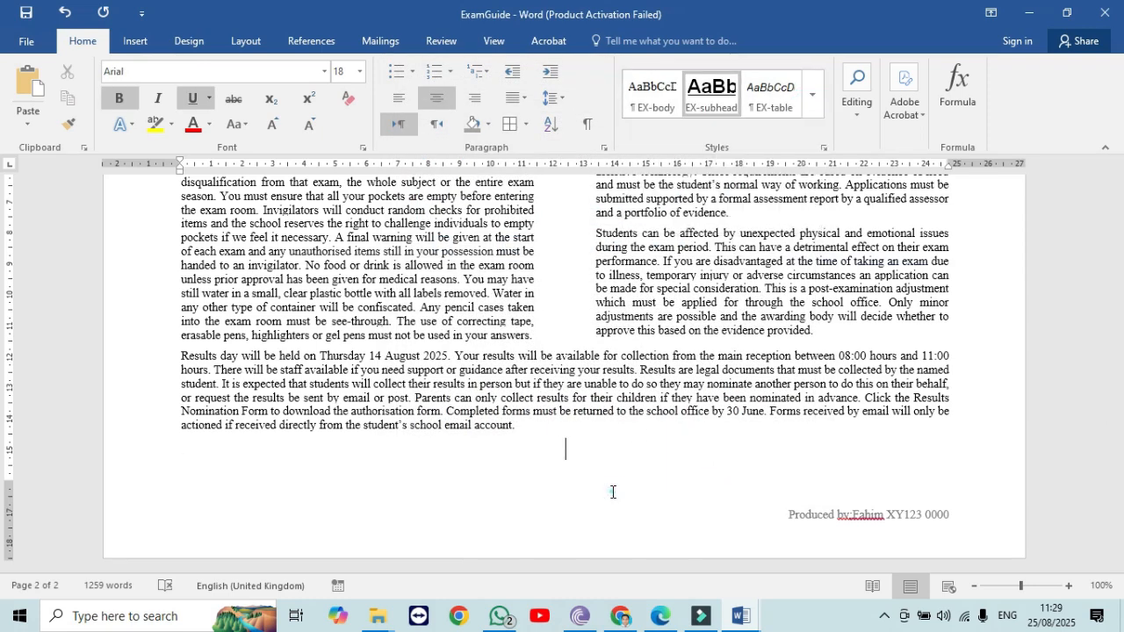
{"action": "left_click", "coordinate": [671, 622]}
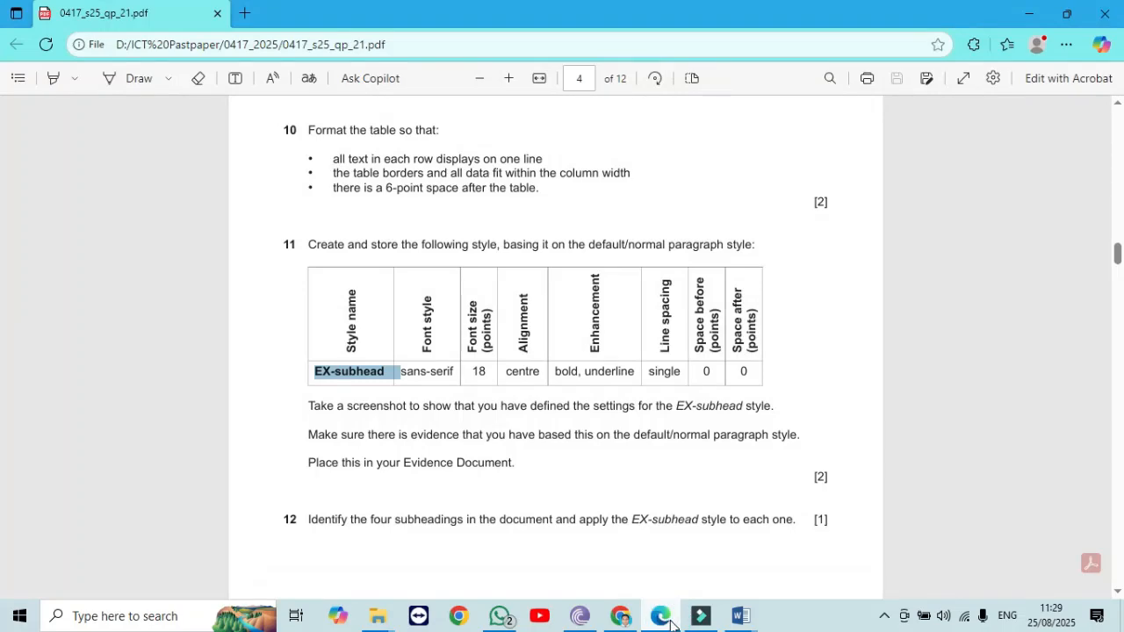
{"action": "left_click", "coordinate": [740, 616]}
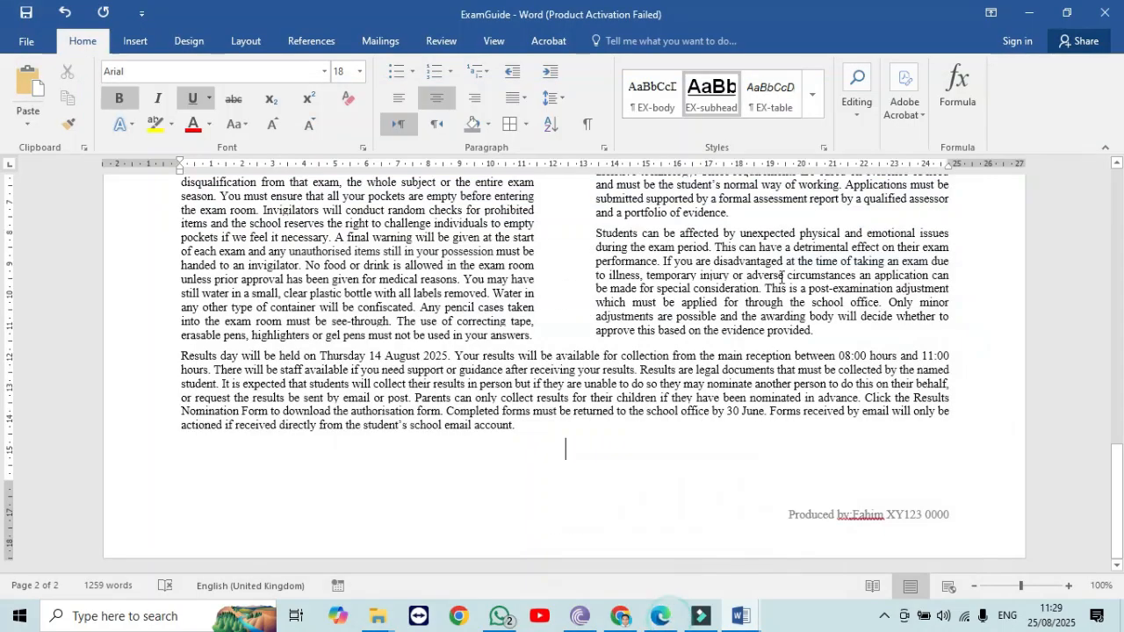
{"action": "right_click", "coordinate": [723, 103]}
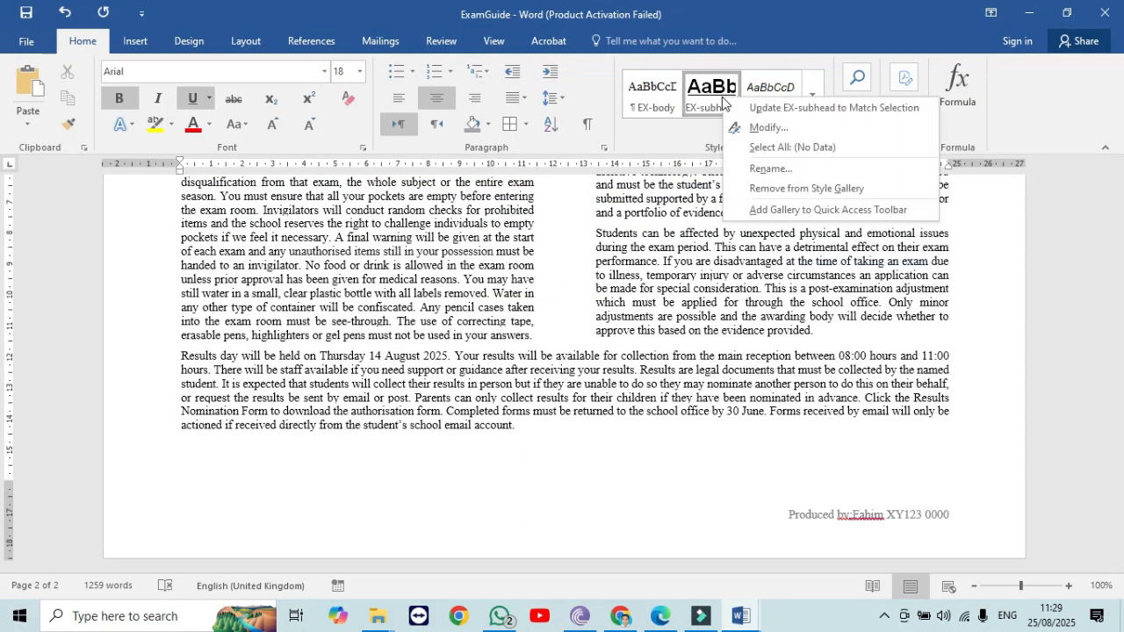
{"action": "left_click", "coordinate": [769, 127]}
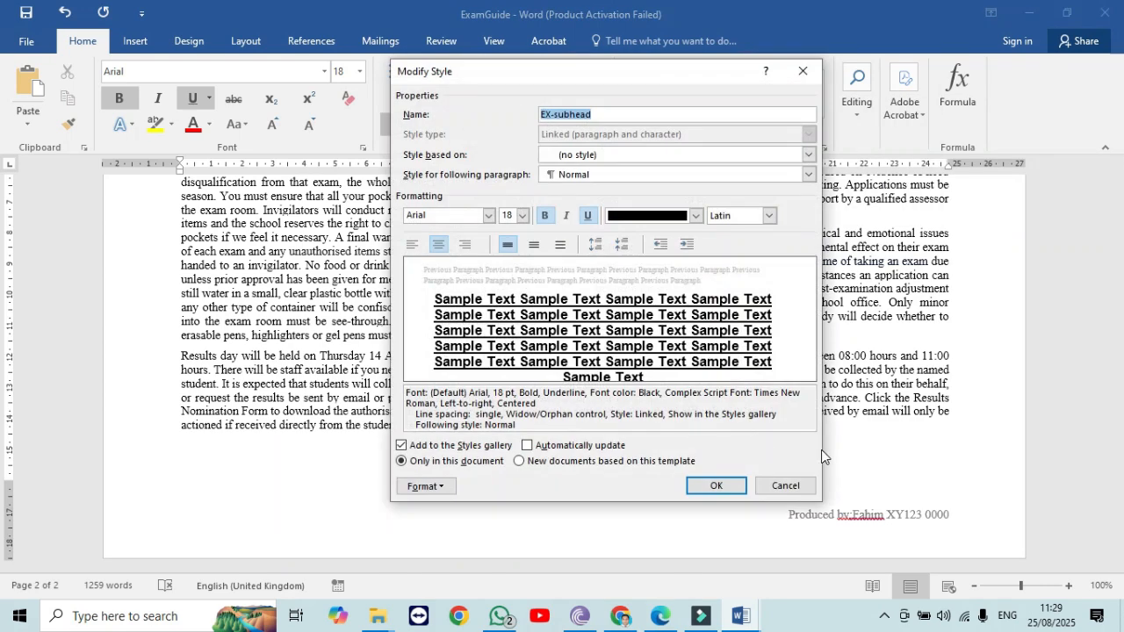
{"action": "key", "text": "super+shift+s"}
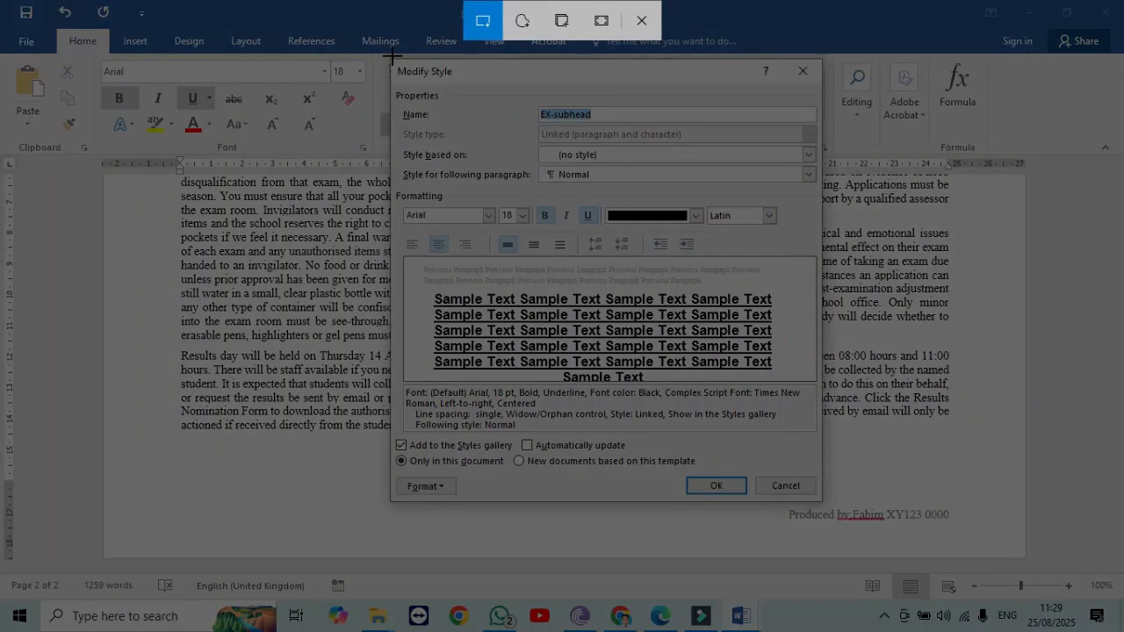
{"action": "left_click_drag", "start_coordinate": [393, 56], "coordinate": [819, 498]}
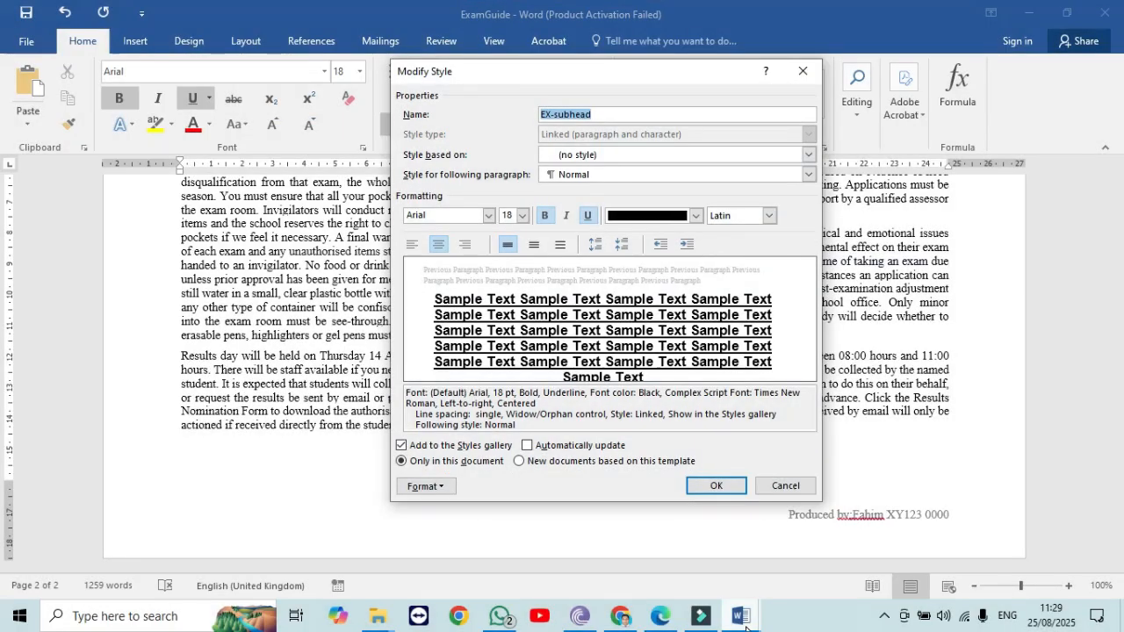
Cancel the style dialog and paste the screenshot under "Step 11 evidence:" in the EVIDENCE0000 document.
{"action": "mouse_move", "coordinate": [741, 616]}
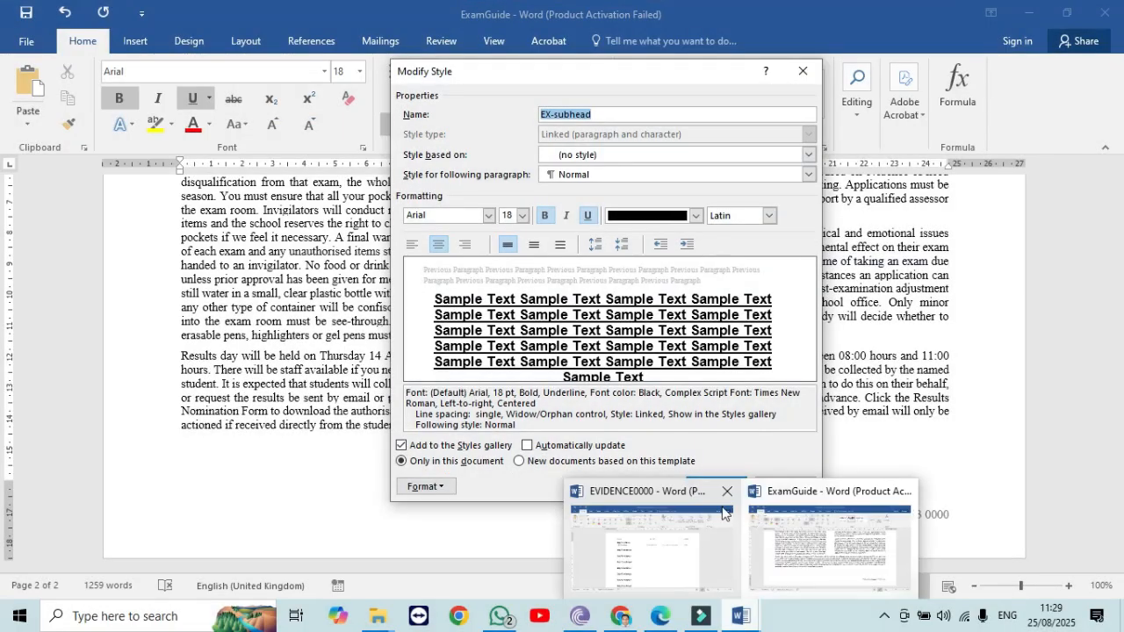
{"action": "left_click", "coordinate": [736, 463]}
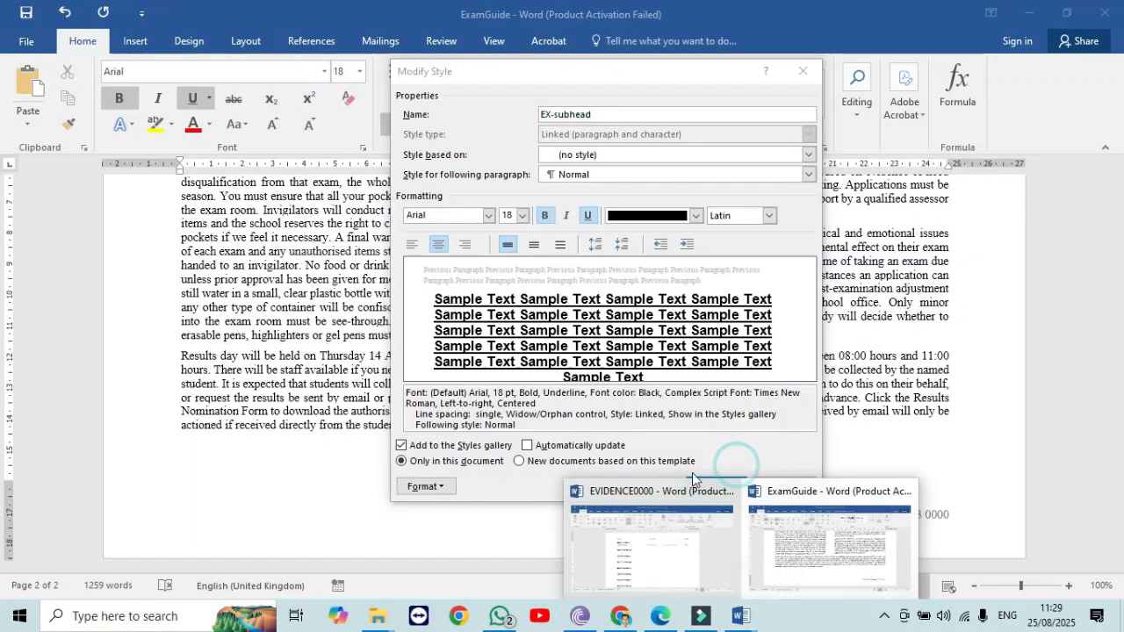
{"action": "left_click", "coordinate": [484, 490]}
{"action": "left_click", "coordinate": [788, 489]}
{"action": "mouse_move", "coordinate": [740, 615]}
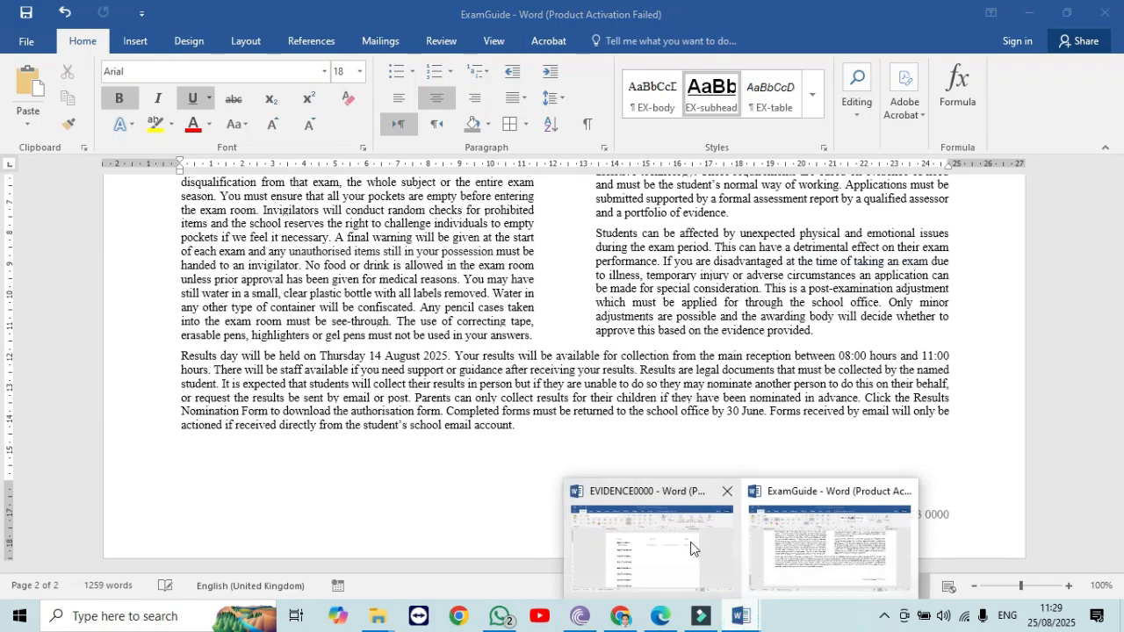
{"action": "left_click", "coordinate": [691, 549]}
{"action": "left_click", "coordinate": [377, 327]}
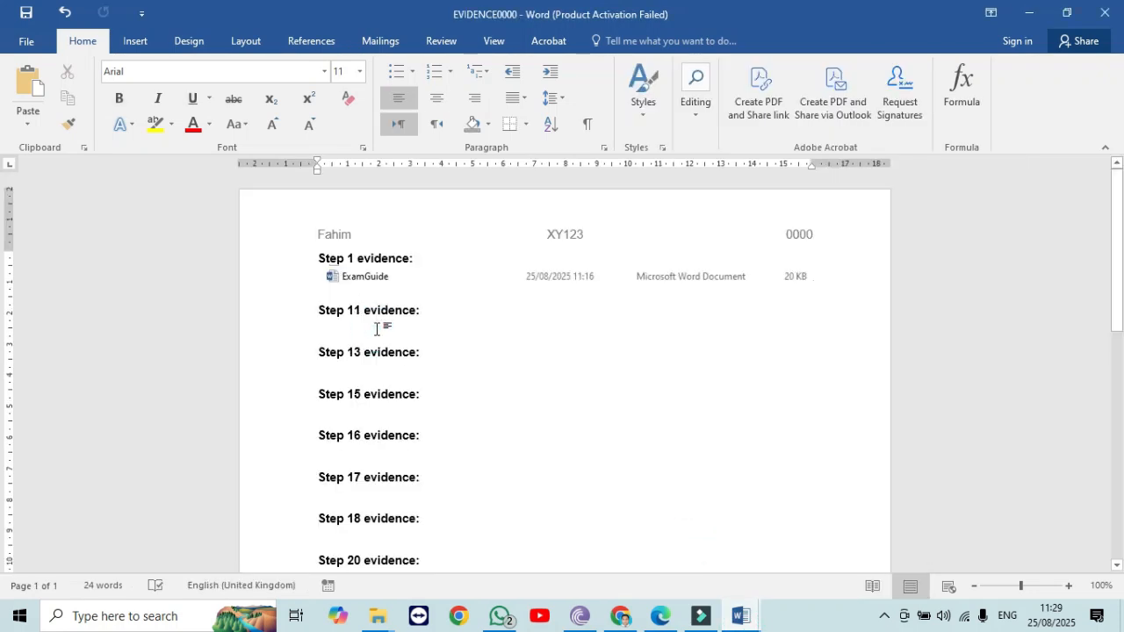
{"action": "key", "text": "ctrl+v"}
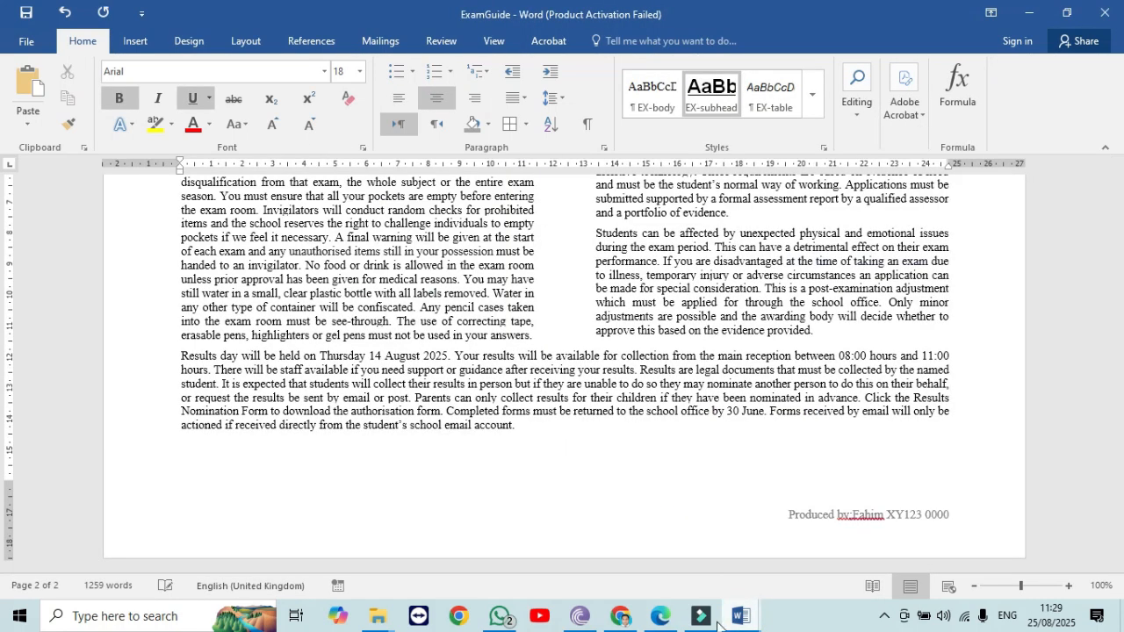
Check task 12 in the question paper, and apply EX-subhead to ExamGuide's subheadings General, Attendance, Exam Room and Special Arrangements.
{"action": "left_click", "coordinate": [660, 616]}
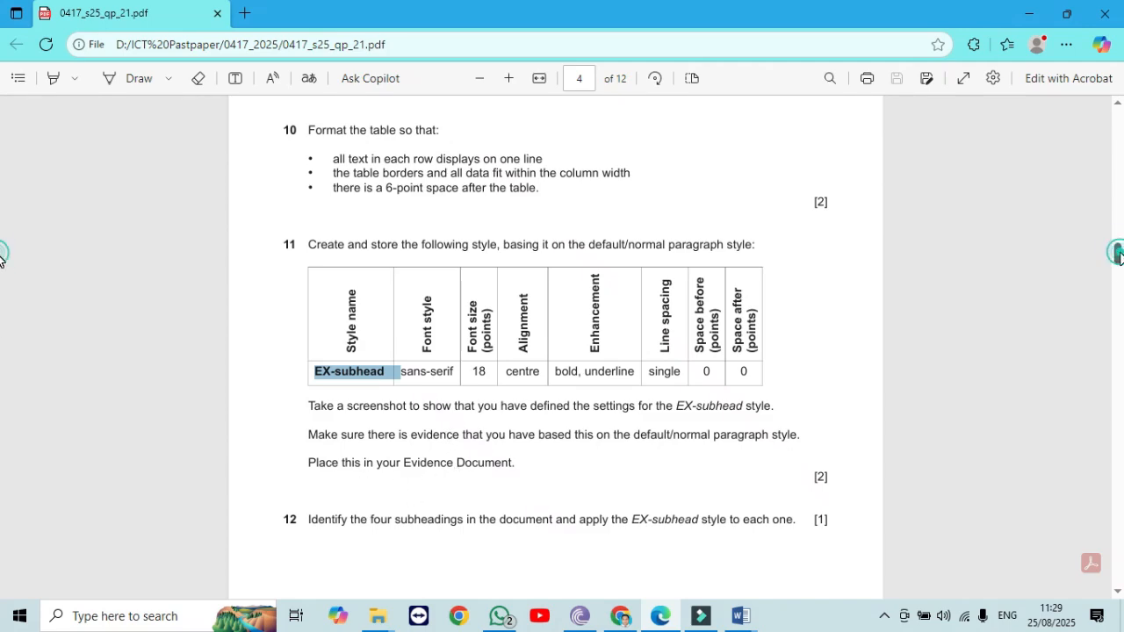
{"action": "scroll", "coordinate": [1, 272], "scroll_direction": "down", "scroll_amount": 3}
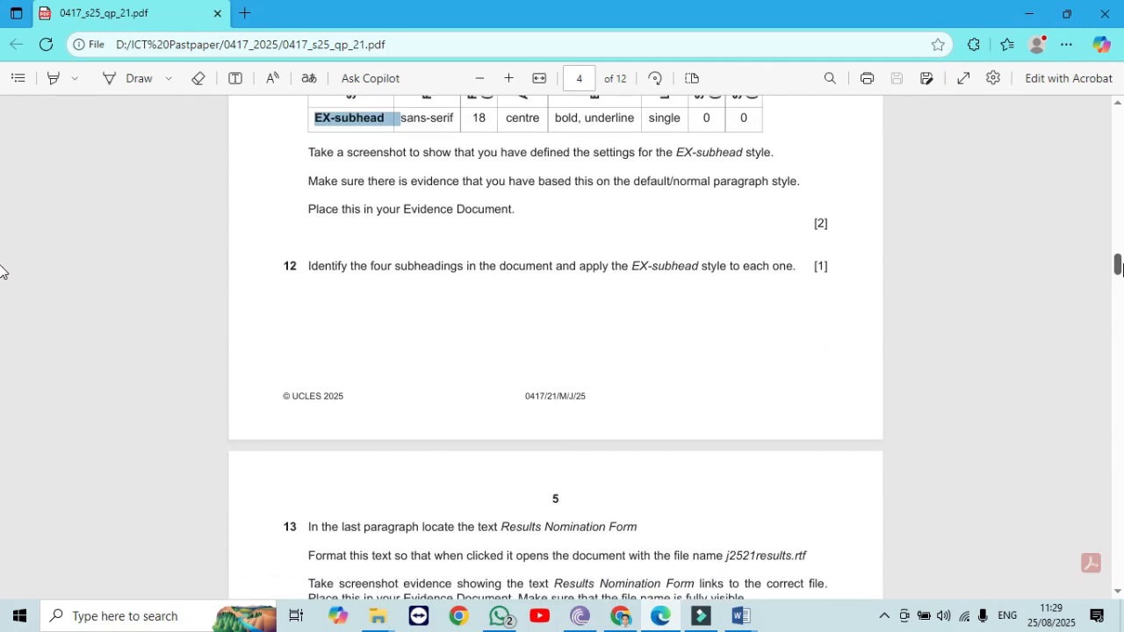
{"action": "scroll", "coordinate": [2, 272], "scroll_direction": "down", "scroll_amount": 2}
{"action": "scroll", "coordinate": [2, 274], "scroll_direction": "up", "scroll_amount": 1}
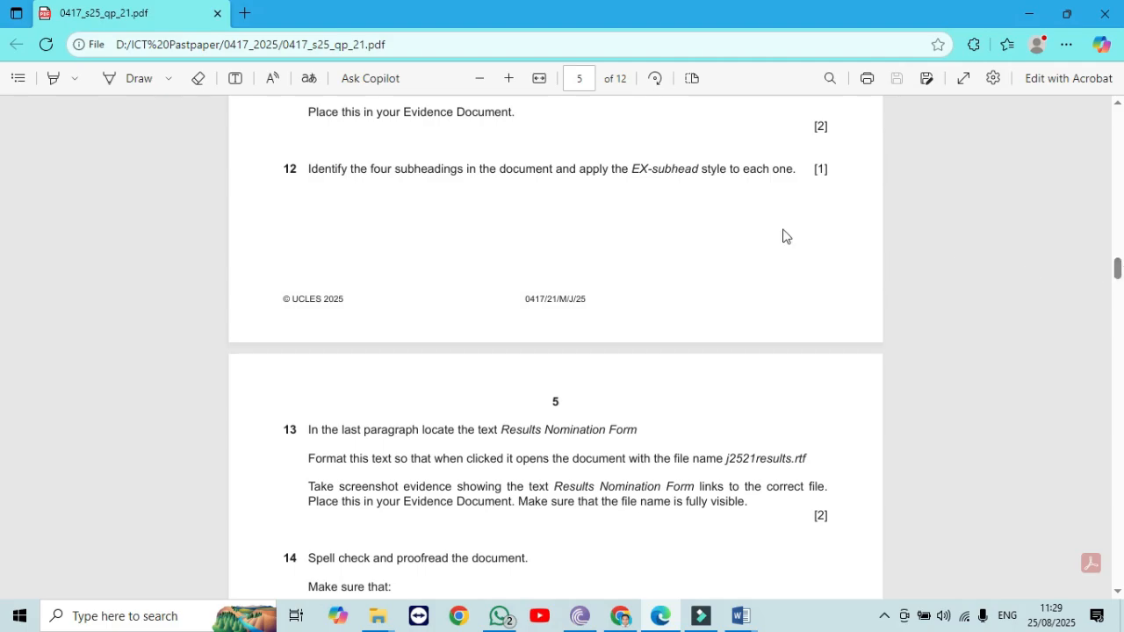
{"action": "left_click", "coordinate": [740, 616]}
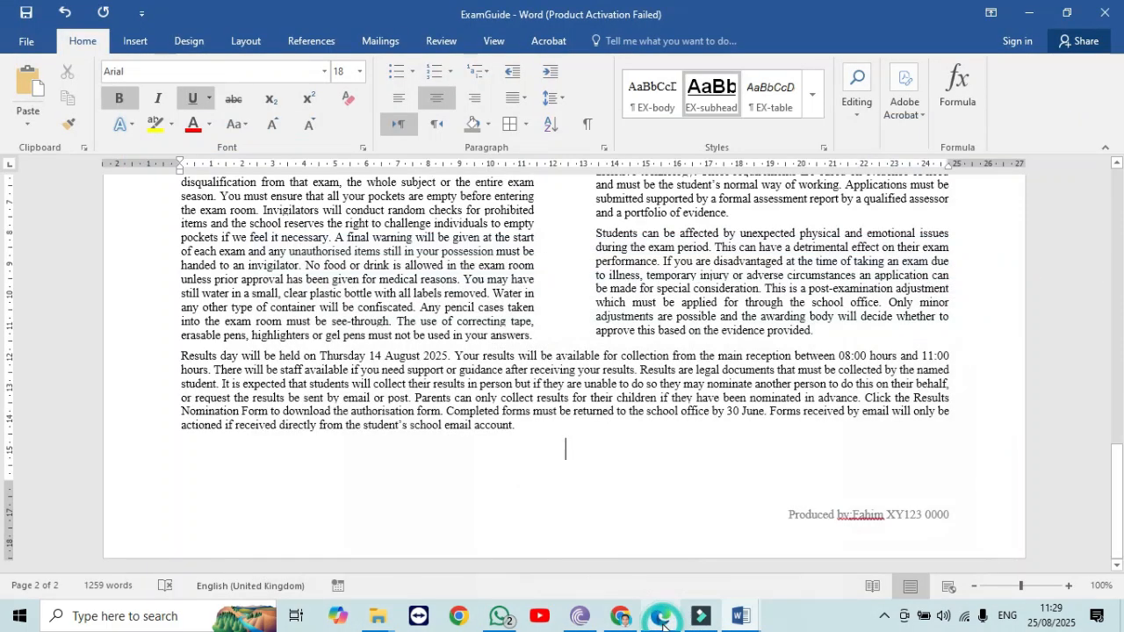
{"action": "left_click_drag", "start_coordinate": [1116, 480], "coordinate": [1120, 411]}
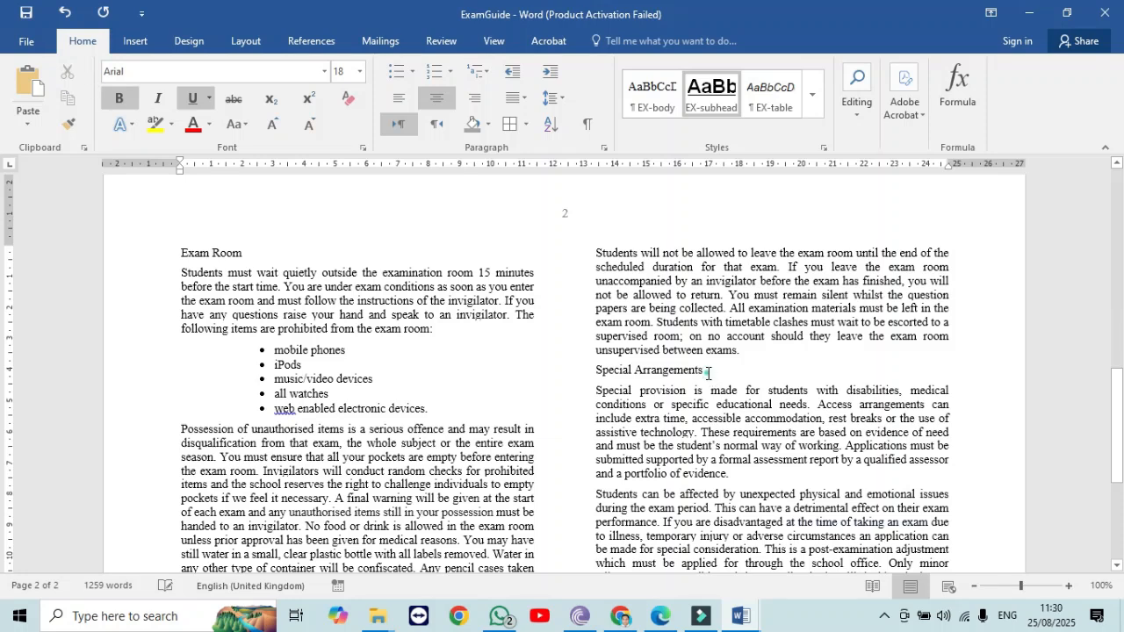
{"action": "left_click_drag", "start_coordinate": [708, 370], "coordinate": [591, 370]}
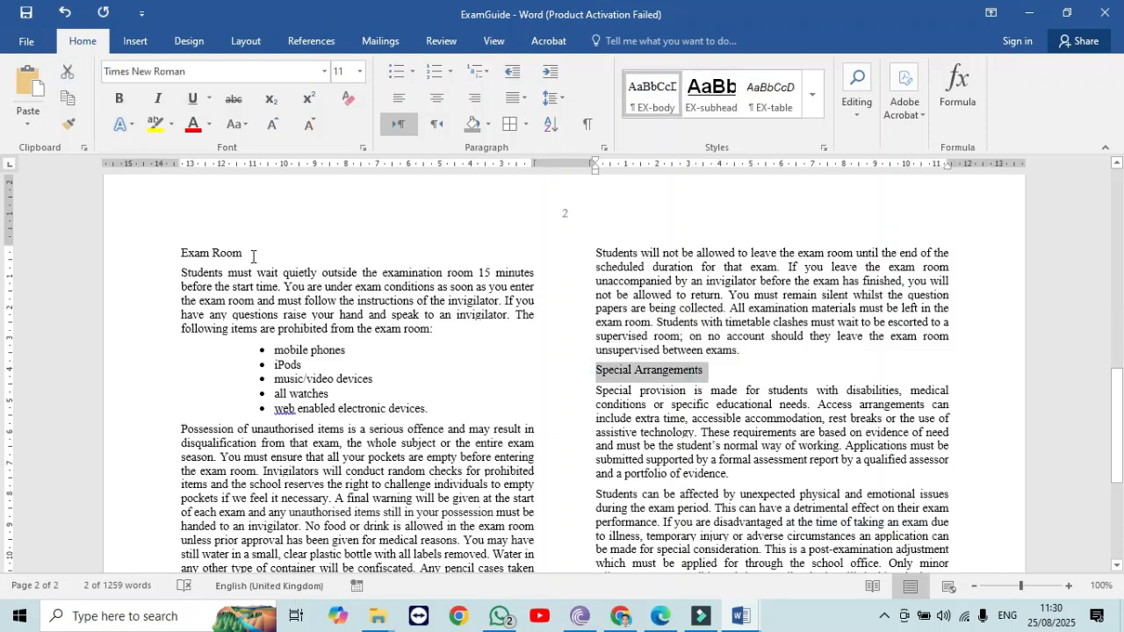
{"action": "left_click_drag", "start_coordinate": [244, 253], "coordinate": [211, 254]}
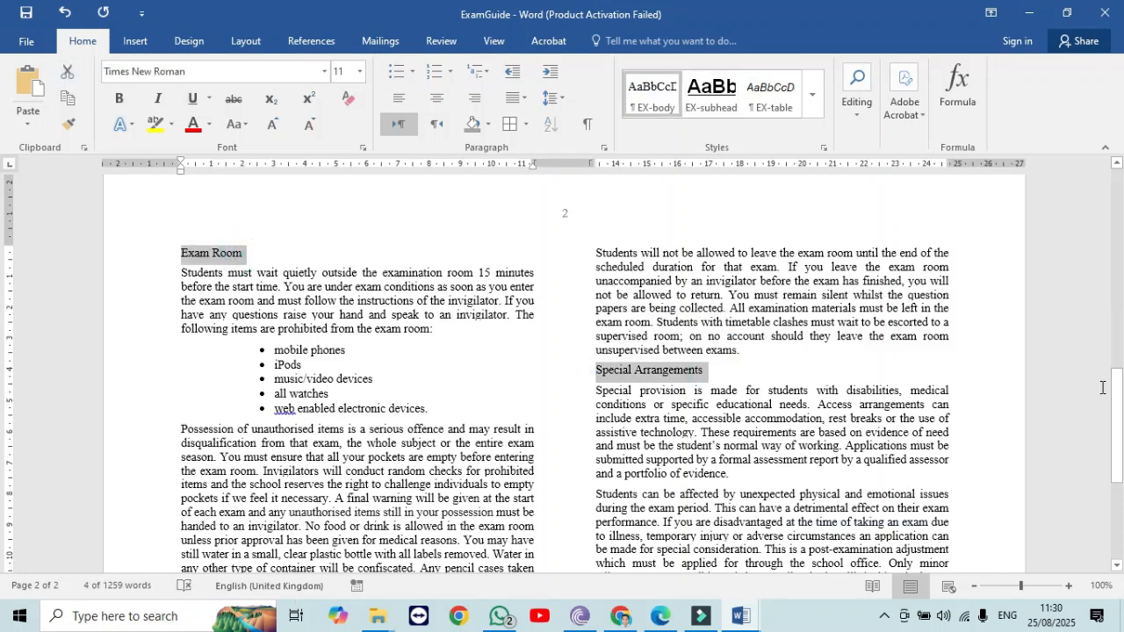
{"action": "left_click_drag", "start_coordinate": [1118, 391], "coordinate": [2, 305]}
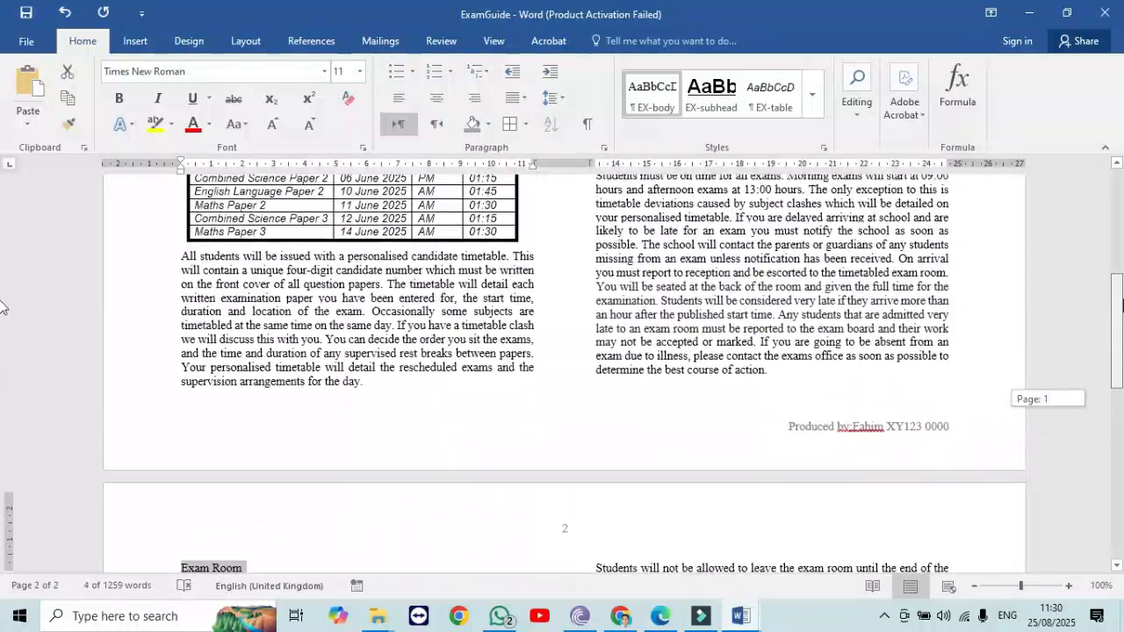
{"action": "left_click_drag", "start_coordinate": [1122, 300], "coordinate": [1123, 263]}
{"action": "left_click_drag", "start_coordinate": [654, 289], "coordinate": [594, 289]}
{"action": "left_click_drag", "start_coordinate": [1118, 342], "coordinate": [1121, 286]}
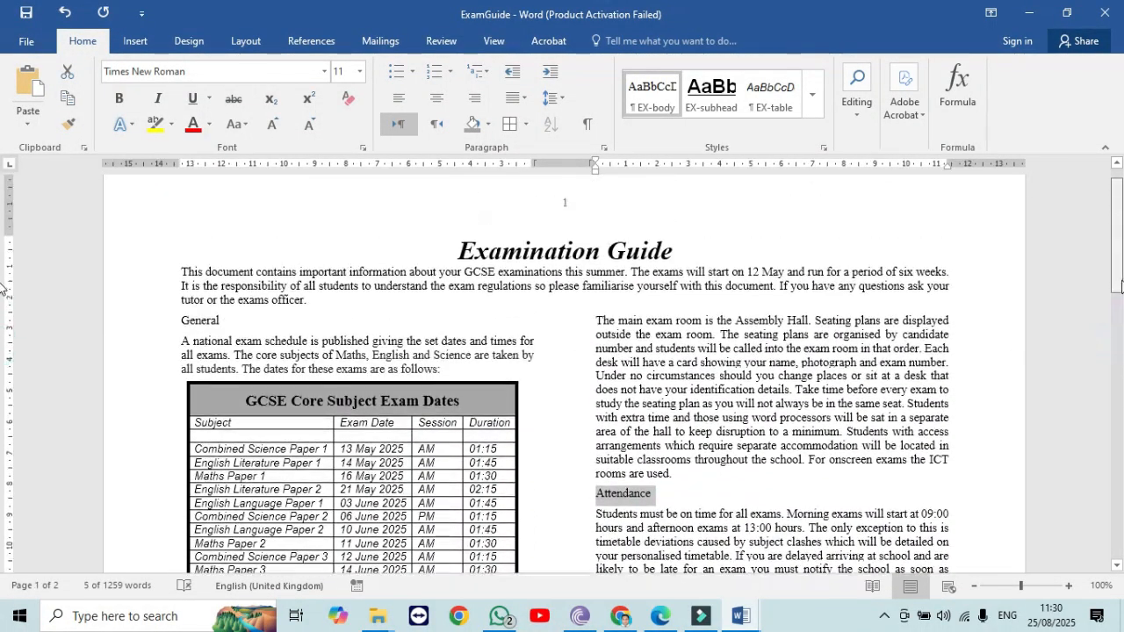
{"action": "left_click_drag", "start_coordinate": [221, 322], "coordinate": [176, 330]}
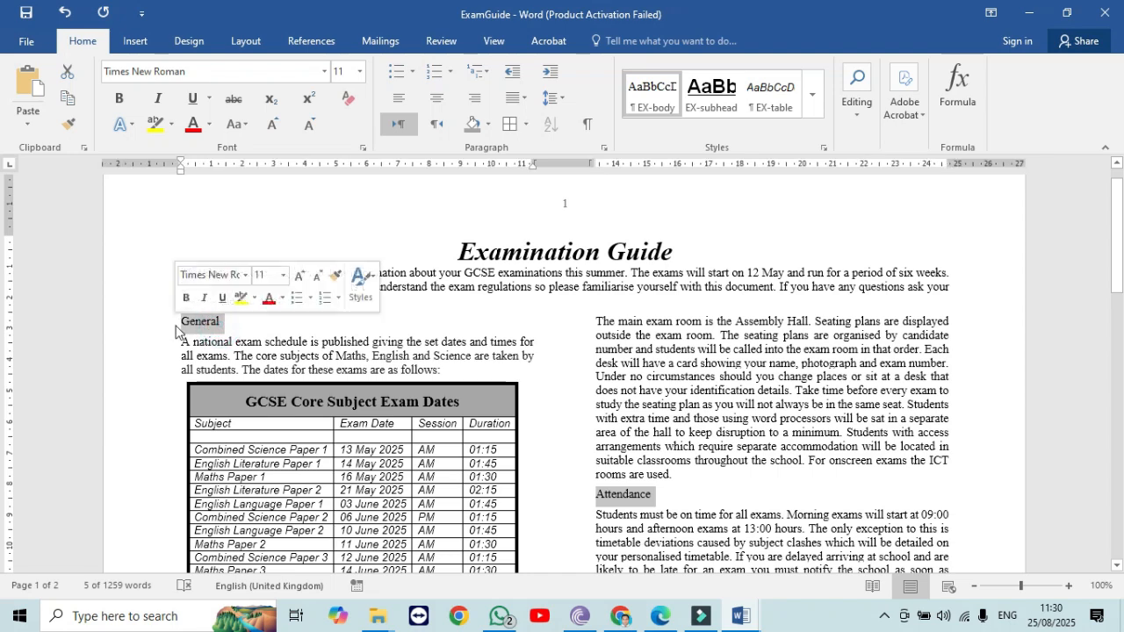
{"action": "left_click", "coordinate": [711, 91]}
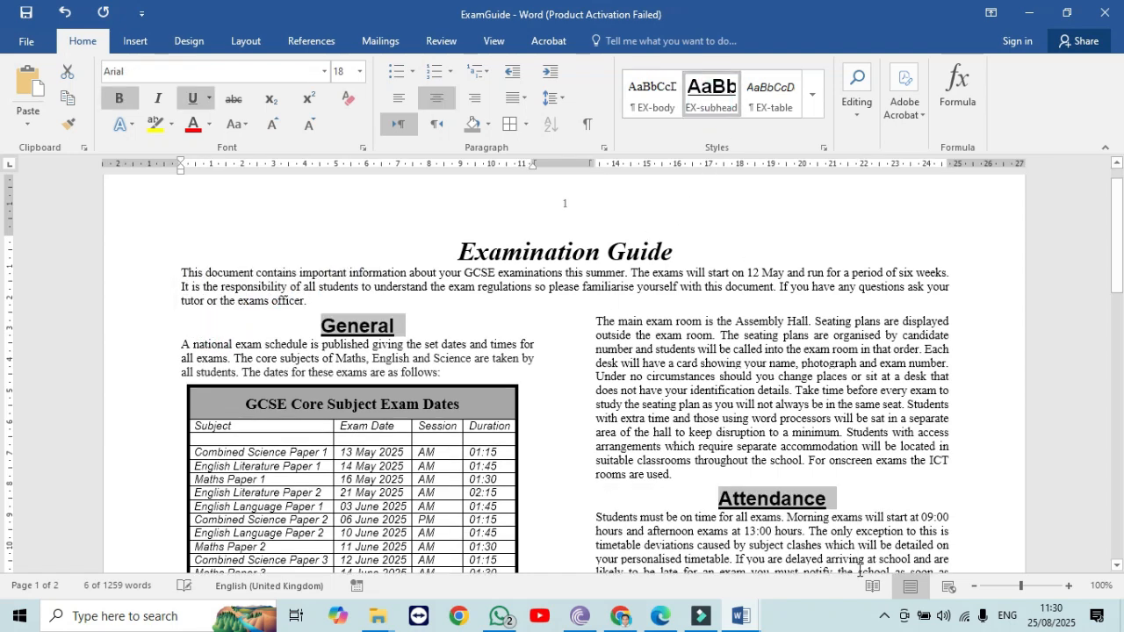
Read task 13 in the question paper and select the text "Results Nomination Form" in ExamGuide's last paragraph.
{"action": "left_click", "coordinate": [660, 618]}
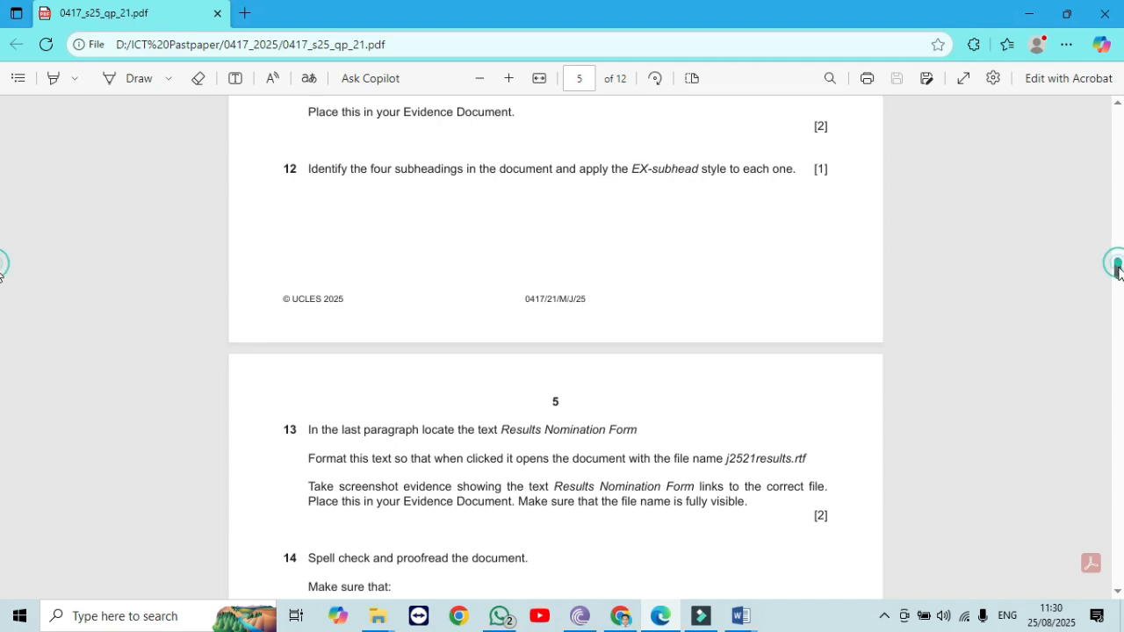
{"action": "left_click_drag", "start_coordinate": [1118, 267], "coordinate": [1118, 273]}
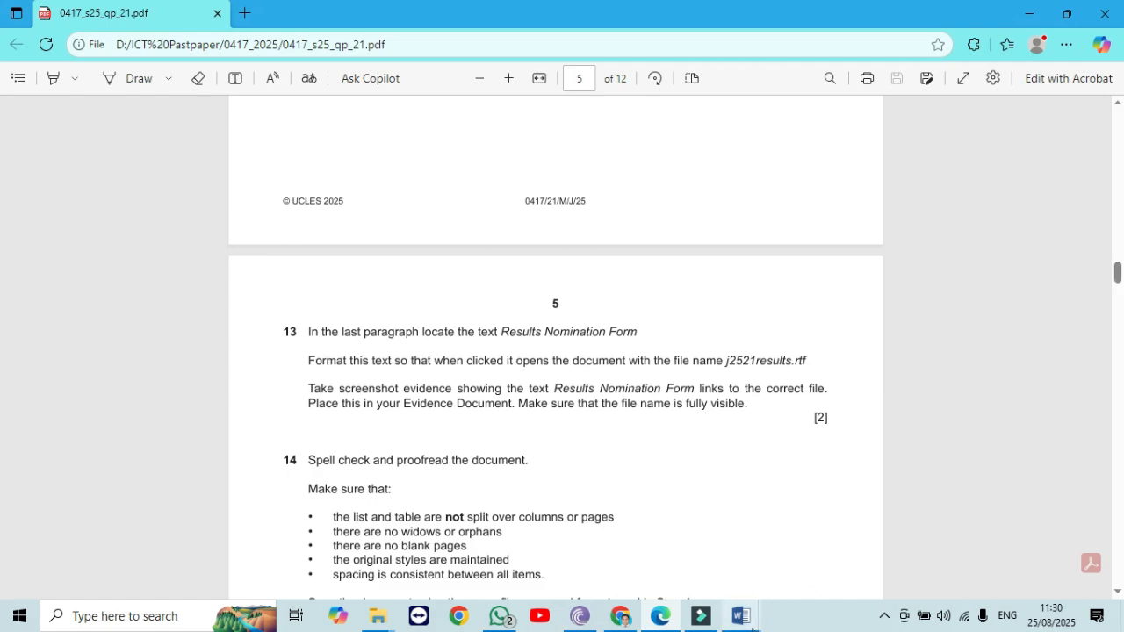
{"action": "mouse_move", "coordinate": [741, 616]}
{"action": "left_click", "coordinate": [813, 580]}
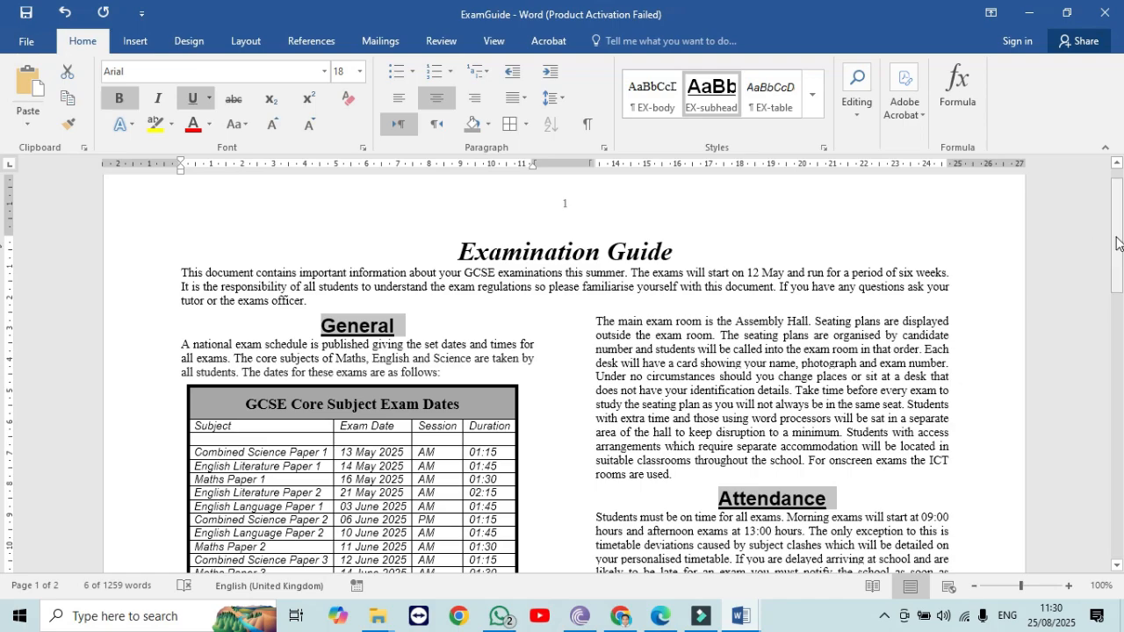
{"action": "left_click_drag", "start_coordinate": [1117, 255], "coordinate": [1122, 534]}
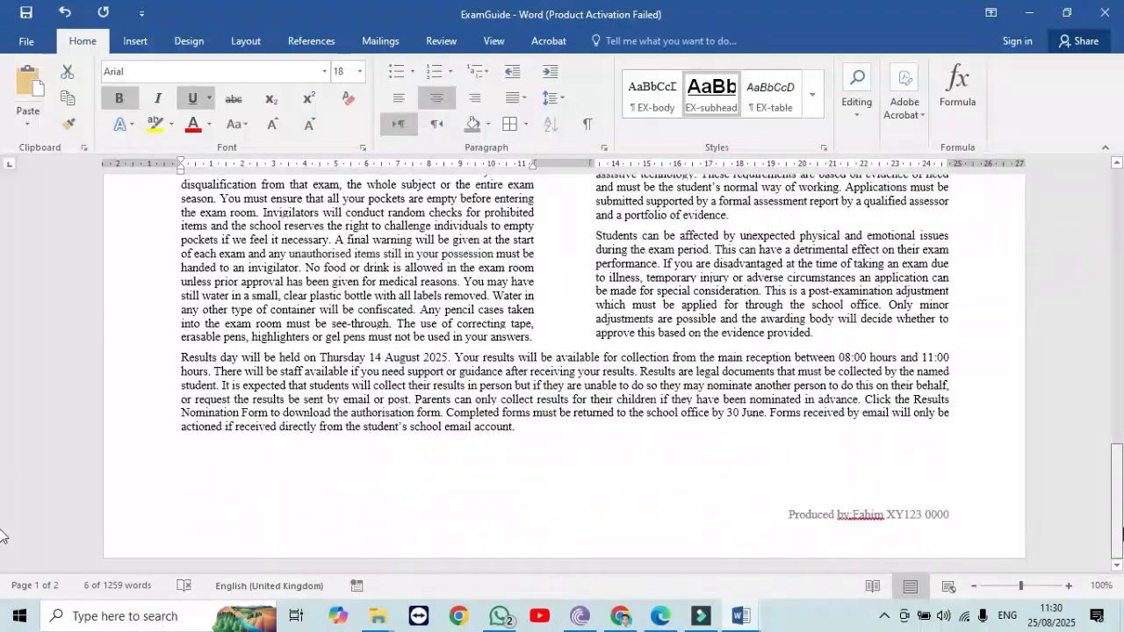
{"action": "left_click", "coordinate": [572, 470]}
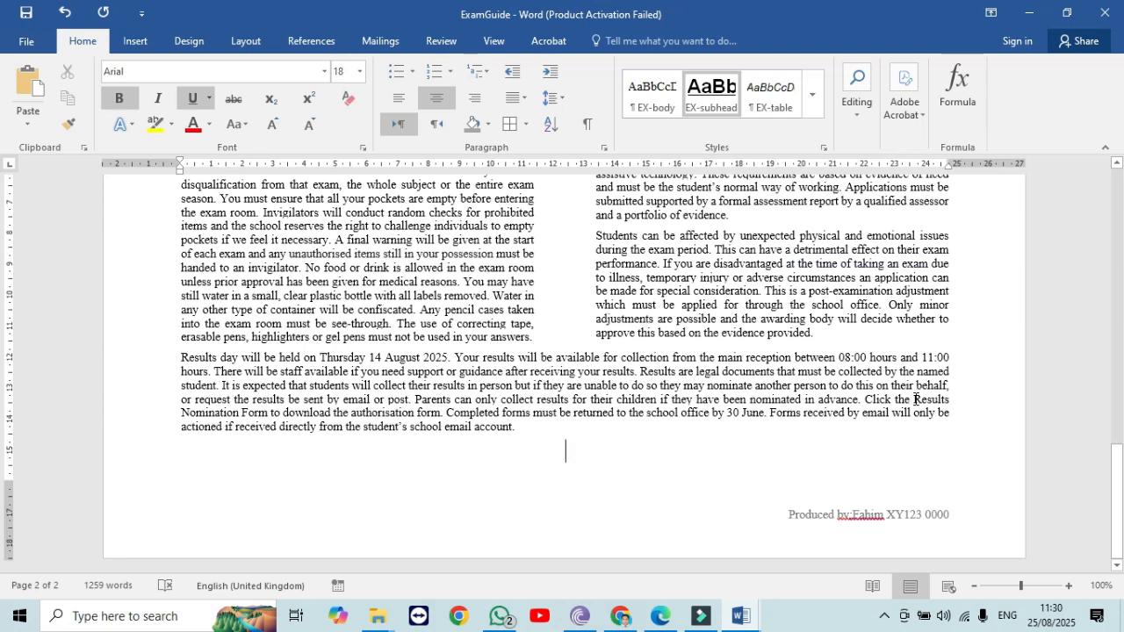
{"action": "left_click_drag", "start_coordinate": [916, 399], "coordinate": [269, 413]}
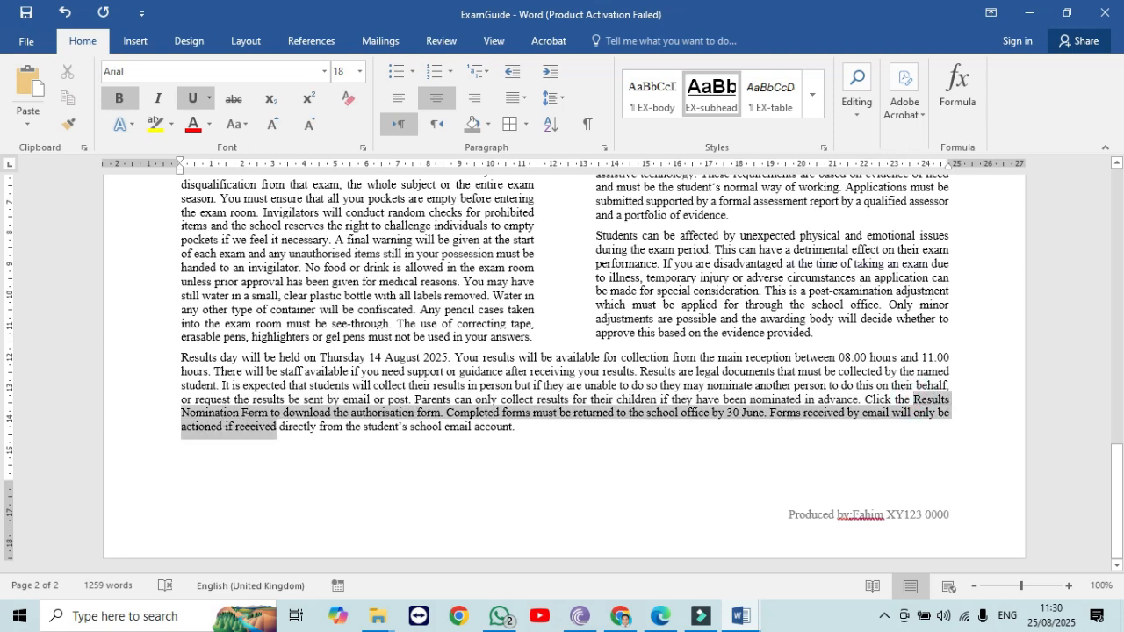
{"action": "left_click", "coordinate": [658, 619]}
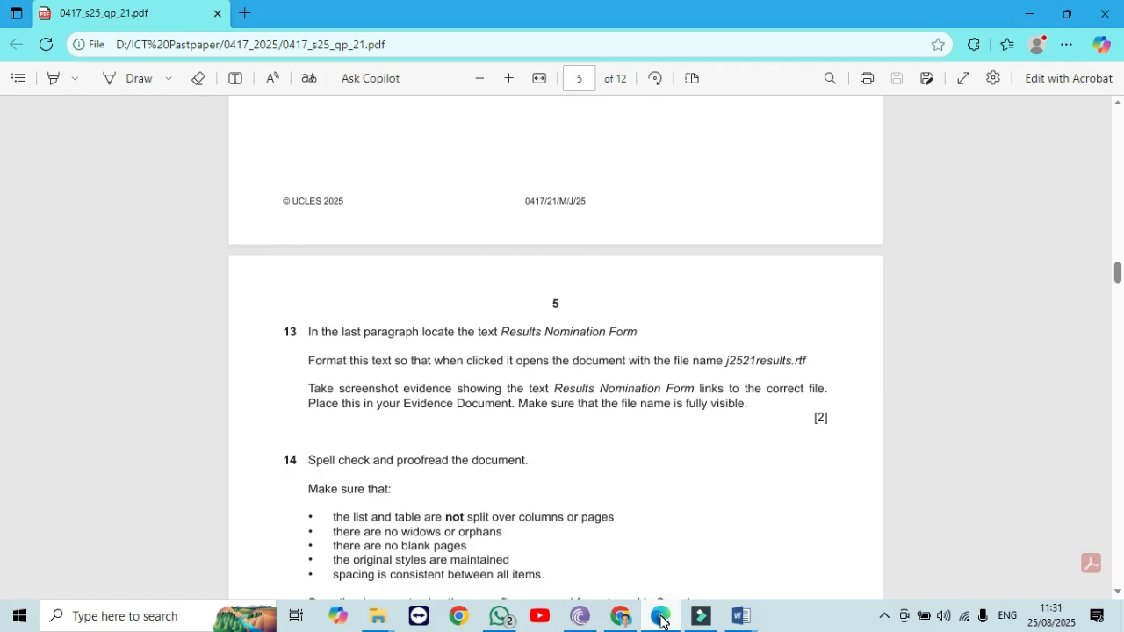
{"action": "left_click", "coordinate": [661, 621]}
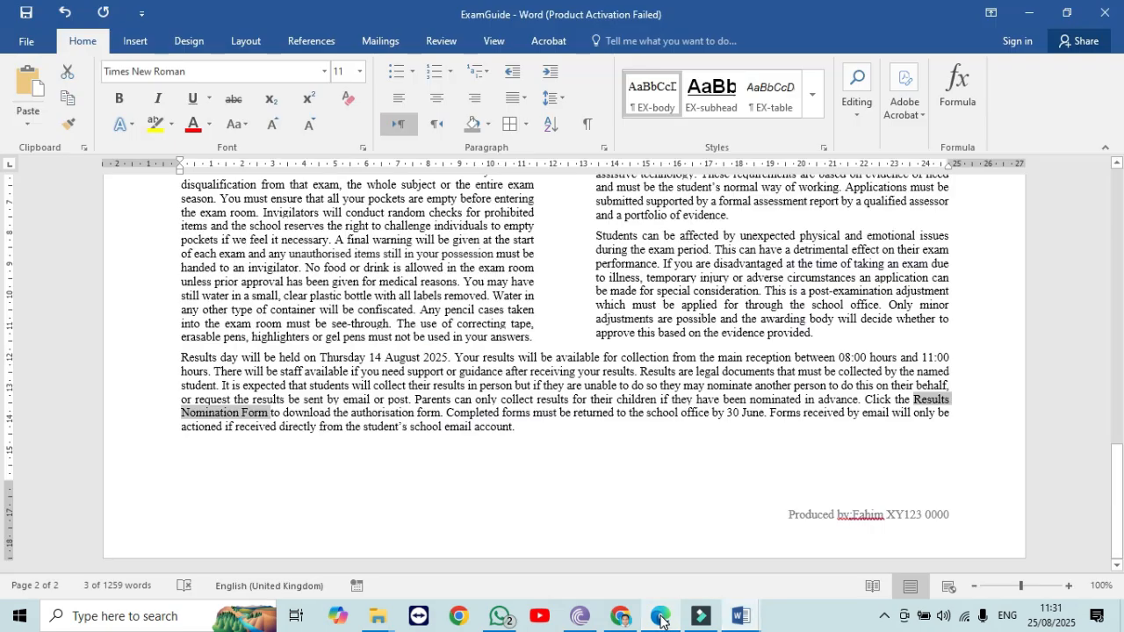
{"action": "right_click", "coordinate": [940, 404]}
{"action": "left_click", "coordinate": [977, 377]}
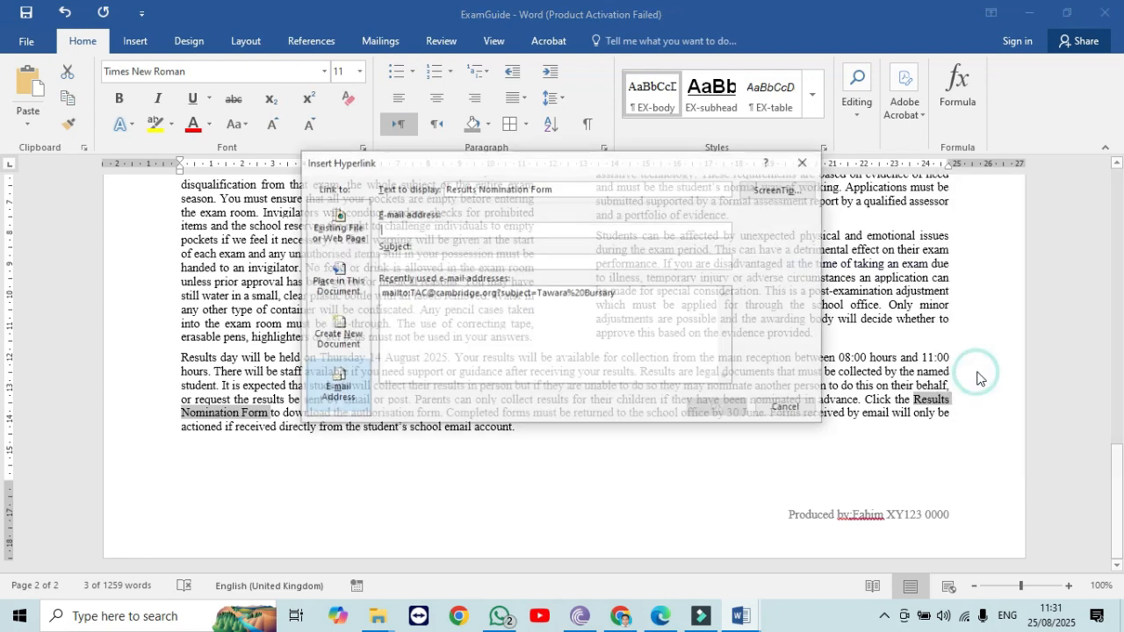
{"action": "left_click", "coordinate": [349, 231]}
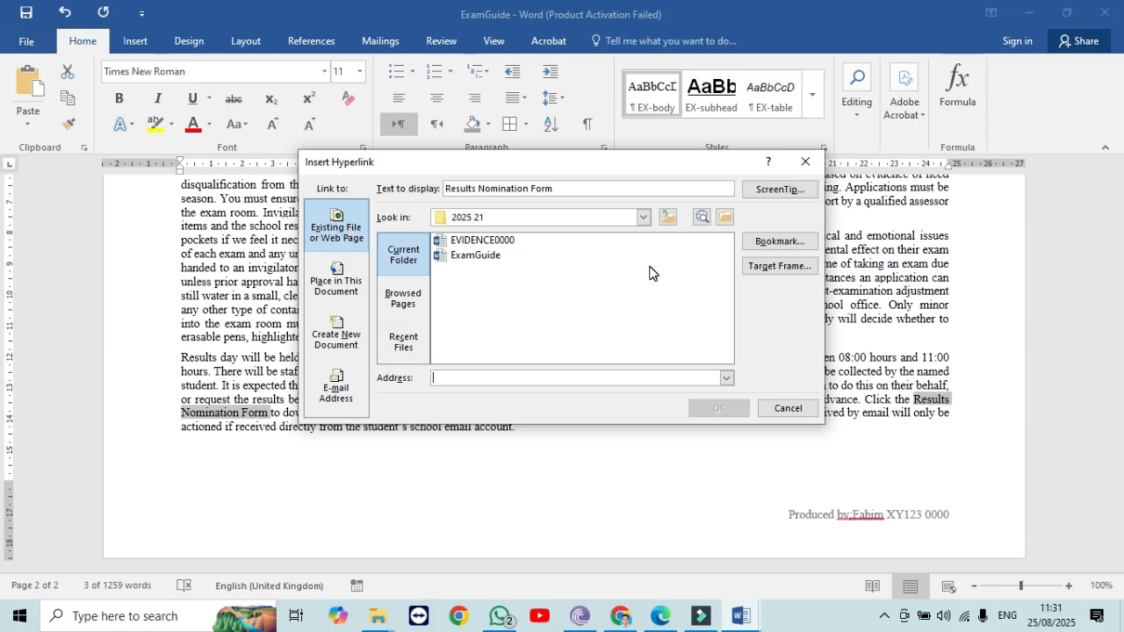
{"action": "left_click", "coordinate": [671, 221]}
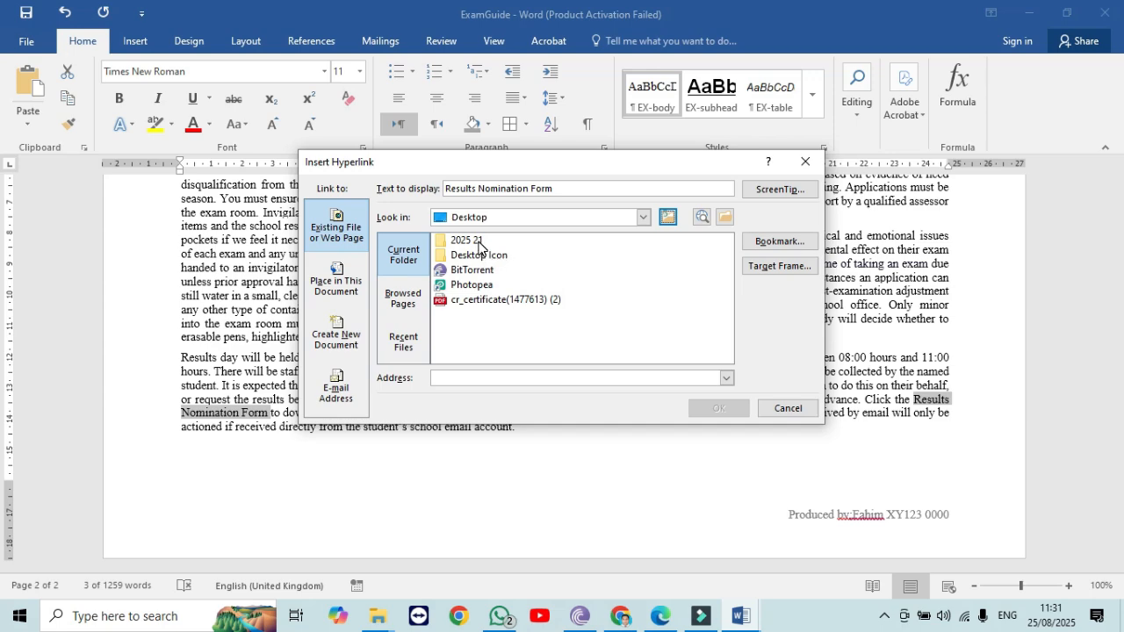
{"action": "left_click", "coordinate": [788, 408]}
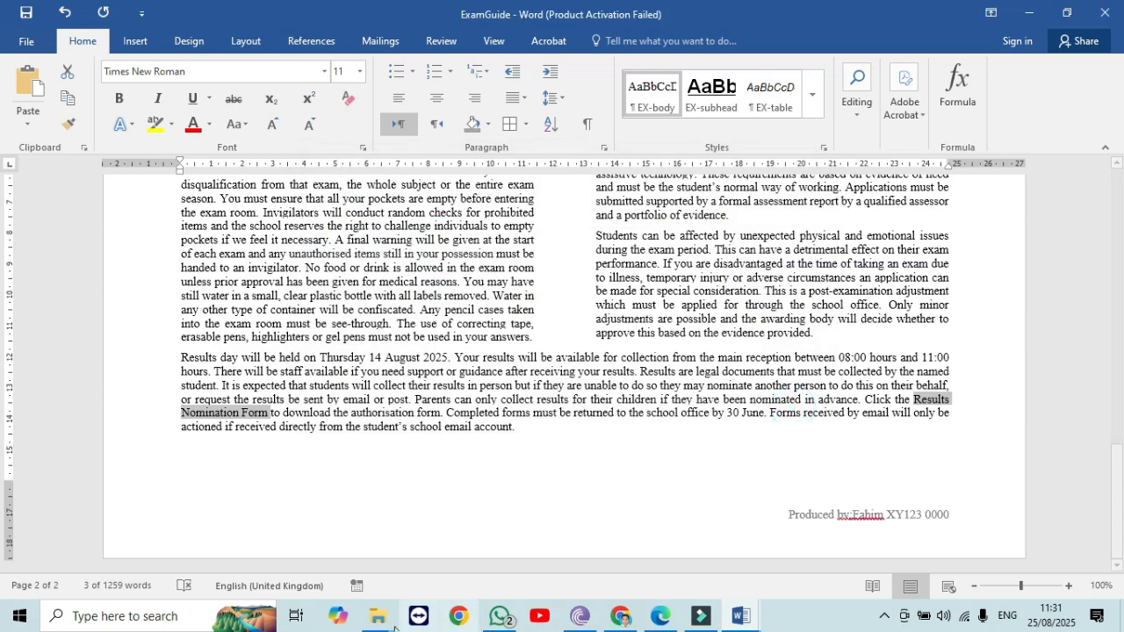
Copy the j2521results file from the confidential source files folder into the 2025 21 folder on the desktop.
{"action": "mouse_move", "coordinate": [381, 624]}
{"action": "left_click", "coordinate": [347, 552]}
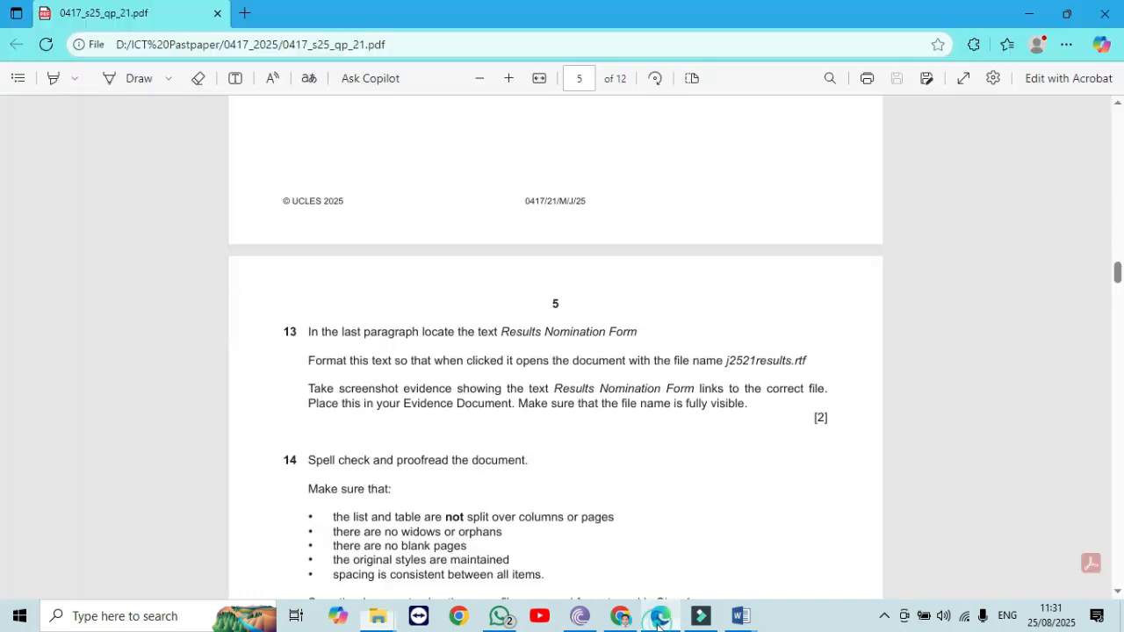
{"action": "left_click", "coordinate": [661, 617]}
{"action": "left_click", "coordinate": [661, 617]}
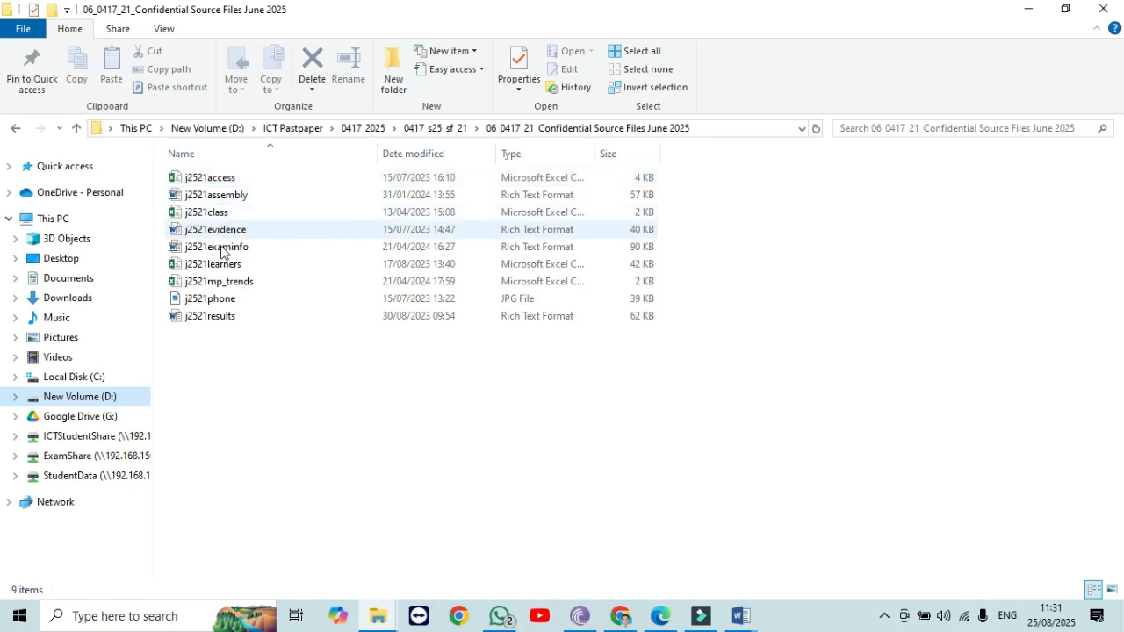
{"action": "left_click", "coordinate": [223, 319]}
{"action": "right_click", "coordinate": [223, 321]}
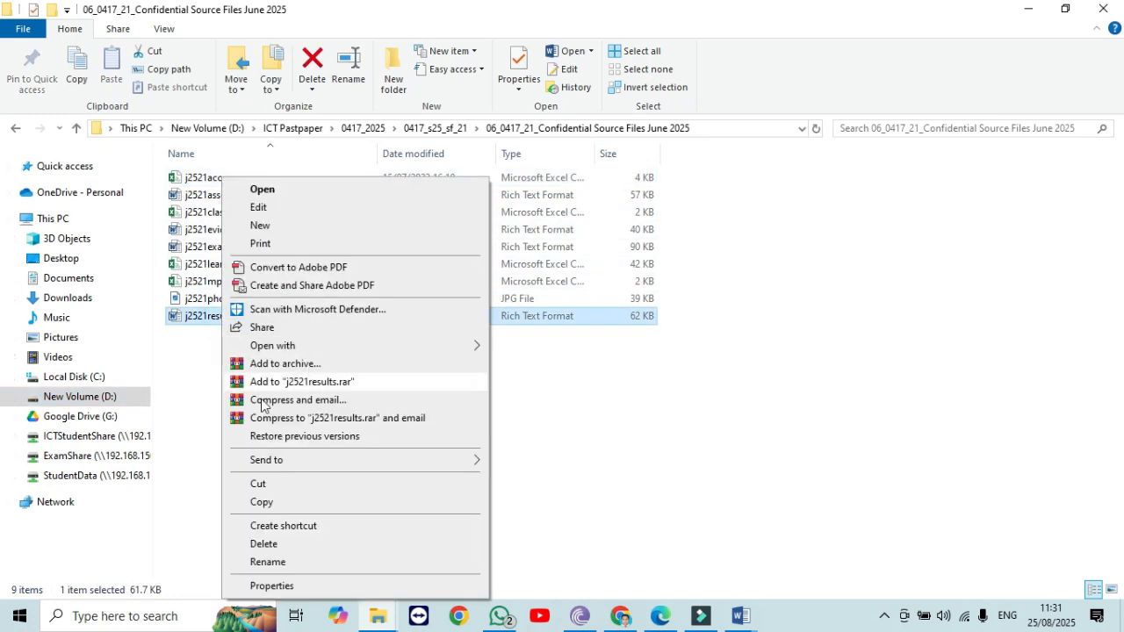
{"action": "left_click", "coordinate": [279, 503]}
{"action": "mouse_move", "coordinate": [387, 617]}
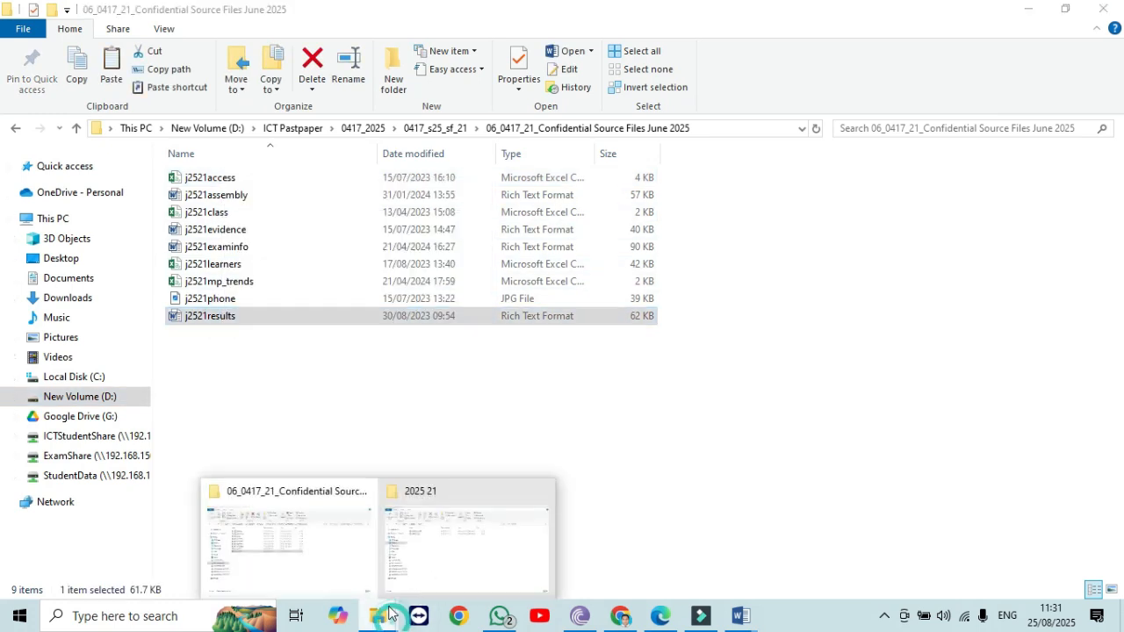
{"action": "left_click", "coordinate": [427, 557]}
{"action": "key", "text": "ctrl+v"}
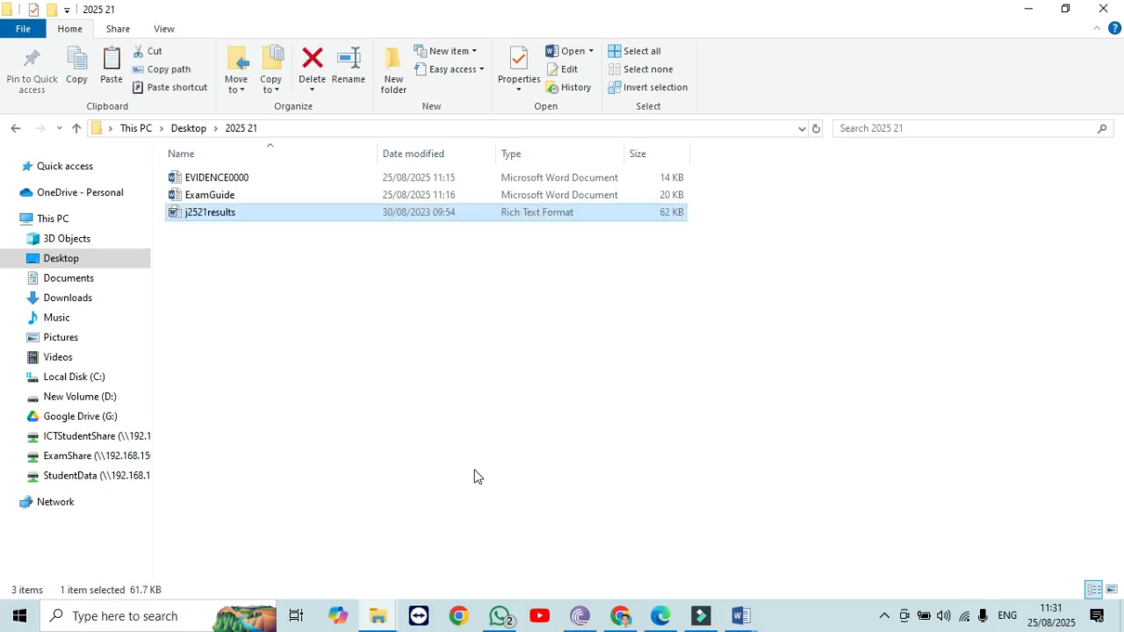
Hyperlink the selected "Results Nomination Form" text in ExamGuide to the j2521results file, and recheck task 13's evidence requirement in the question paper.
{"action": "mouse_move", "coordinate": [740, 618]}
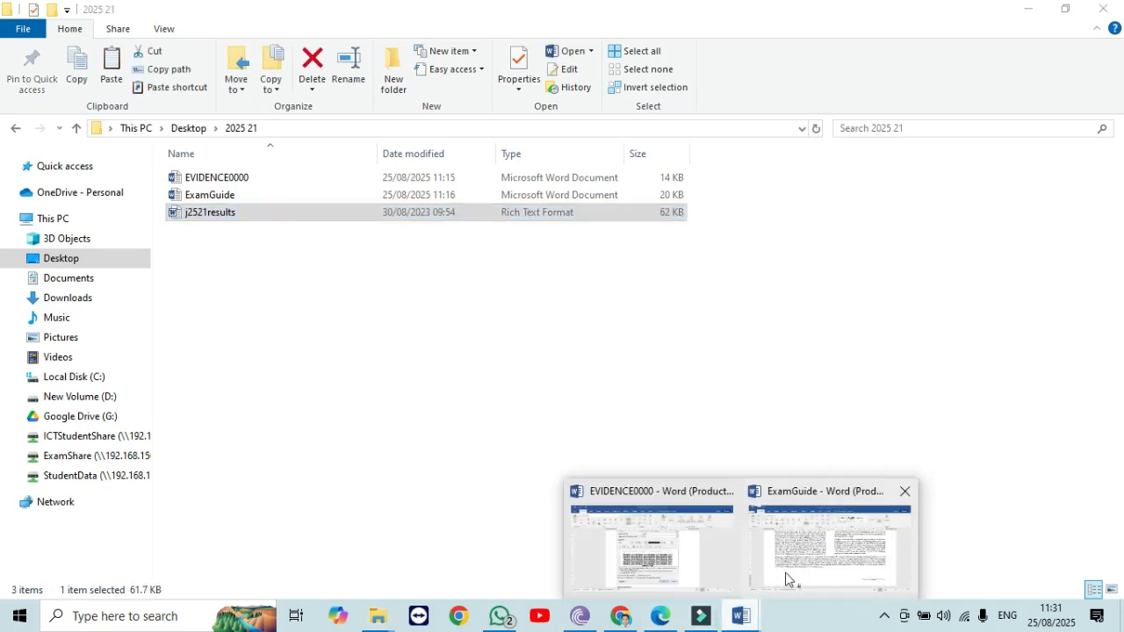
{"action": "left_click", "coordinate": [792, 566]}
{"action": "right_click", "coordinate": [926, 406]}
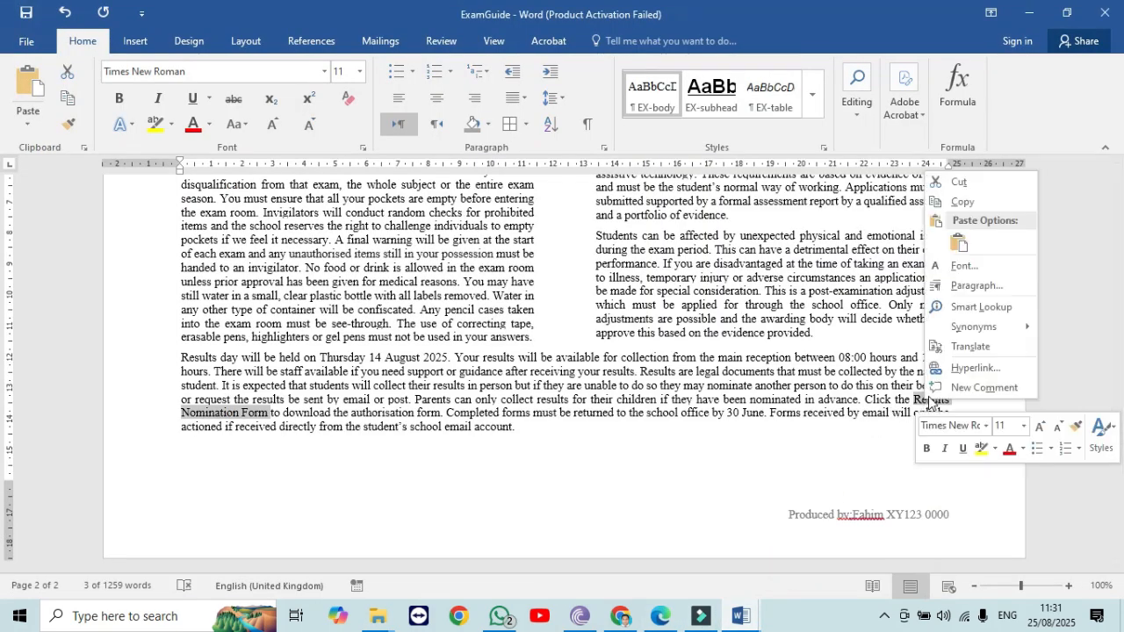
{"action": "left_click", "coordinate": [964, 368]}
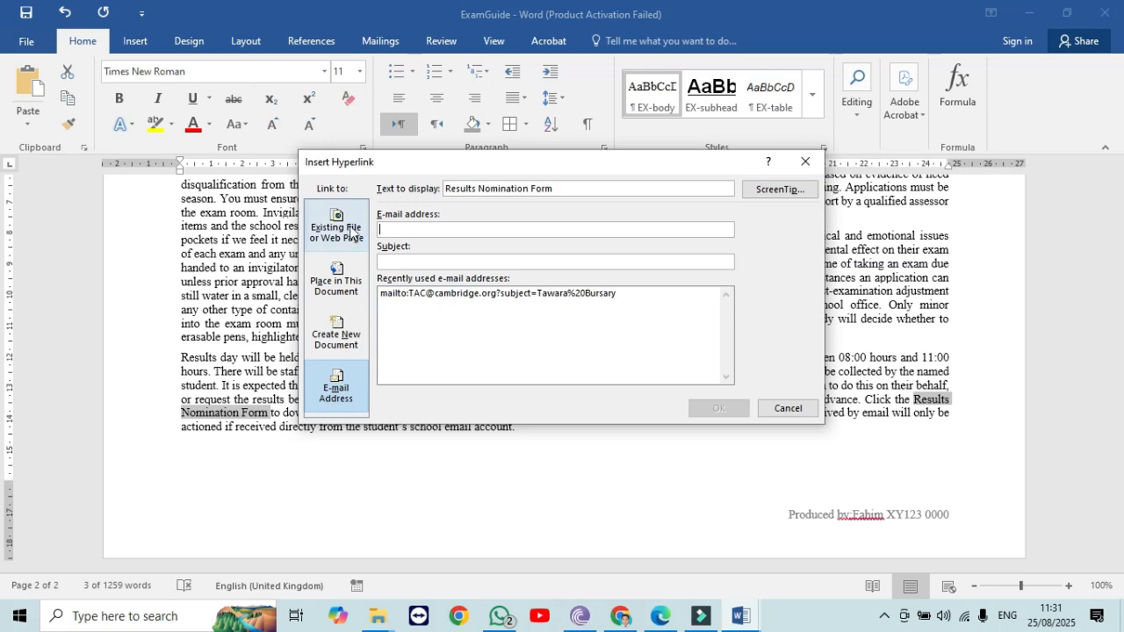
{"action": "left_click", "coordinate": [346, 229]}
{"action": "left_click", "coordinate": [494, 273]}
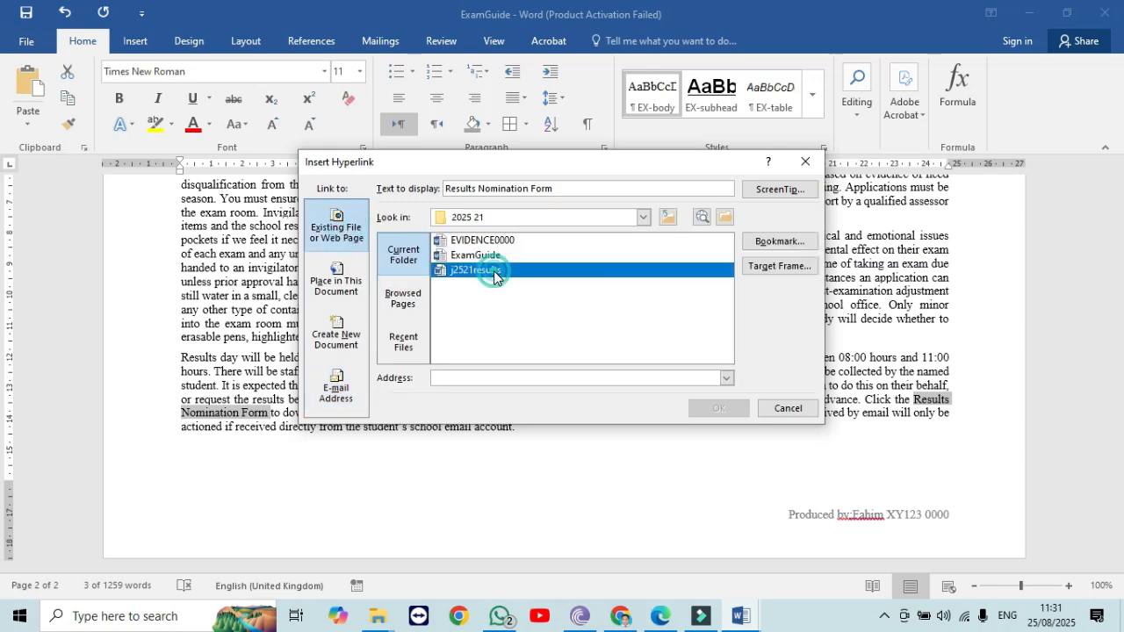
{"action": "left_click", "coordinate": [716, 409]}
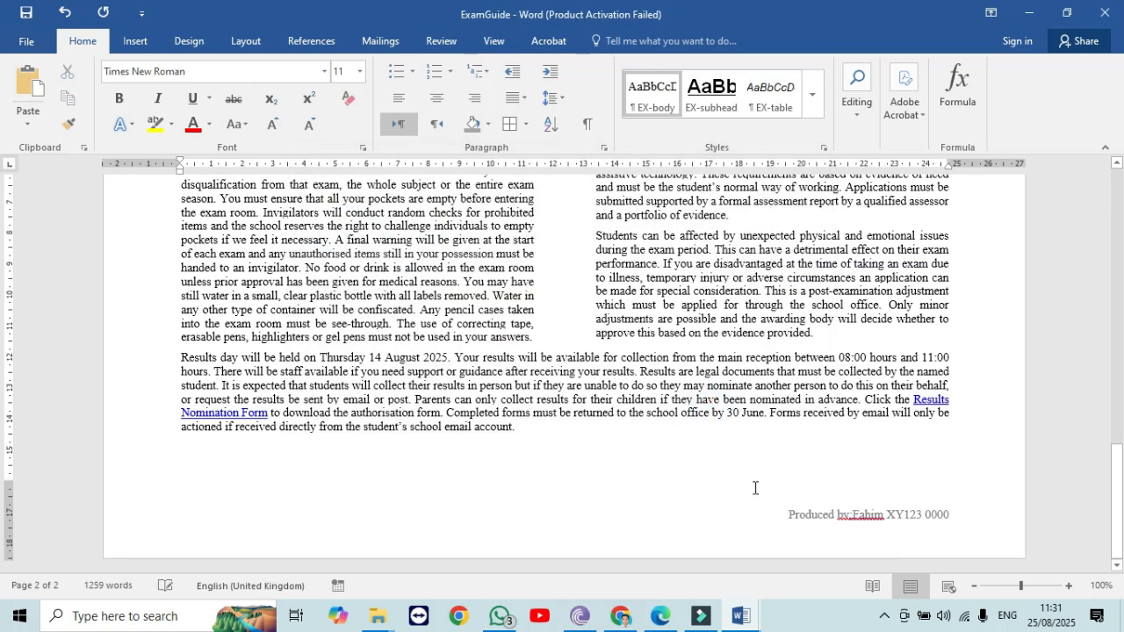
{"action": "left_click", "coordinate": [659, 622]}
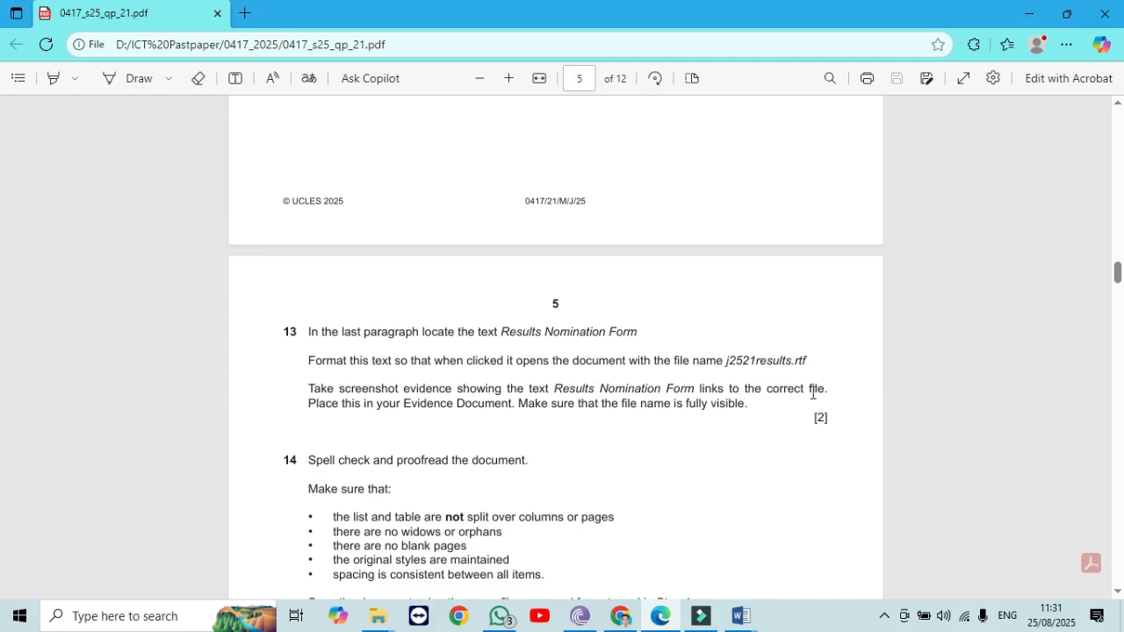
{"action": "key", "text": "alt+Tab"}
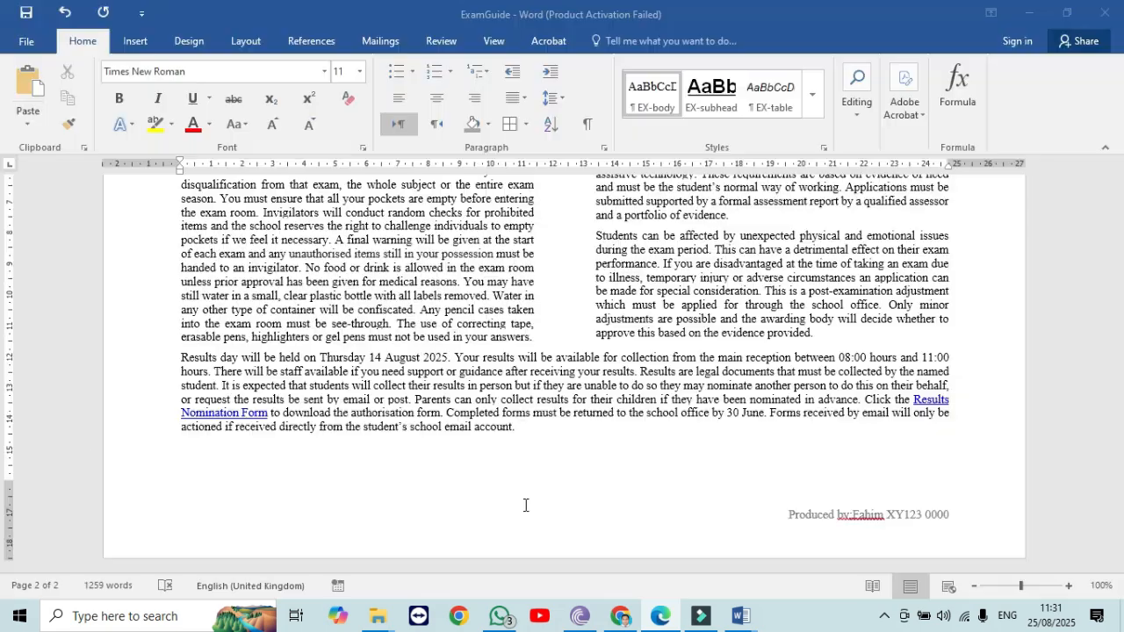
Capture a screenshot of the Edit Hyperlink settings for "Results Nomination Form" in ExamGuide, leaving the hyperlink unedited.
{"action": "right_click", "coordinate": [934, 402]}
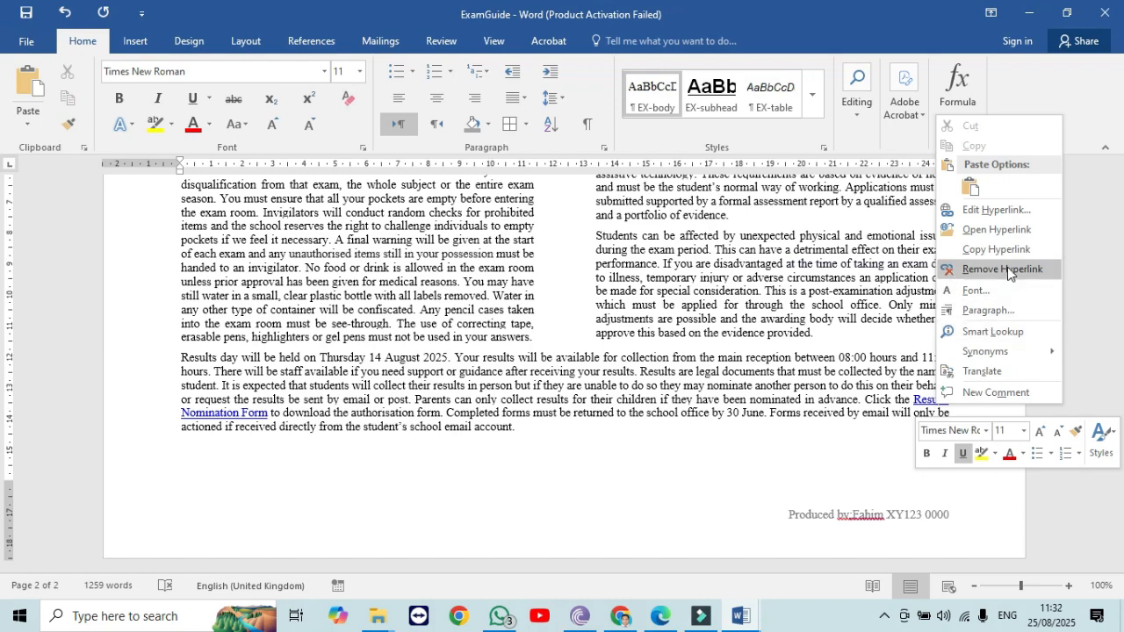
{"action": "left_click", "coordinate": [997, 210]}
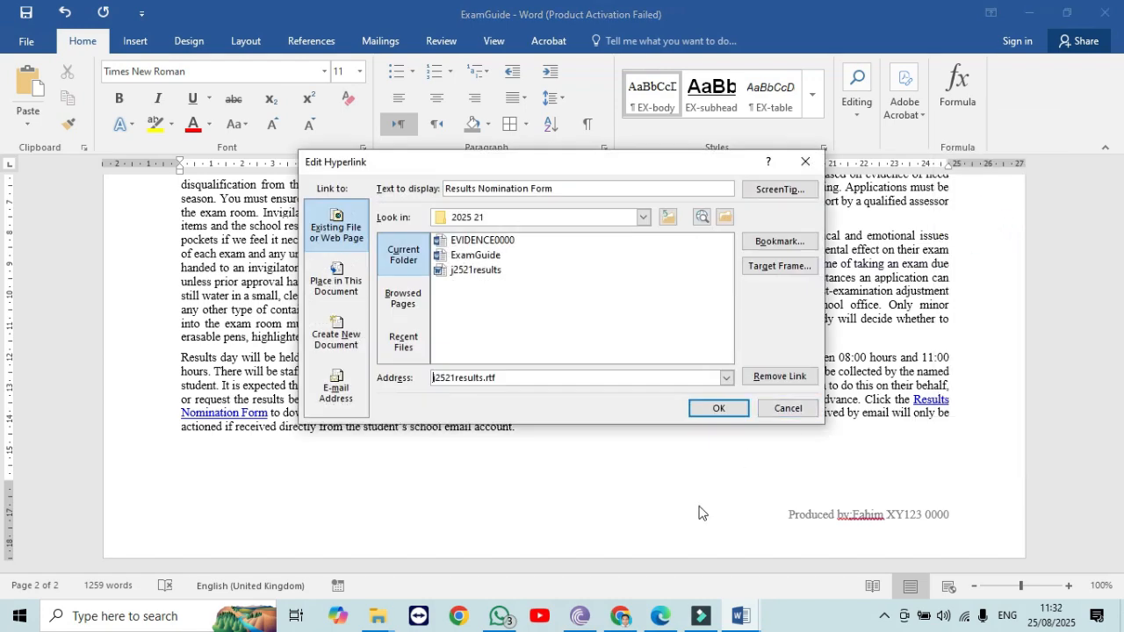
{"action": "key", "text": "super+shift+s"}
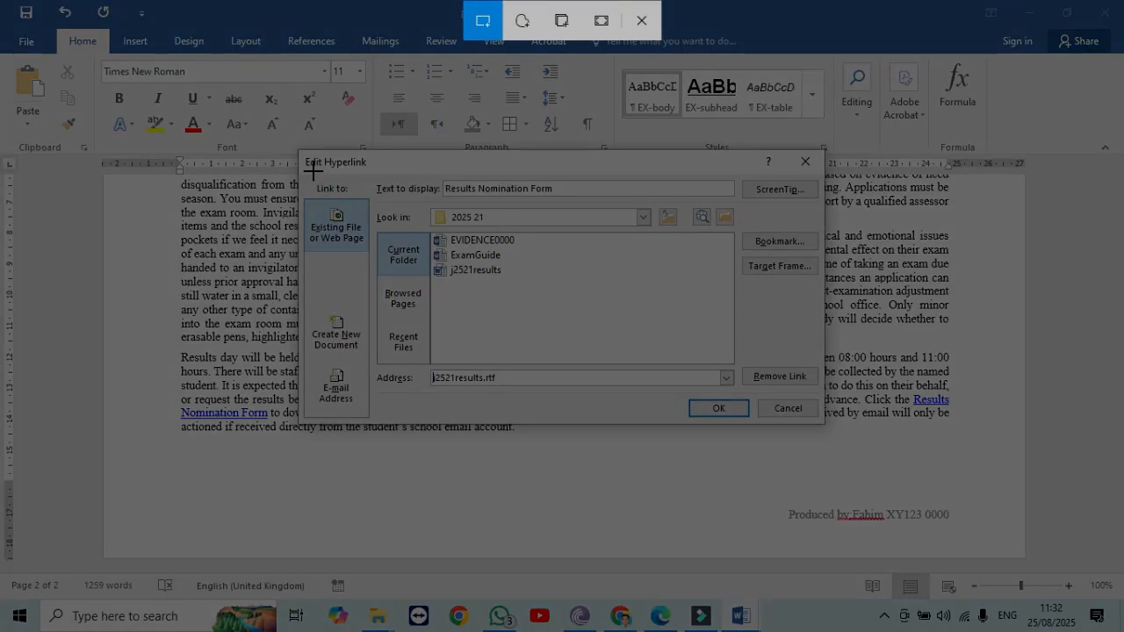
{"action": "left_click_drag", "start_coordinate": [299, 154], "coordinate": [823, 425]}
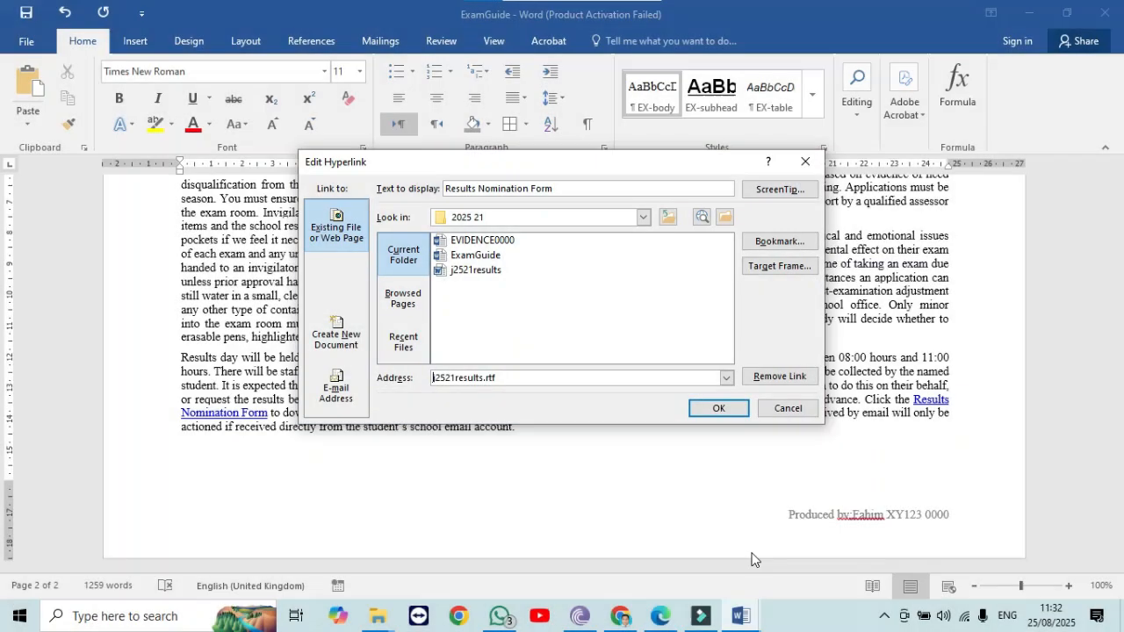
{"action": "left_click", "coordinate": [776, 411]}
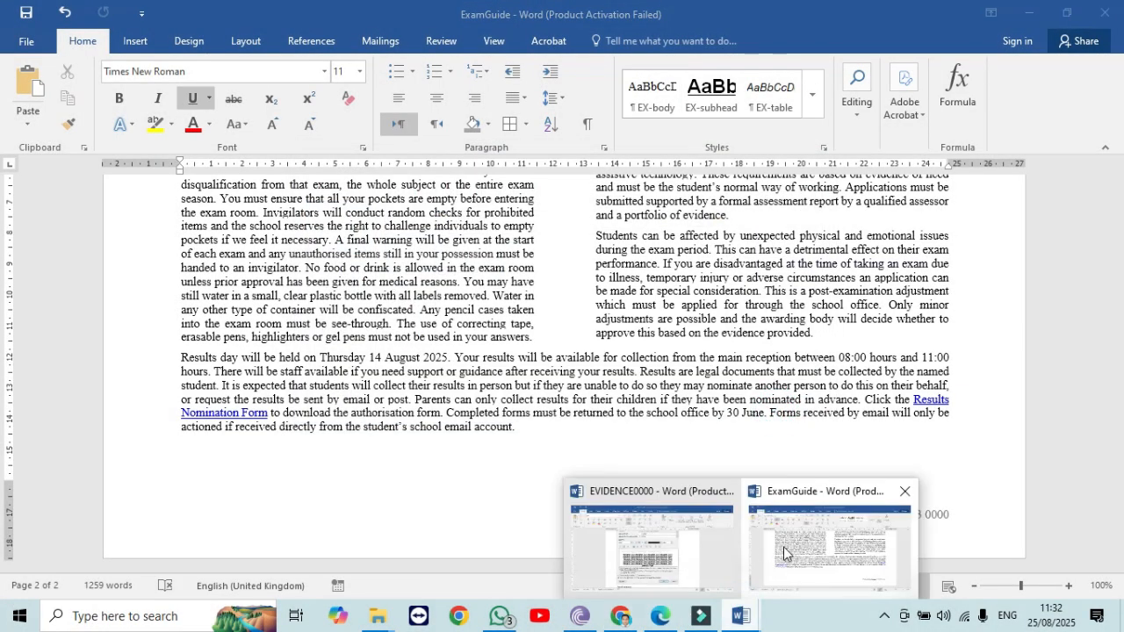
Switch to the EVIDENCE0000 document and paste the hyperlink screenshot below the "Step 13 evidence:" heading.
{"action": "left_click", "coordinate": [784, 547]}
{"action": "mouse_move", "coordinate": [741, 615]}
{"action": "left_click", "coordinate": [658, 551]}
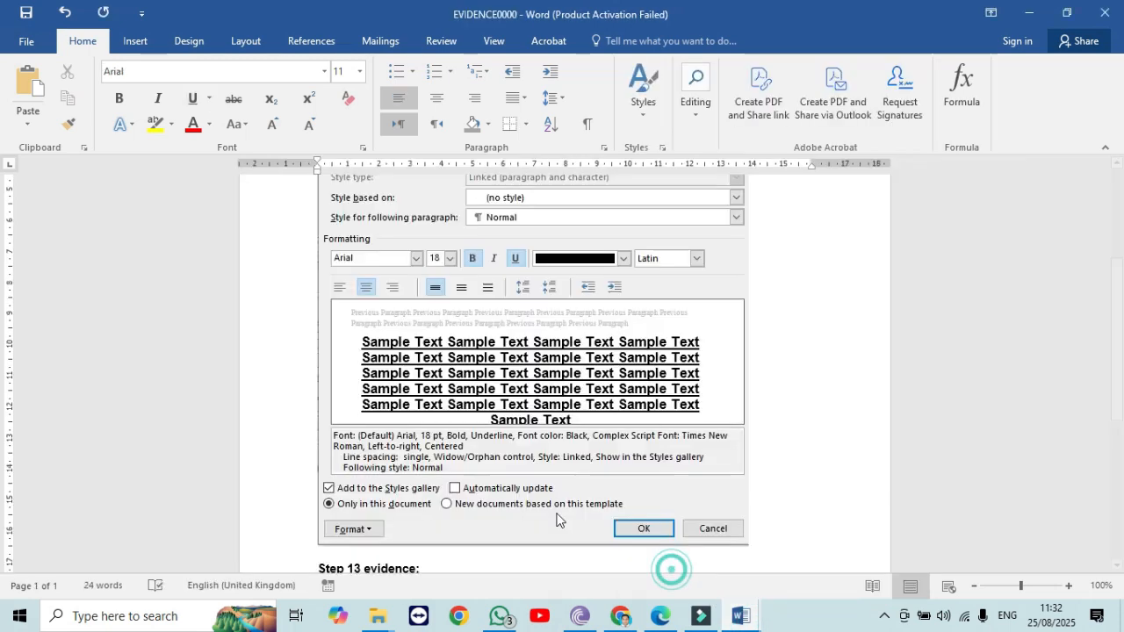
{"action": "scroll", "coordinate": [545, 454], "scroll_direction": "down", "scroll_amount": 4}
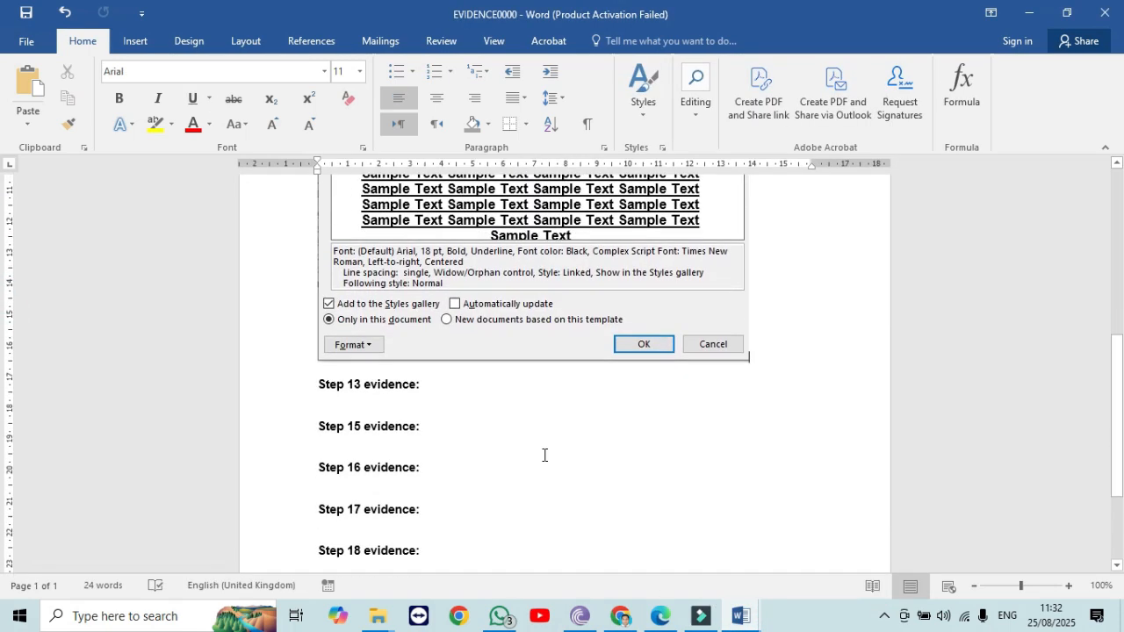
{"action": "left_click", "coordinate": [339, 401]}
{"action": "key", "text": "ctrl+v"}
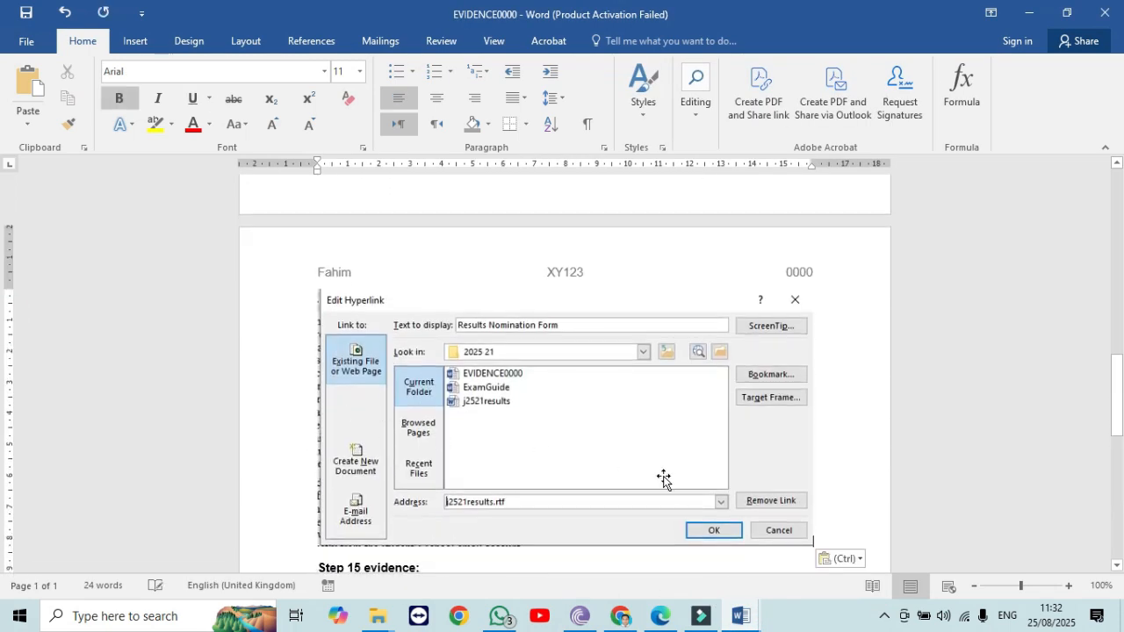
Read task 14 in the question paper, save the ExamGuide document and return to its first page for checking.
{"action": "left_click", "coordinate": [661, 615]}
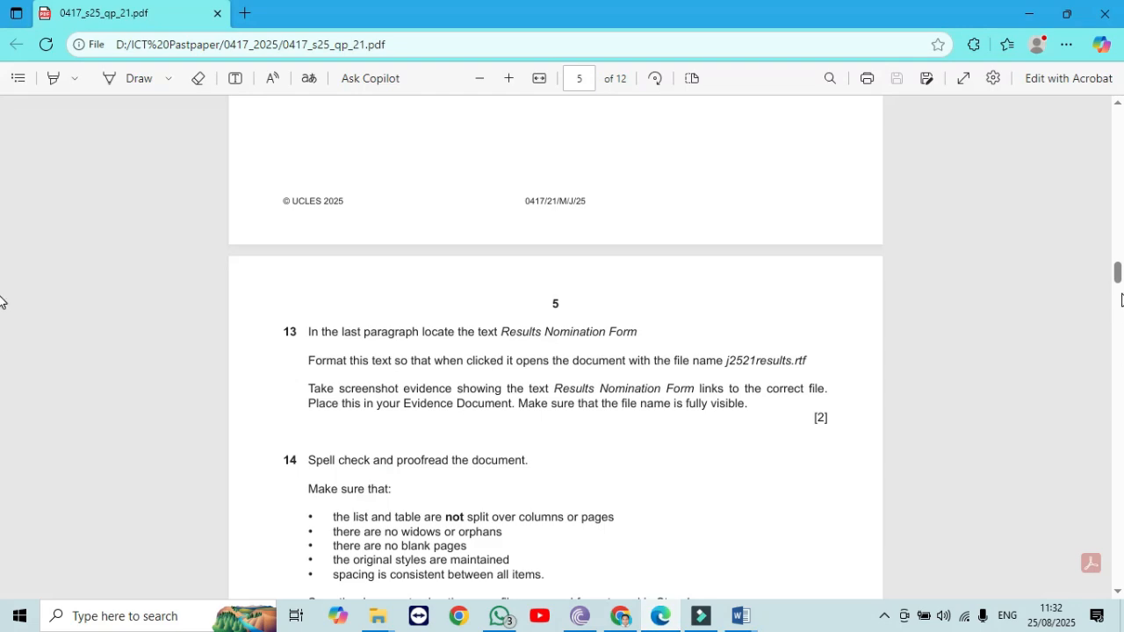
{"action": "left_click_drag", "start_coordinate": [1119, 279], "coordinate": [1120, 287]}
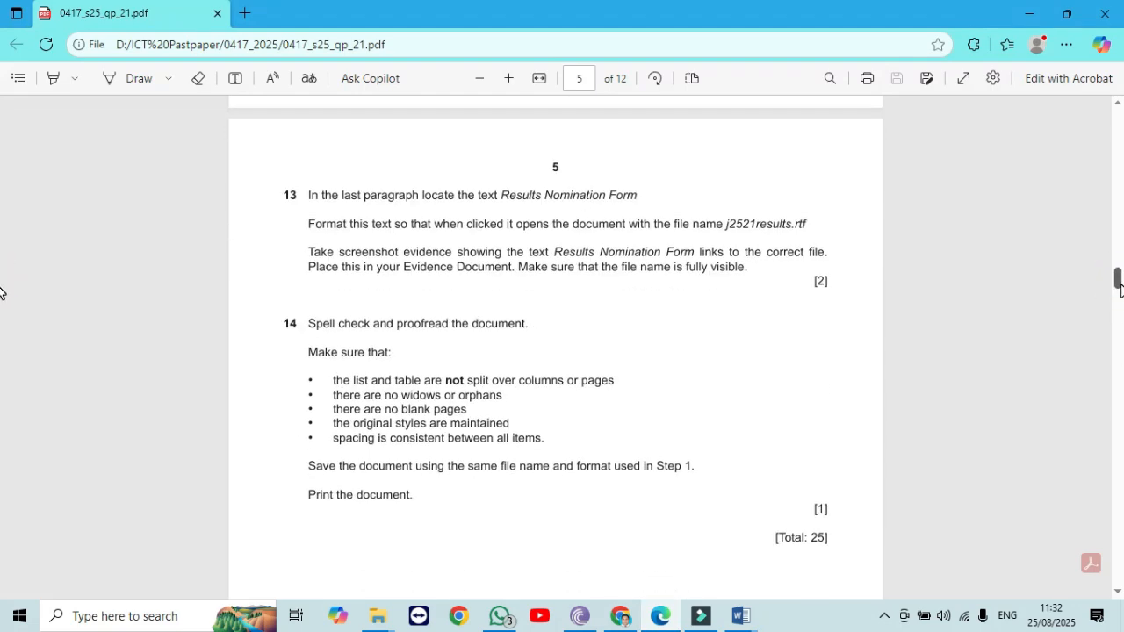
{"action": "mouse_move", "coordinate": [741, 626]}
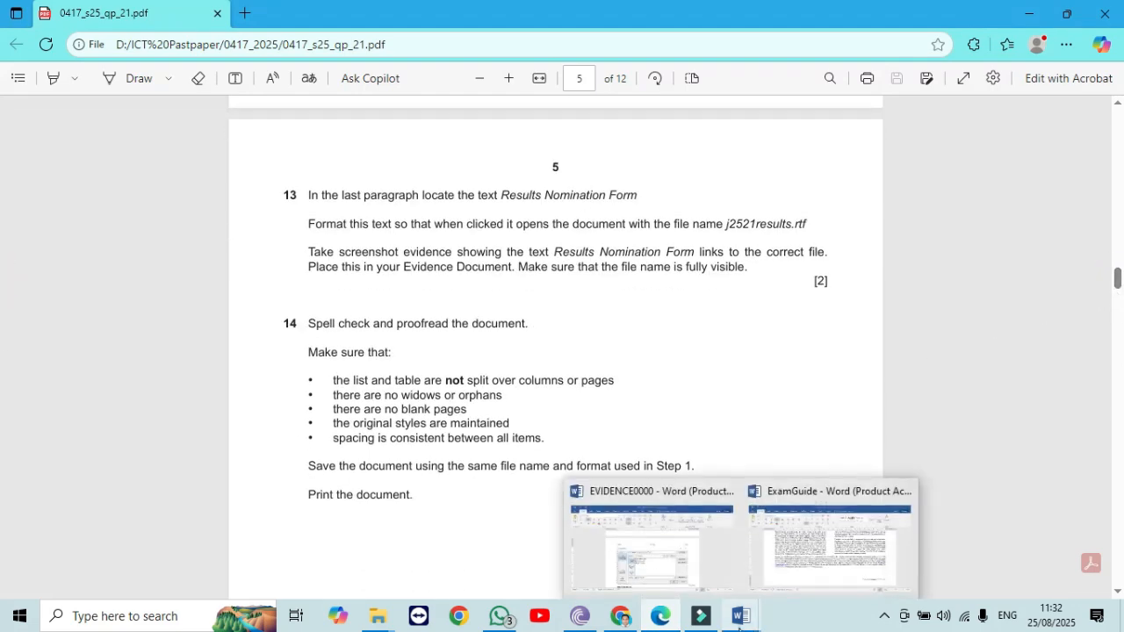
{"action": "left_click", "coordinate": [757, 573]}
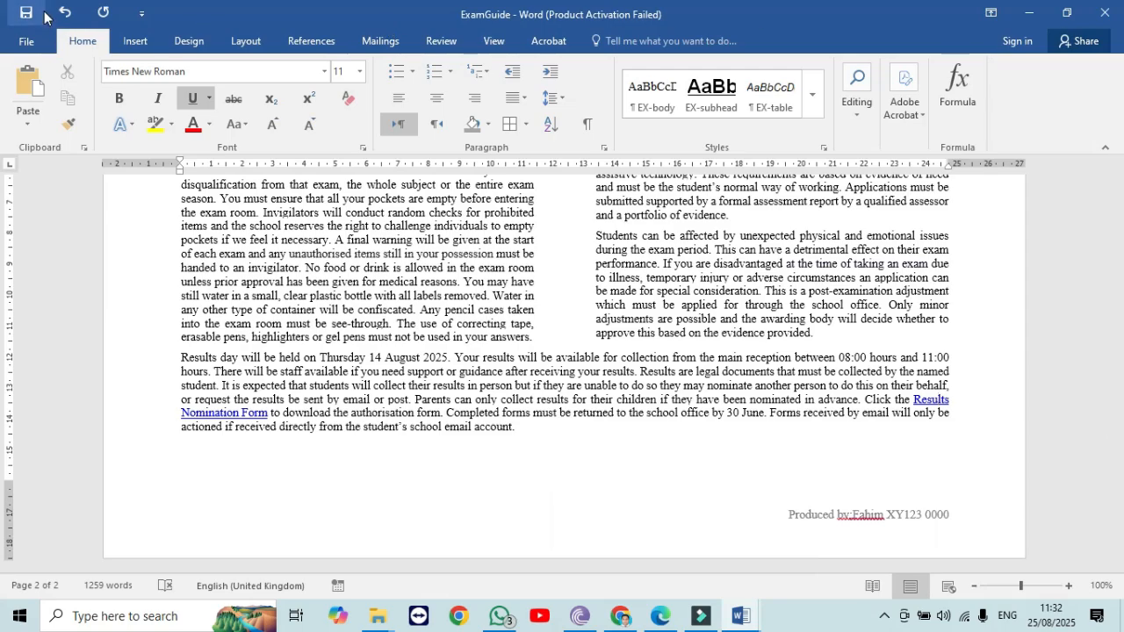
{"action": "left_click", "coordinate": [20, 22]}
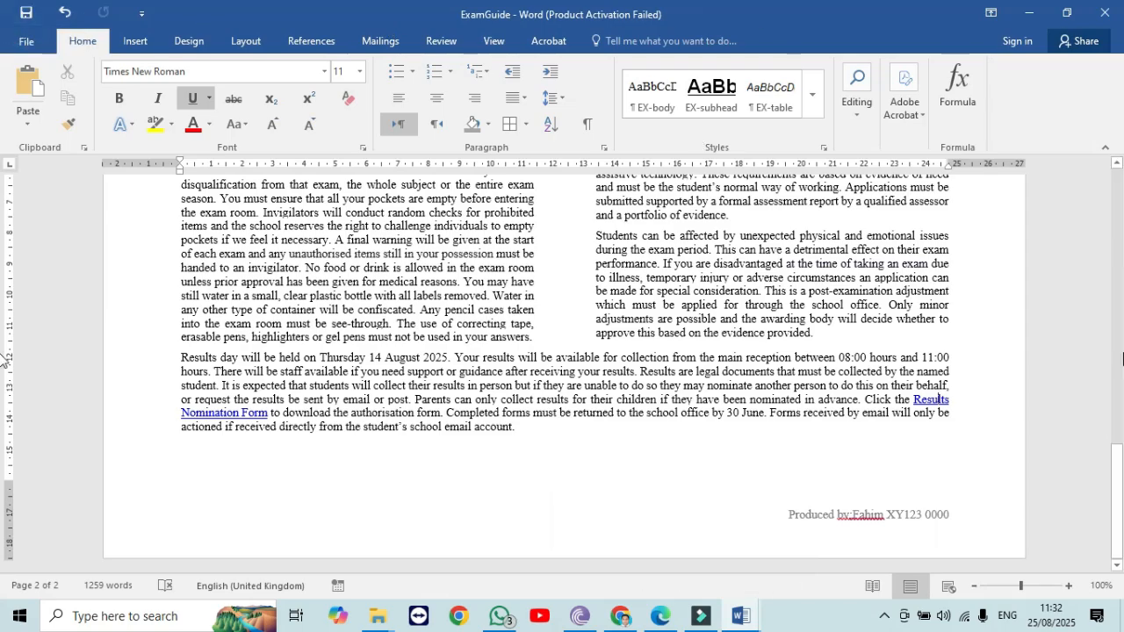
{"action": "left_click_drag", "start_coordinate": [1118, 464], "coordinate": [1118, 187]}
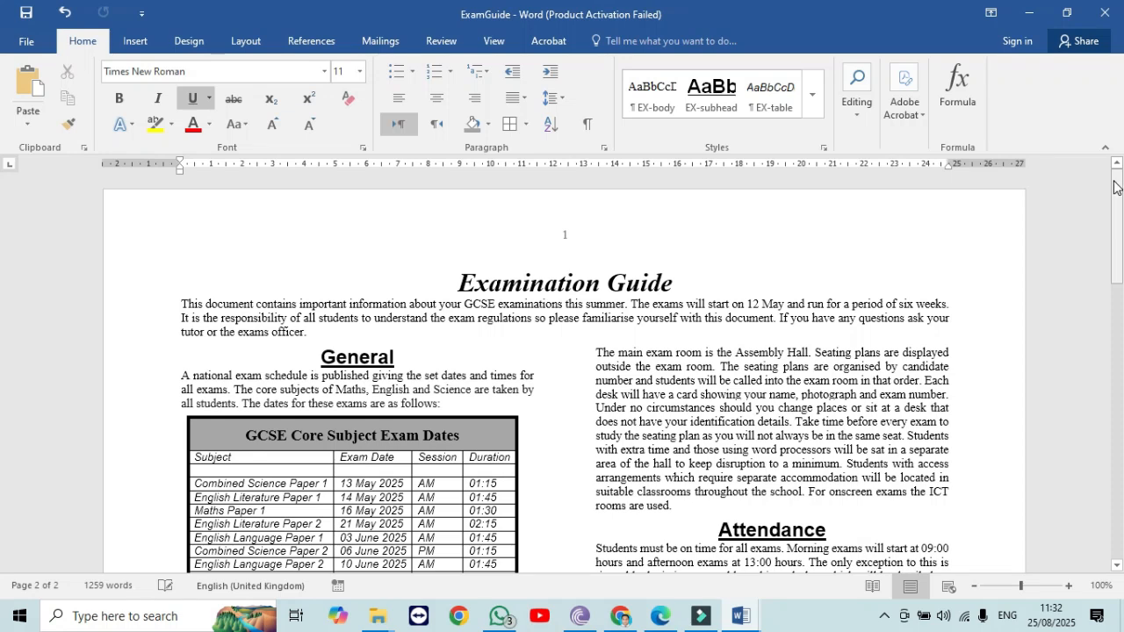